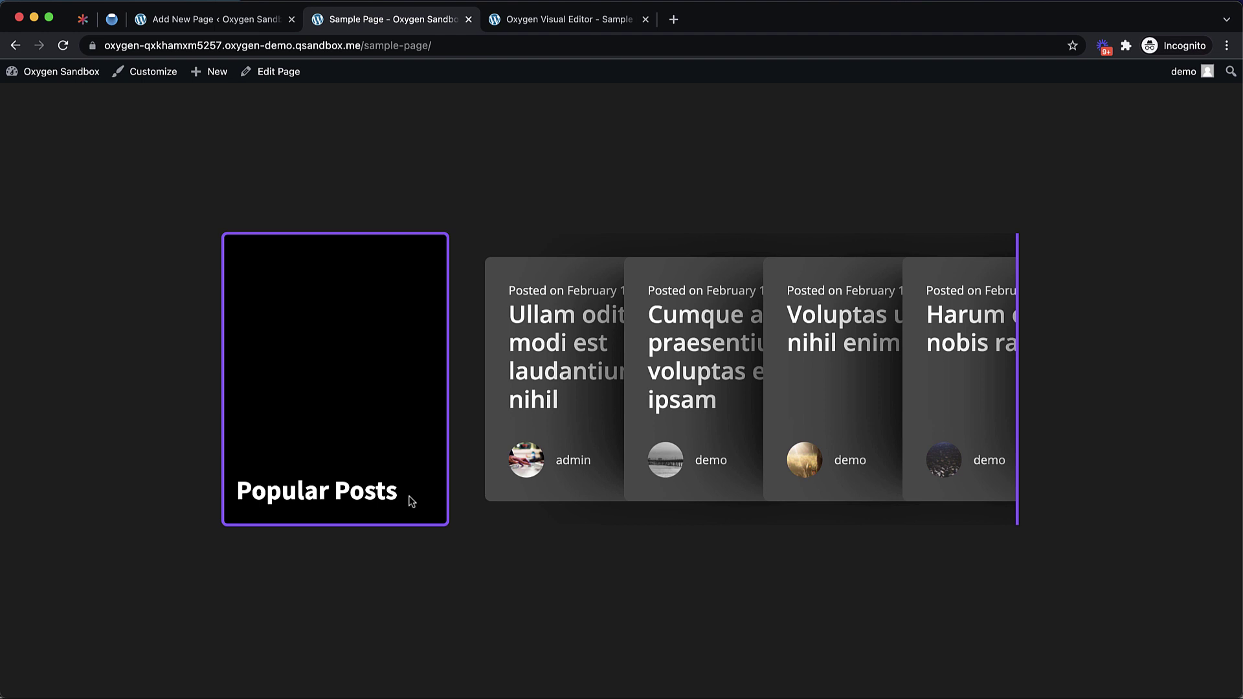
- Scroll the overlapping post-card row back and forth to show off the finished Popular Posts demo
scroll(496, 520, "right", 5)
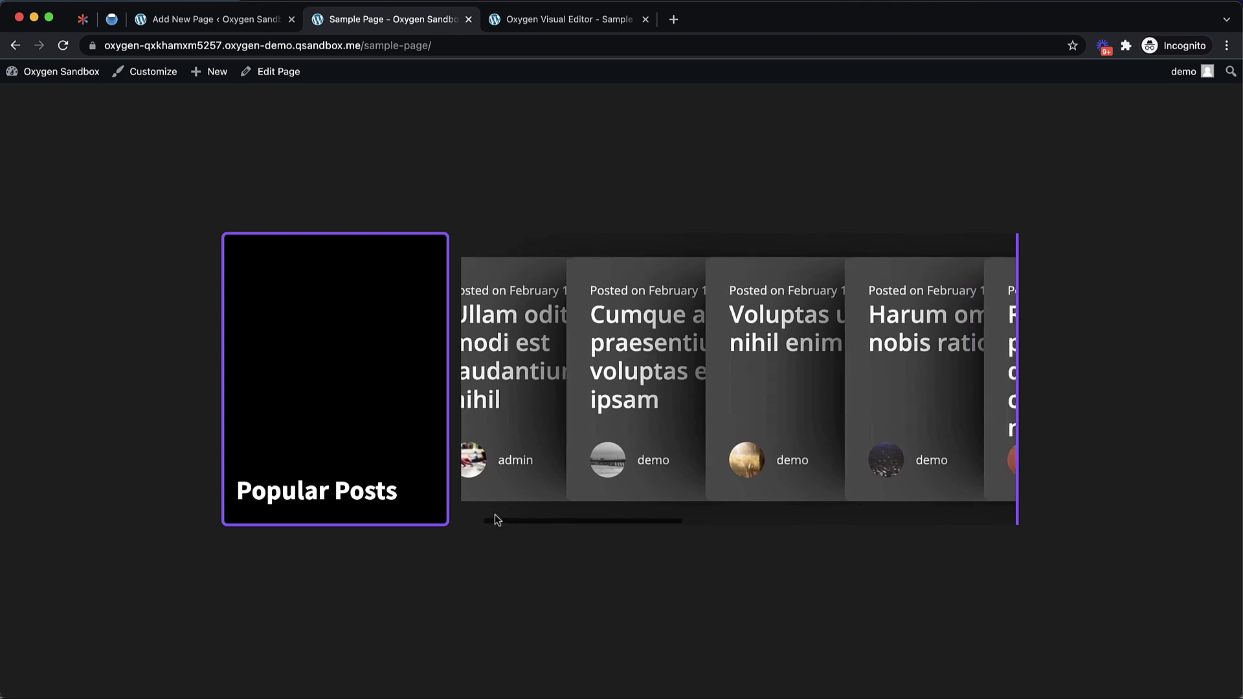
scroll(512, 519, "left", 9)
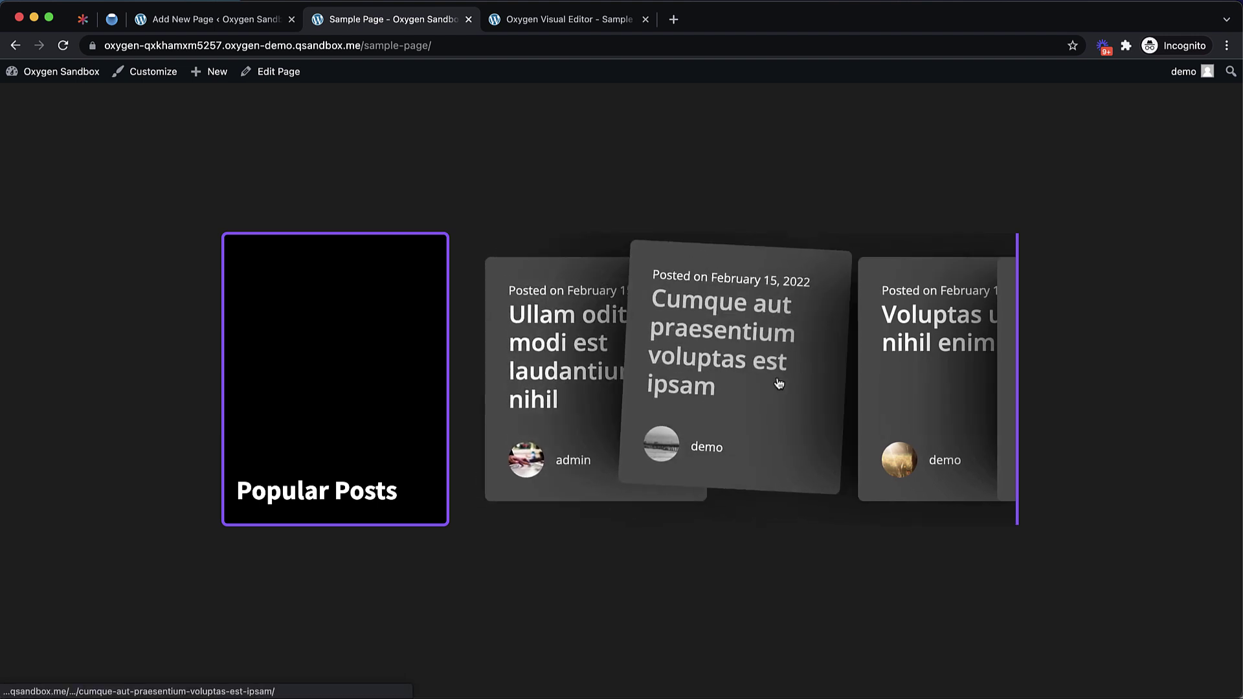
scroll(779, 385, "right", 5)
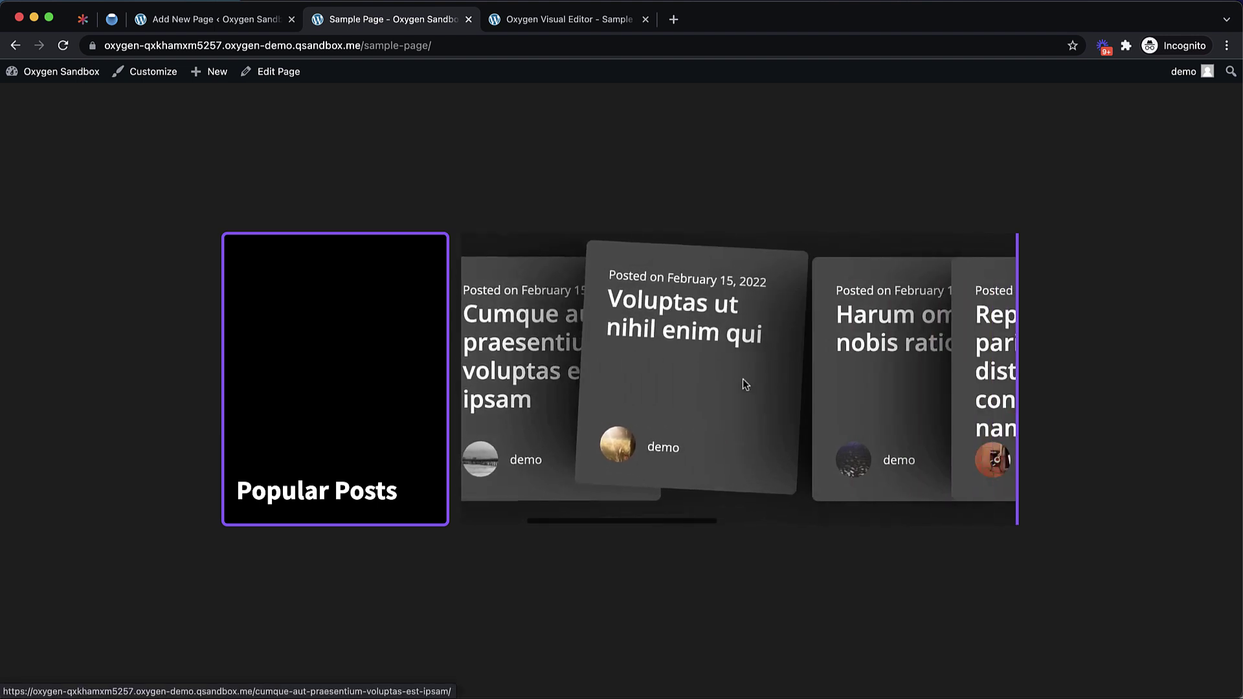
scroll(738, 383, "right", 3)
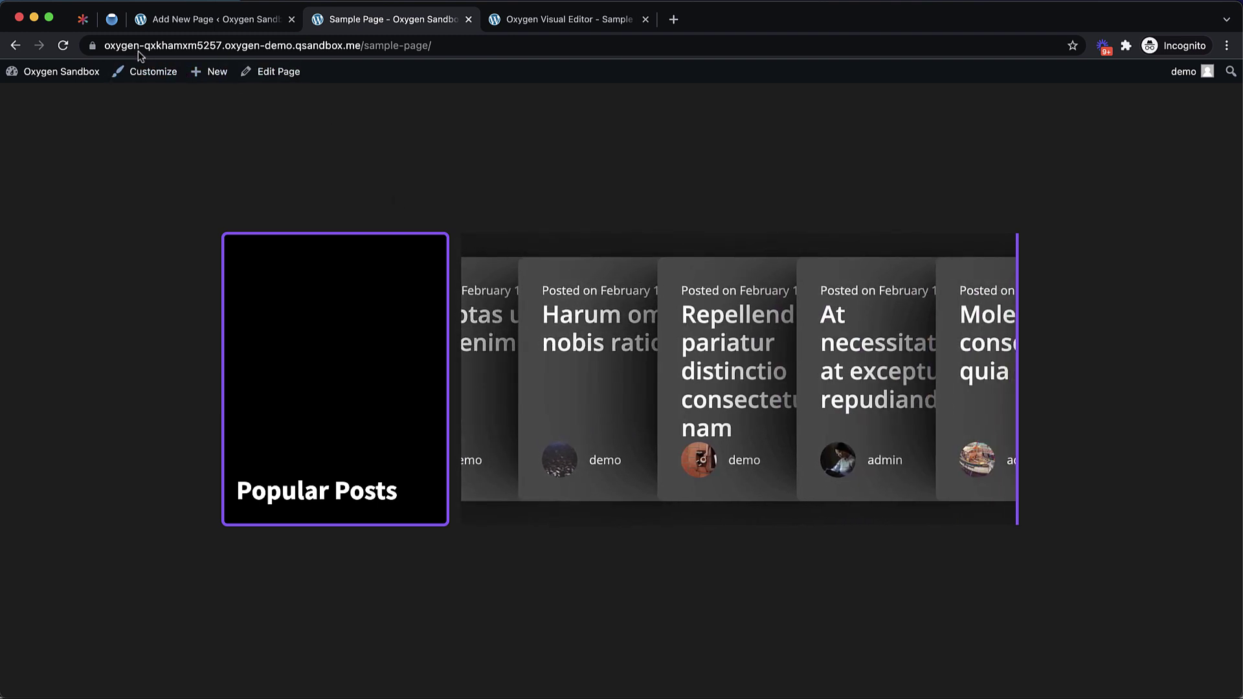
left_click(85, 24)
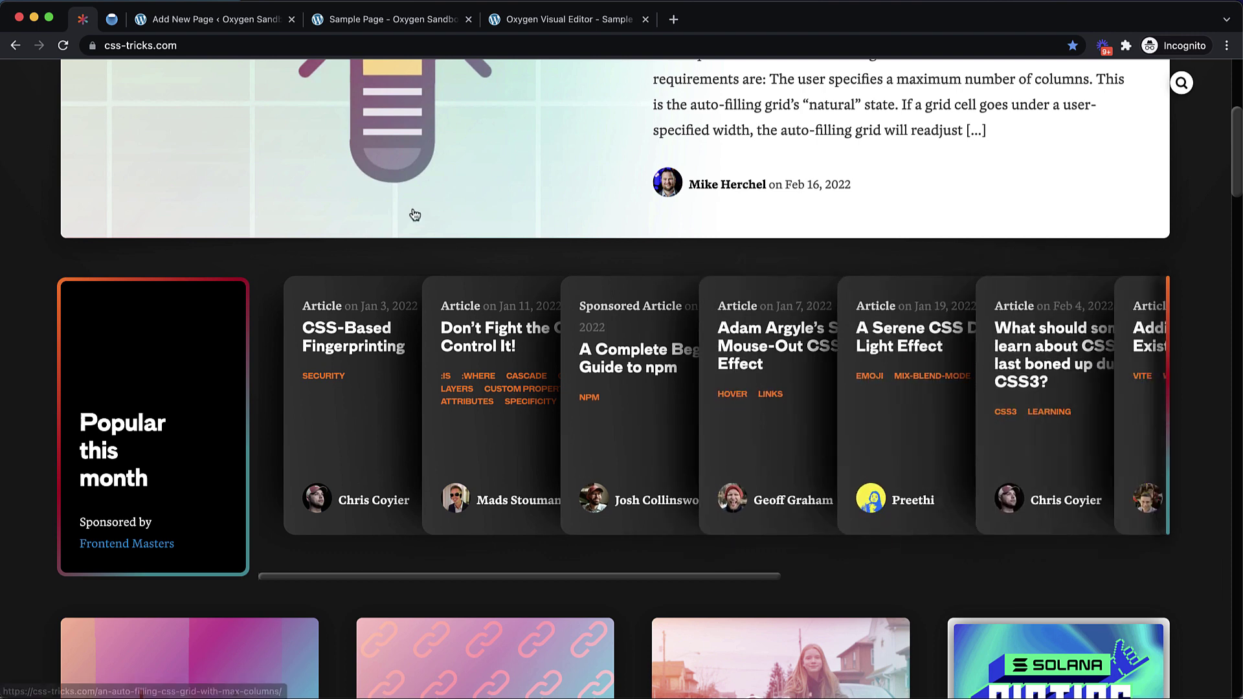
- Close the Sample Page and its old editor tab, then open Post Cards in Oxygen anyway
left_click(387, 21)
left_click(470, 19)
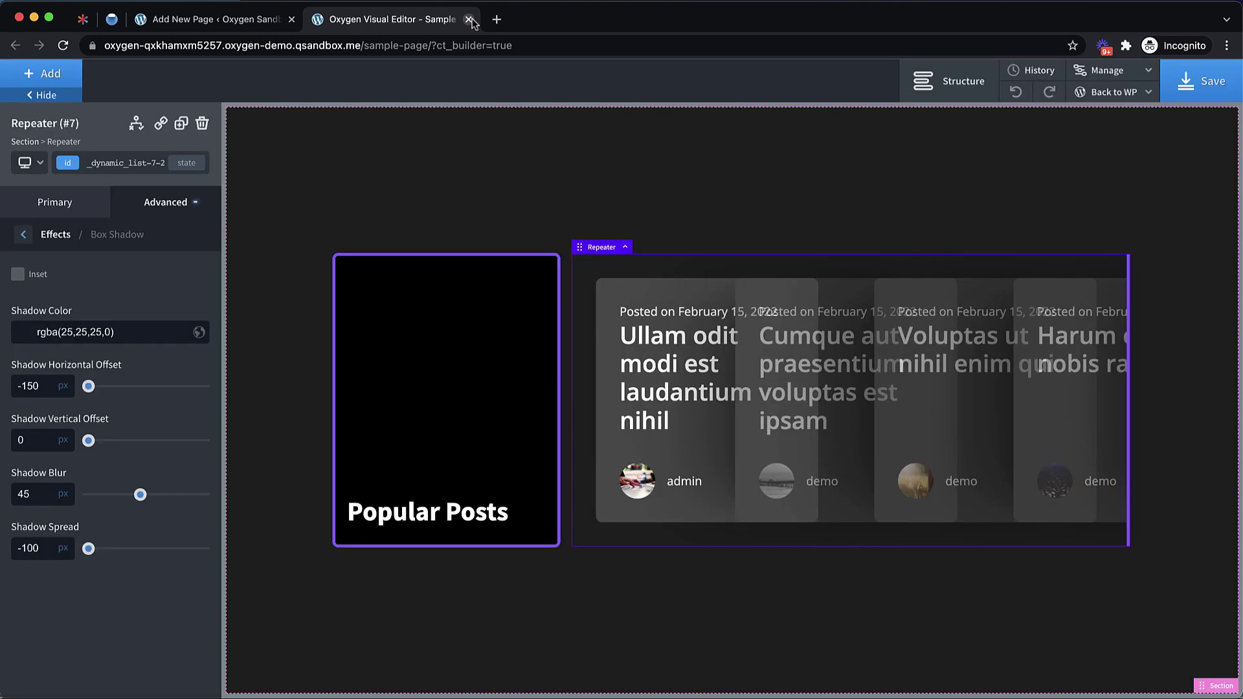
left_click(469, 20)
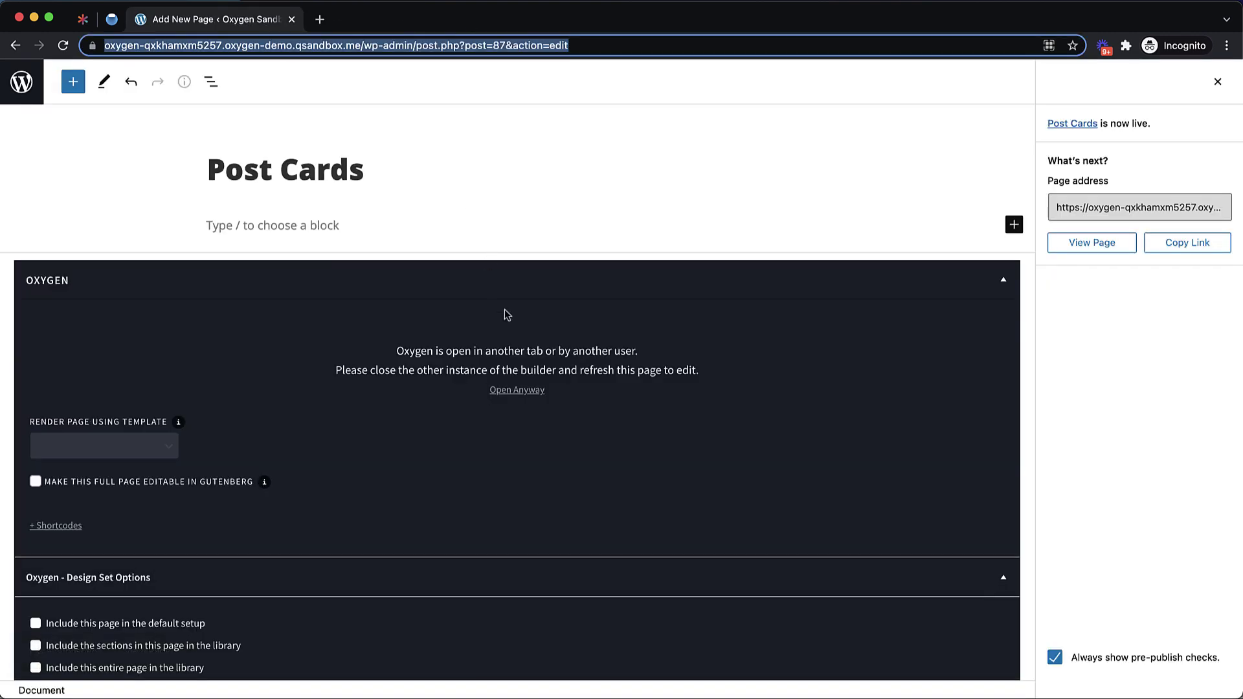
left_click(515, 394)
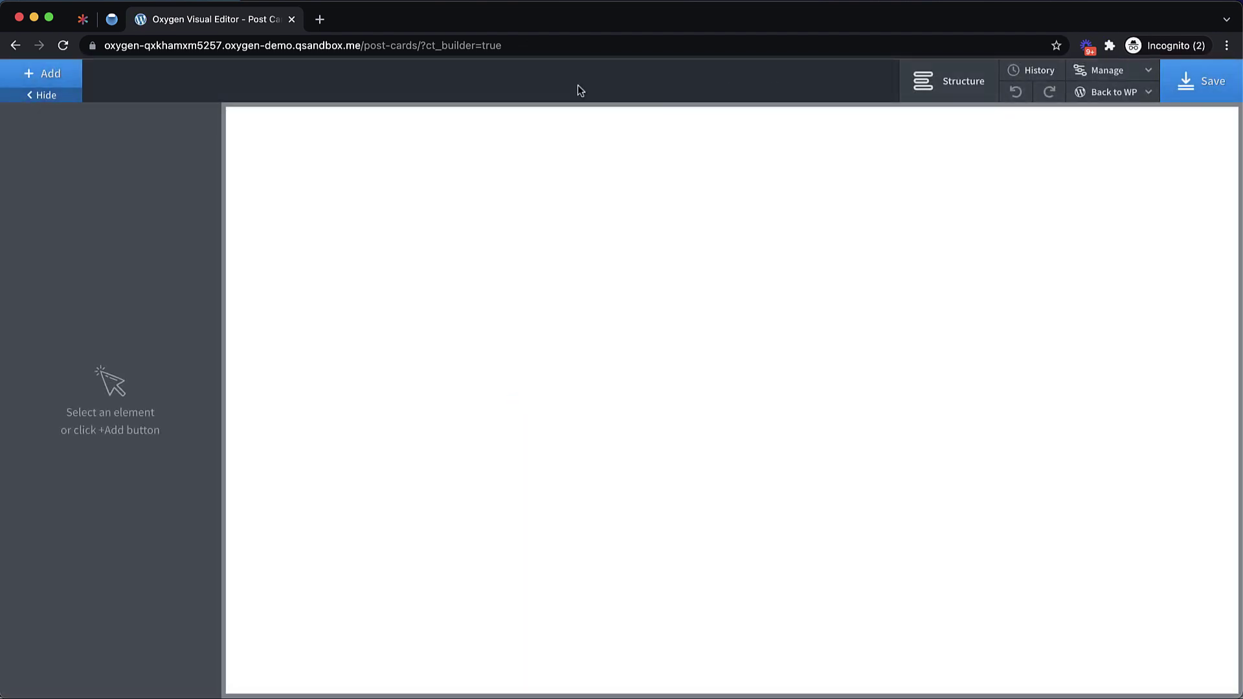
- Add a Section holding a single Div, deleting a duplicated Div copy
left_click(56, 73)
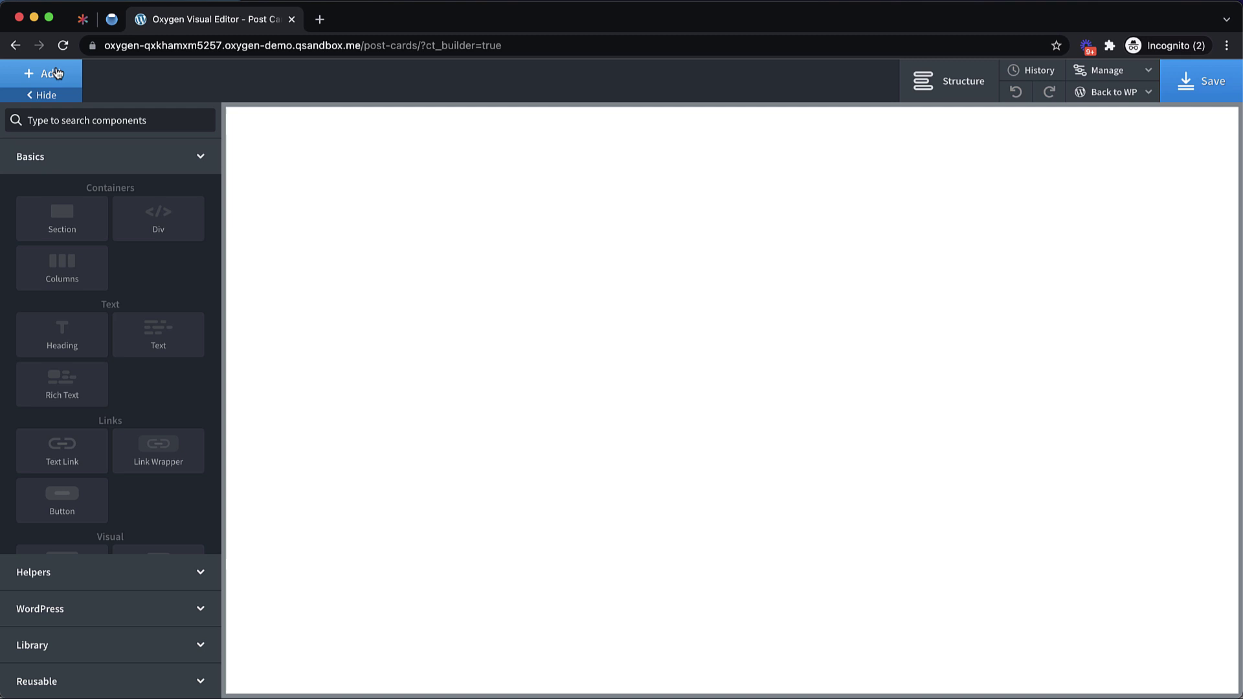
type("section")
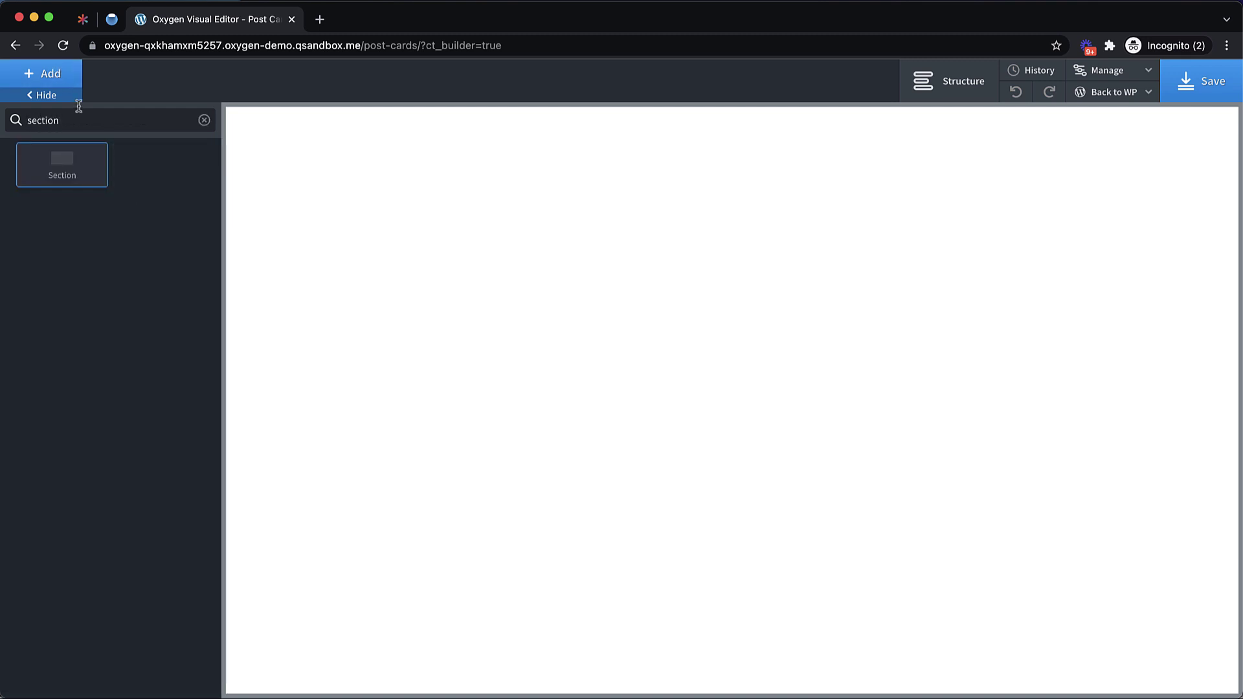
left_click(63, 151)
left_click(42, 74)
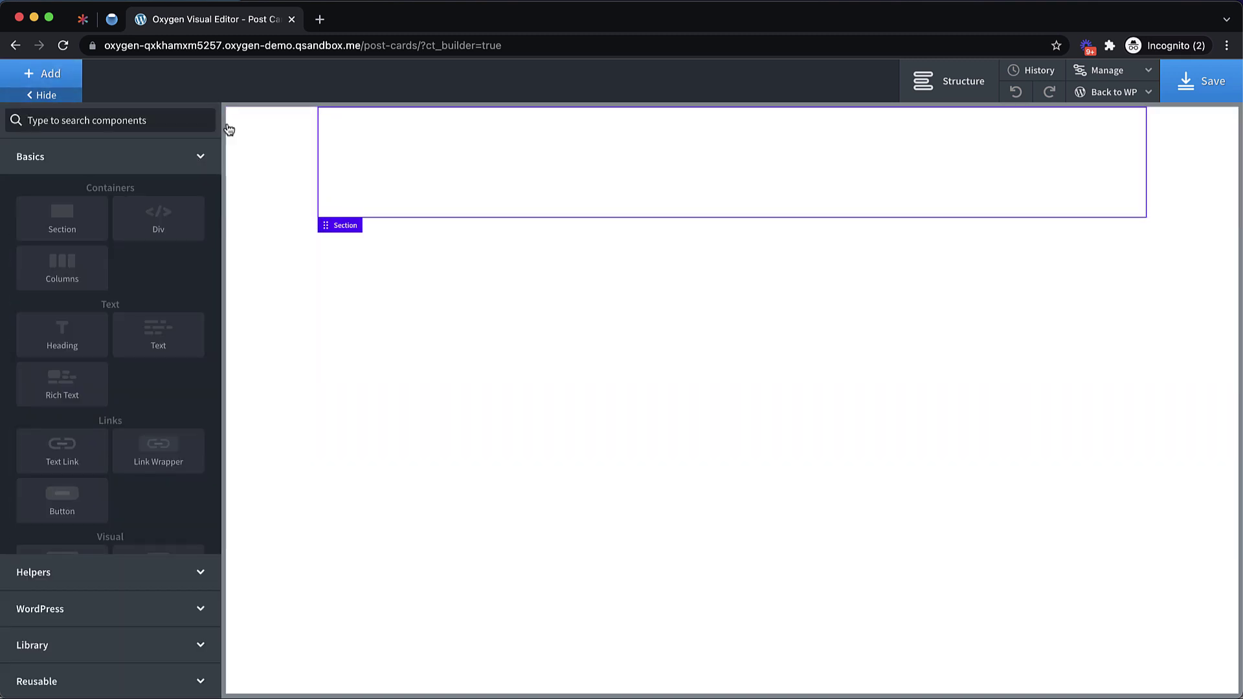
left_click(161, 233)
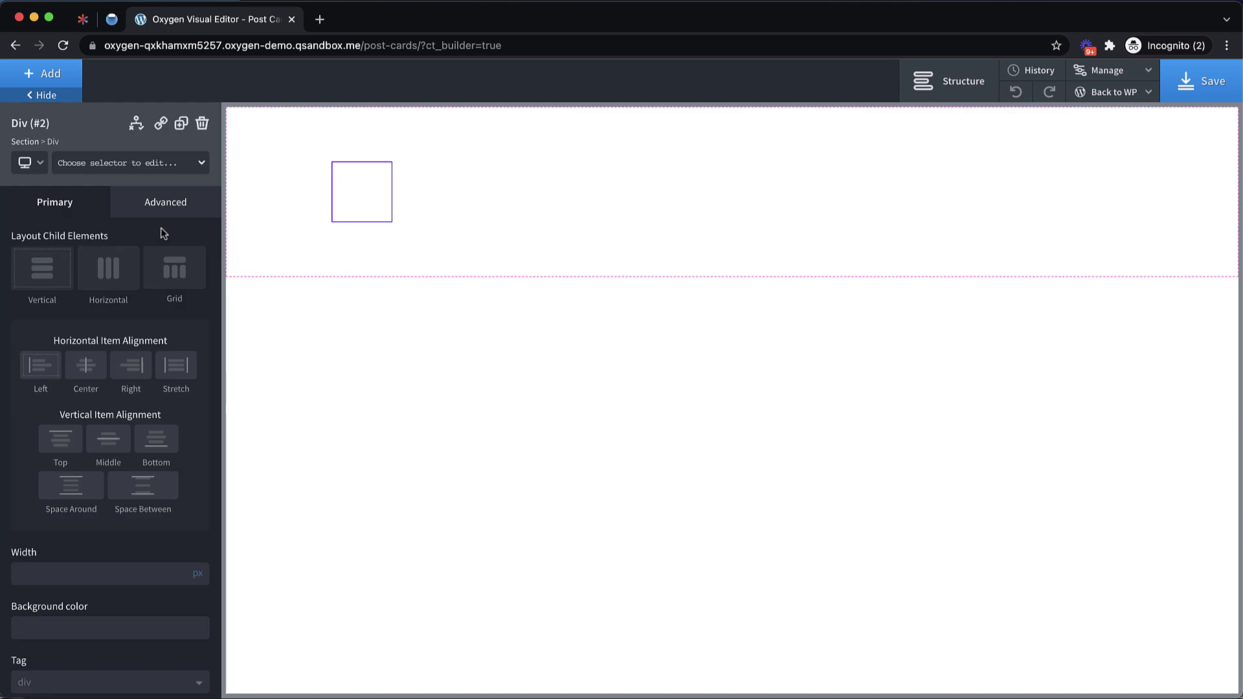
left_click(182, 125)
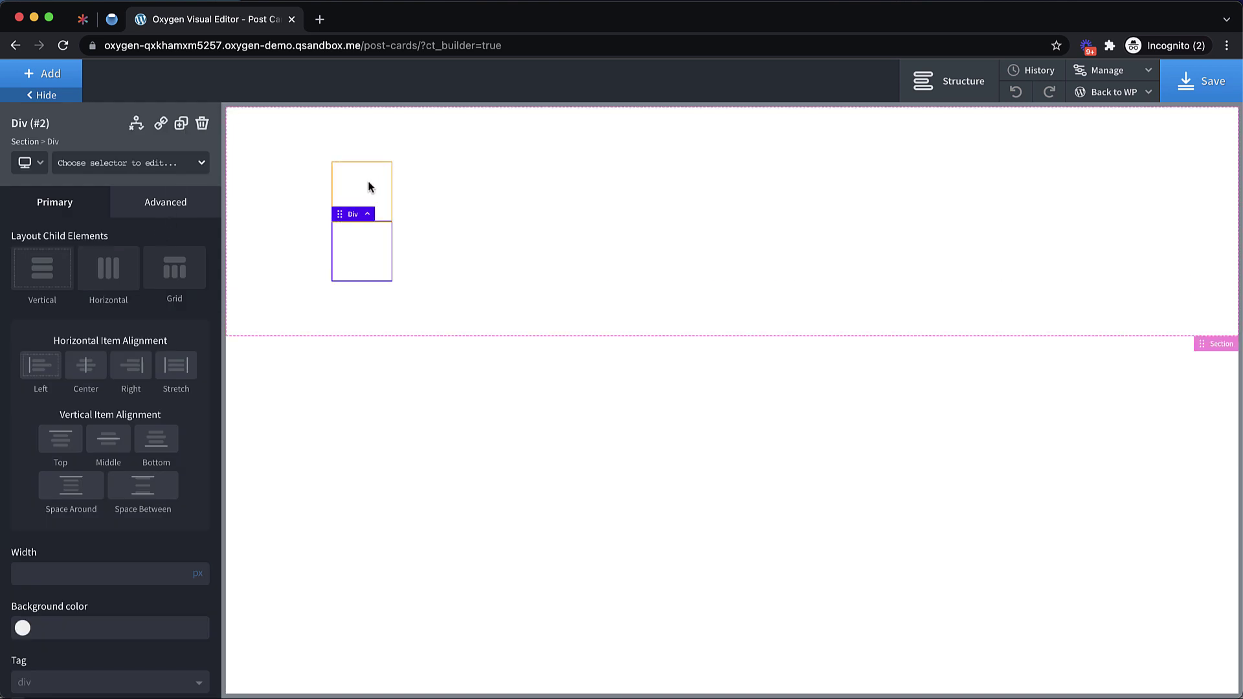
left_click(371, 187)
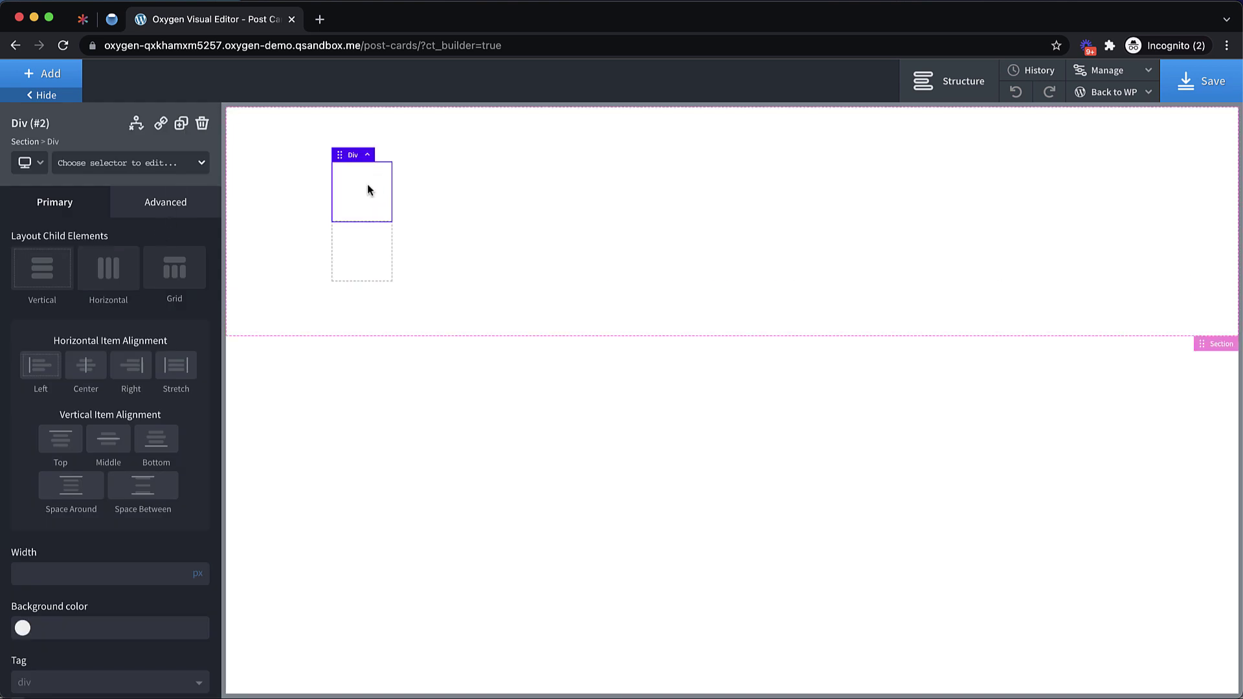
left_click(361, 268)
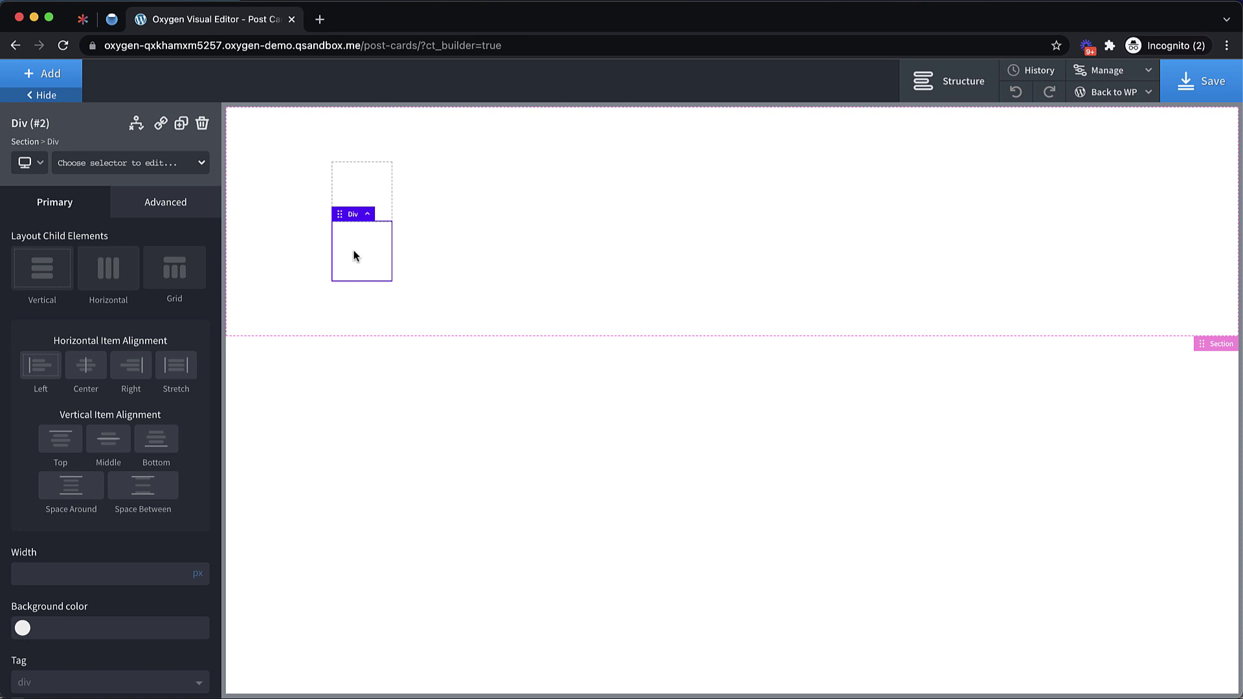
left_click(203, 123)
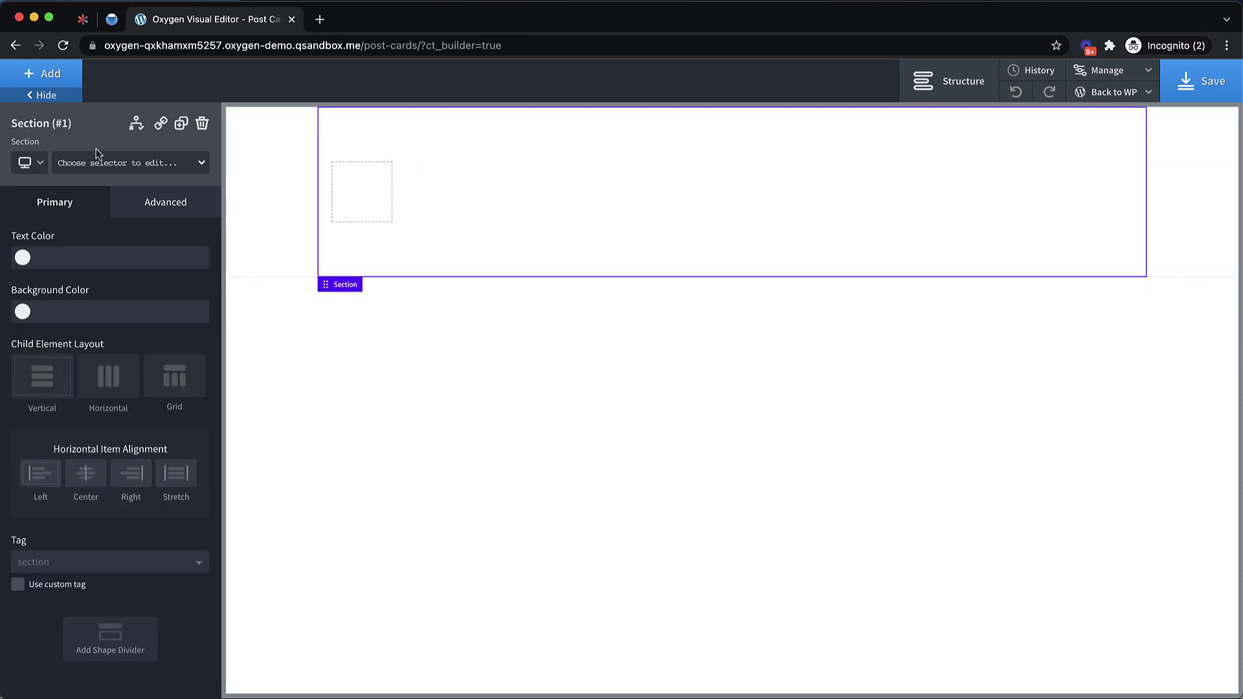
- Add a Repeater component inside the Section
left_click(68, 81)
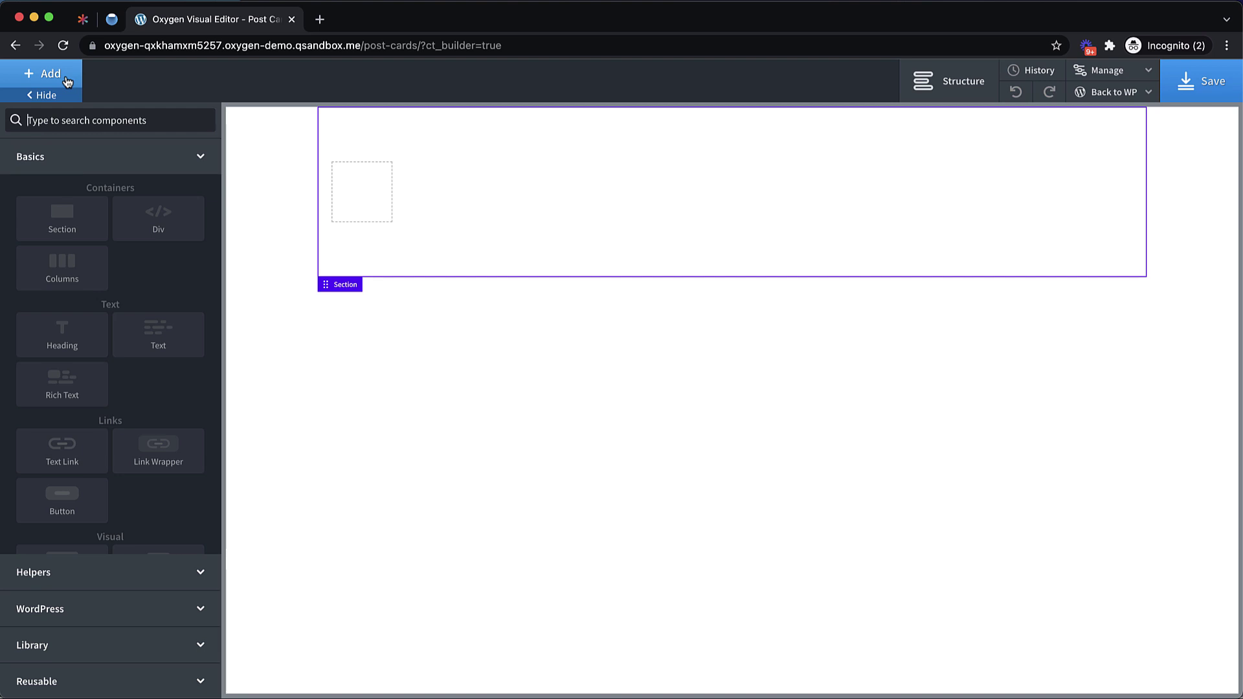
type("Repeater")
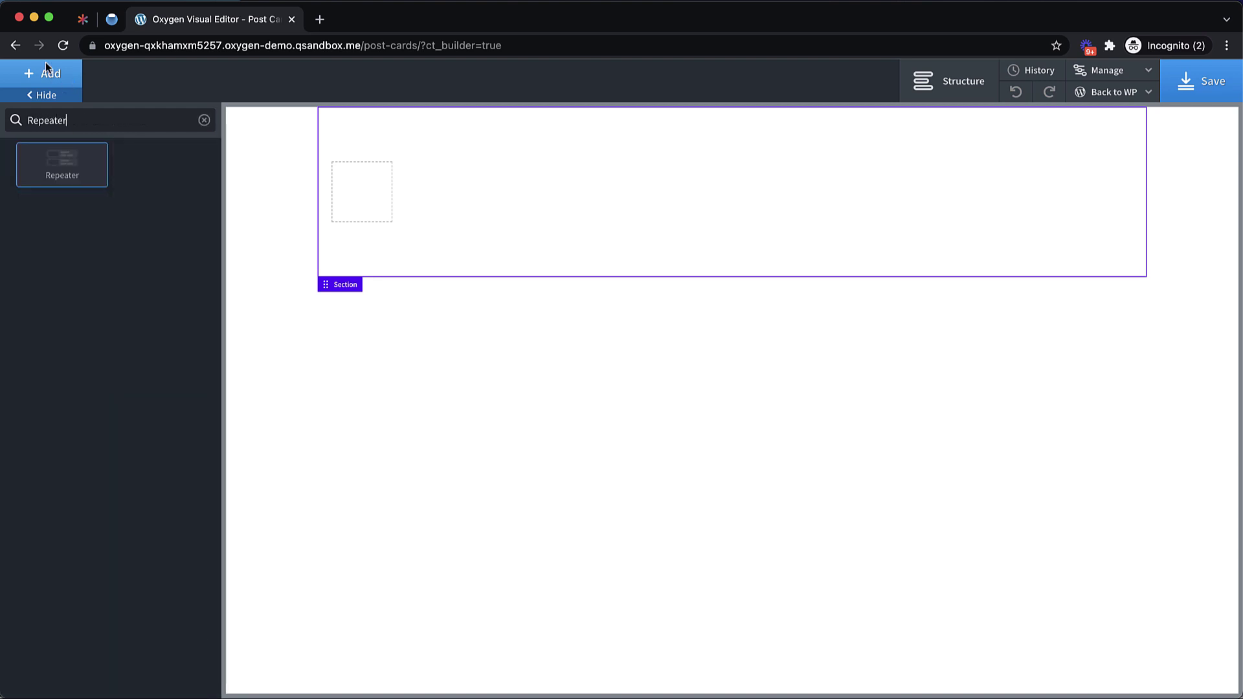
left_click(49, 166)
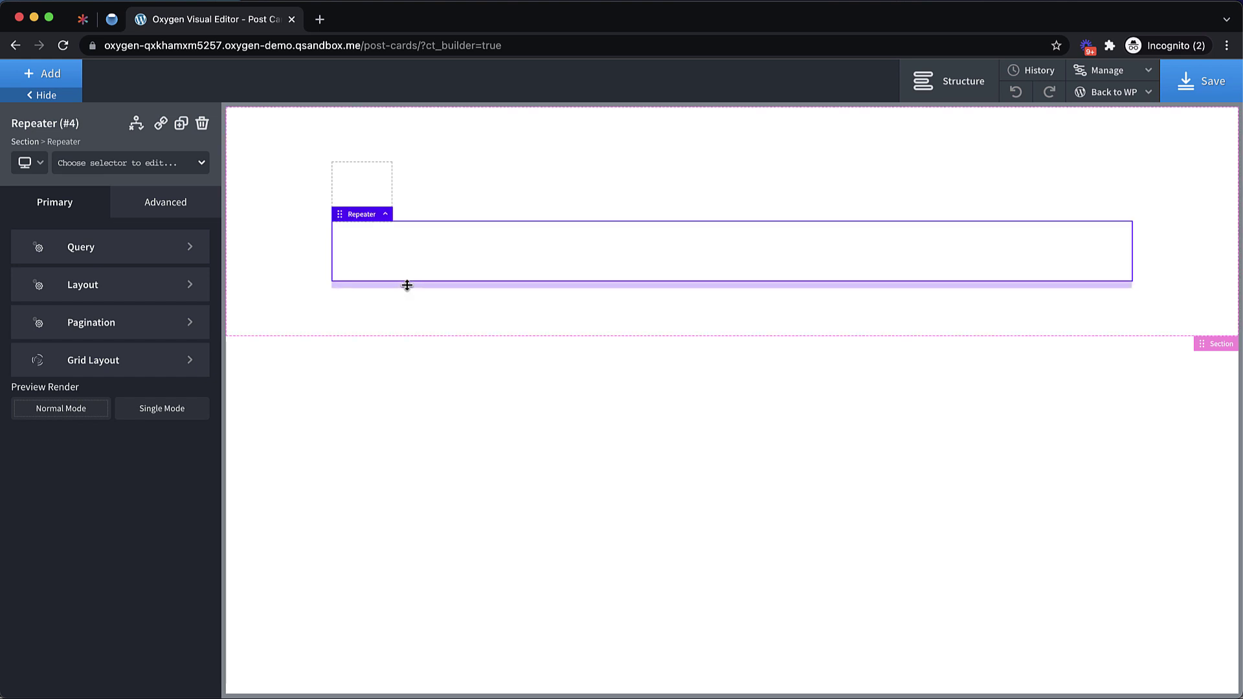
- Set the Section's child layout to Horizontal, vertical alignment Stretch and horizontal alignment Left
left_click(477, 174)
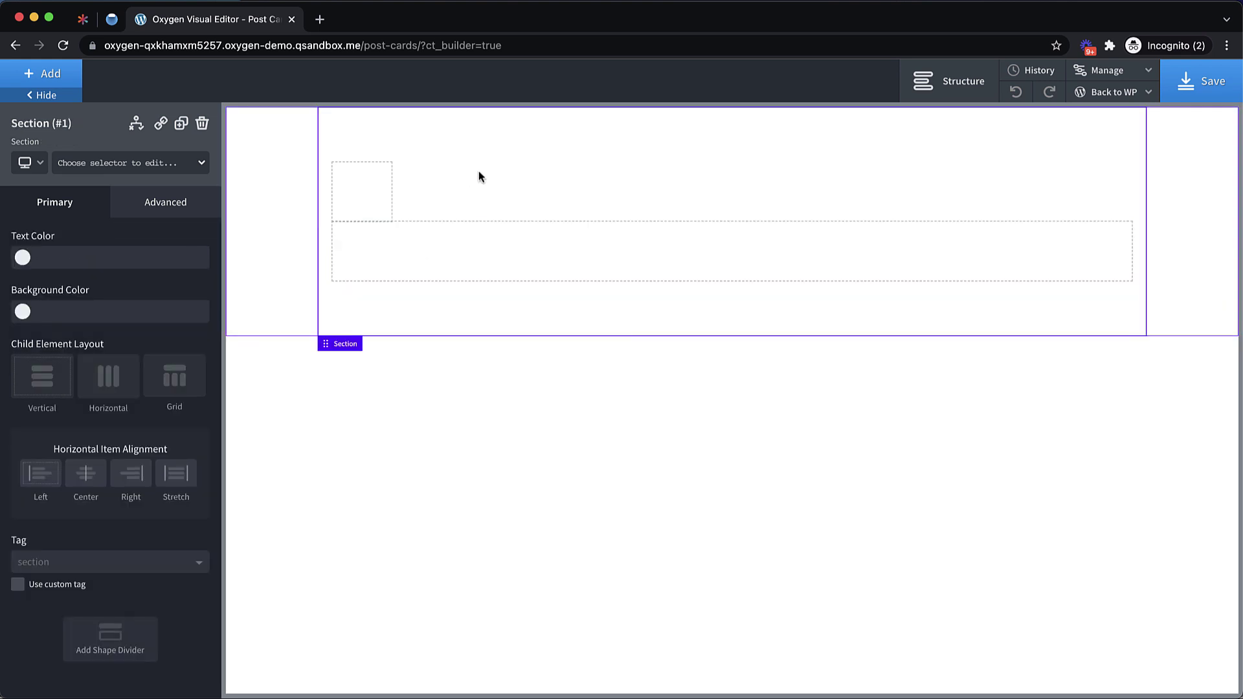
left_click(111, 385)
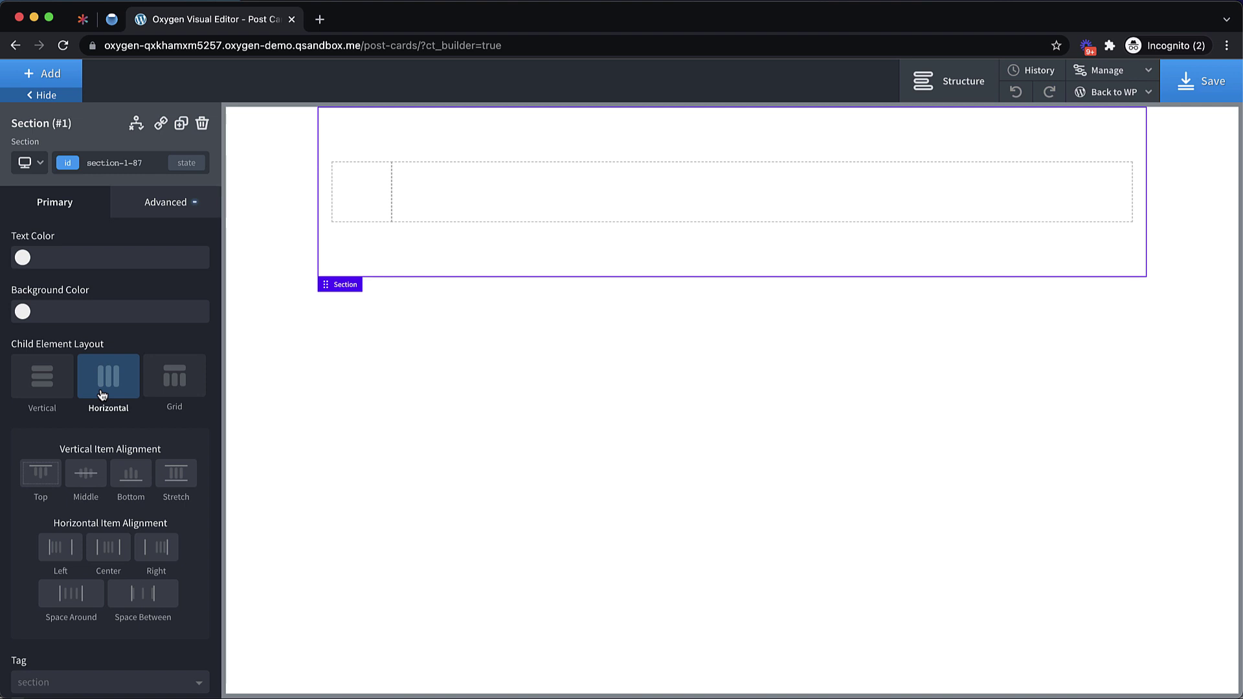
left_click(185, 483)
left_click(60, 560)
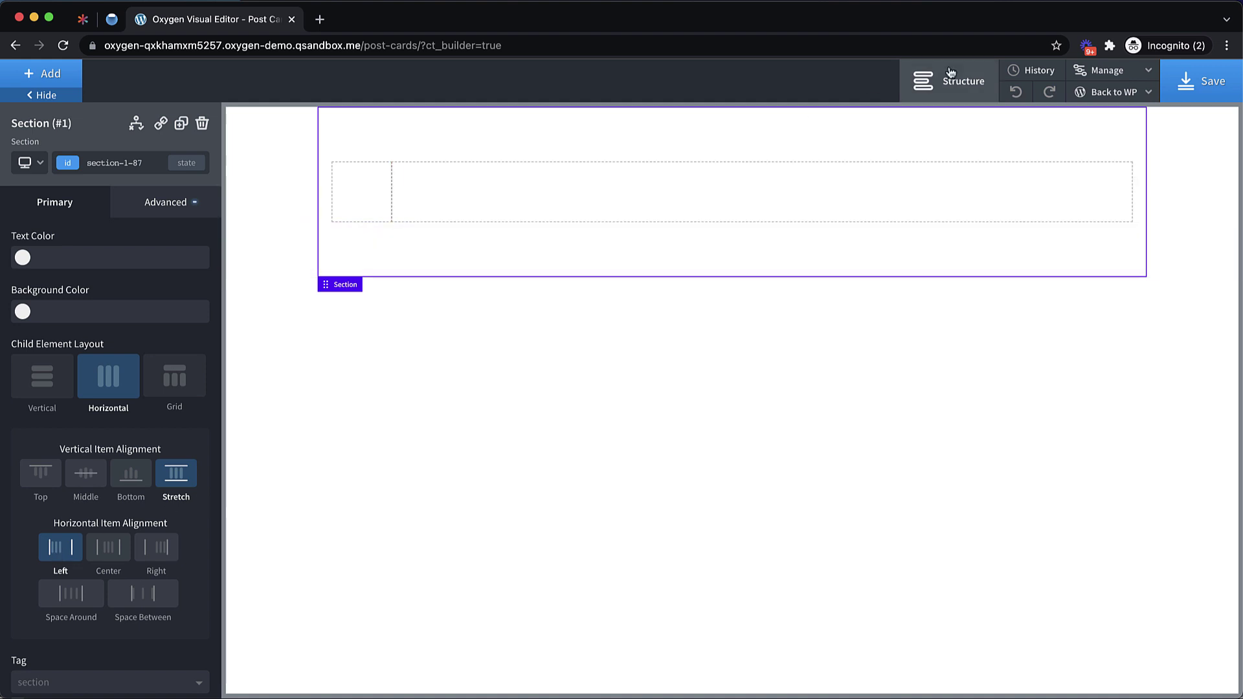
- Create a new stylesheet named postcards
left_click(1080, 81)
left_click(1092, 117)
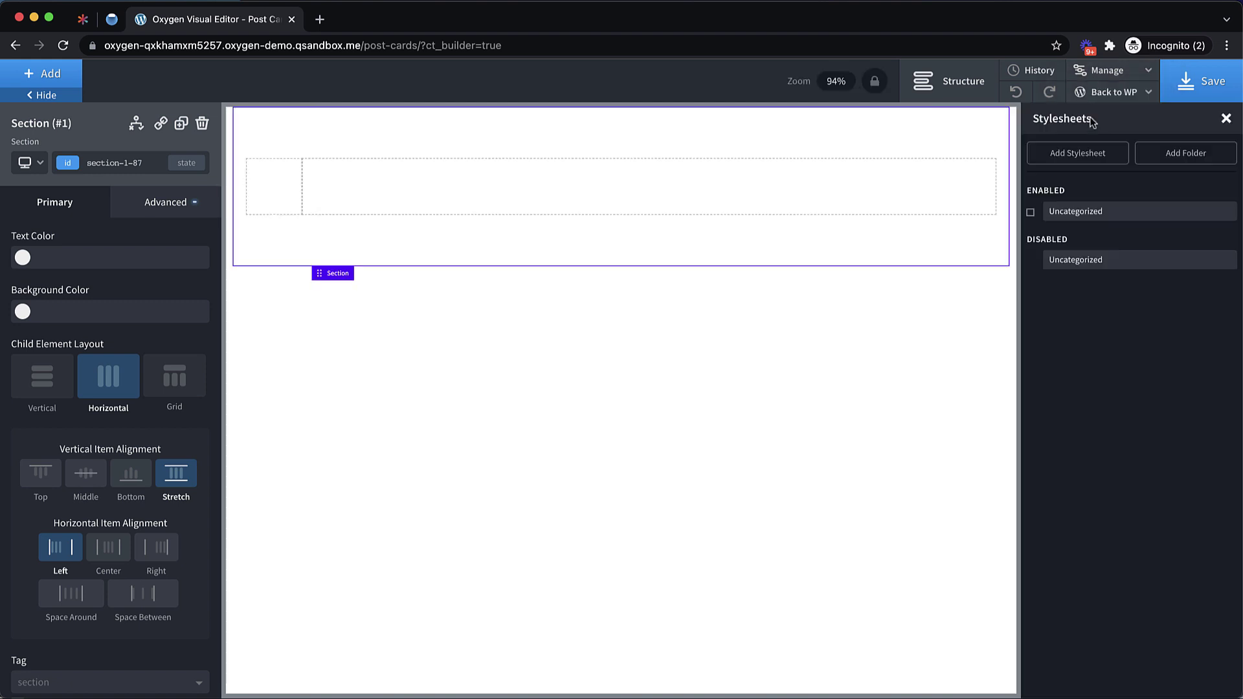
left_click(1083, 160)
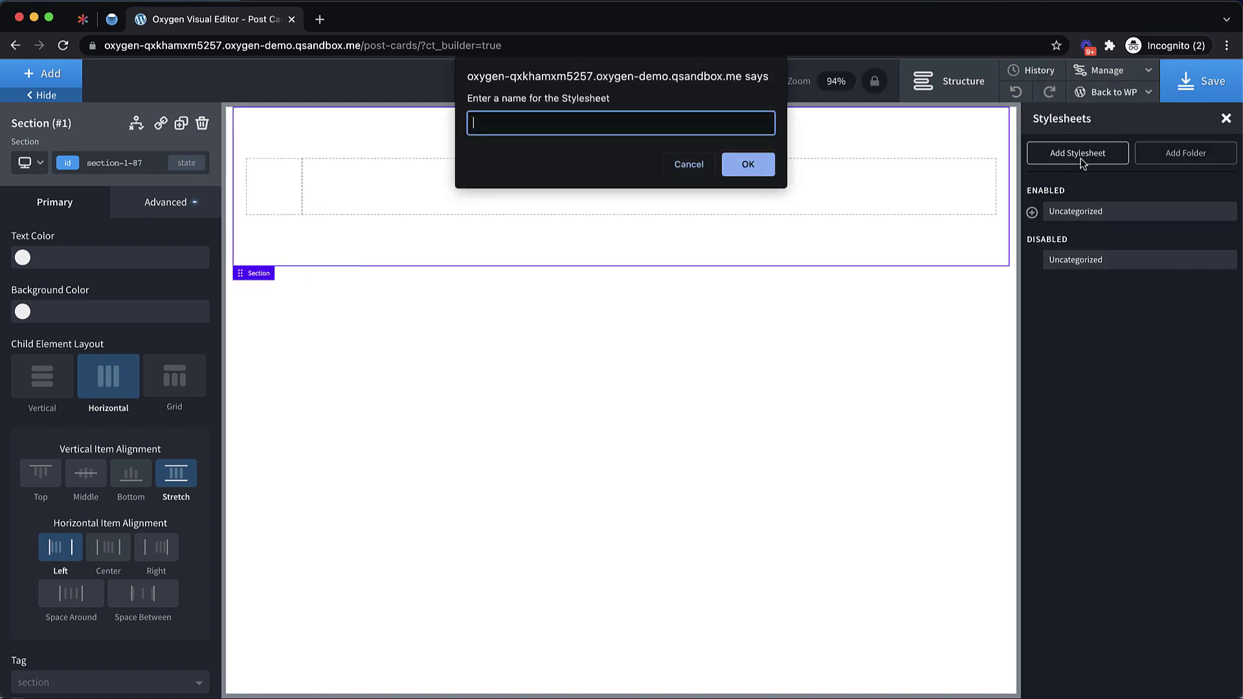
type("postcards")
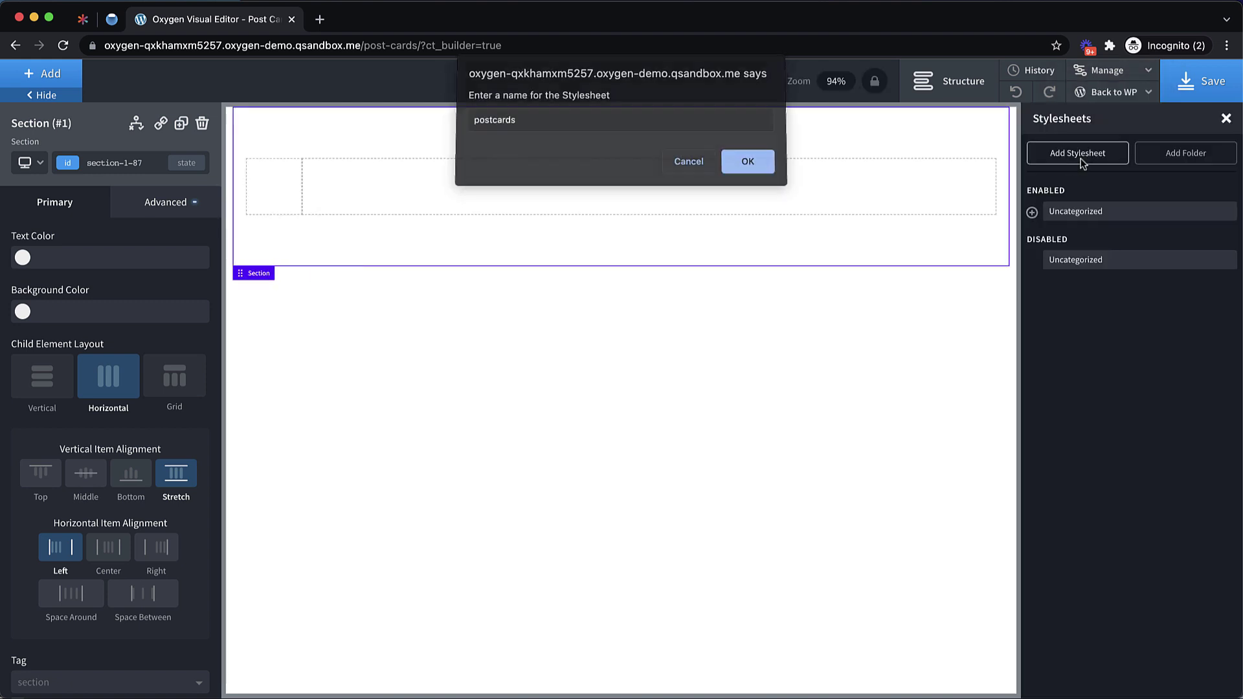
key("Return")
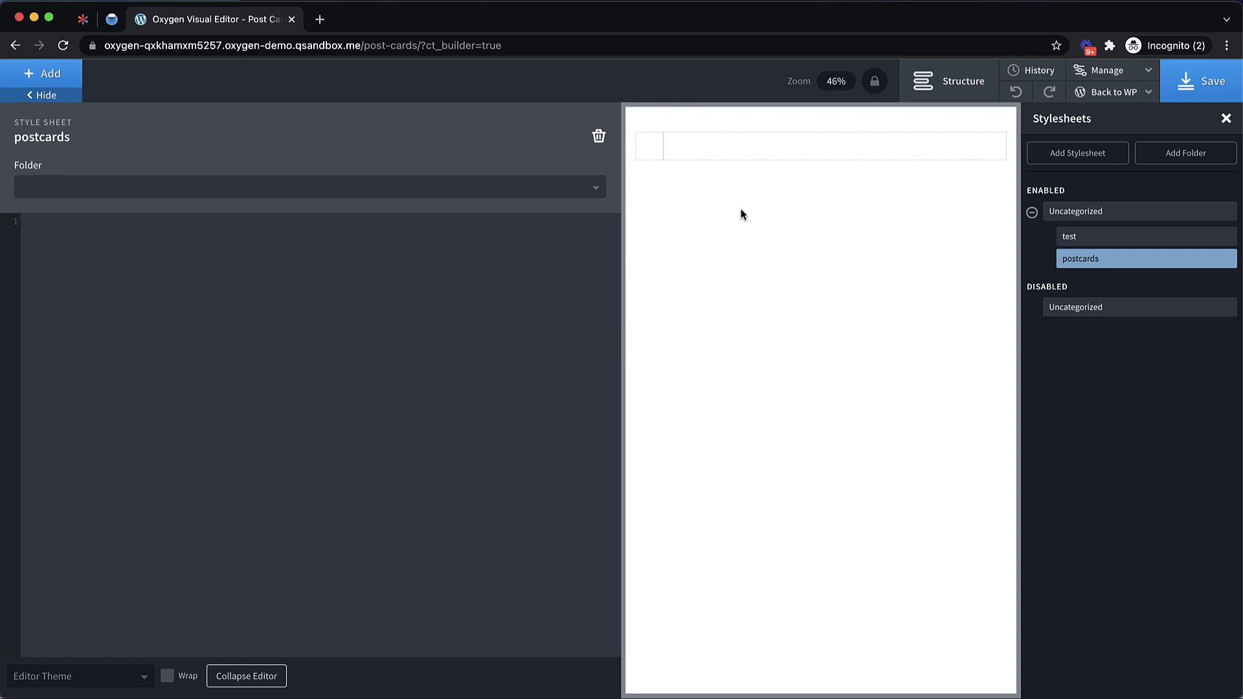
- Class the Section post-cards, the title Div post-cards__title and the repeater Div post-cards__repeater
left_click(740, 172)
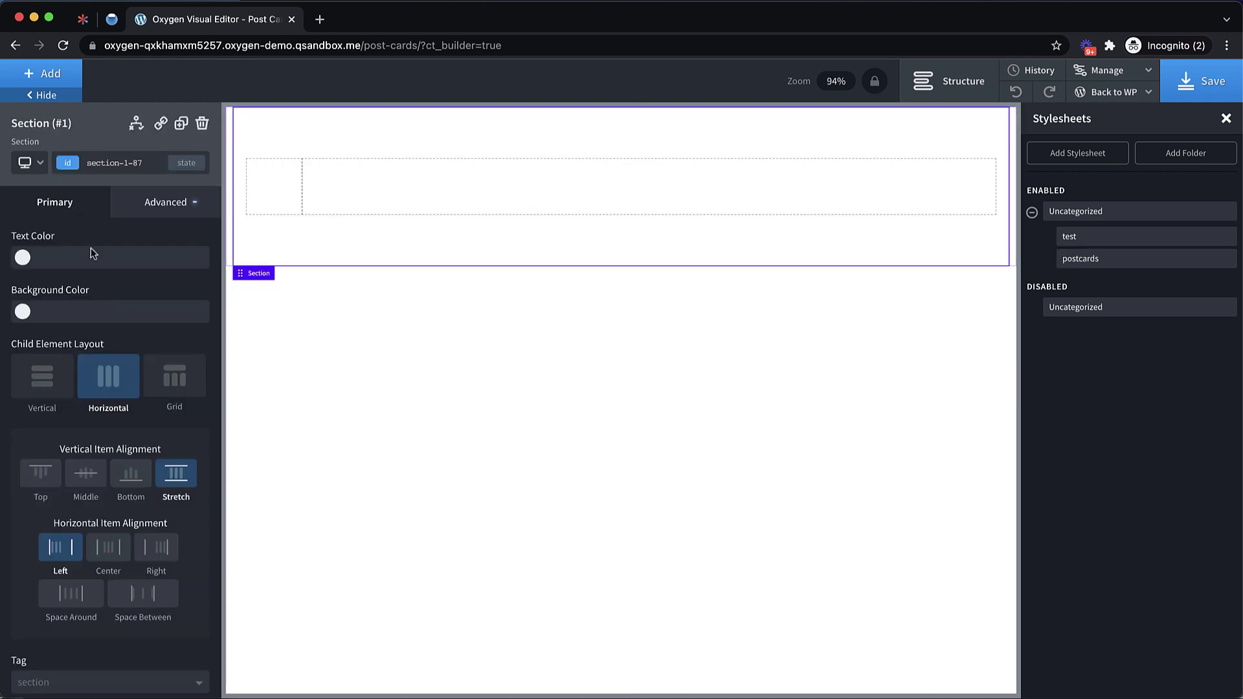
left_click(145, 161)
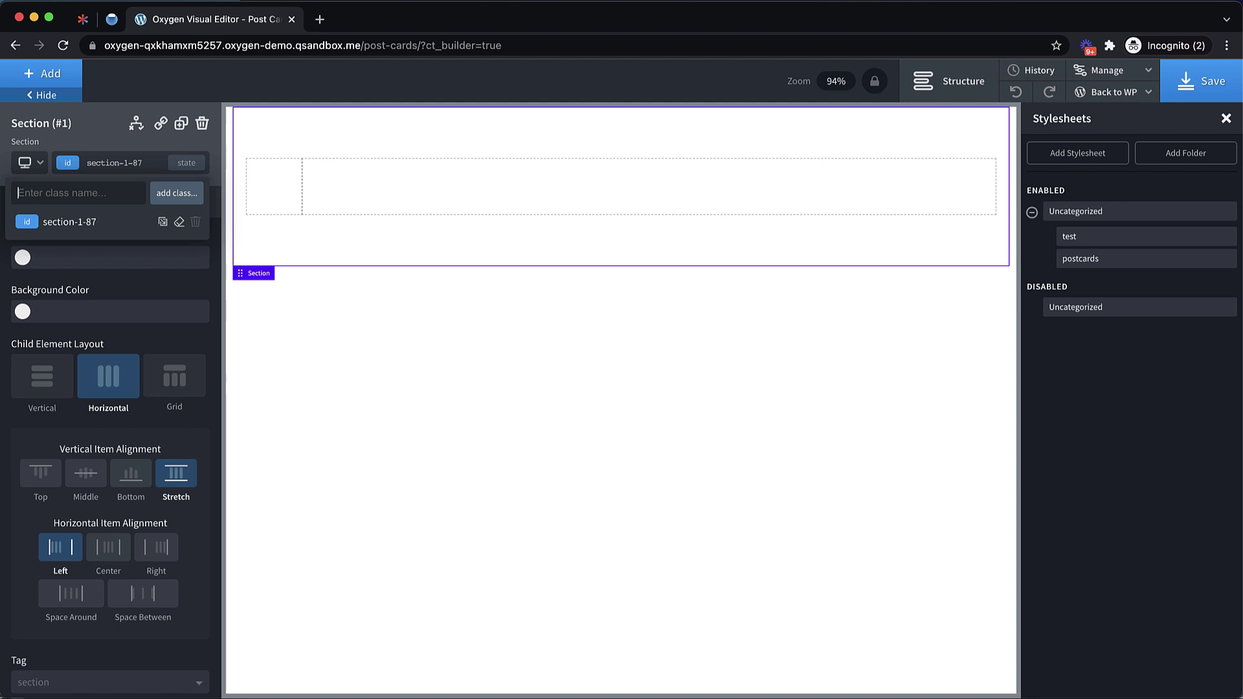
type("post-cards")
left_click(291, 190)
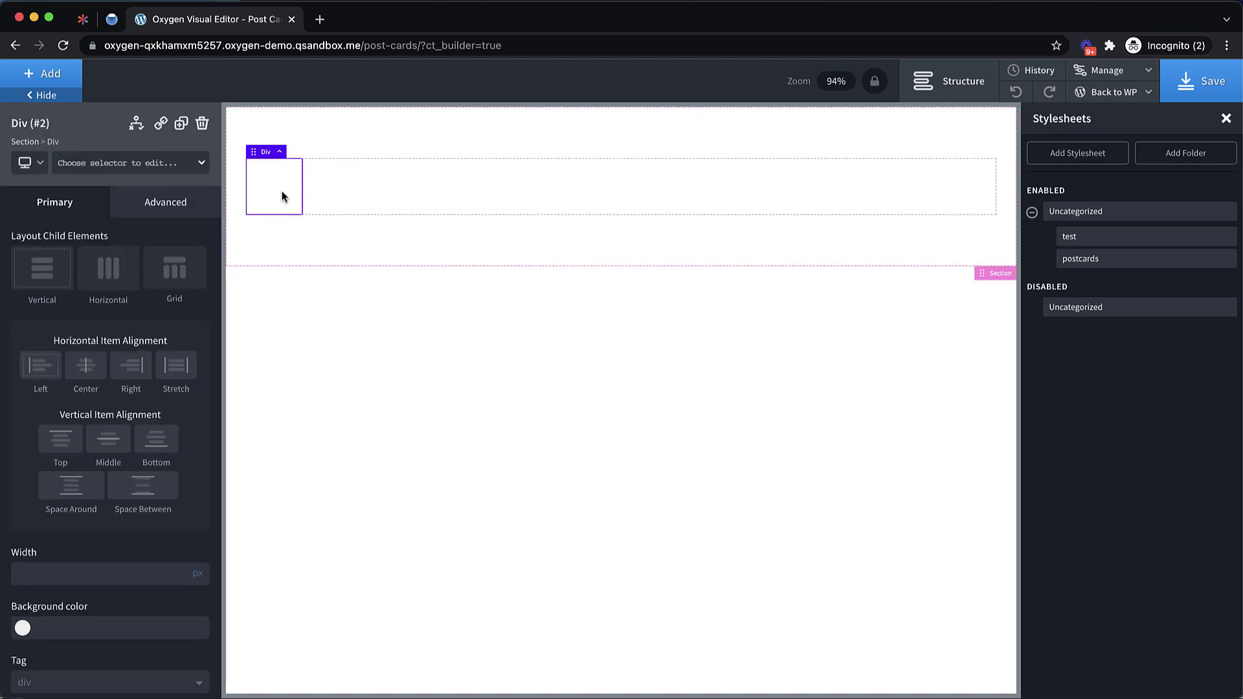
left_click(138, 172)
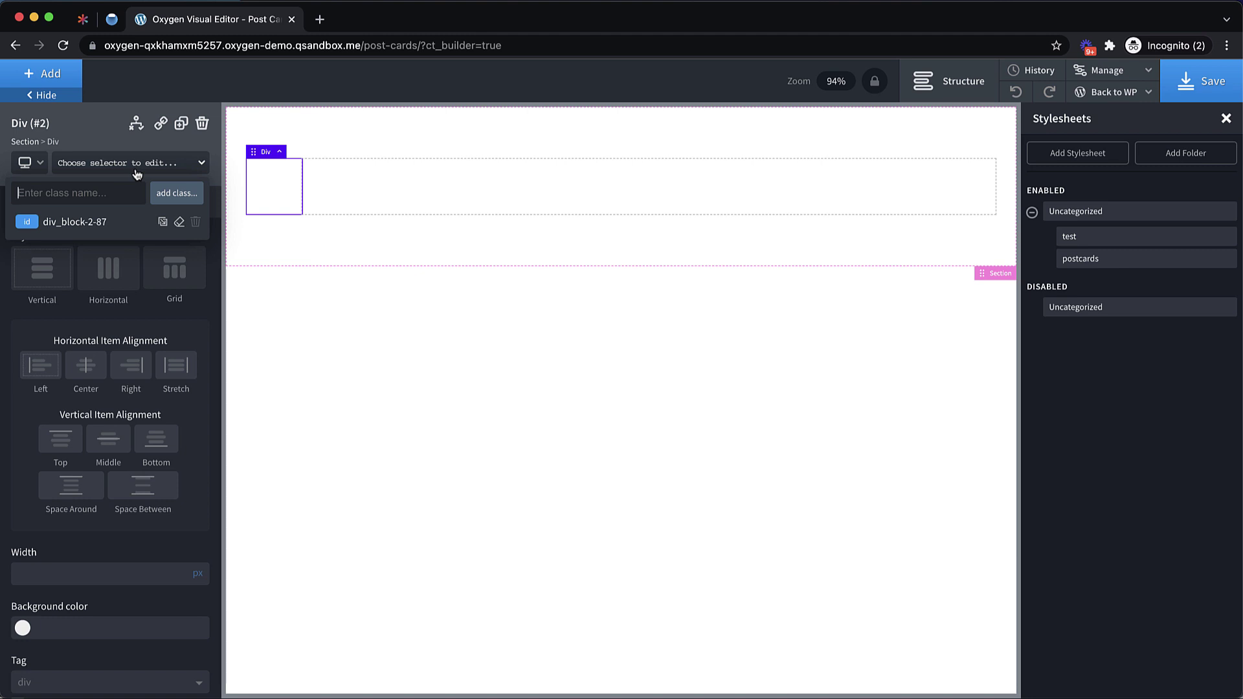
type("post-cards__title-wra")
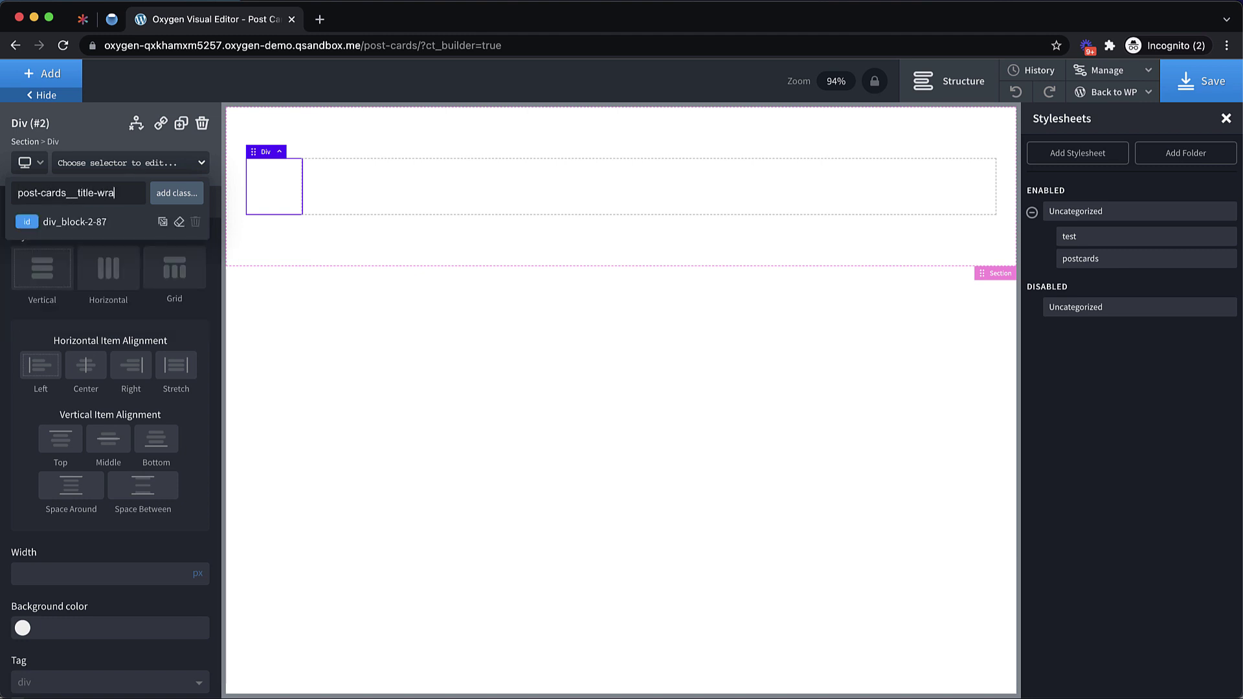
key("Return")
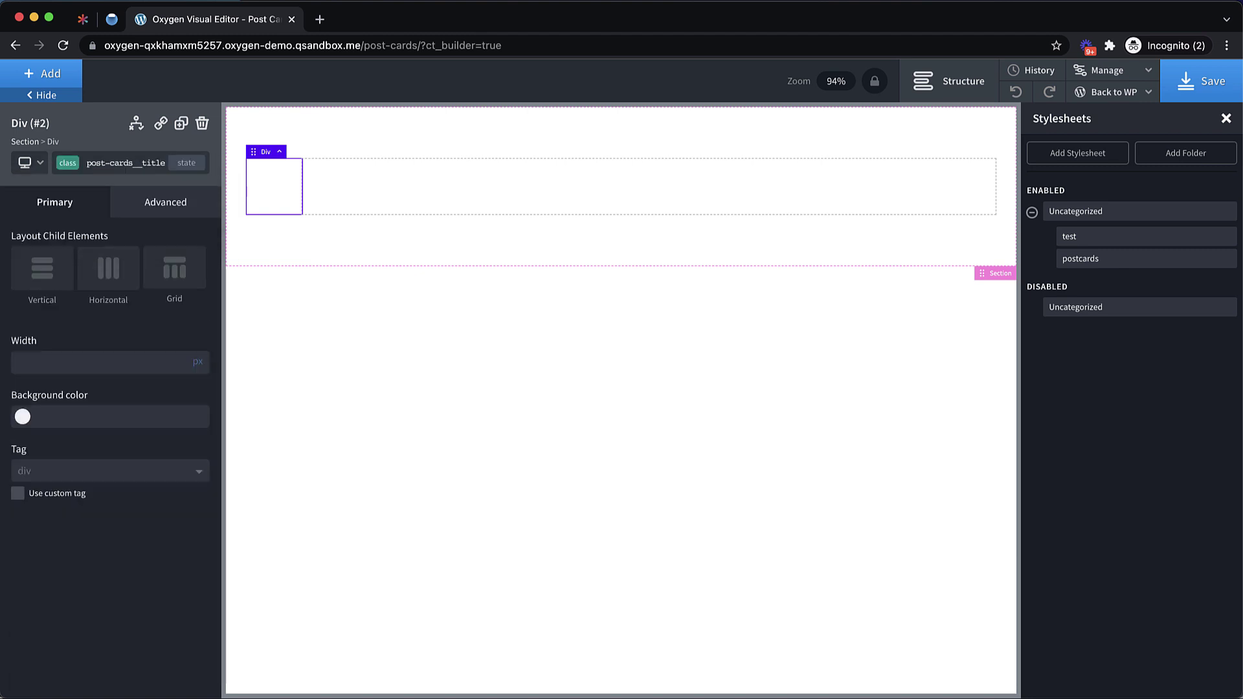
left_click(436, 186)
left_click(128, 162)
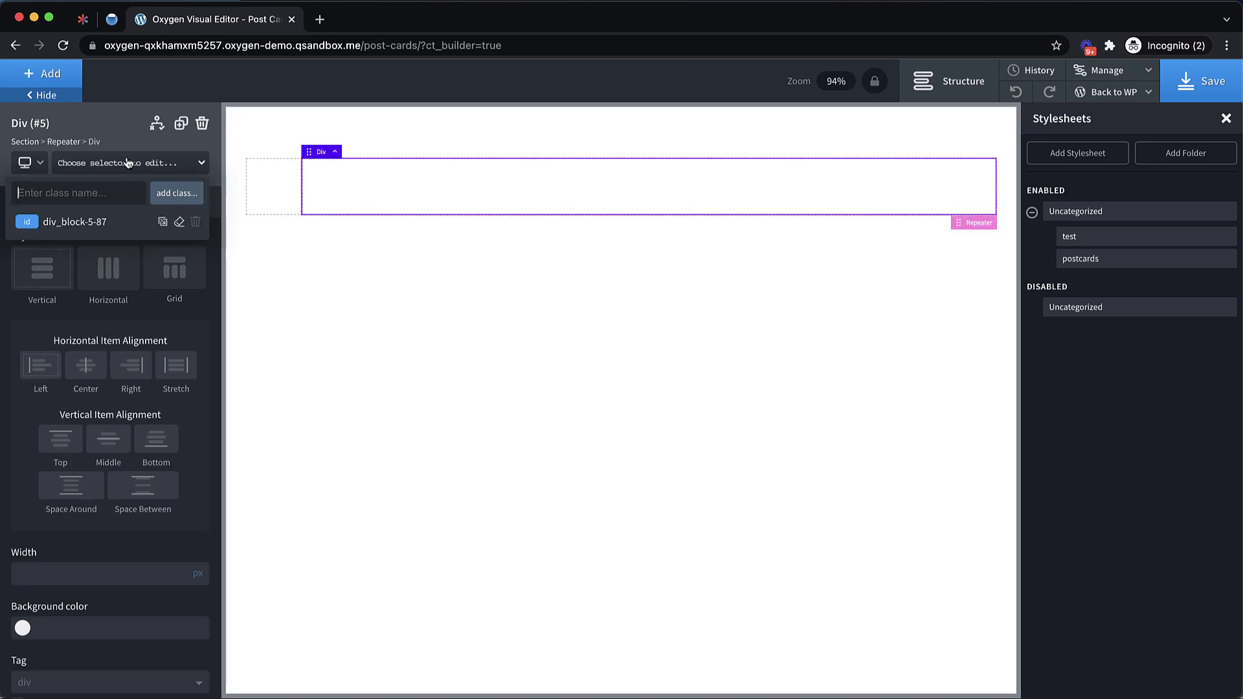
type("post-cards__repeater")
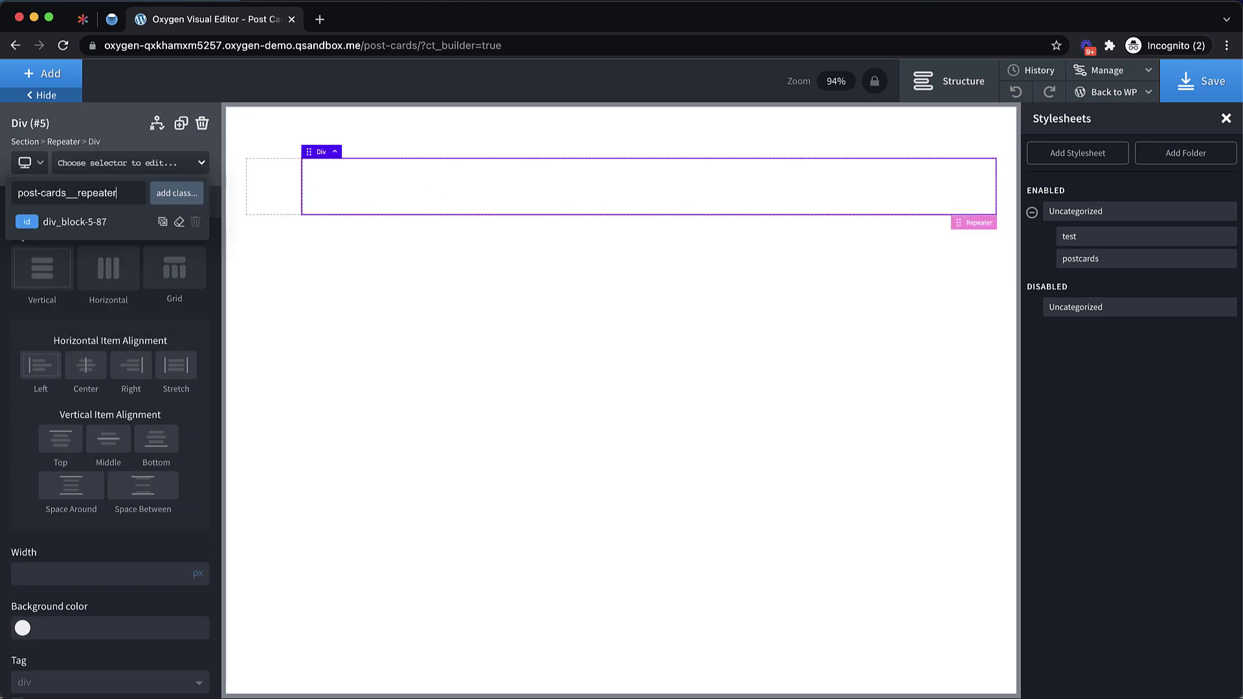
key("Return")
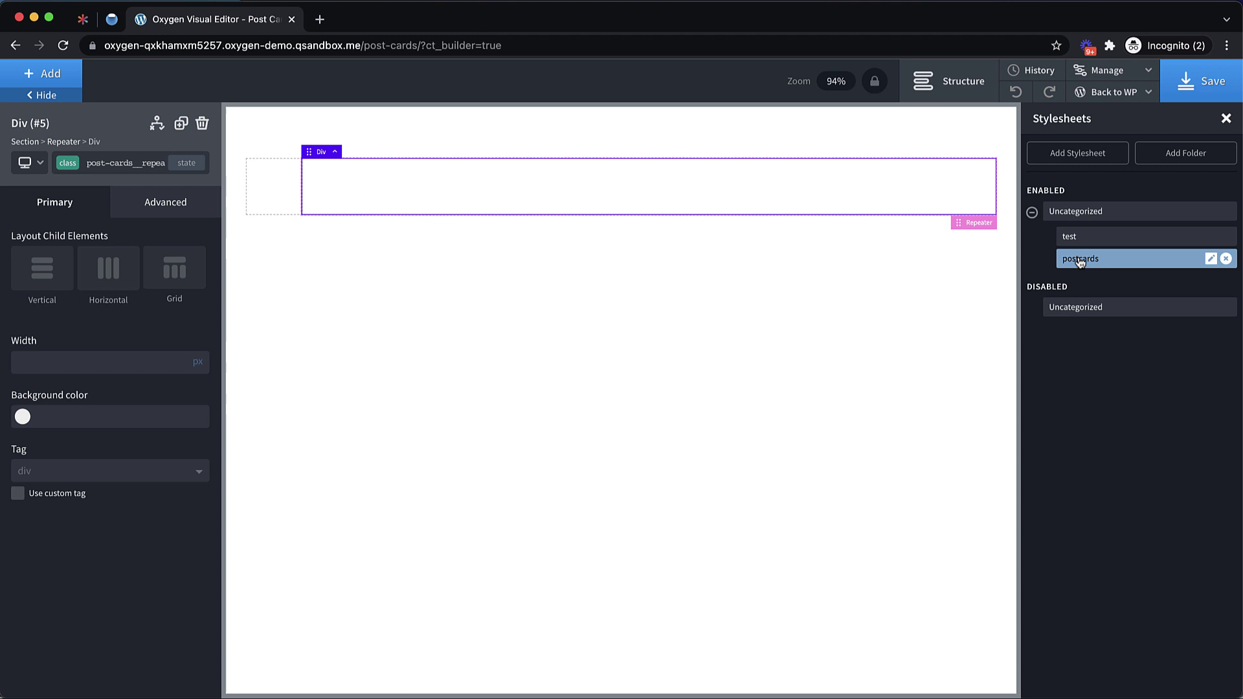
- Write the rule .post-cards > div { gap: 16px; } into the postcards stylesheet
left_click(1080, 259)
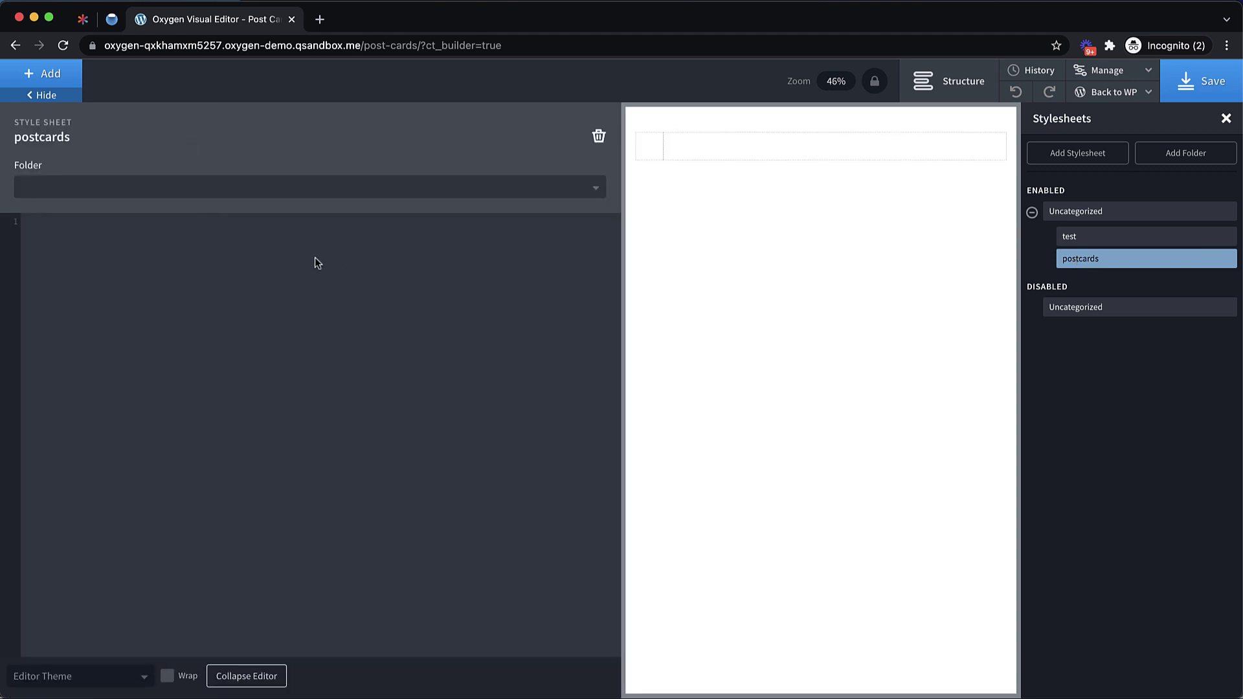
type(".post-cards")
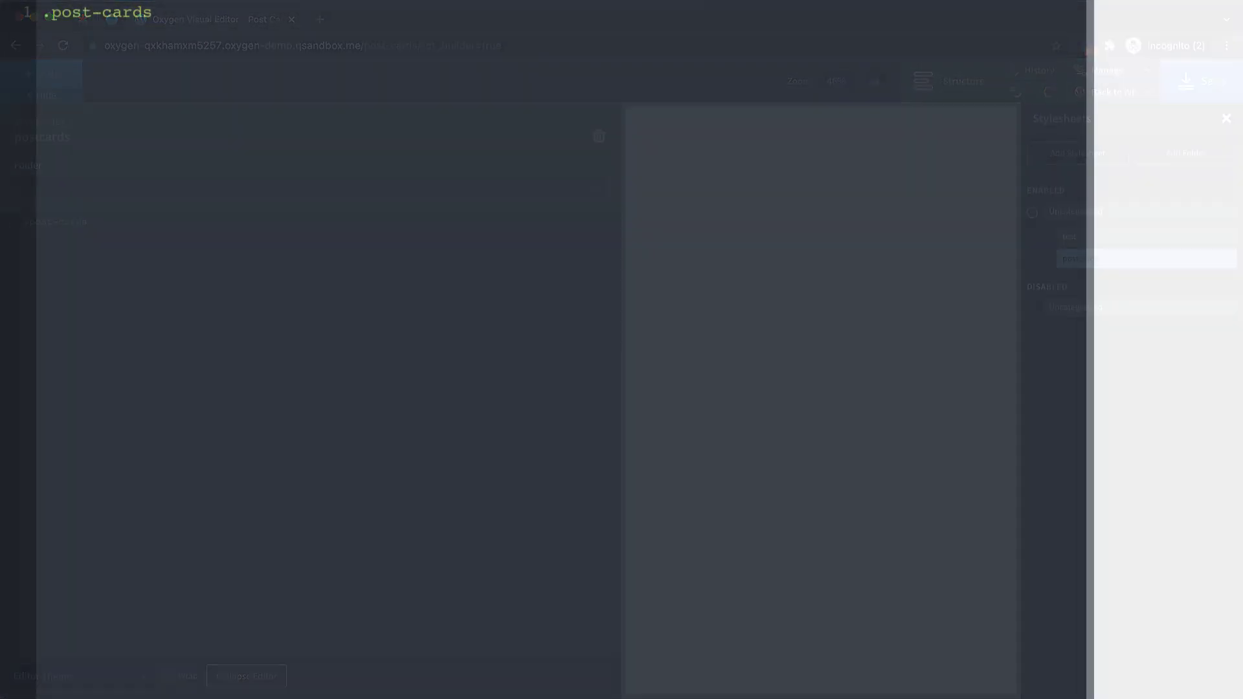
type(" {")
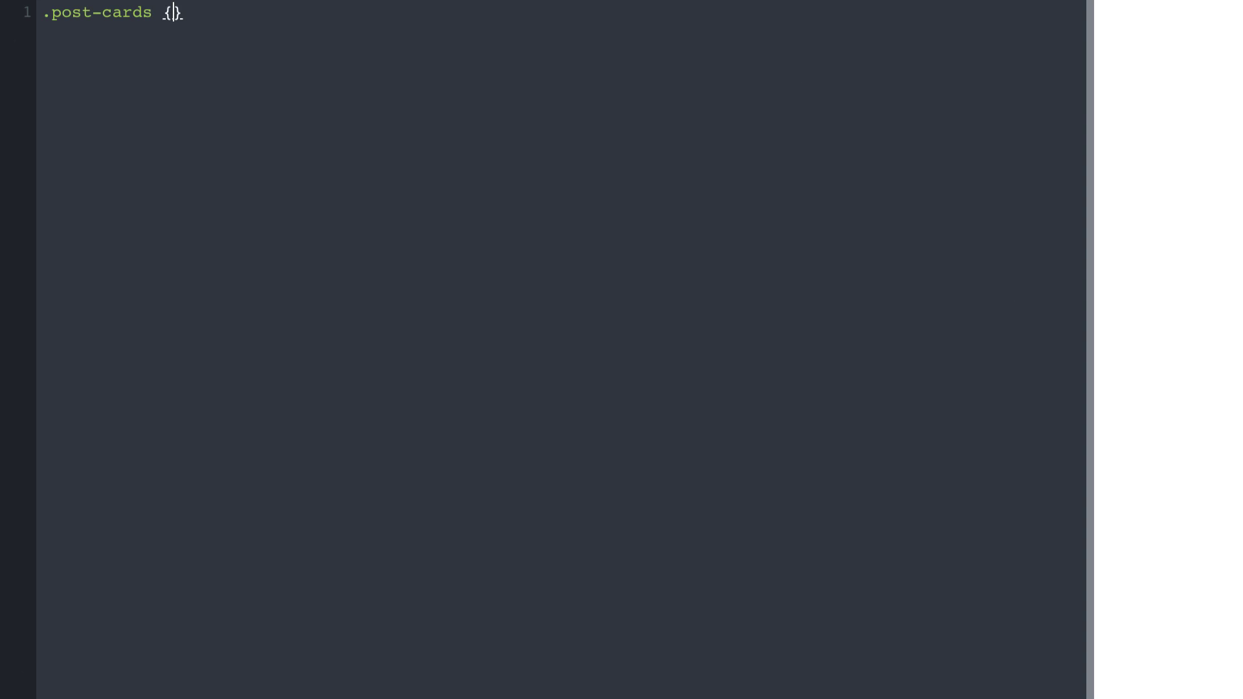
key("Return")
type("gap: 16px;")
left_click(154, 13)
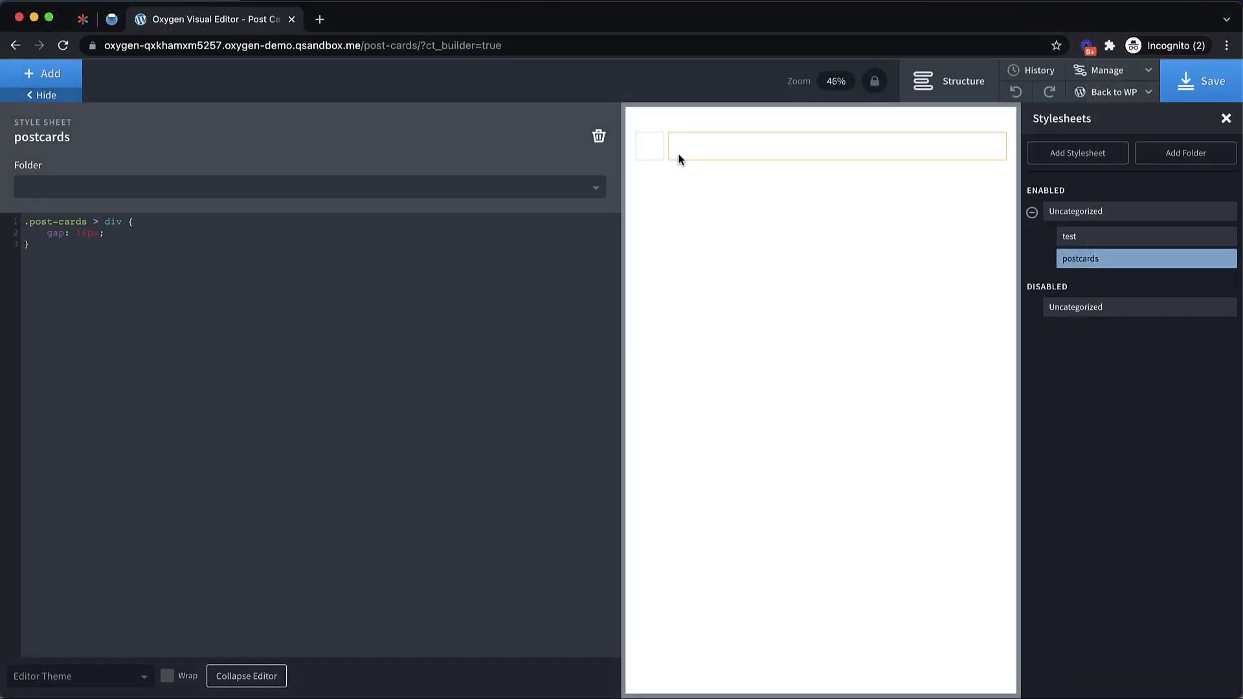
left_click(255, 675)
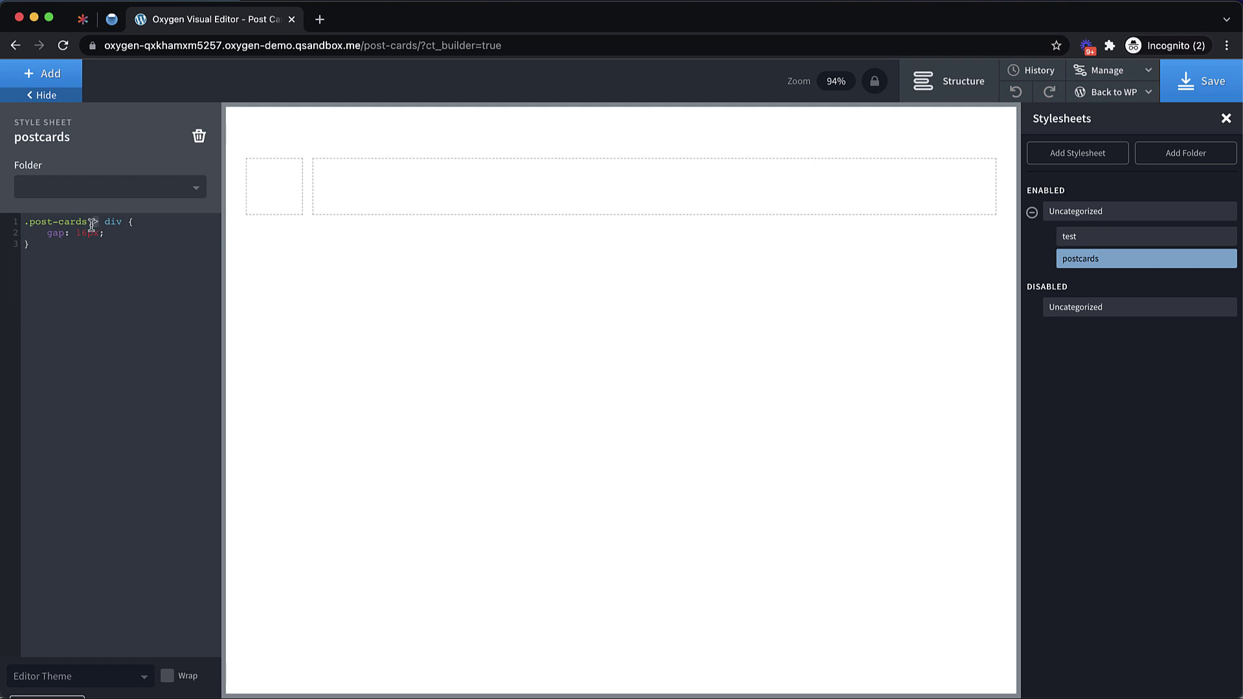
left_click(111, 233)
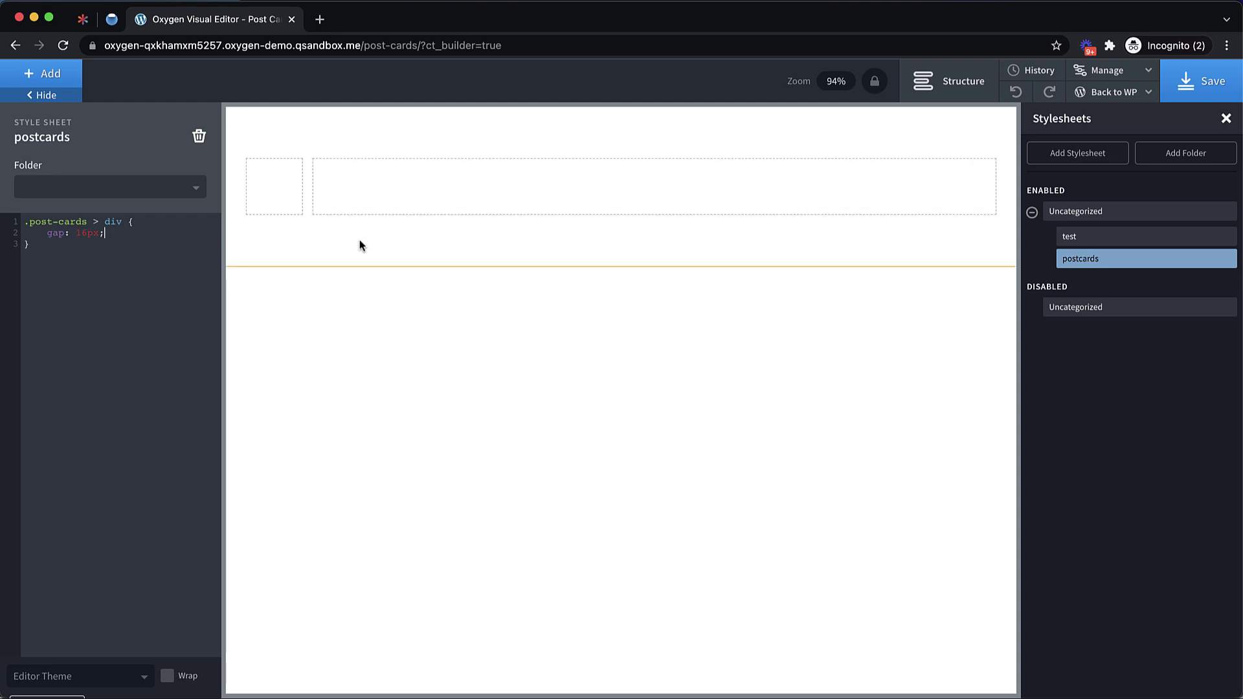
- Set the title Div's width to 30 % in Size & Spacing
left_click(273, 190)
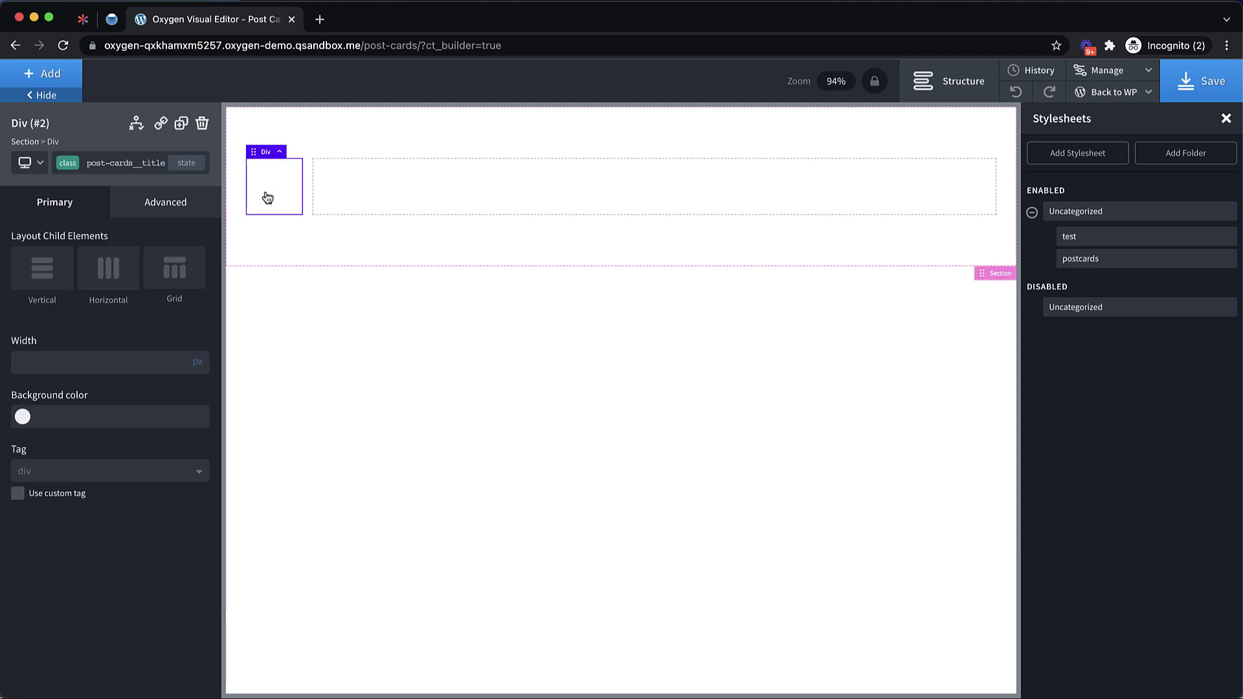
left_click(139, 211)
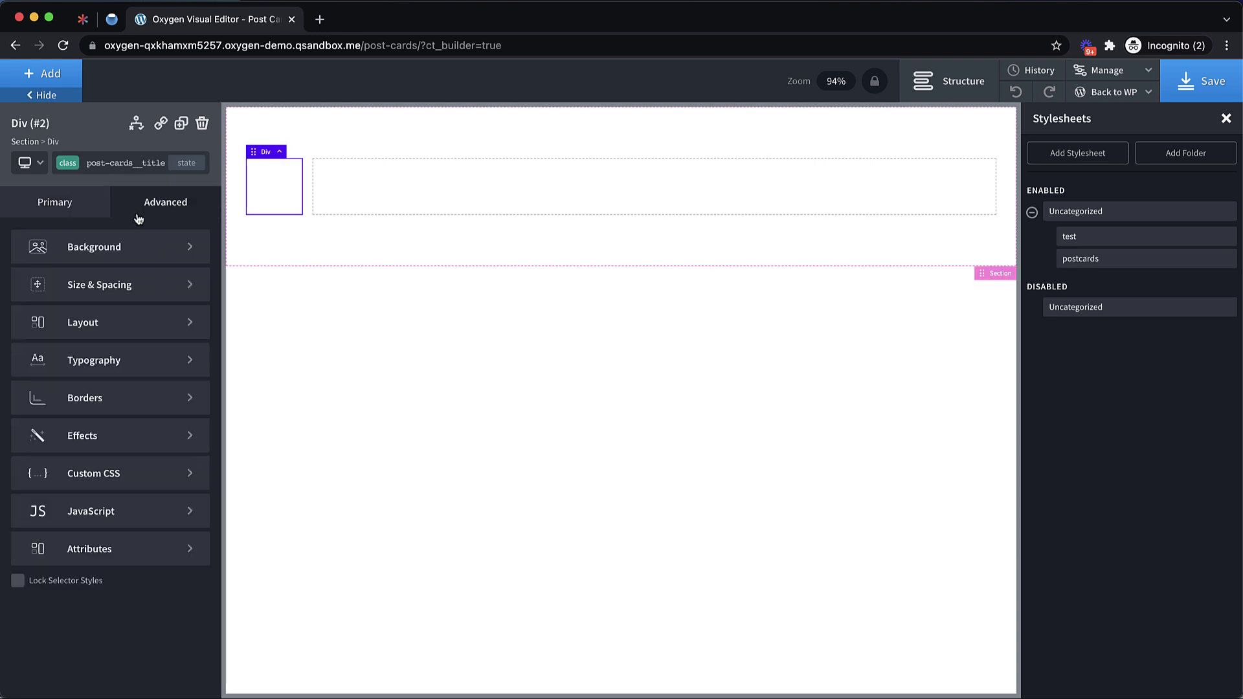
left_click(114, 298)
left_click(62, 403)
left_click(56, 397)
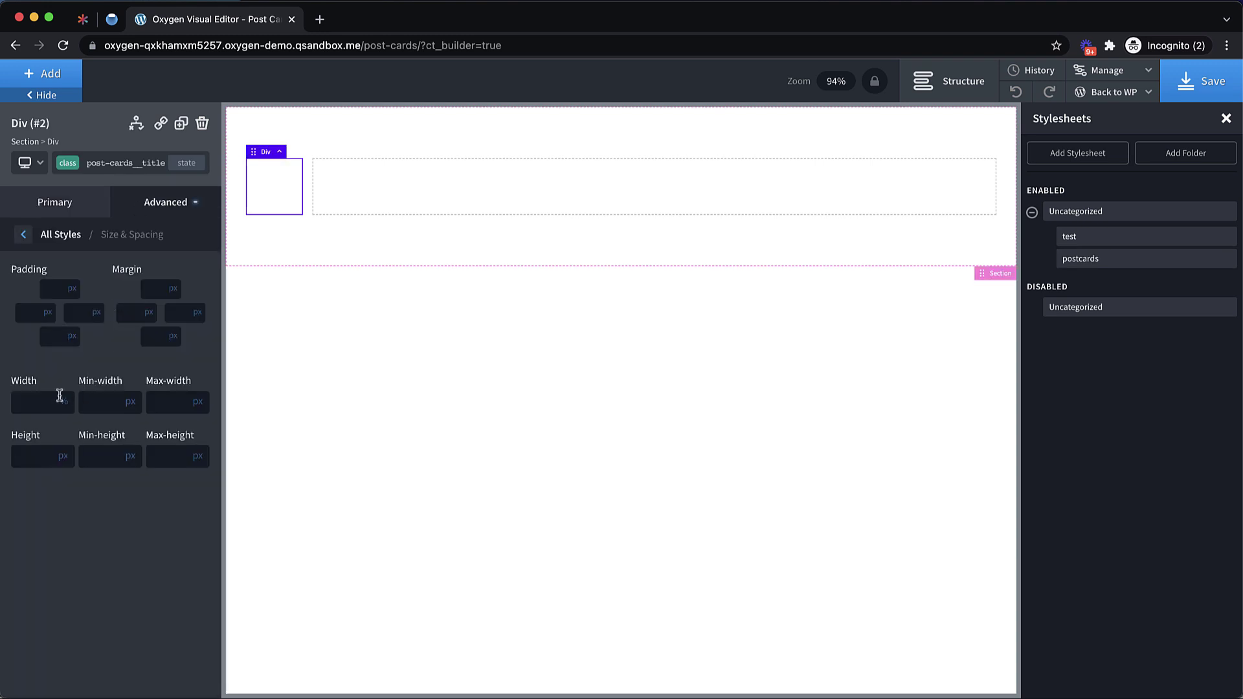
left_click(37, 402)
type("30")
left_click(519, 175)
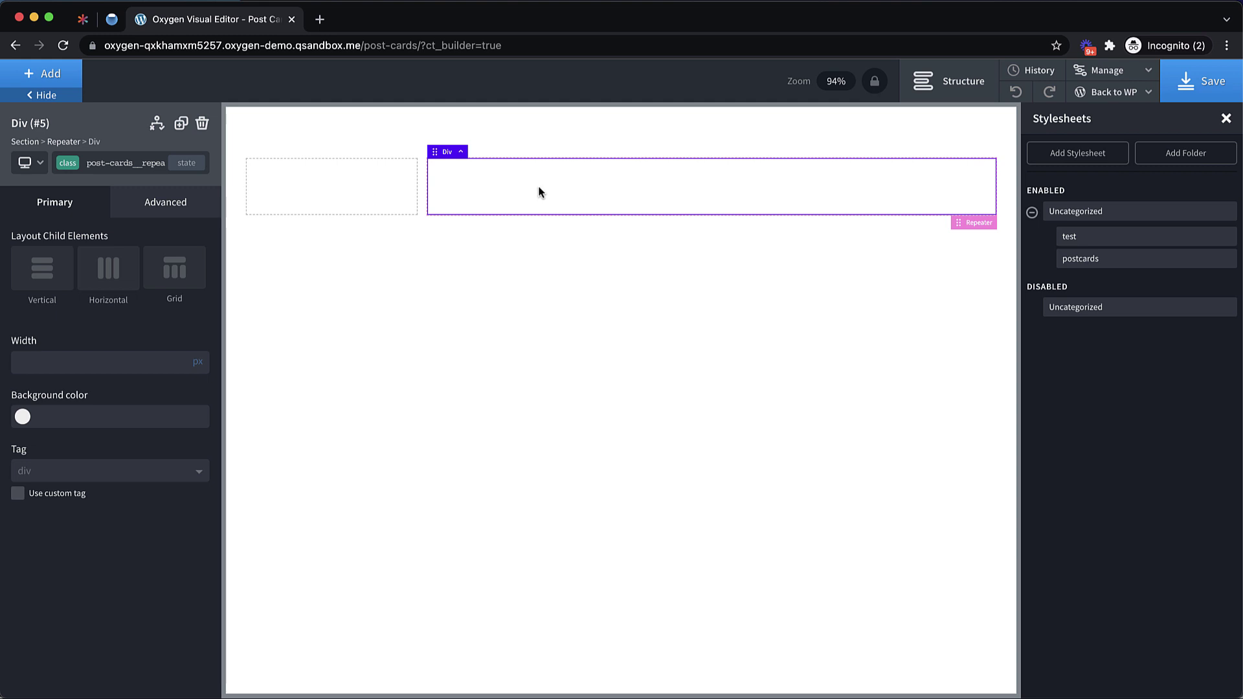
left_click(448, 250)
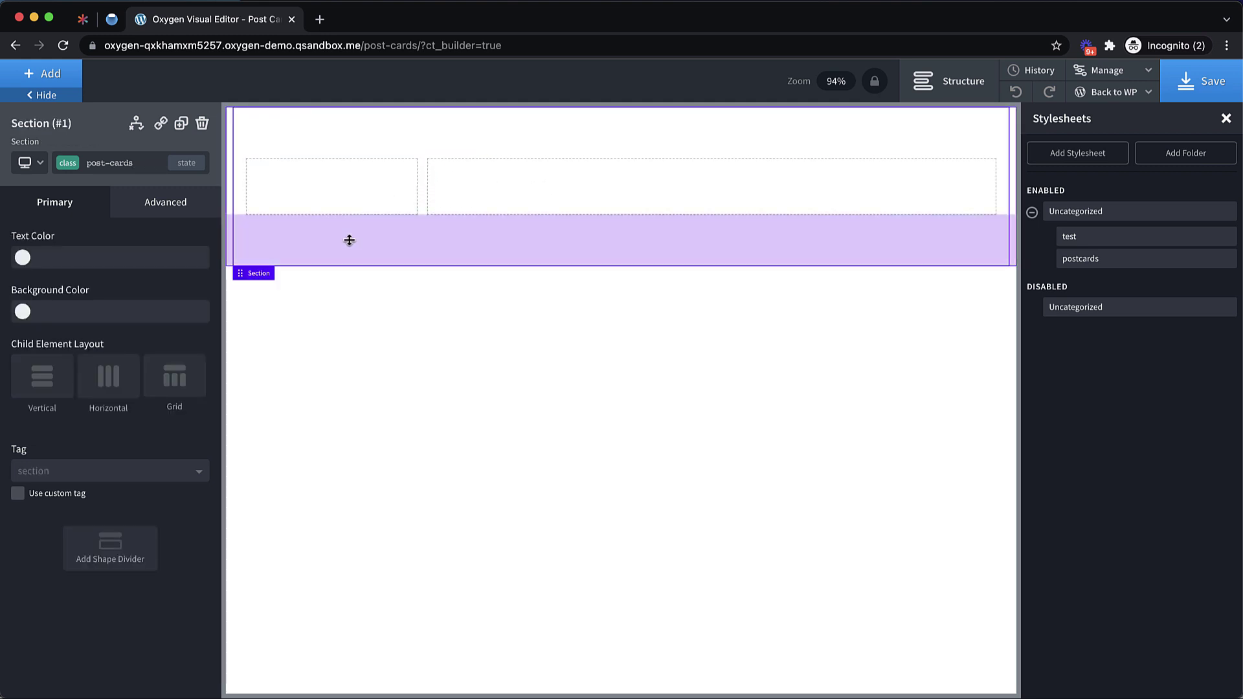
- Set the Section background to #303030 and save it as global colour darkgrey
left_click(23, 311)
left_click_drag(44, 408, 10, 407)
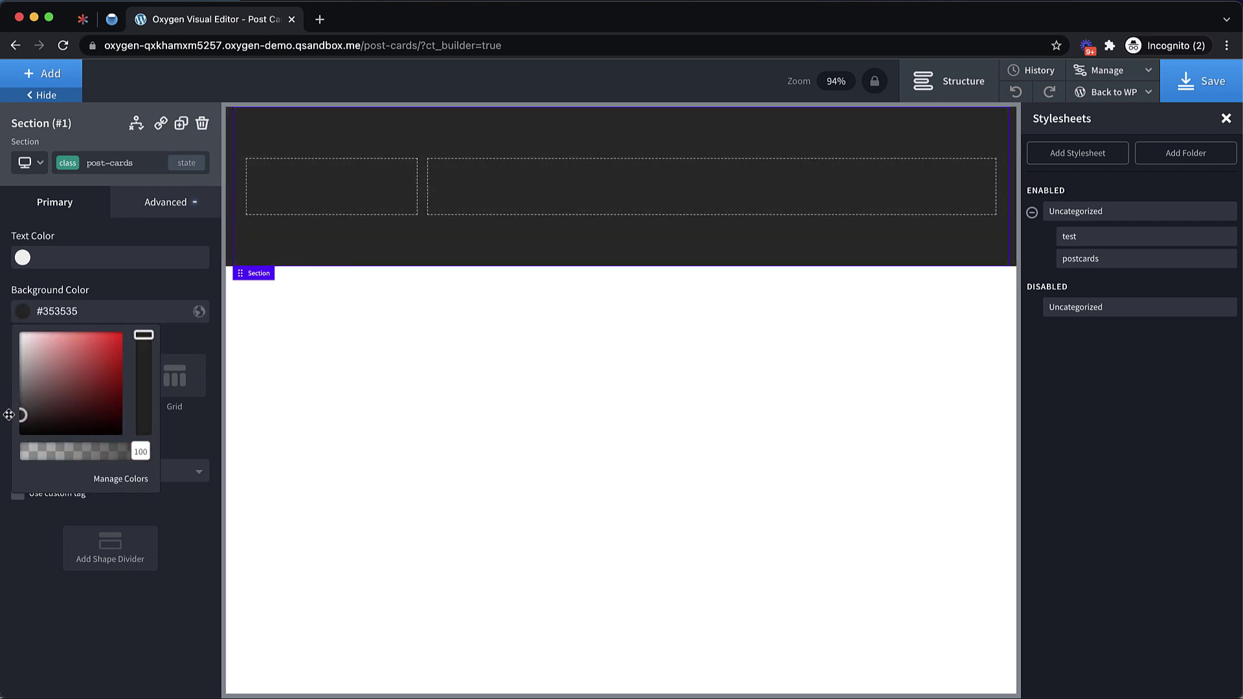
left_click_drag(9, 415, 7, 419)
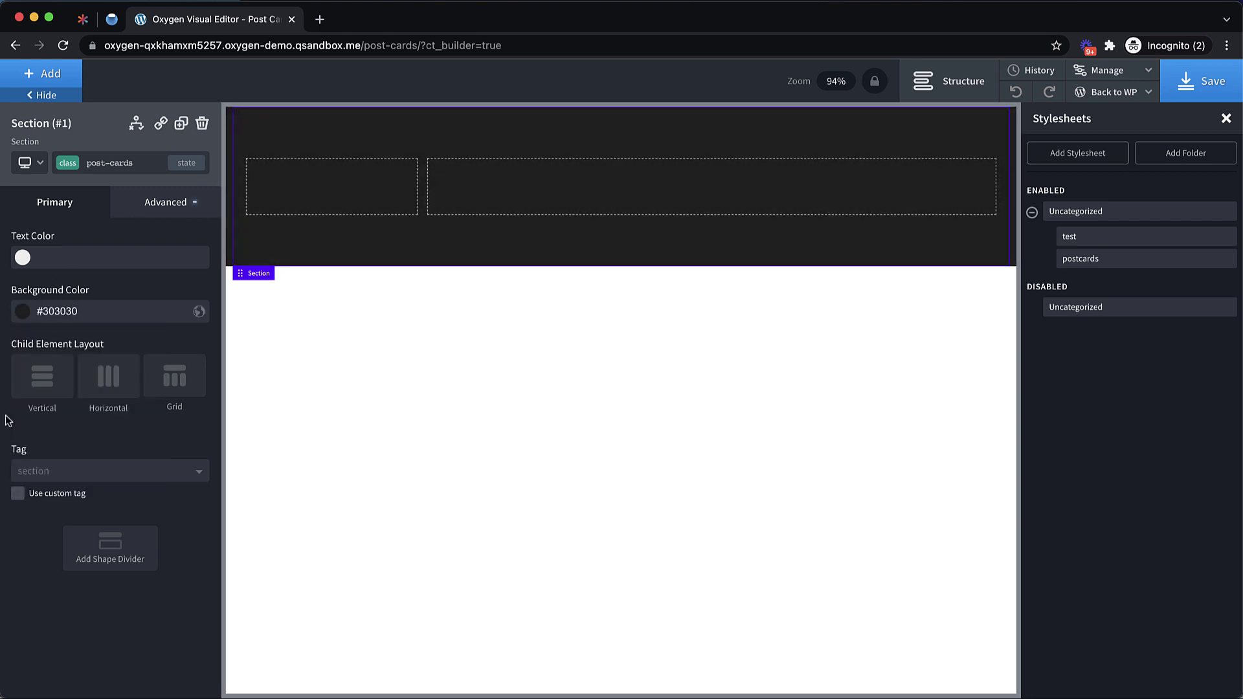
left_click(199, 313)
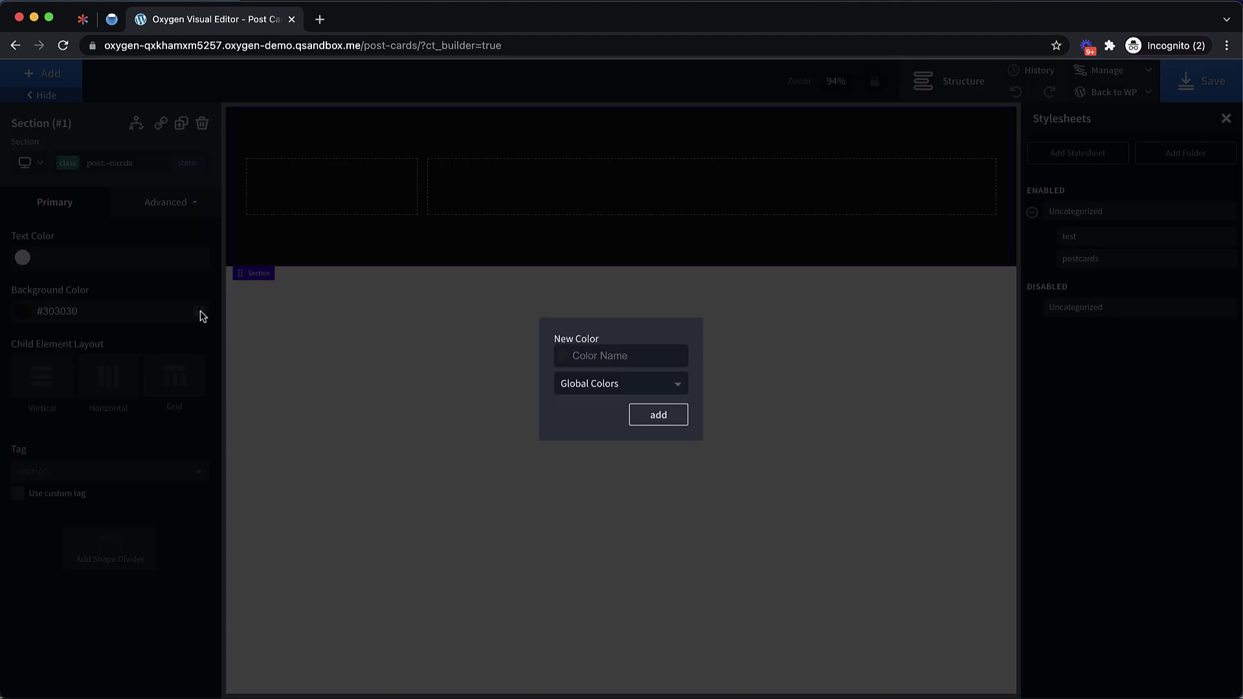
type("darkgrey")
left_click(672, 413)
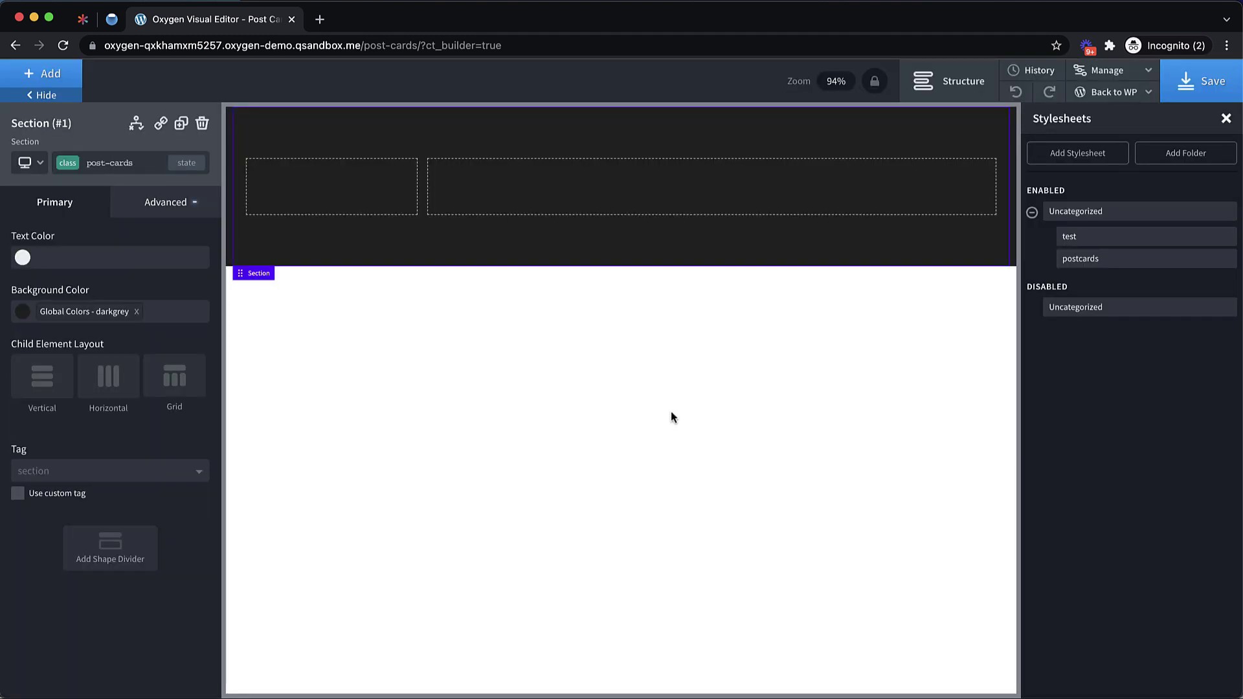
- Give the title Div a black #000000 background
left_click(325, 184)
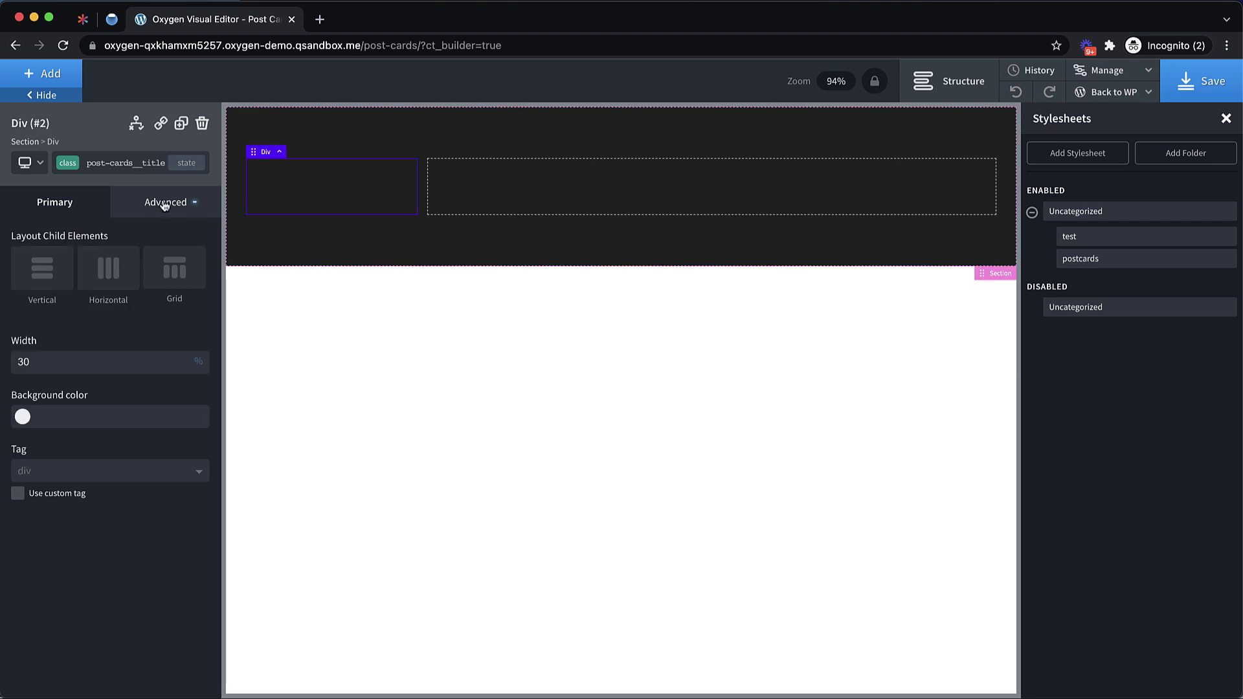
left_click(22, 416)
left_click_drag(91, 457, 2, 558)
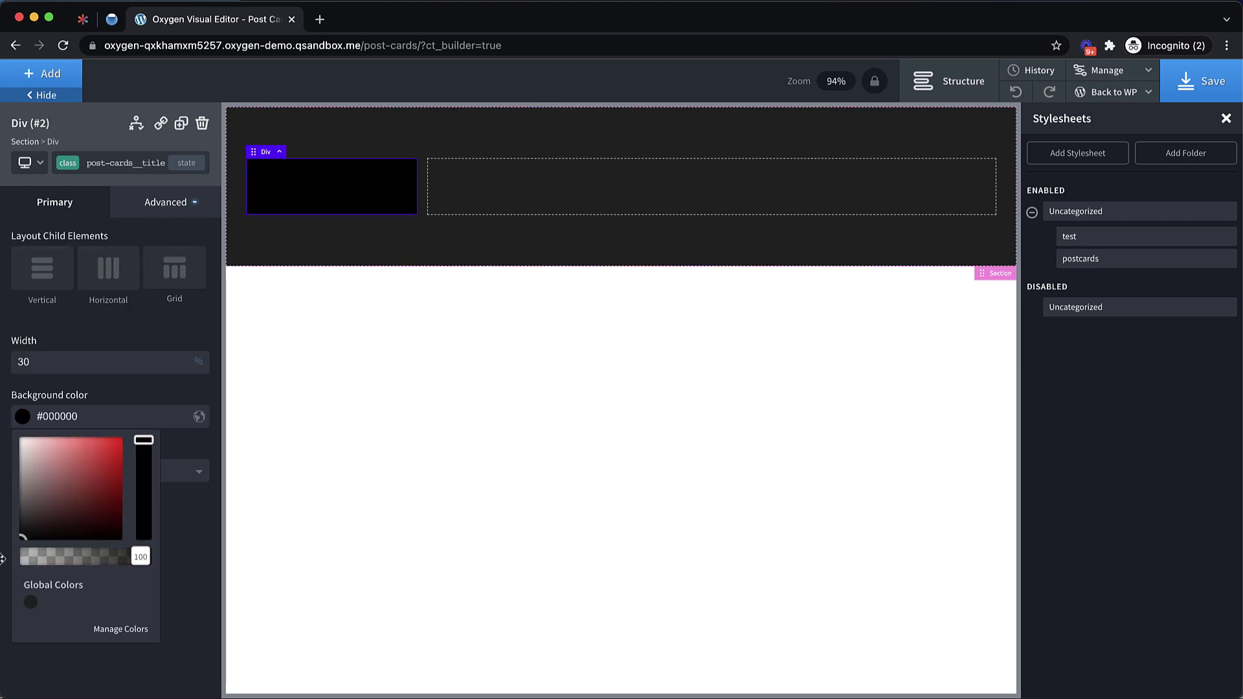
- Give the title Div a solid purple border in the Borders settings
left_click(167, 202)
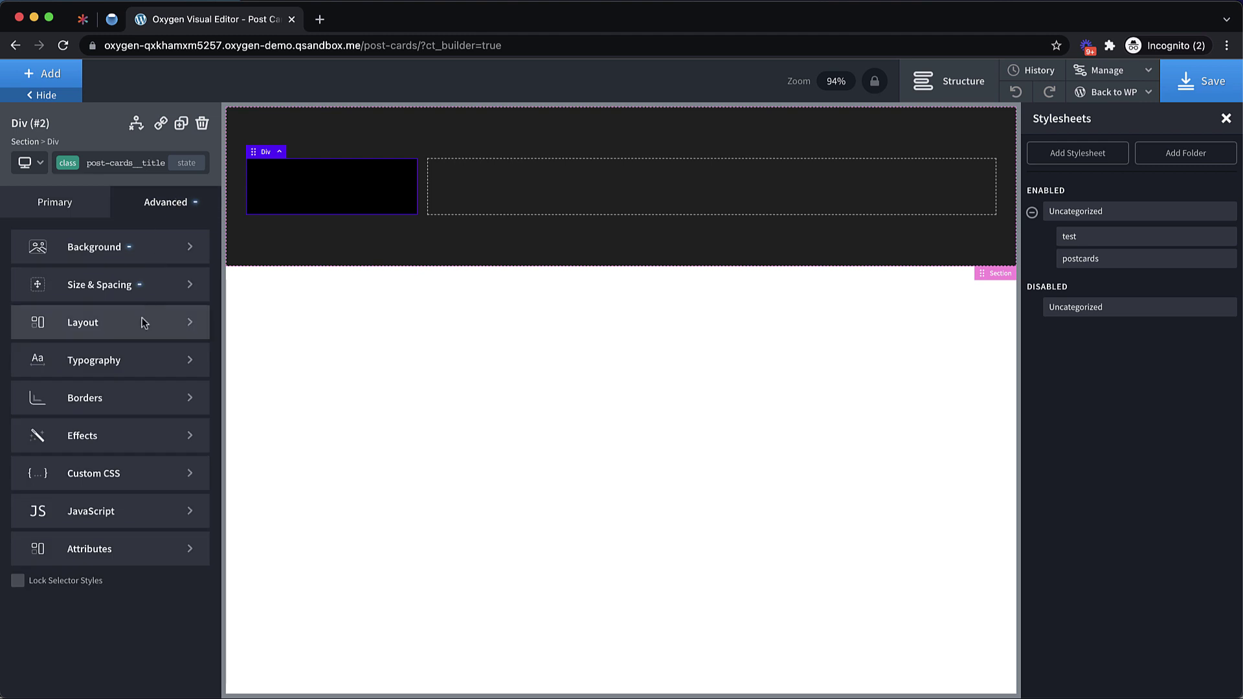
left_click(122, 400)
left_click(23, 346)
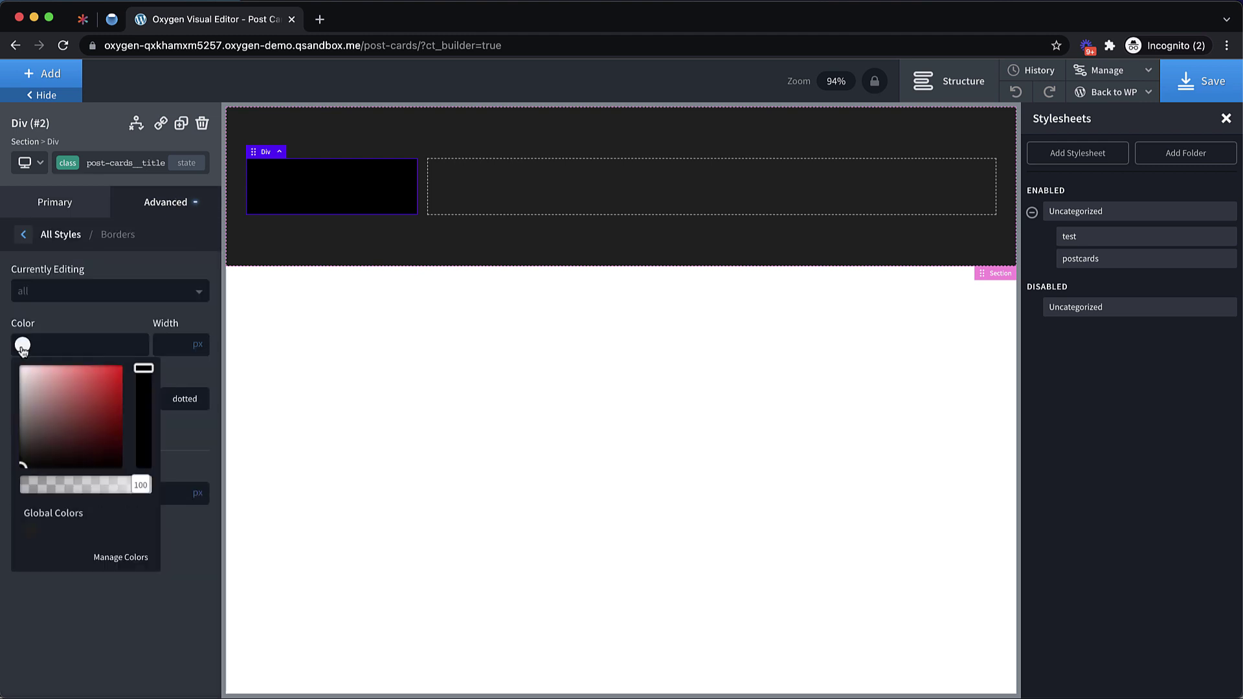
left_click_drag(81, 435, 72, 372)
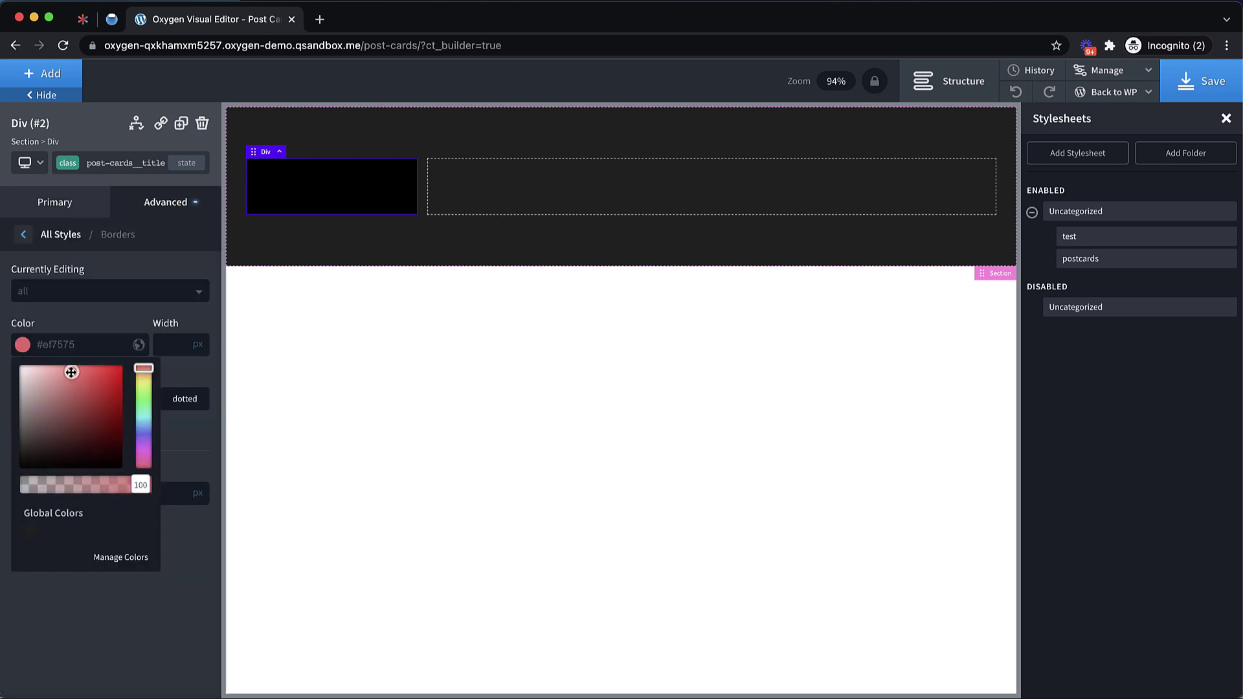
left_click(144, 416)
left_click_drag(143, 433, 143, 440)
left_click(70, 377)
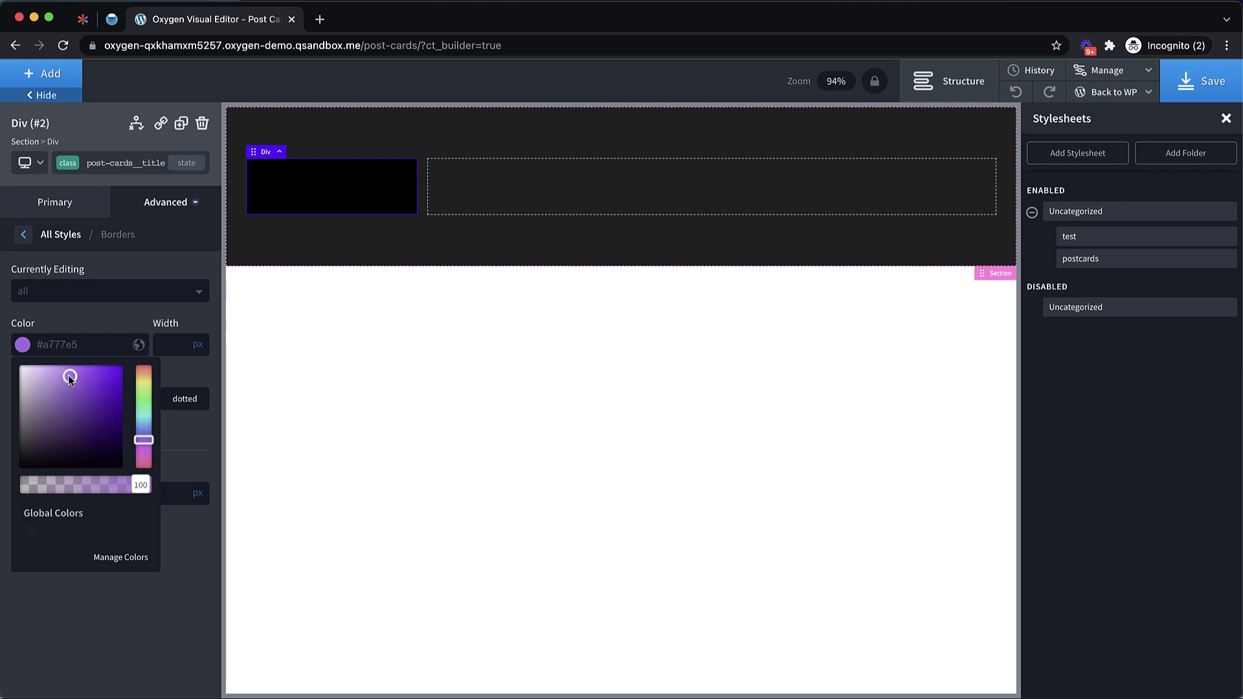
left_click(190, 371)
left_click(81, 400)
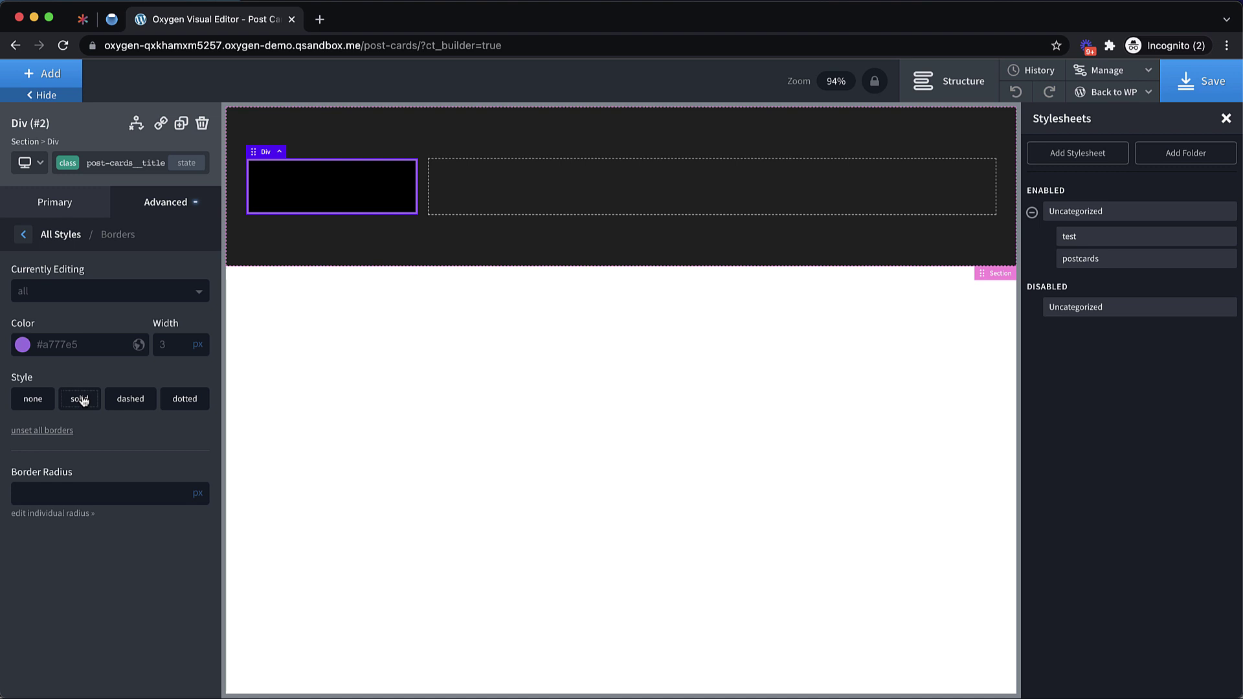
- Refine the border colour to #b689ff and save it as global colour purple
left_click(22, 345)
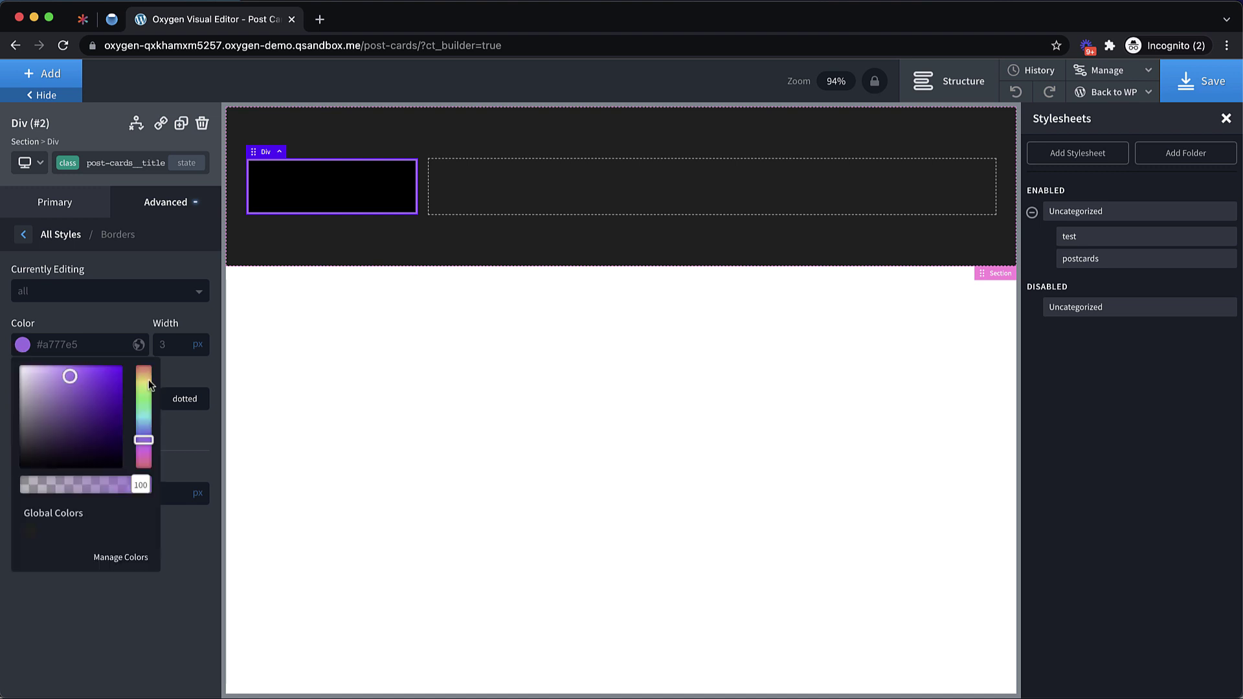
left_click(143, 441)
left_click_drag(143, 444, 144, 445)
left_click_drag(70, 378, 68, 365)
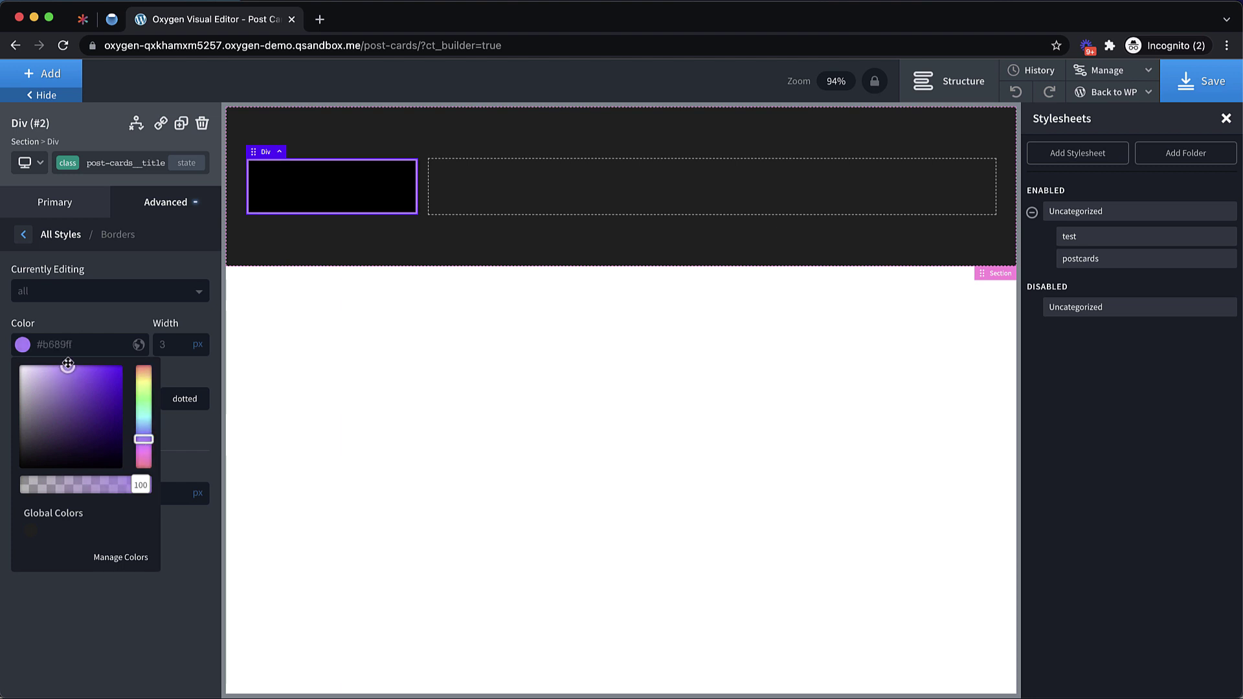
left_click(139, 344)
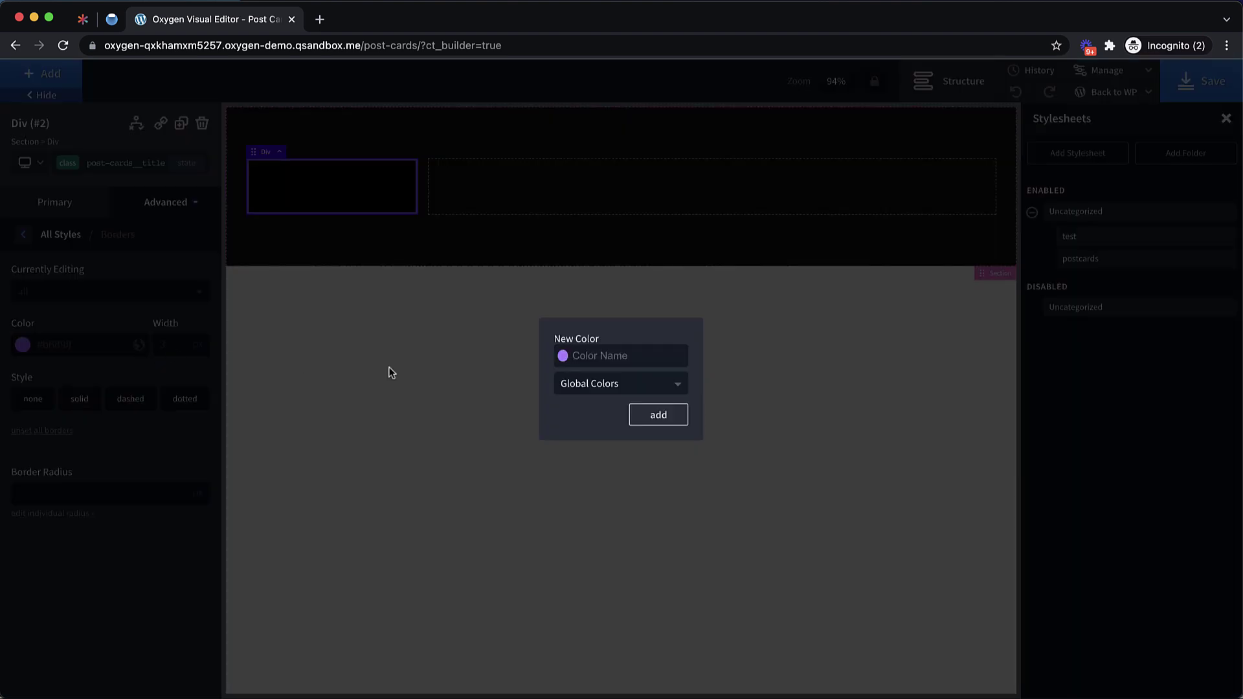
type("purple")
left_click(673, 411)
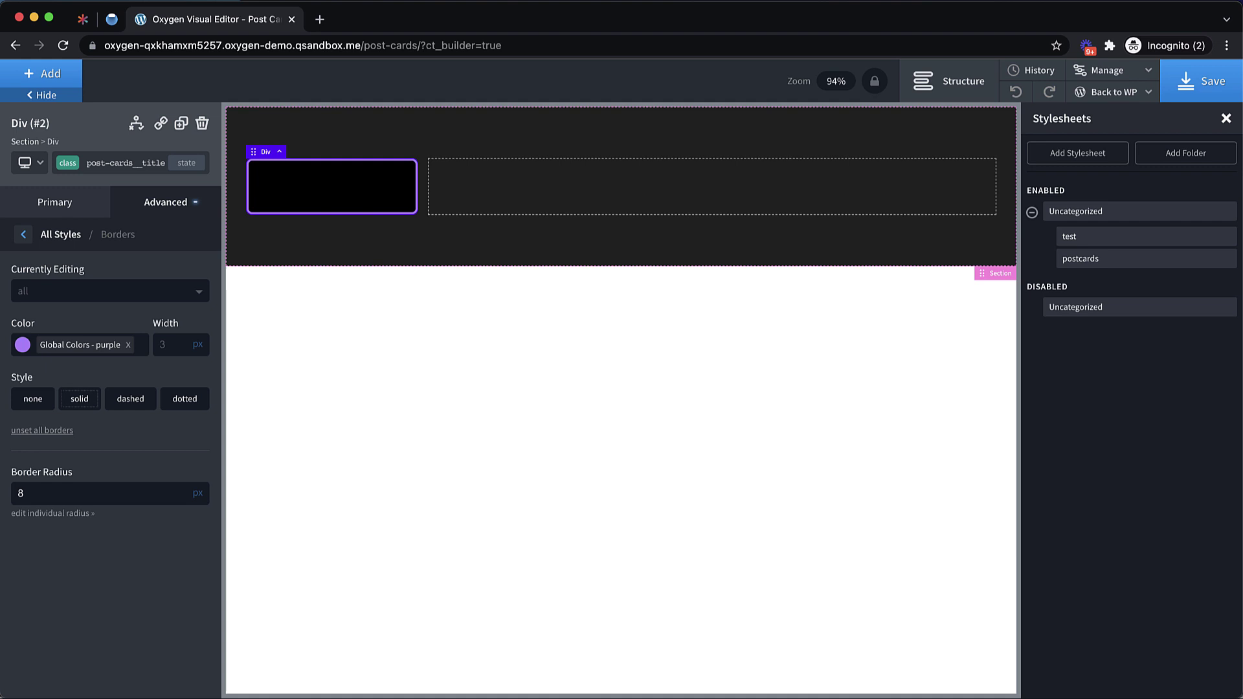
- Add an H2 heading reading 'Popular Posts' inside the title Div
left_click(39, 67)
left_click(47, 116)
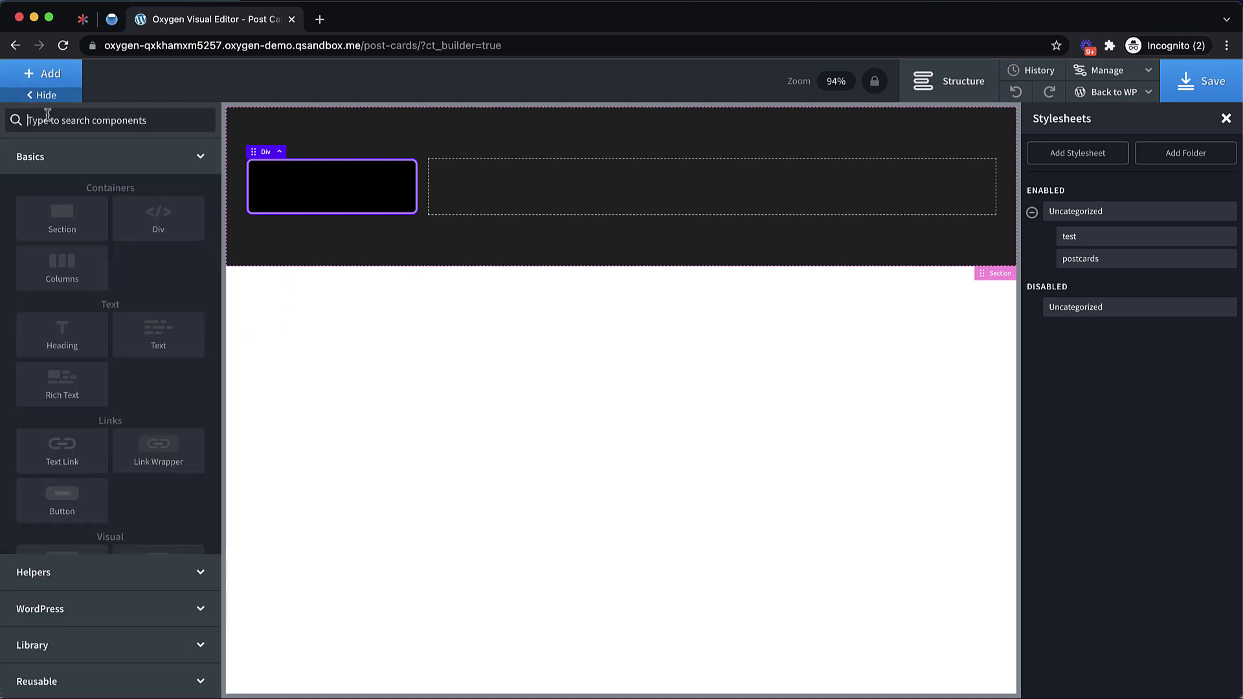
type("head")
left_click(57, 163)
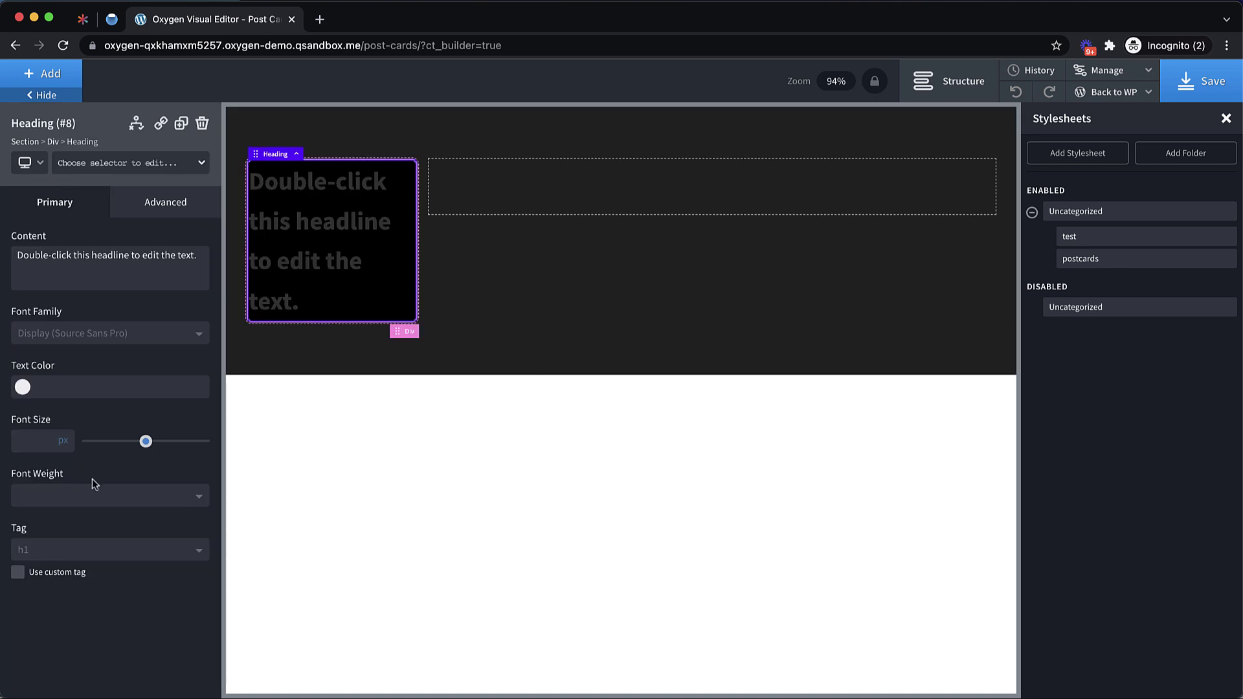
left_click(70, 549)
left_click(52, 591)
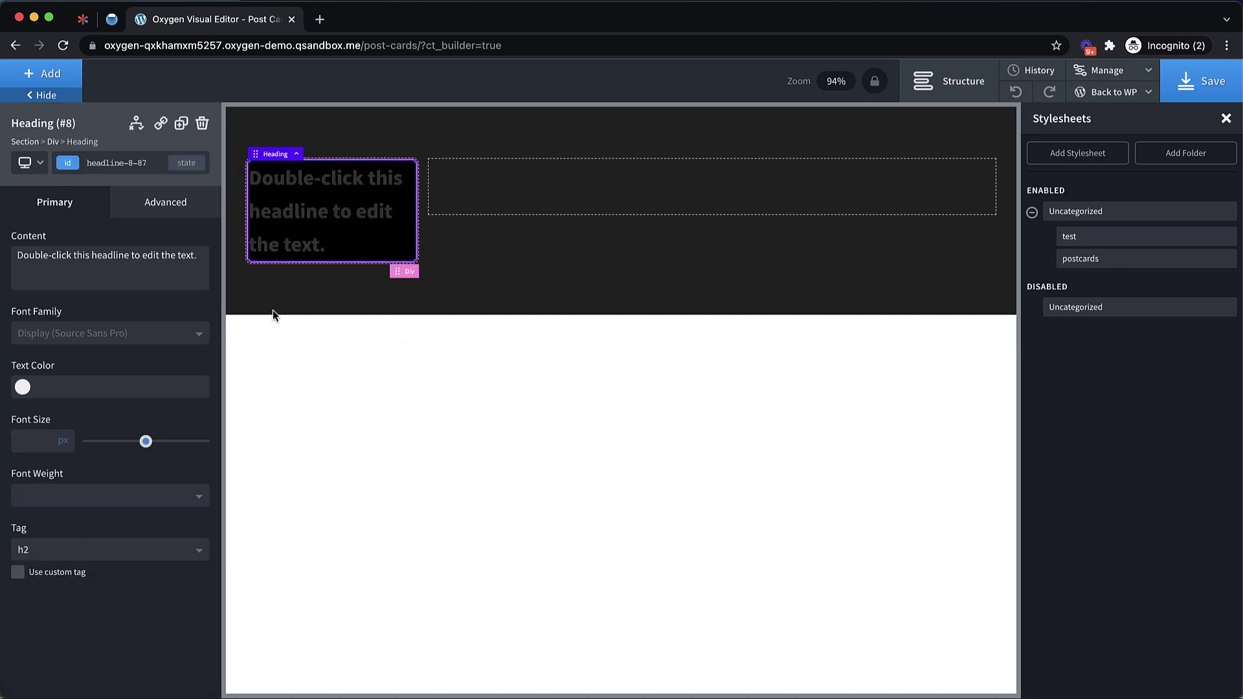
double_click(316, 224)
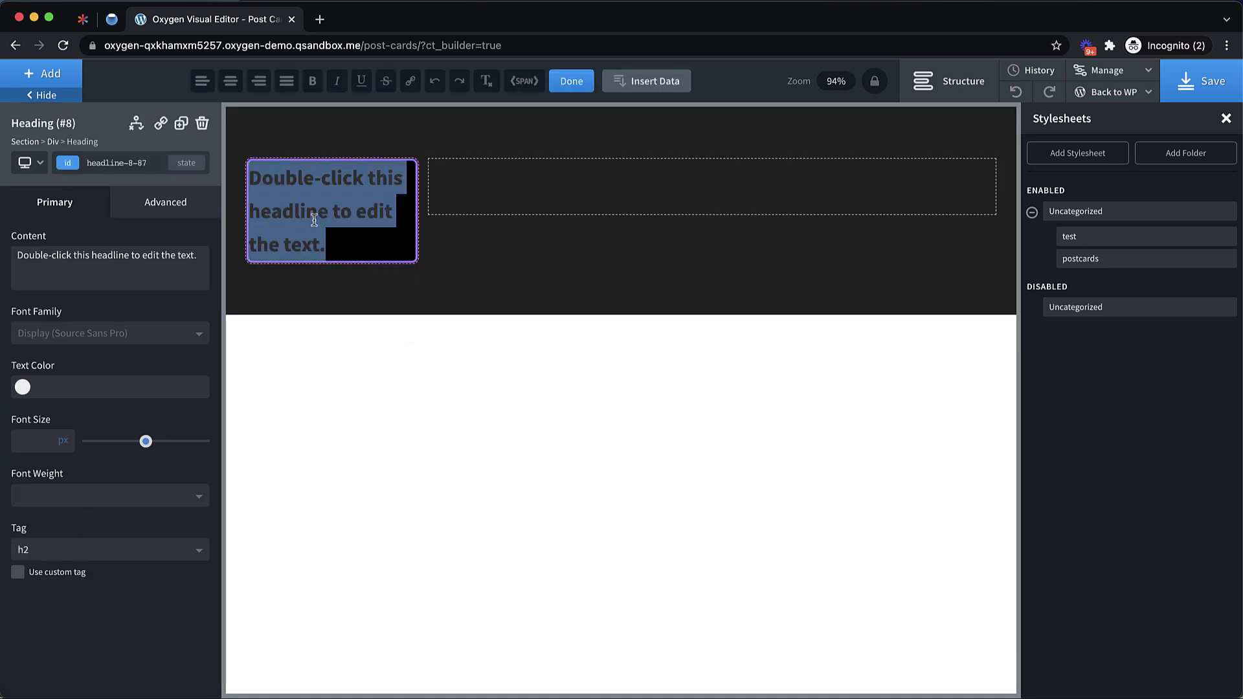
type("Popular Posts")
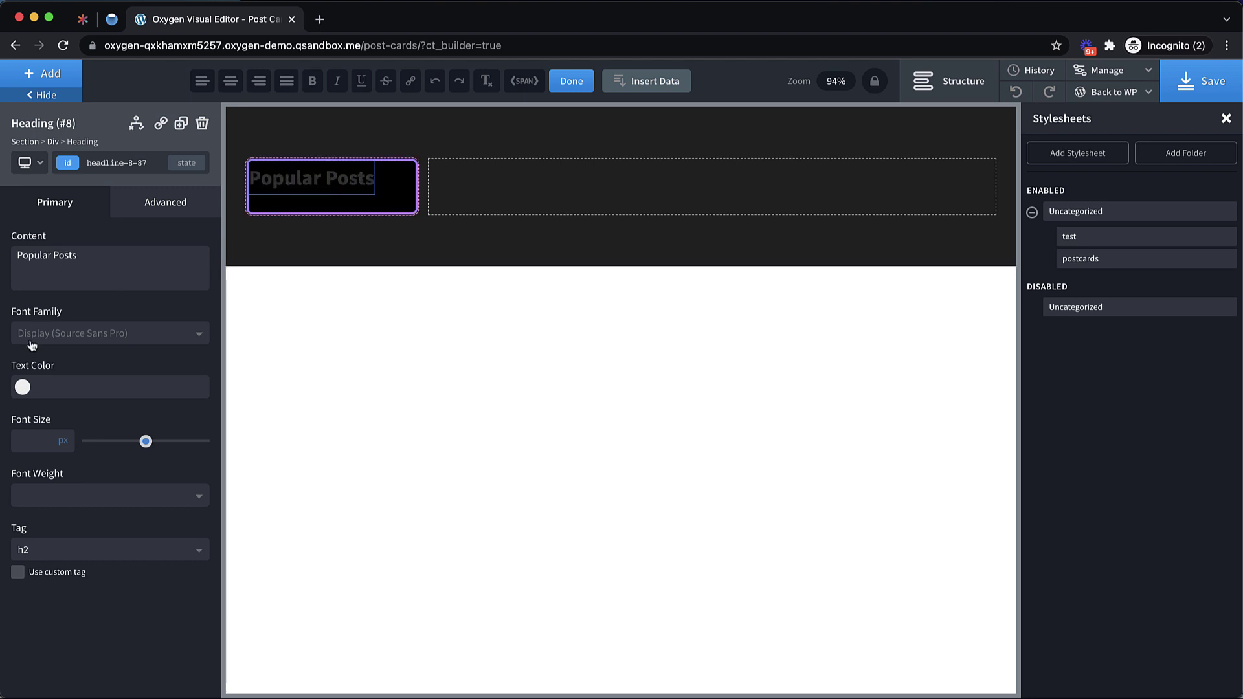
- Make the heading text white #ffffff and set its top margin to auto
left_click(22, 387)
left_click(19, 411)
left_click_drag(19, 411, 16, 407)
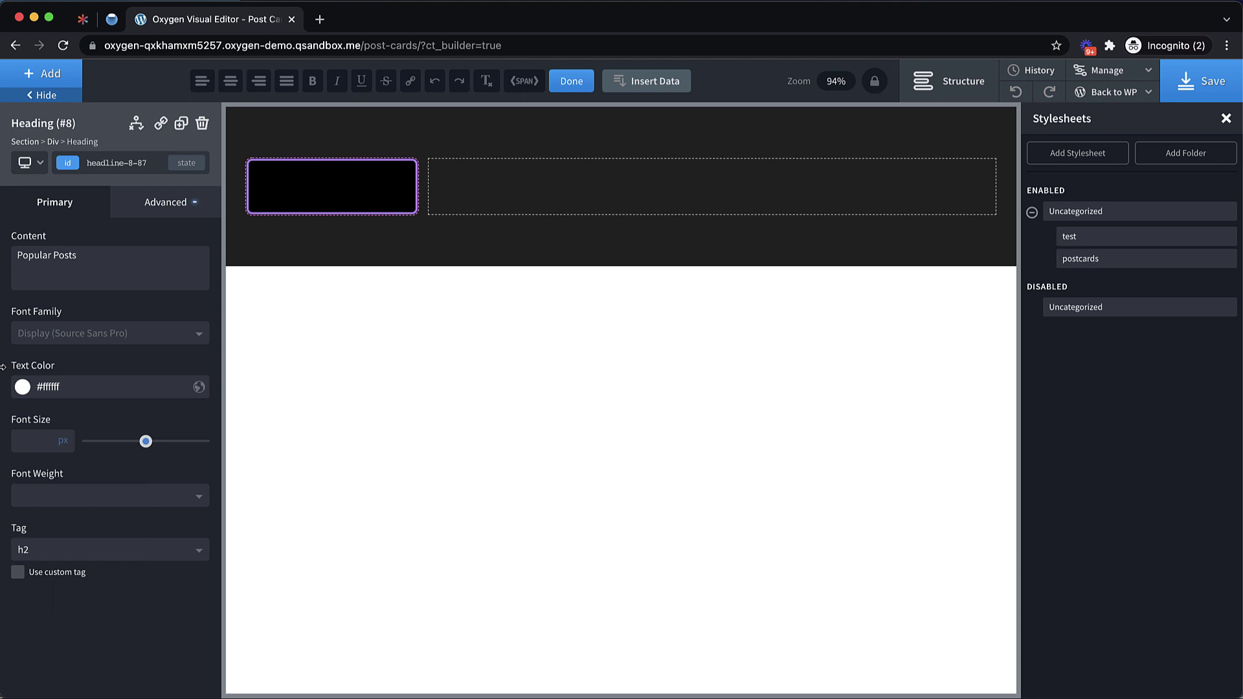
left_click(322, 300)
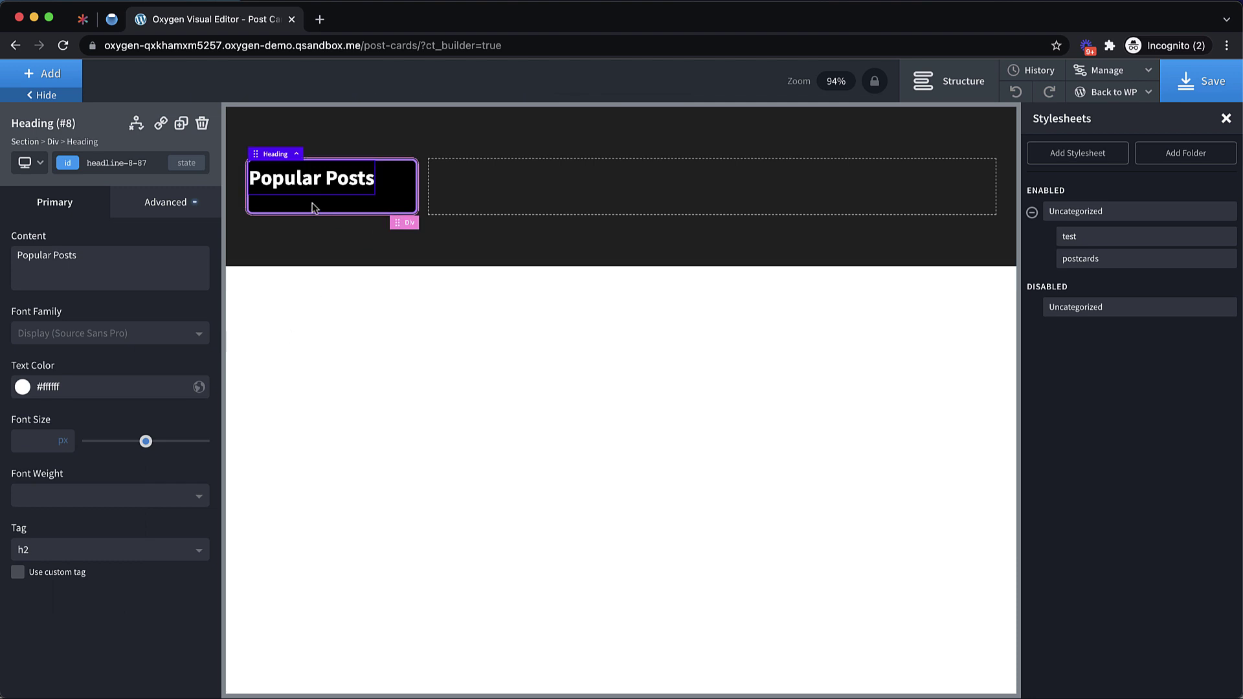
left_click(167, 202)
left_click(129, 285)
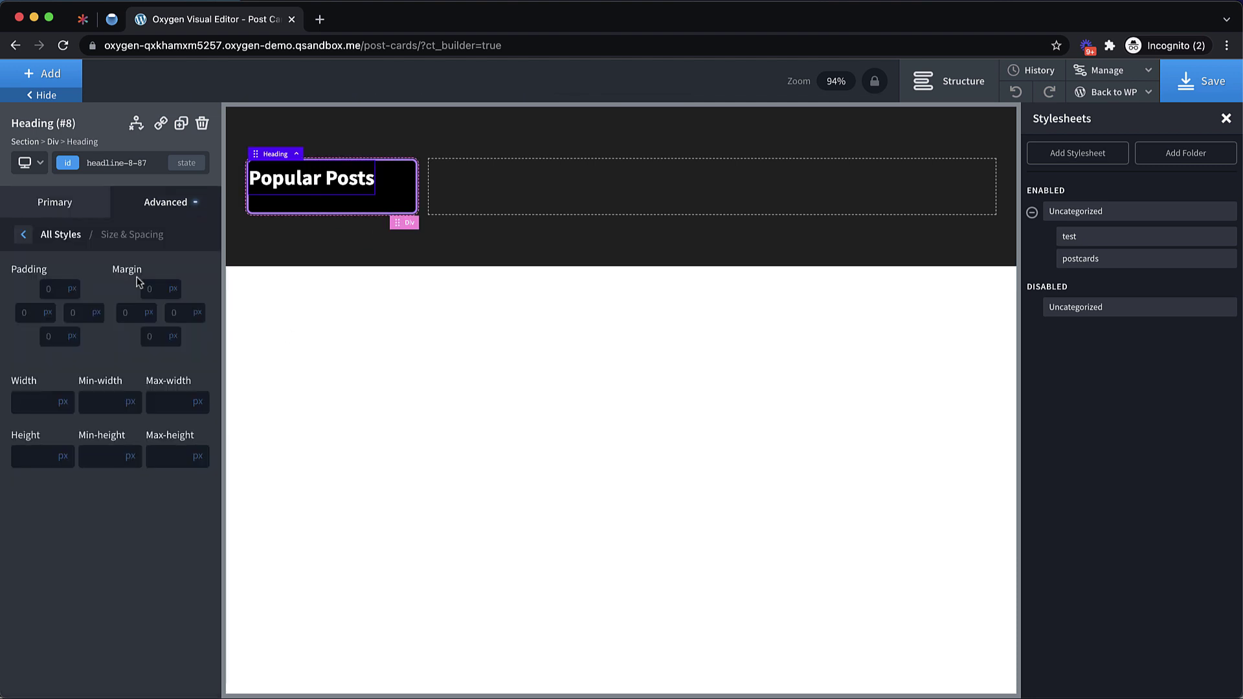
left_click(171, 289)
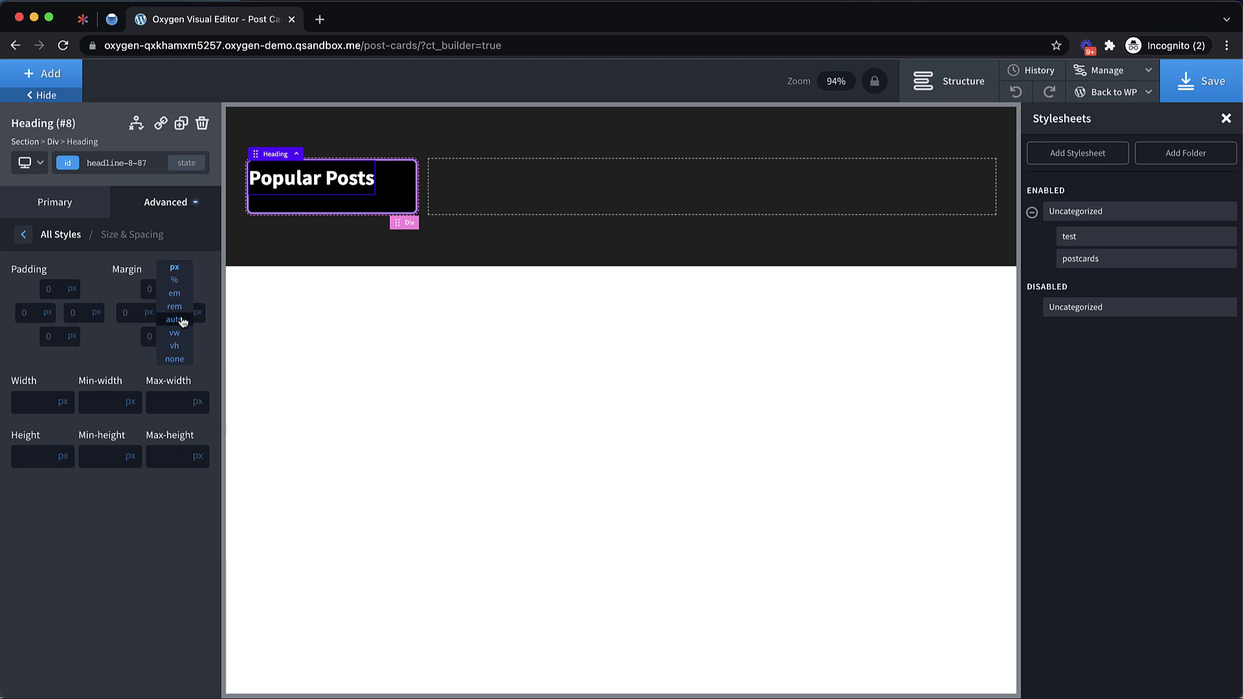
left_click(178, 319)
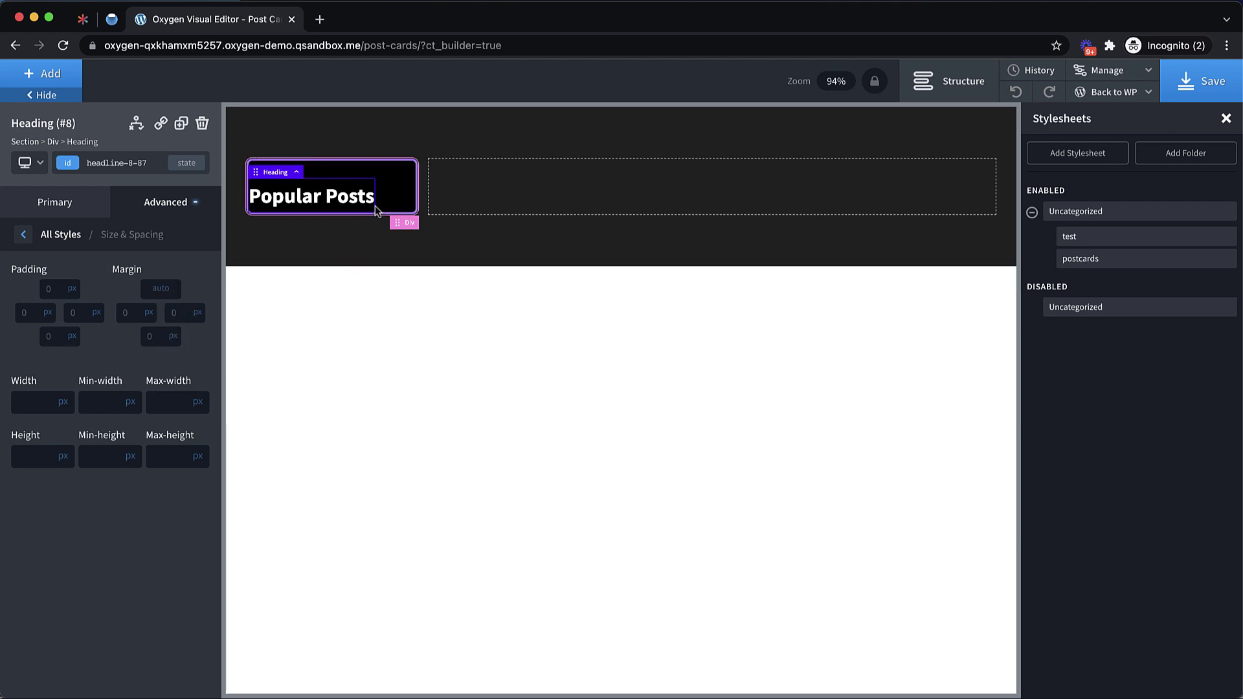
left_click(396, 203)
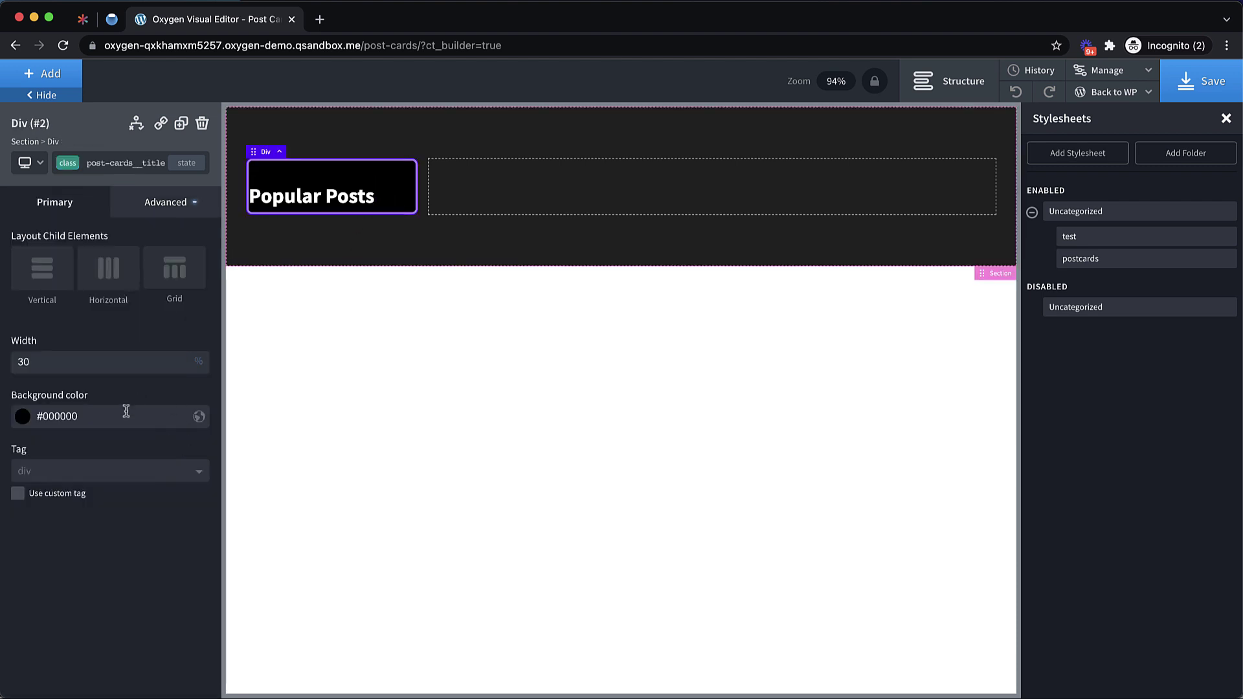
- Stack the title box's content vertically, aligned to the bottom and right
left_click(43, 272)
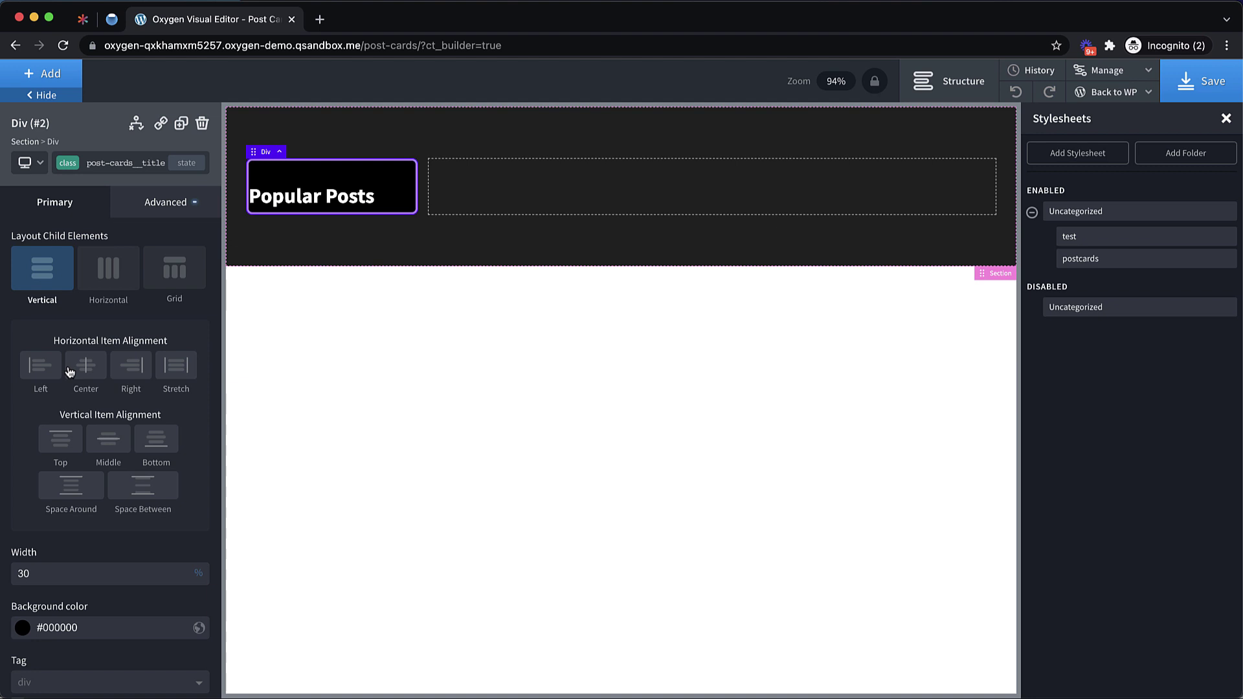
left_click(160, 446)
left_click(132, 366)
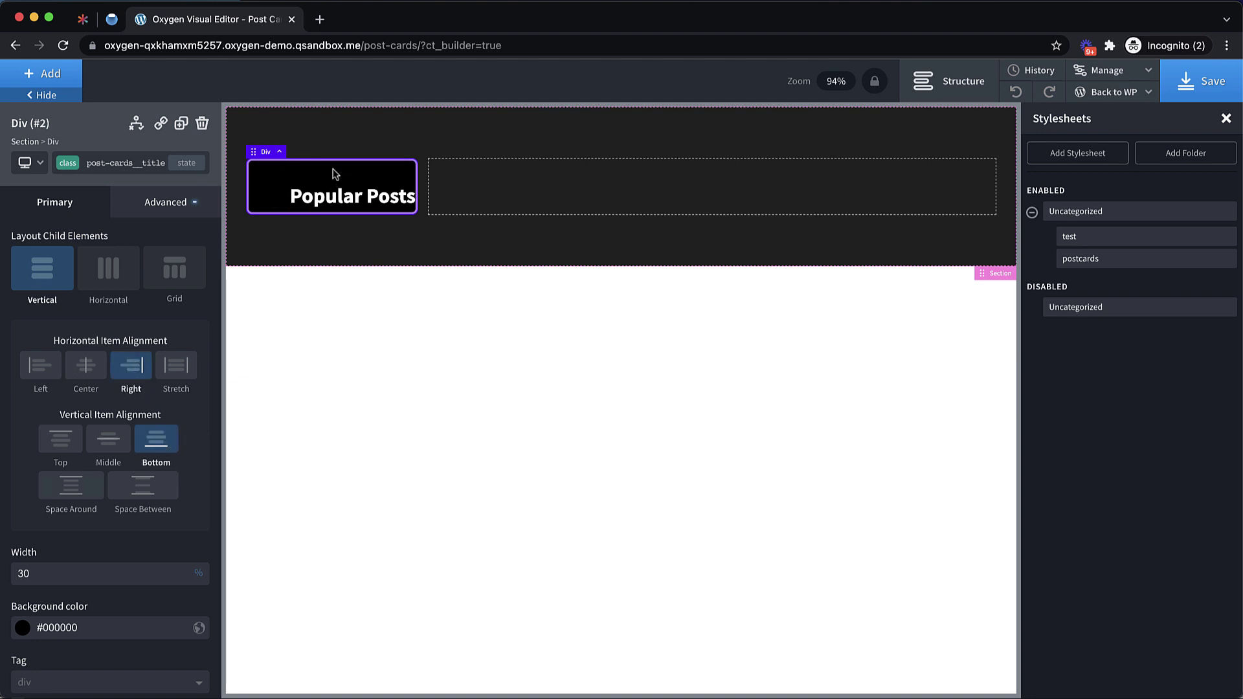
- Give the title box 16 px padding on all sides and switch the heading to left alignment
left_click(177, 206)
left_click(140, 285)
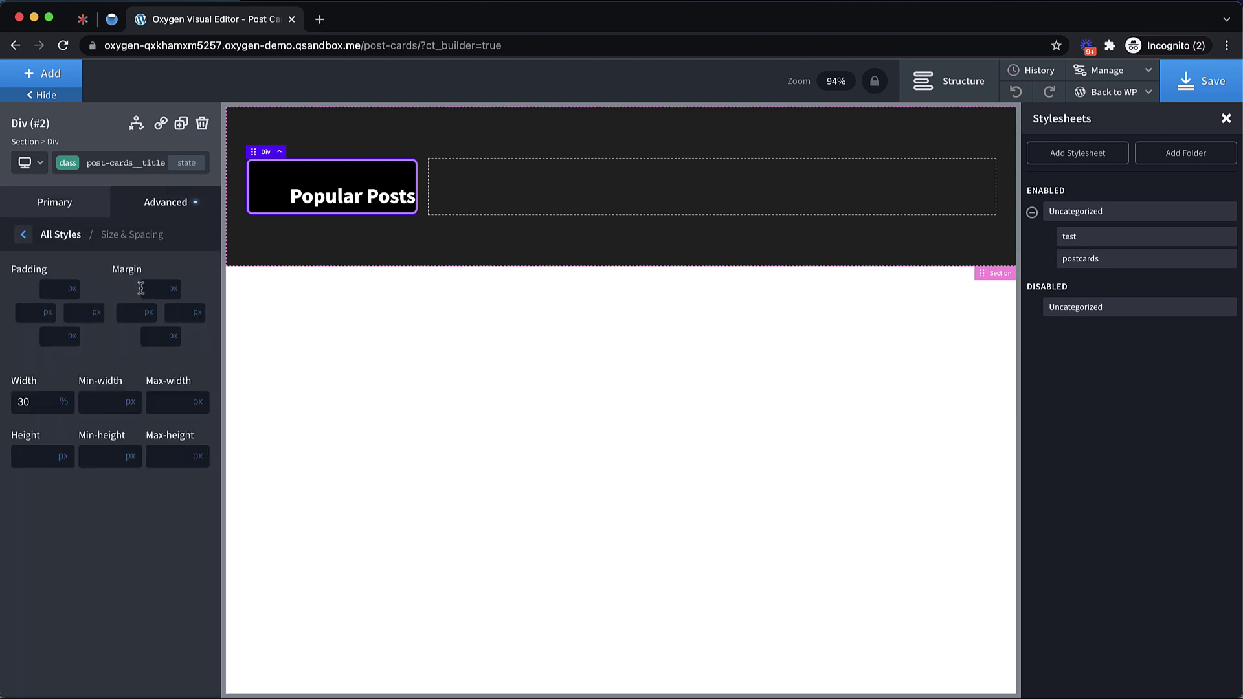
left_click(49, 292)
type("16")
left_click(56, 357)
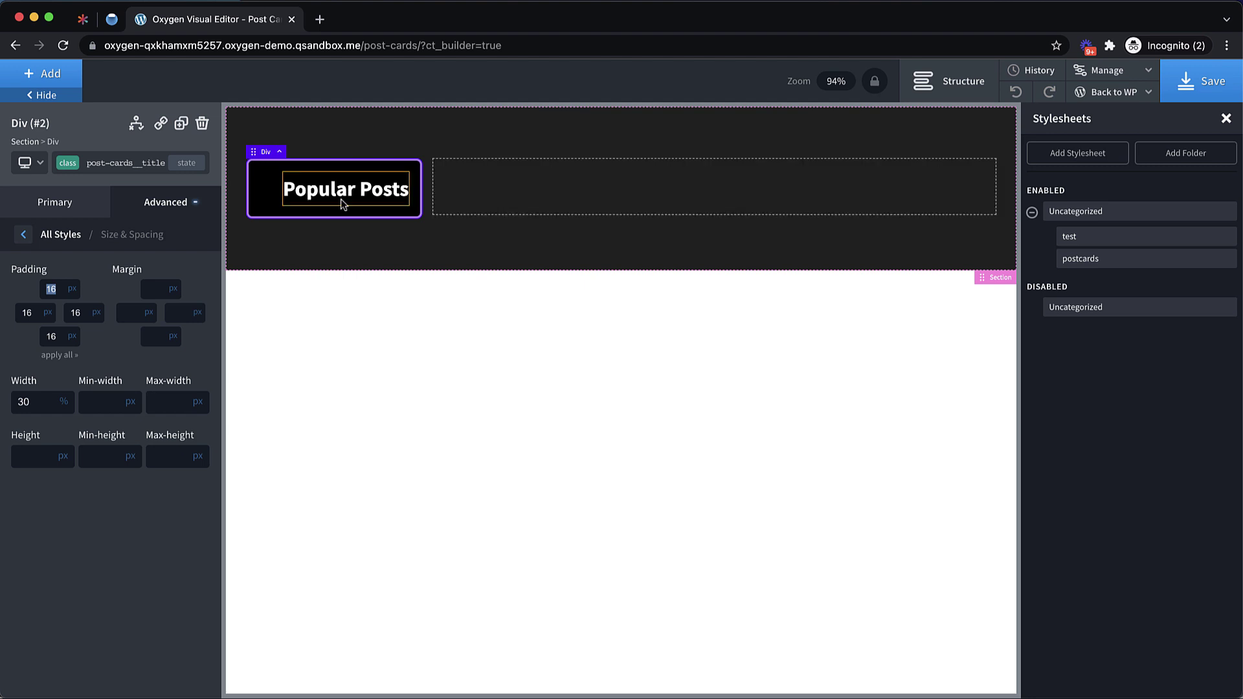
left_click(31, 209)
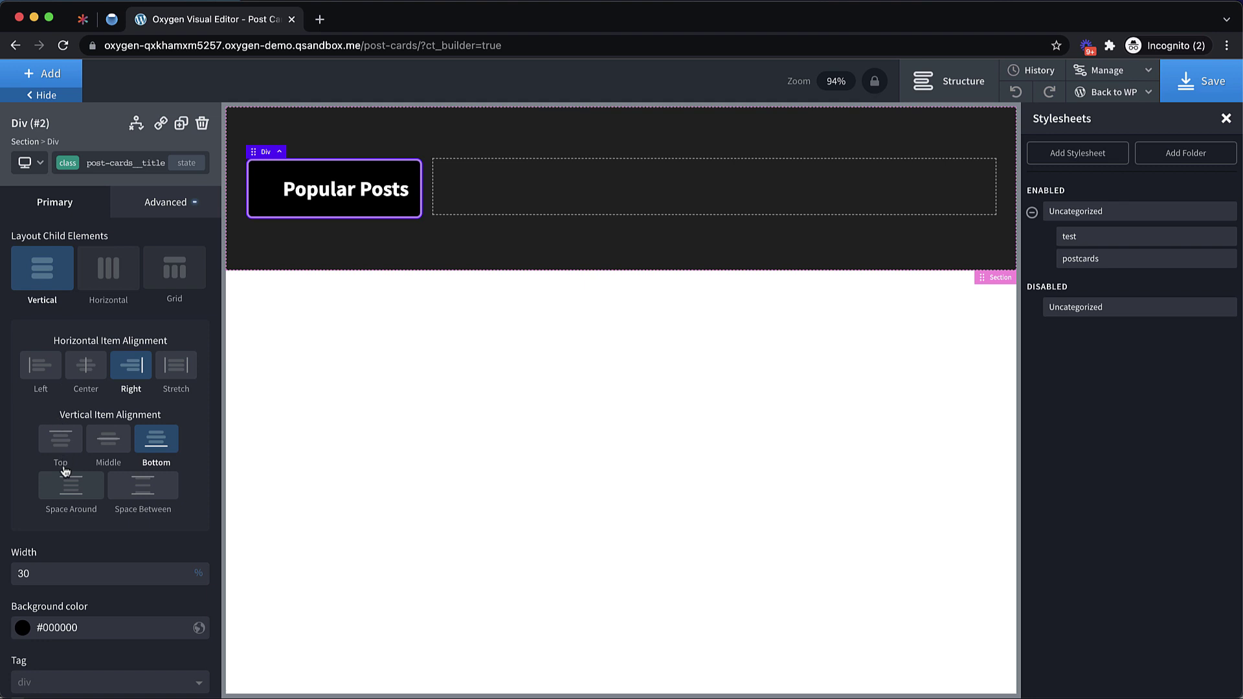
left_click(46, 370)
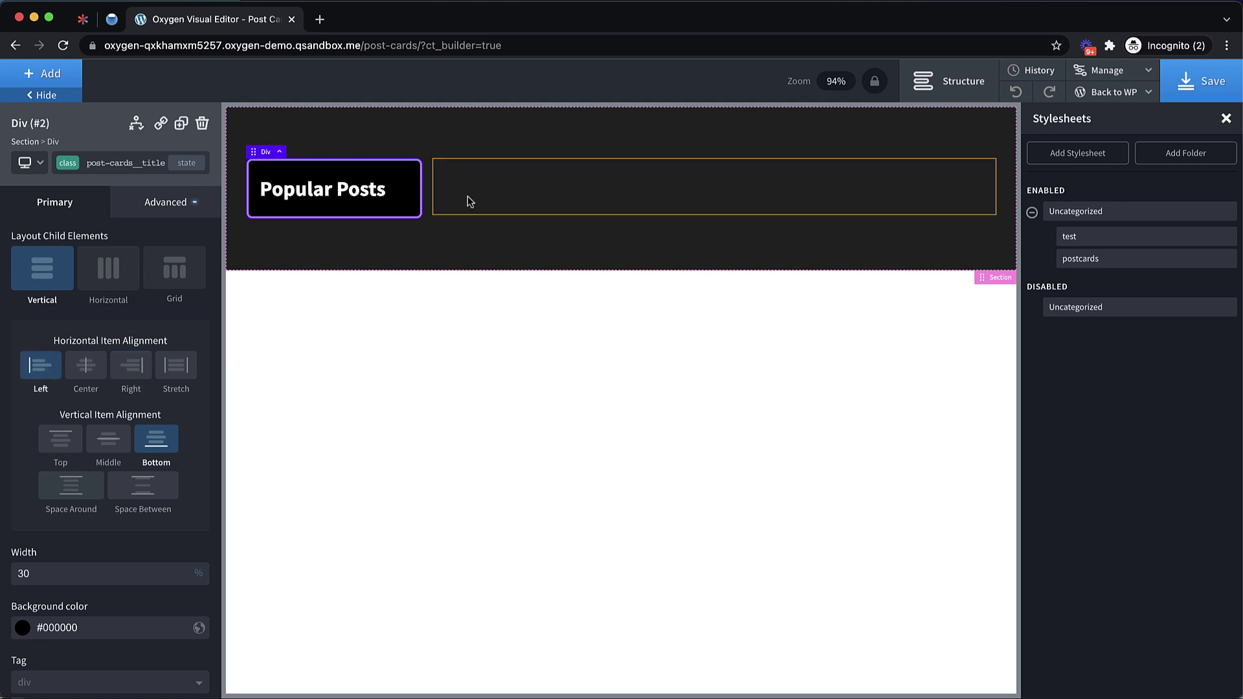
- Select the Repeater and switch its query to an advanced WP Query
left_click(487, 199)
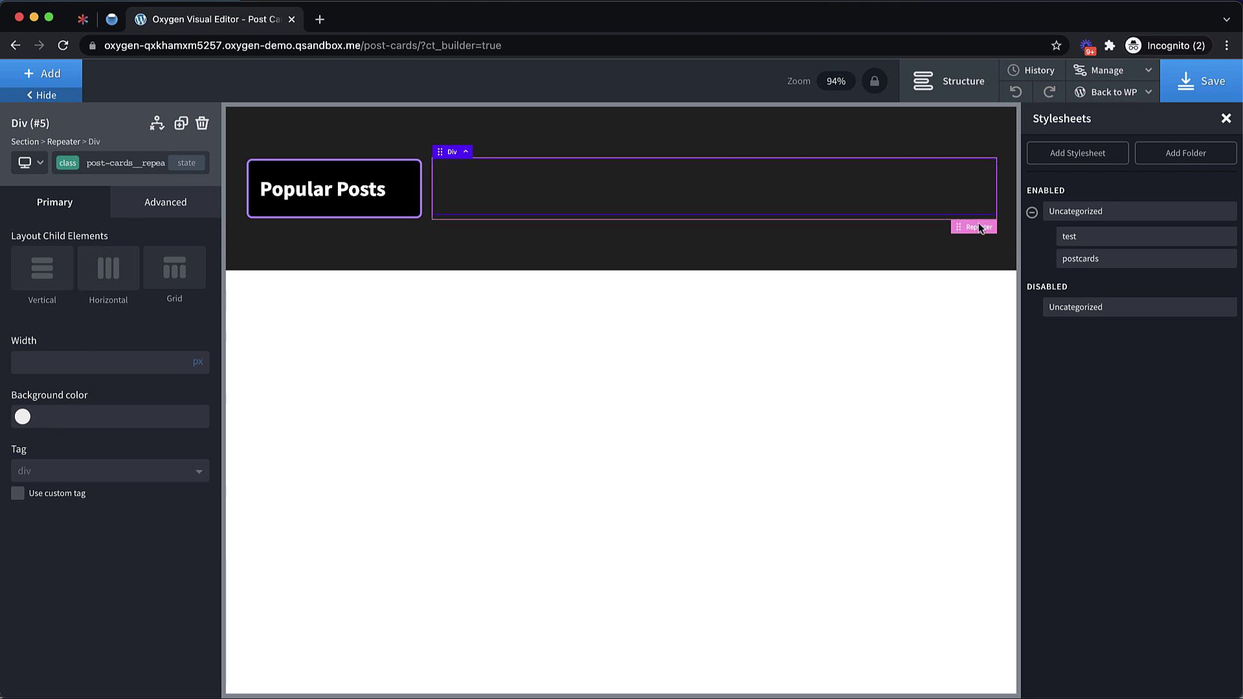
left_click(979, 227)
left_click(148, 250)
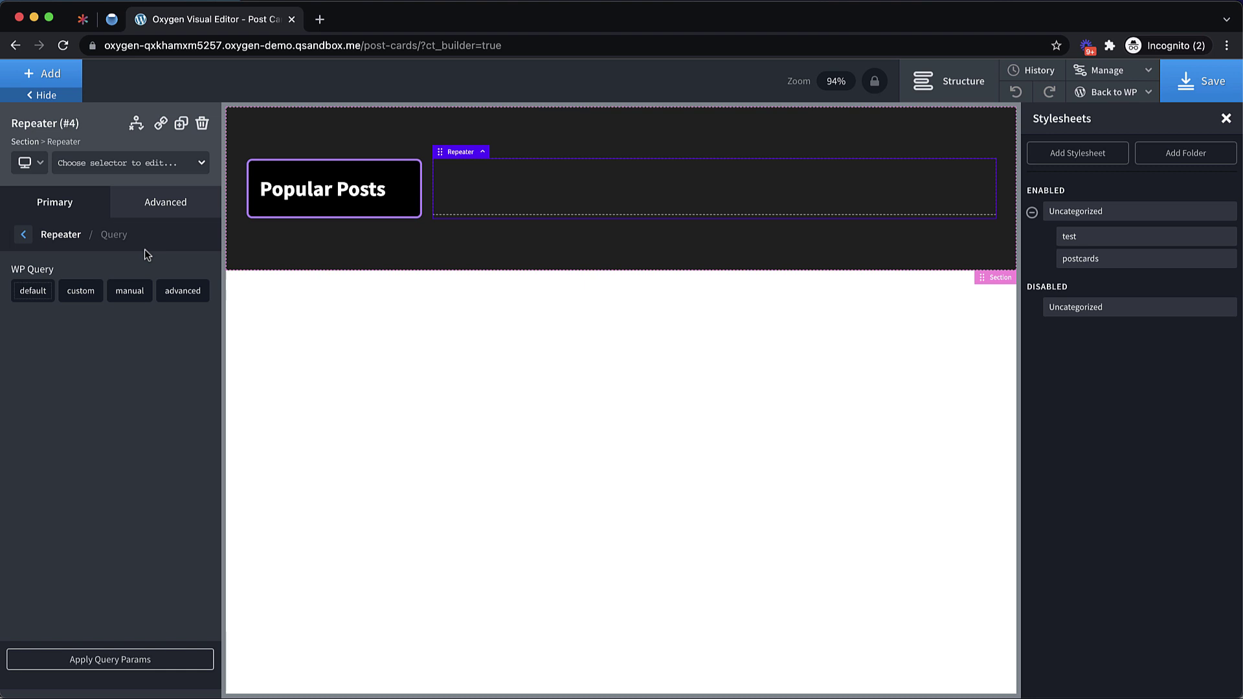
left_click(176, 292)
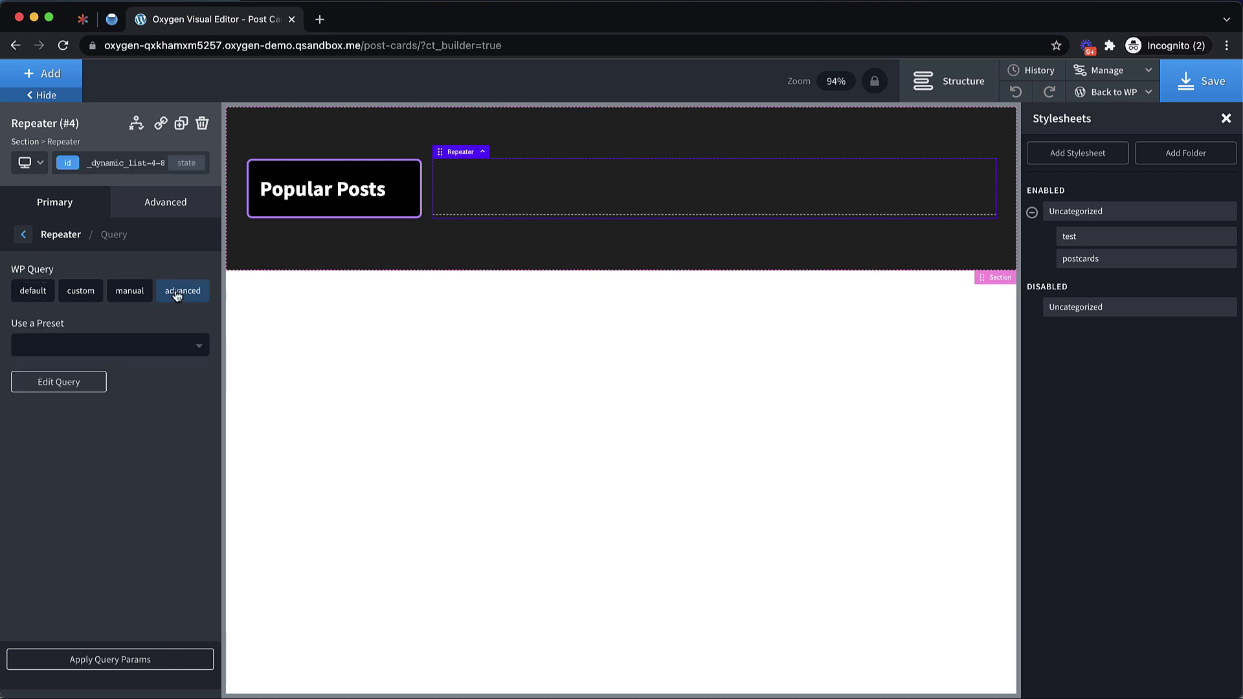
left_click(81, 386)
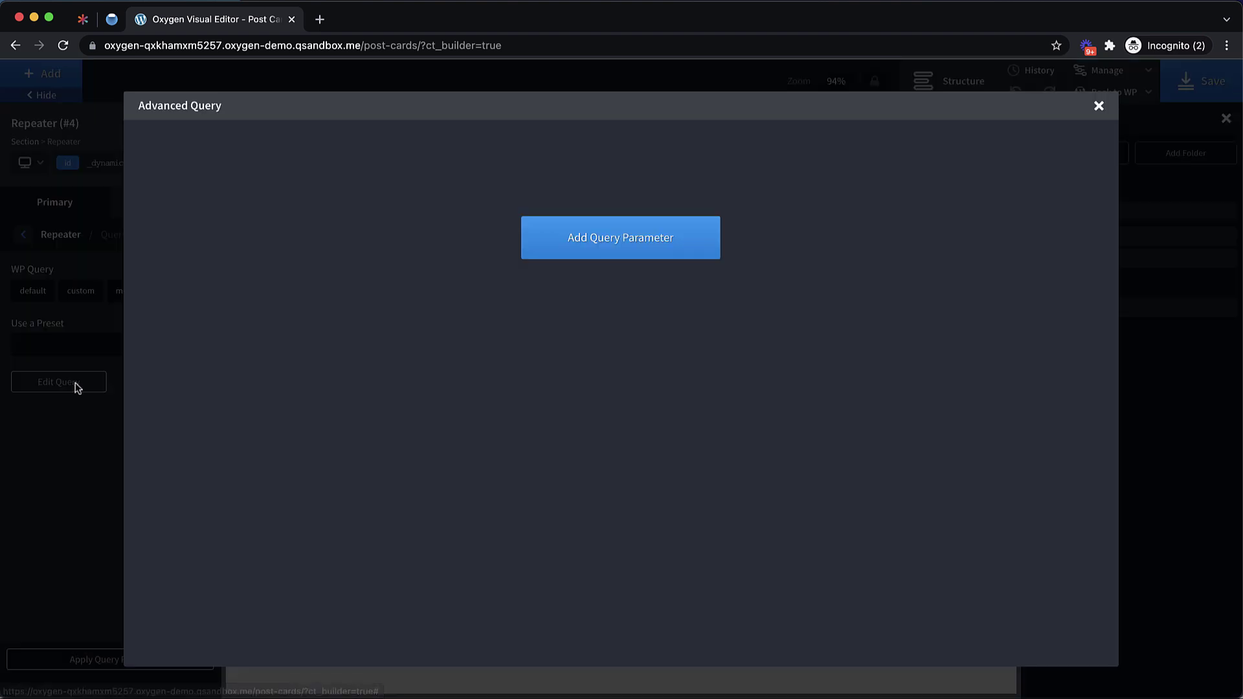
- Add a post_type query parameter with the value post
left_click(581, 241)
left_click(296, 162)
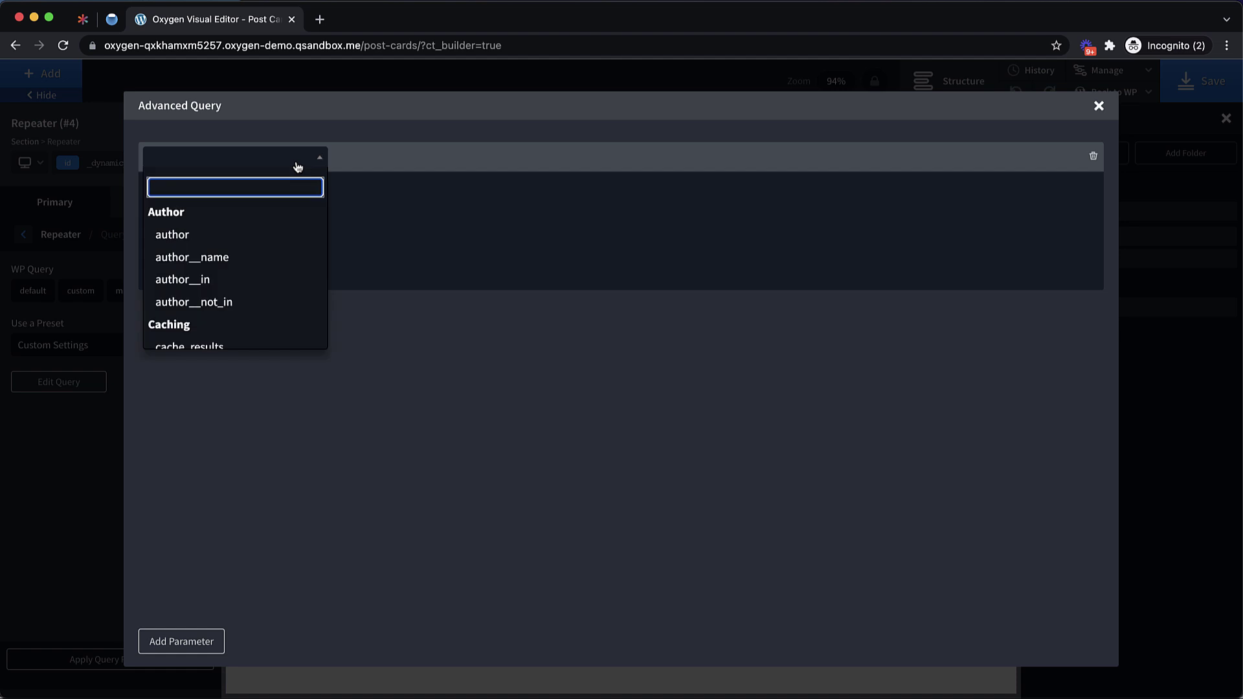
type("post_type")
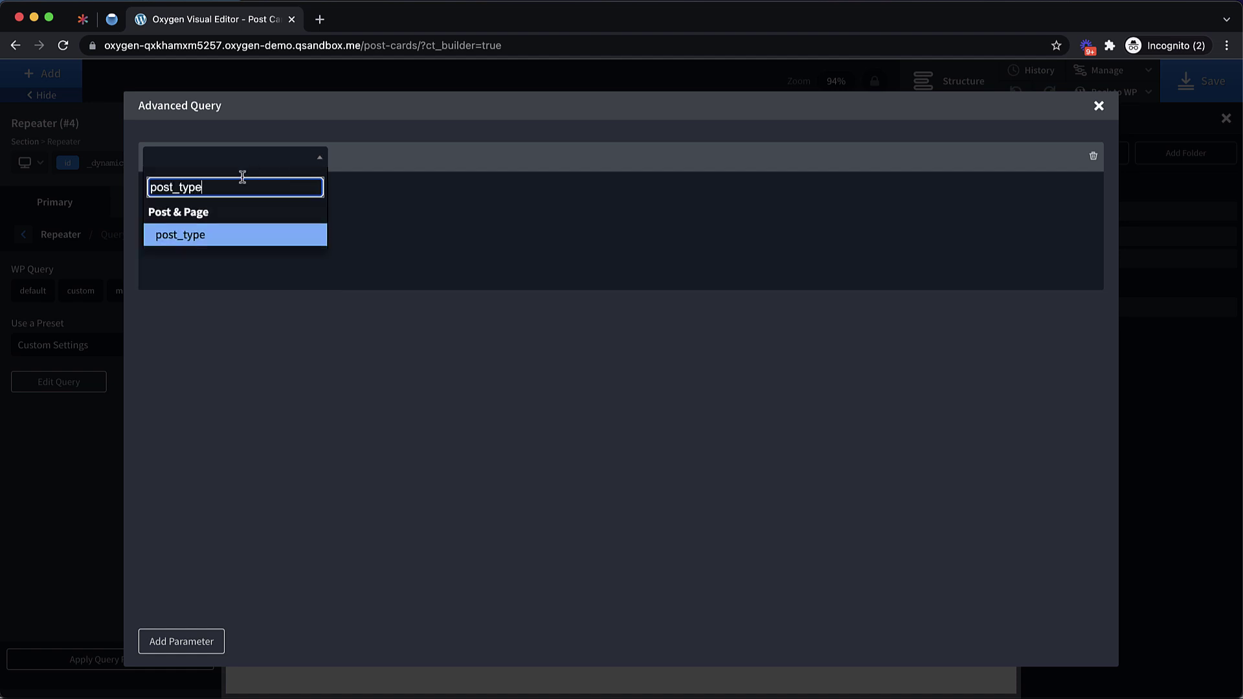
left_click(222, 234)
left_click(367, 161)
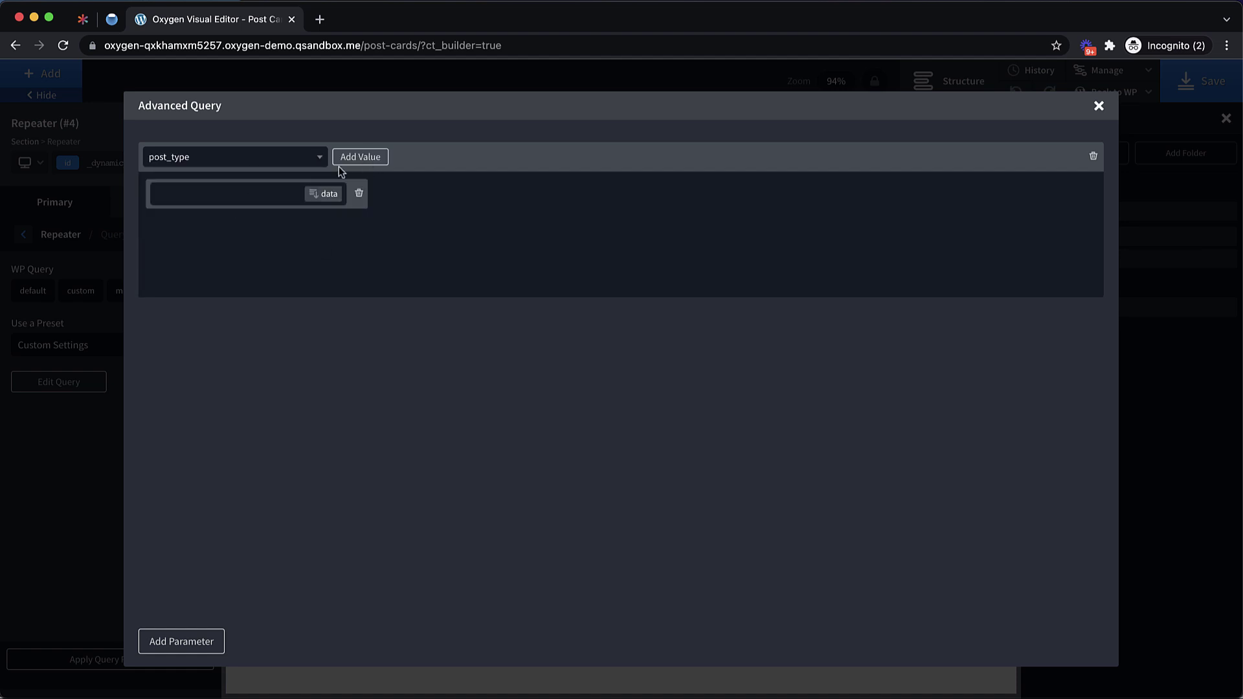
left_click(249, 193)
- Add a posts_per_page query parameter set to 10
left_click(194, 641)
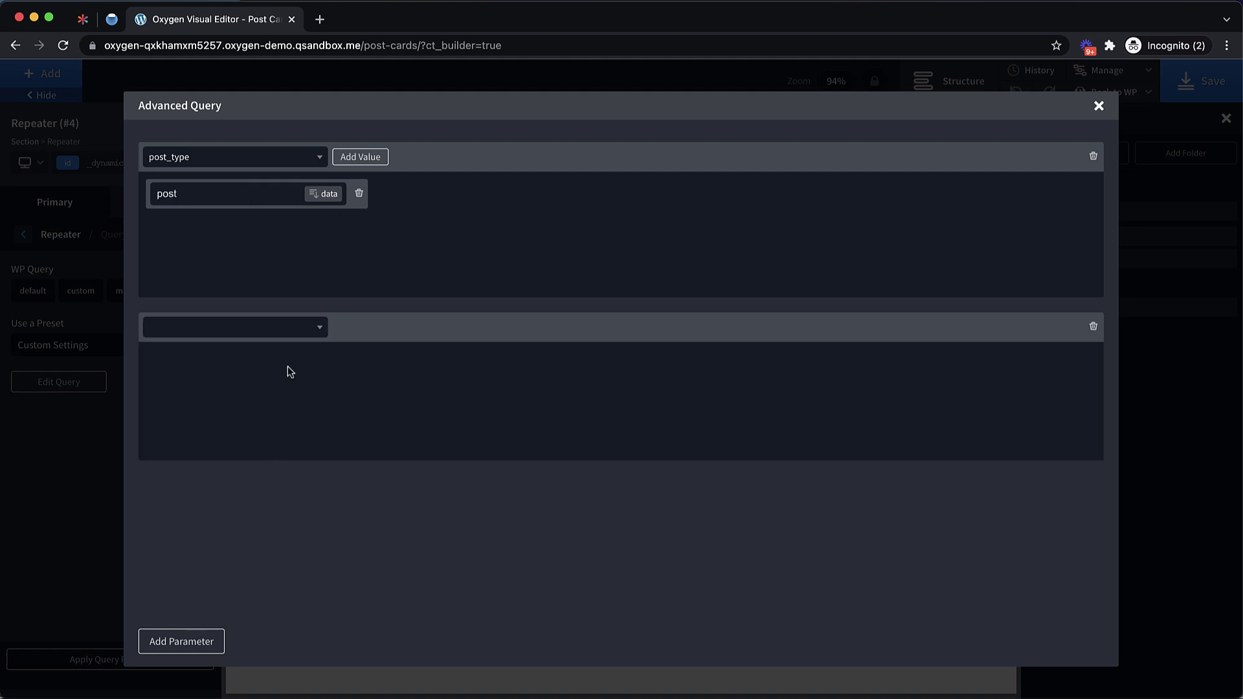
left_click(286, 331)
type("posts_")
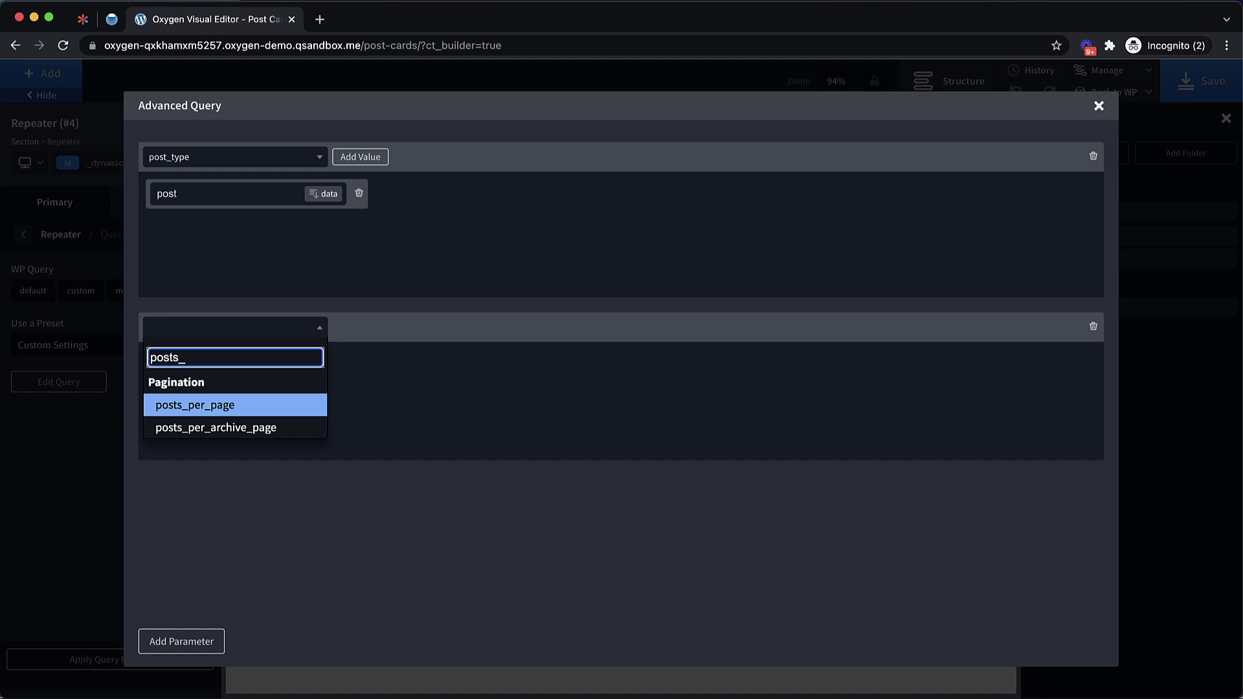
left_click(223, 404)
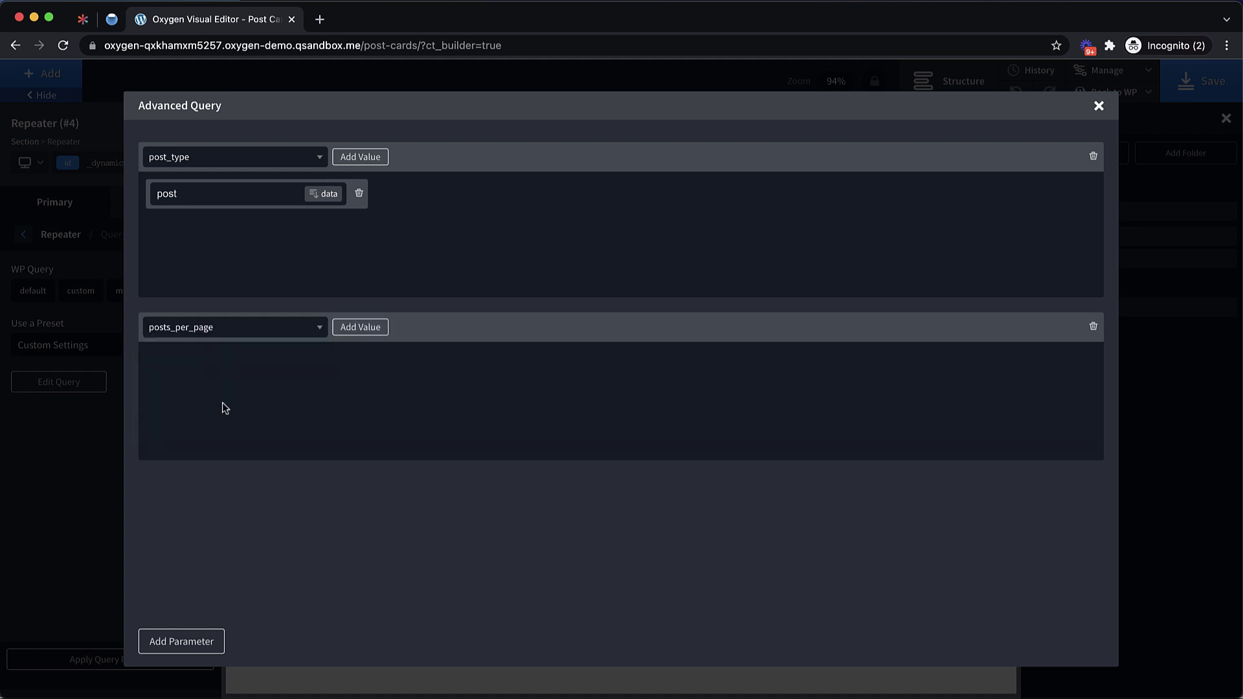
left_click(355, 329)
left_click(242, 364)
type("10")
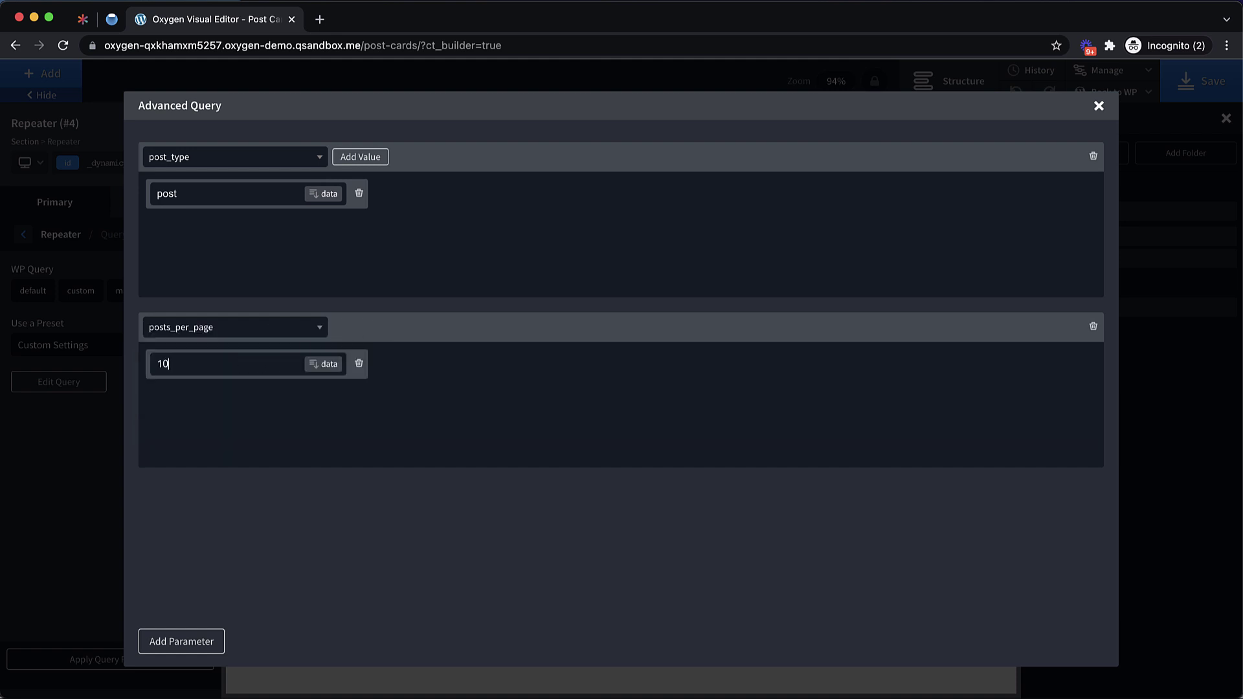
- Add a no_found_rows query parameter and start entering its value
left_click(190, 651)
left_click(272, 510)
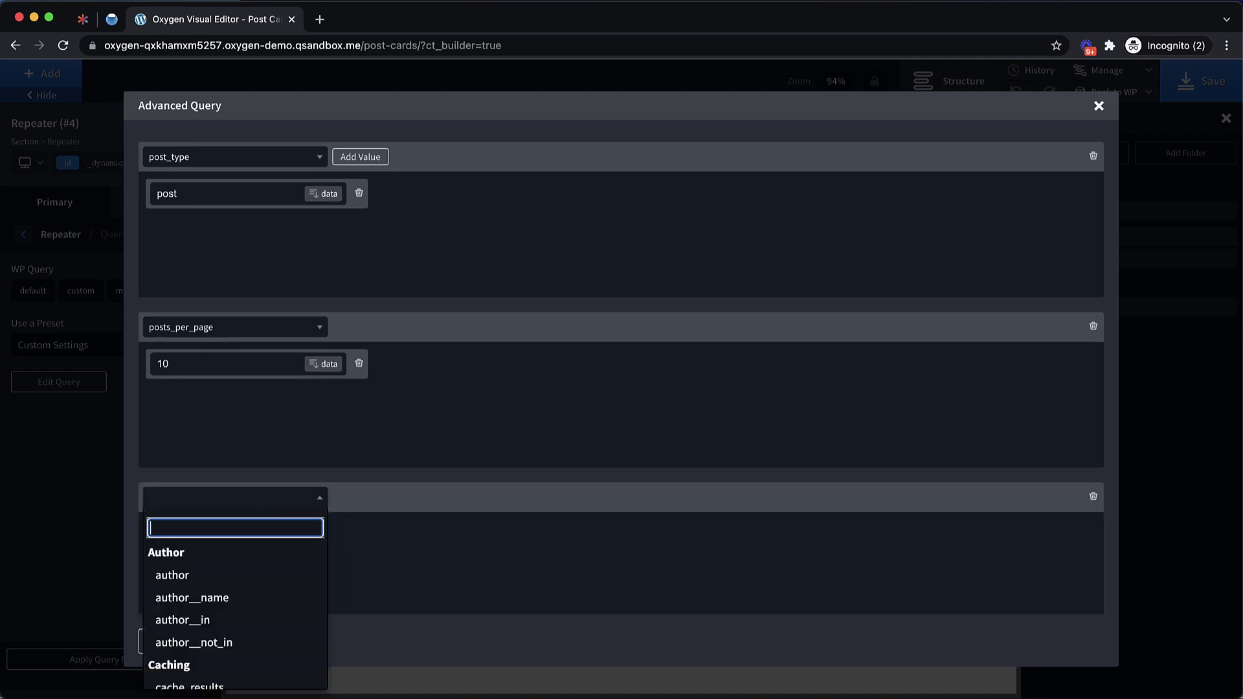
type("no_found")
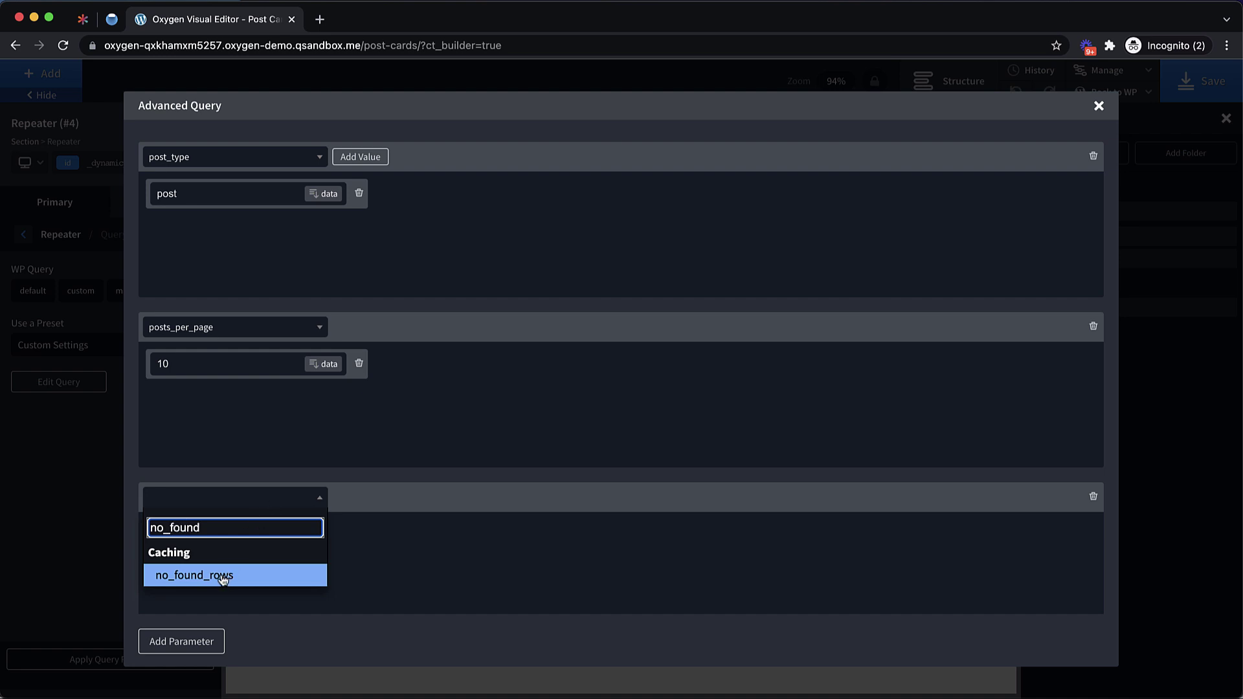
left_click(224, 577)
left_click(361, 498)
left_click(230, 537)
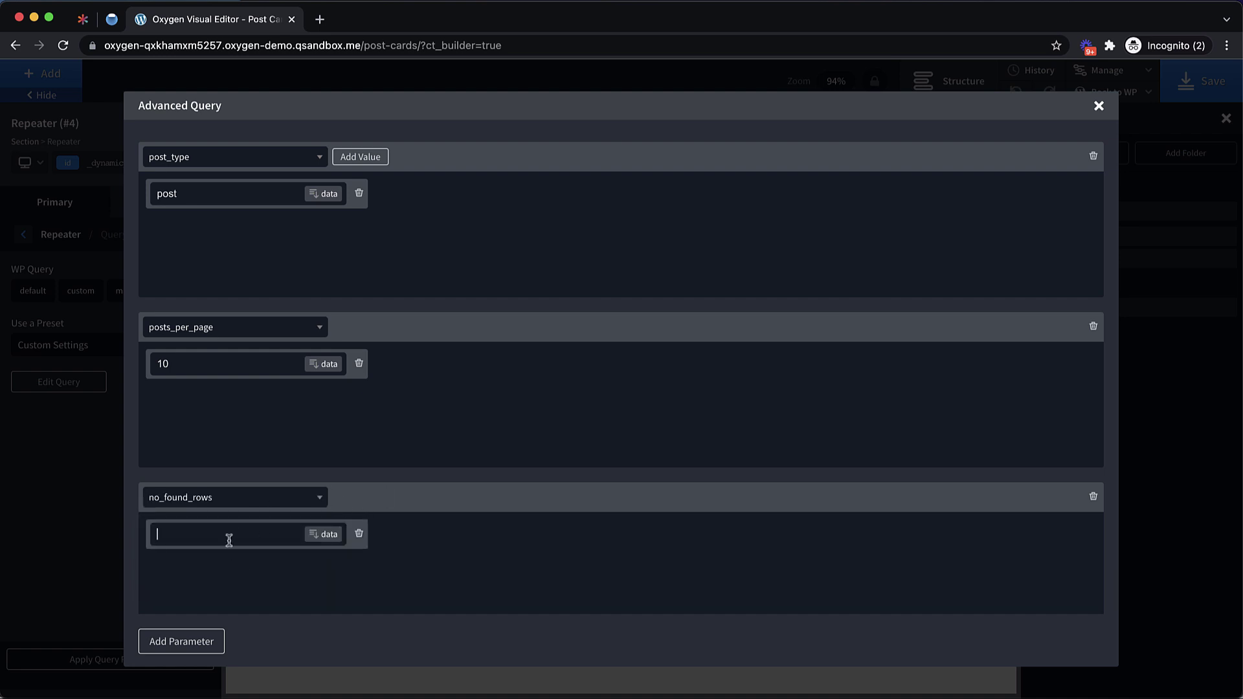
- Set no_found_rows to true and apply the advanced query to the repeater
type("true")
left_click(1099, 105)
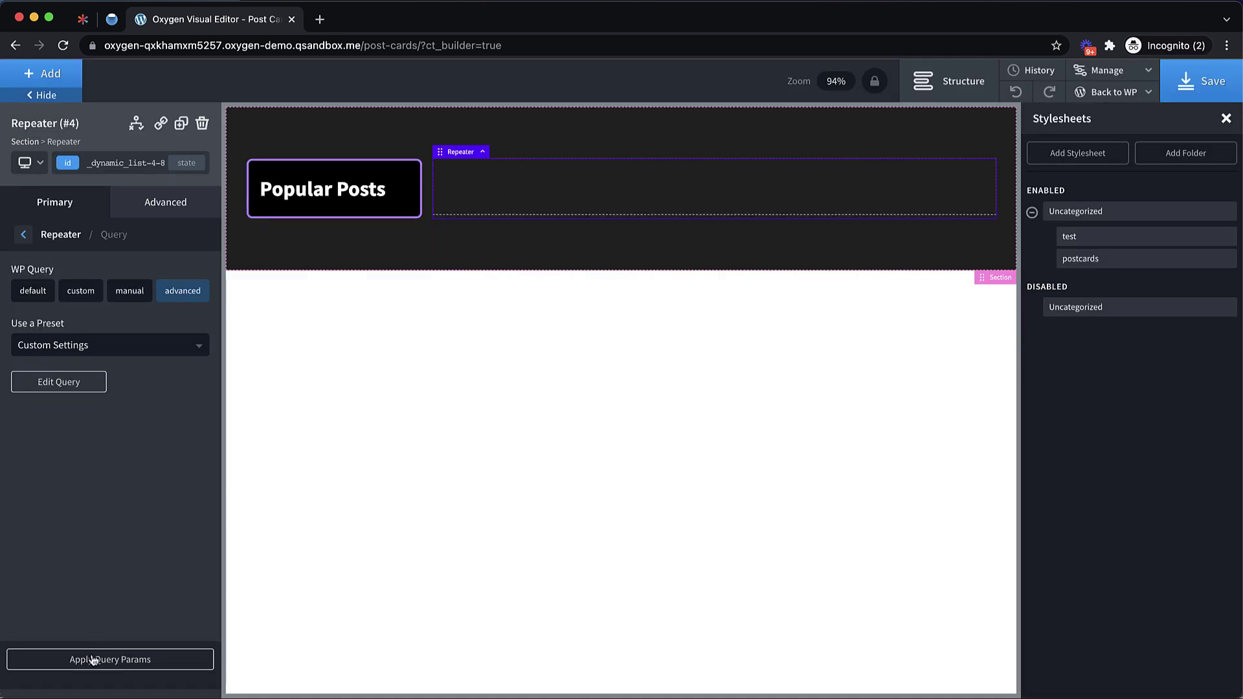
left_click(93, 659)
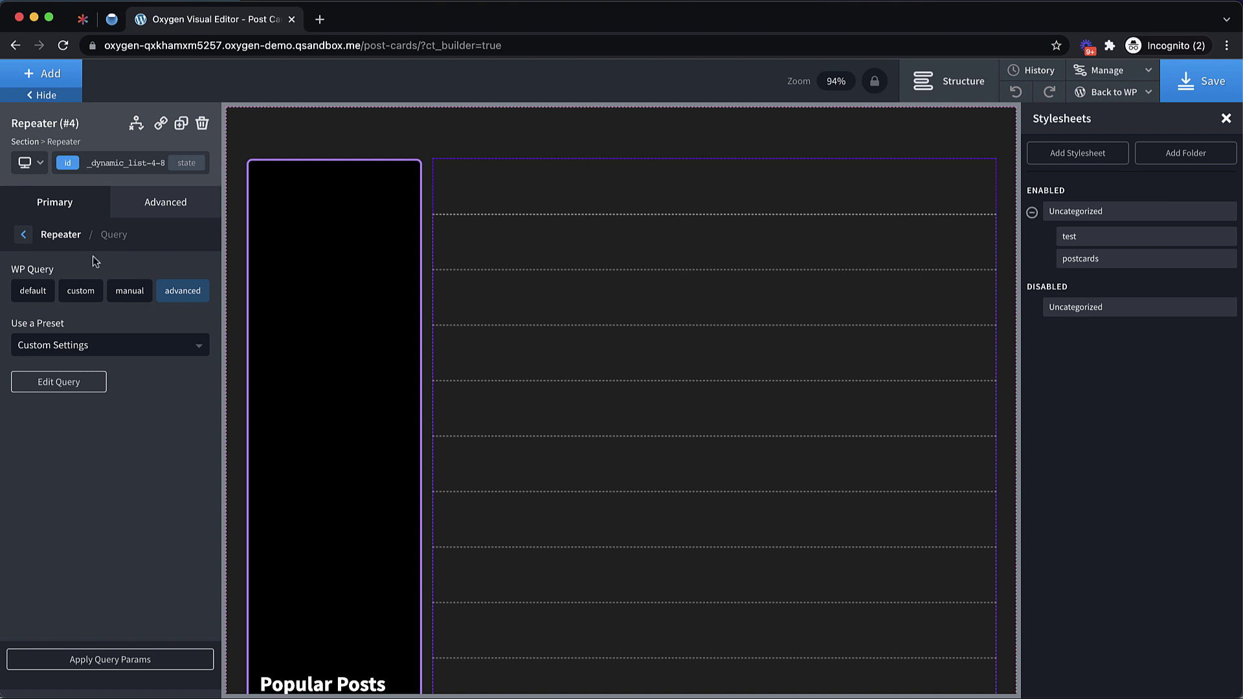
- Lay the repeater items out horizontally, vertically centred and left-aligned
left_click(23, 235)
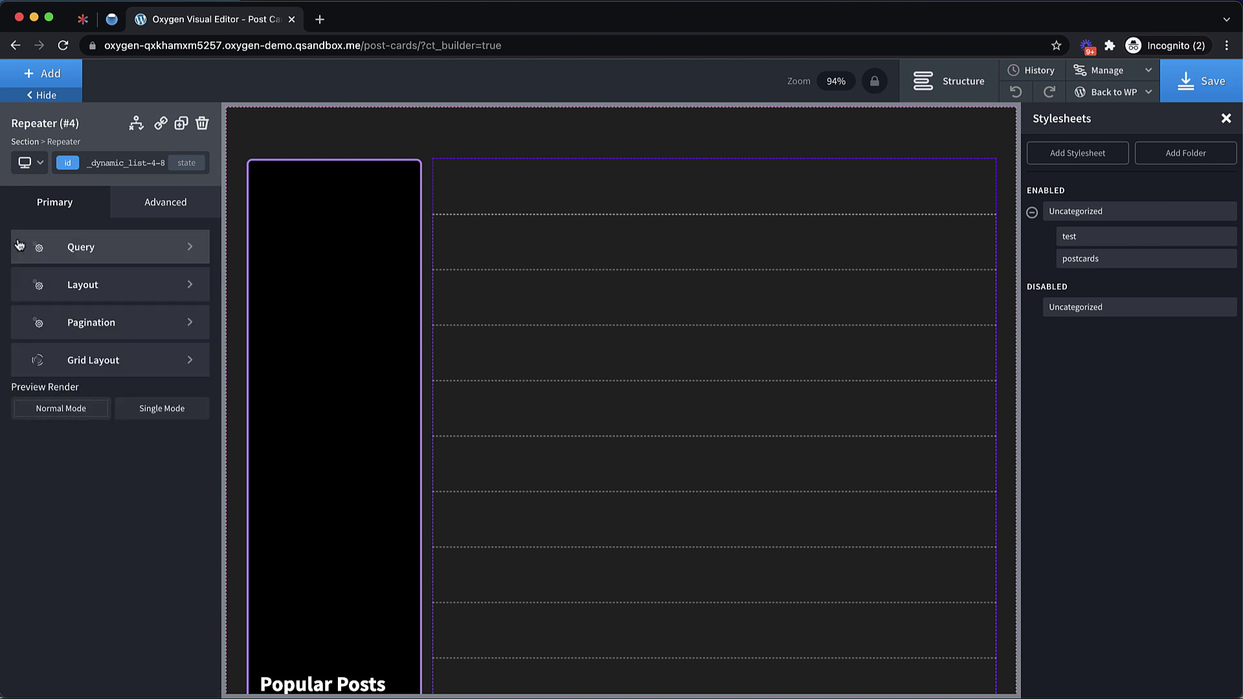
left_click(77, 279)
left_click(150, 298)
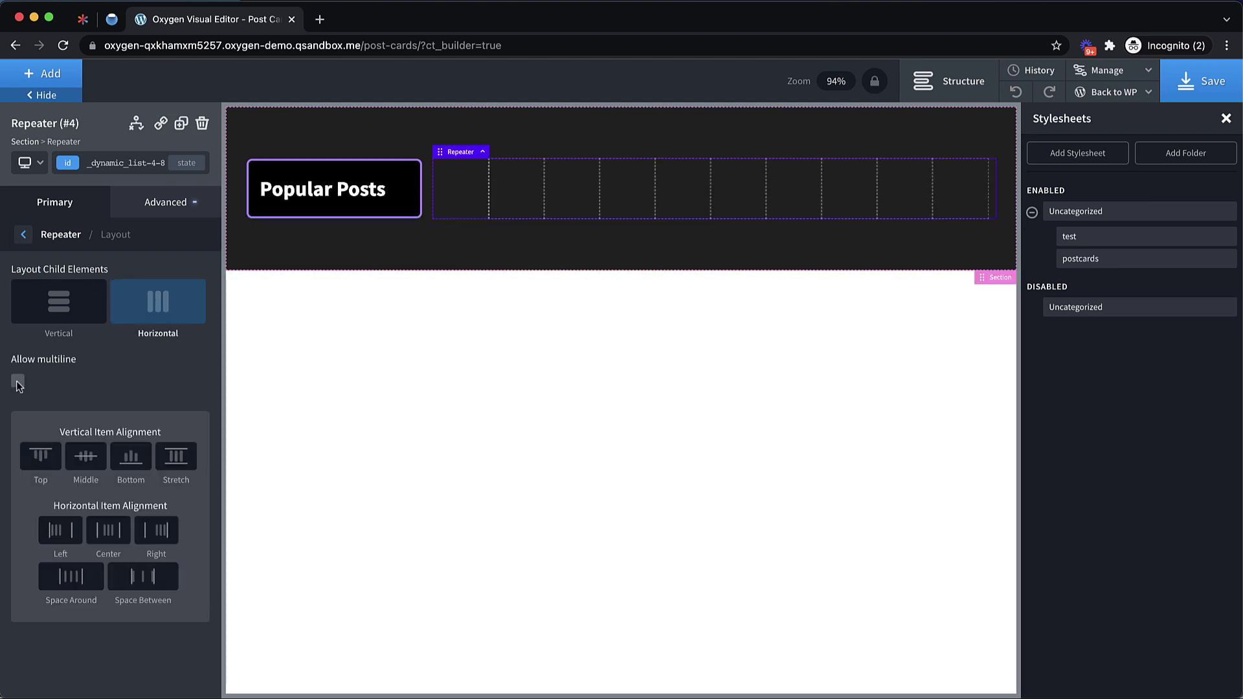
left_click(78, 459)
left_click(65, 540)
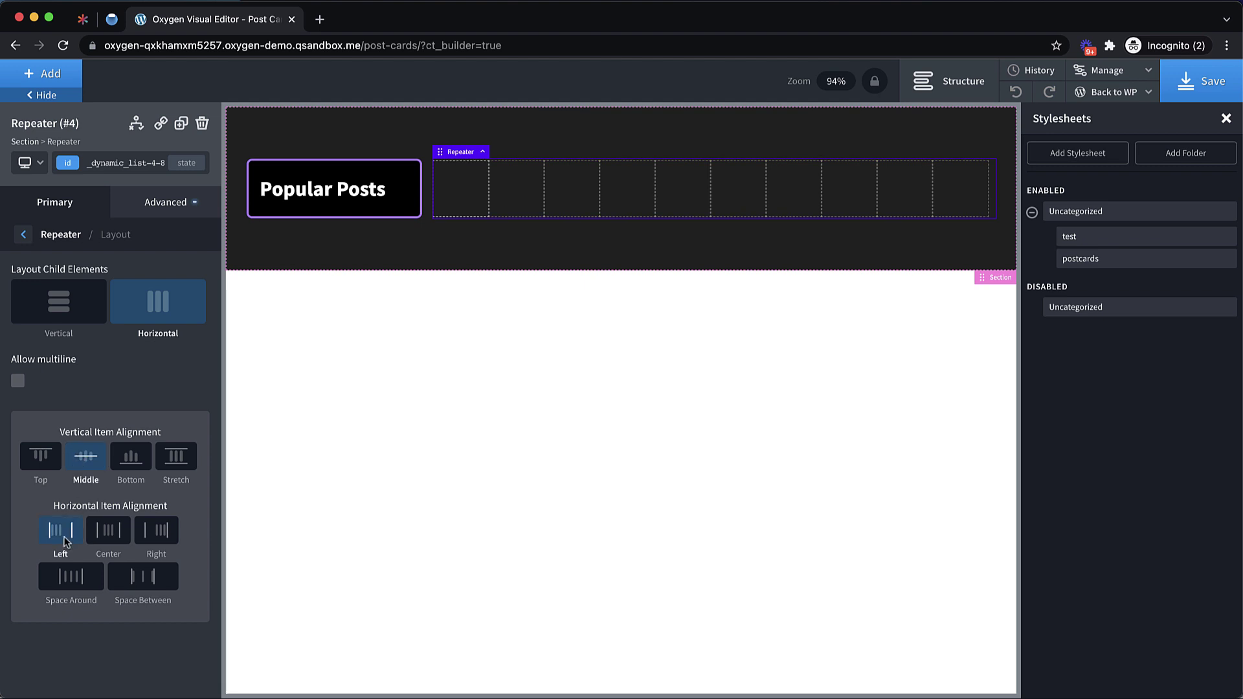
- Give the repeater 64 px padding on every side
left_click(165, 202)
left_click(140, 288)
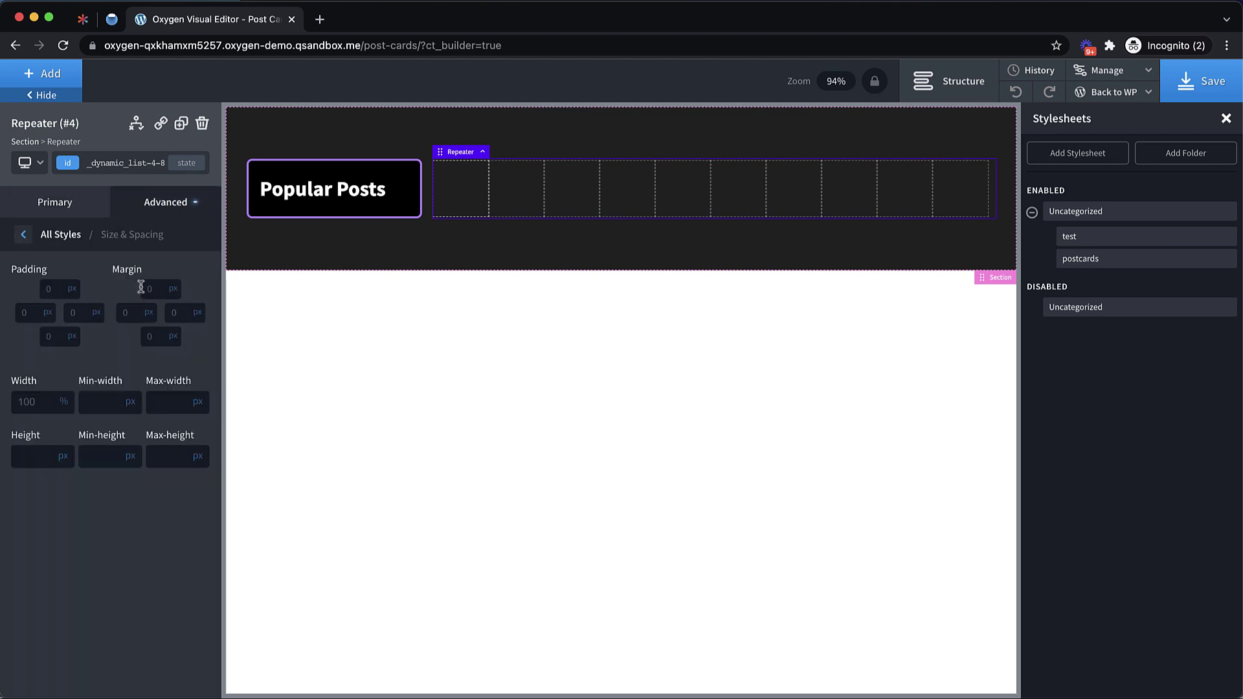
left_click(53, 285)
type("64")
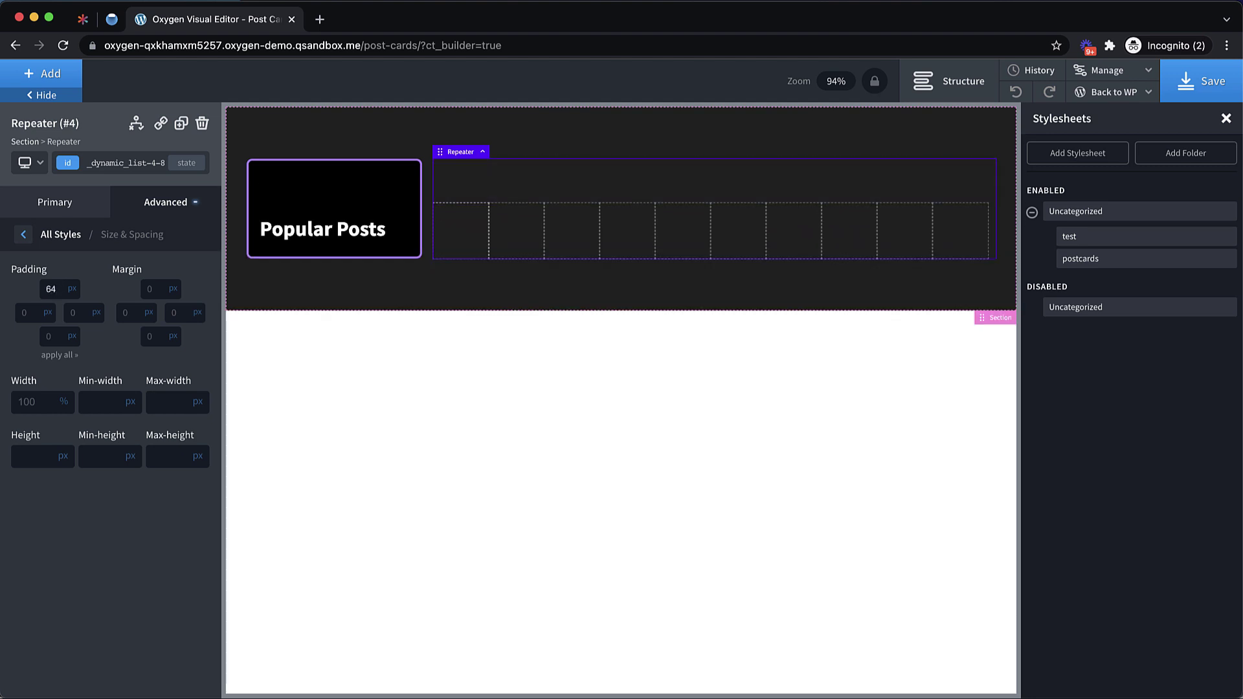
left_click(55, 357)
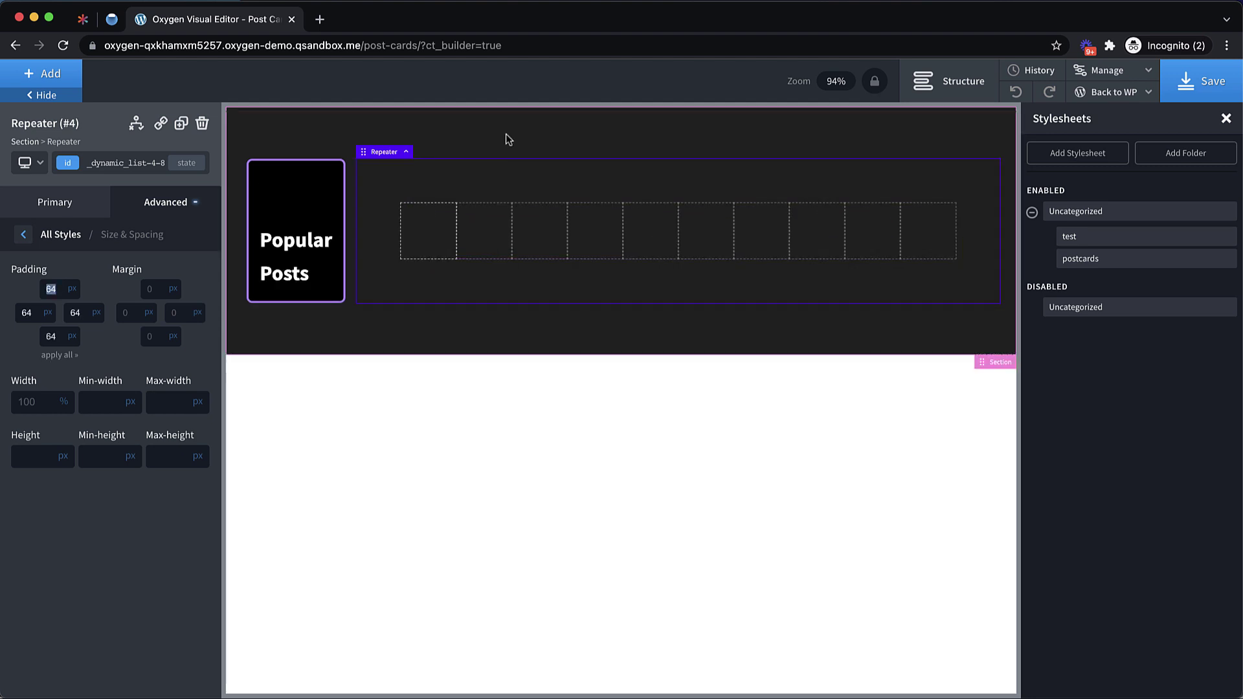
left_click(329, 196)
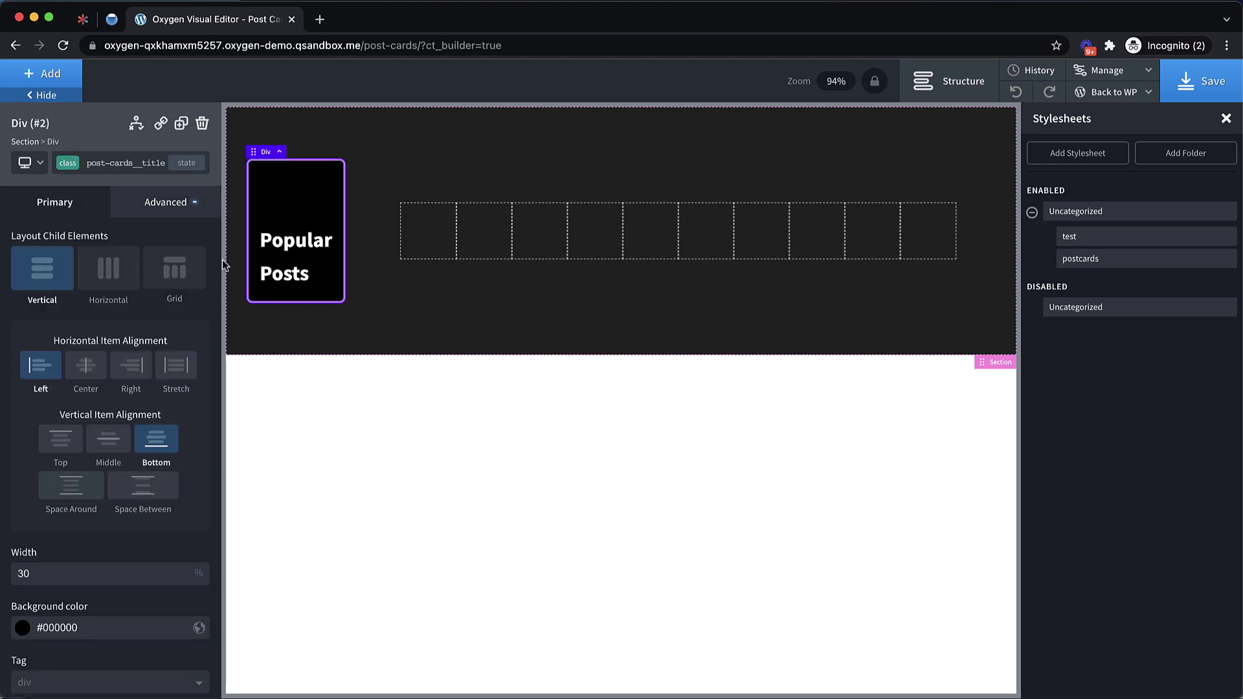
- Add custom CSS flex-shrink: 0 to the Popular Posts box
left_click(167, 203)
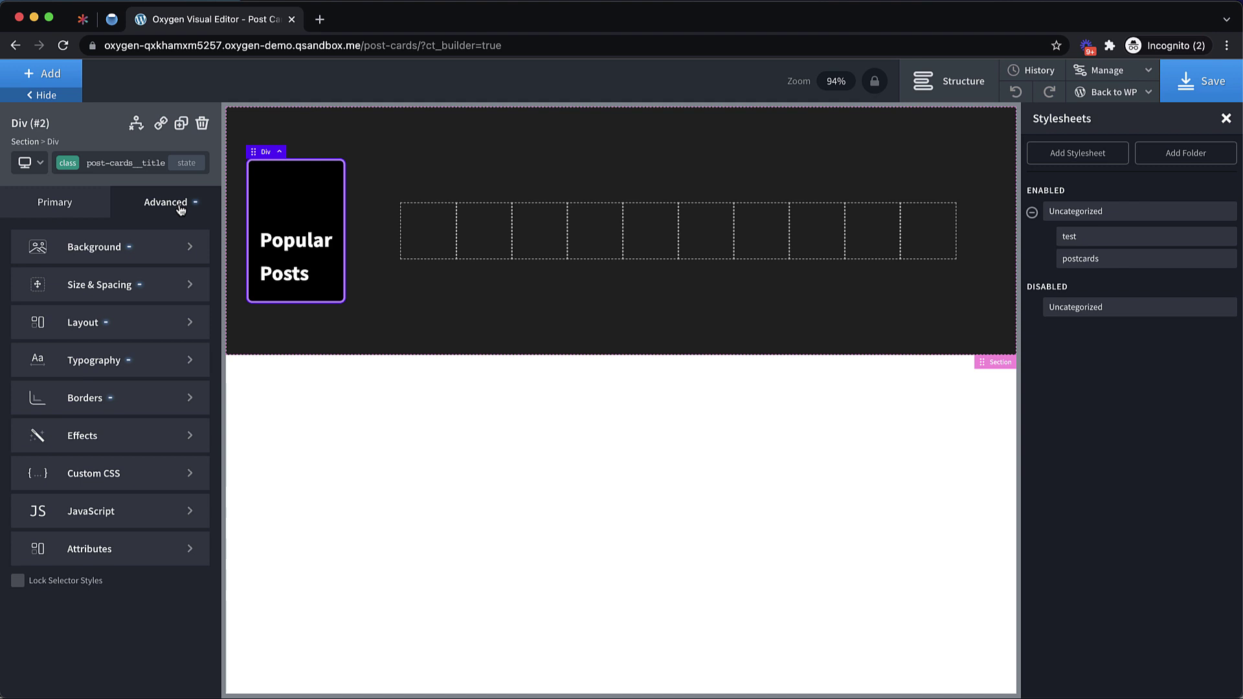
left_click(138, 322)
scroll(171, 425, "down", 2)
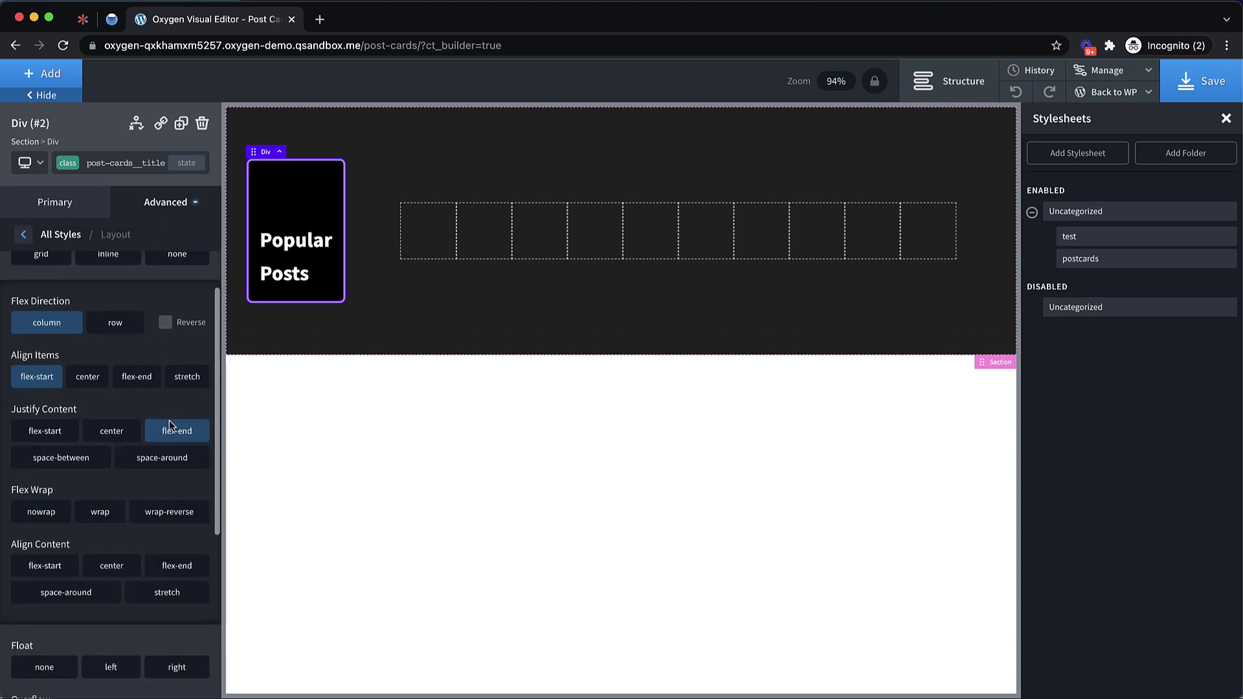
scroll(170, 425, "up", 1)
scroll(159, 493, "down", 2)
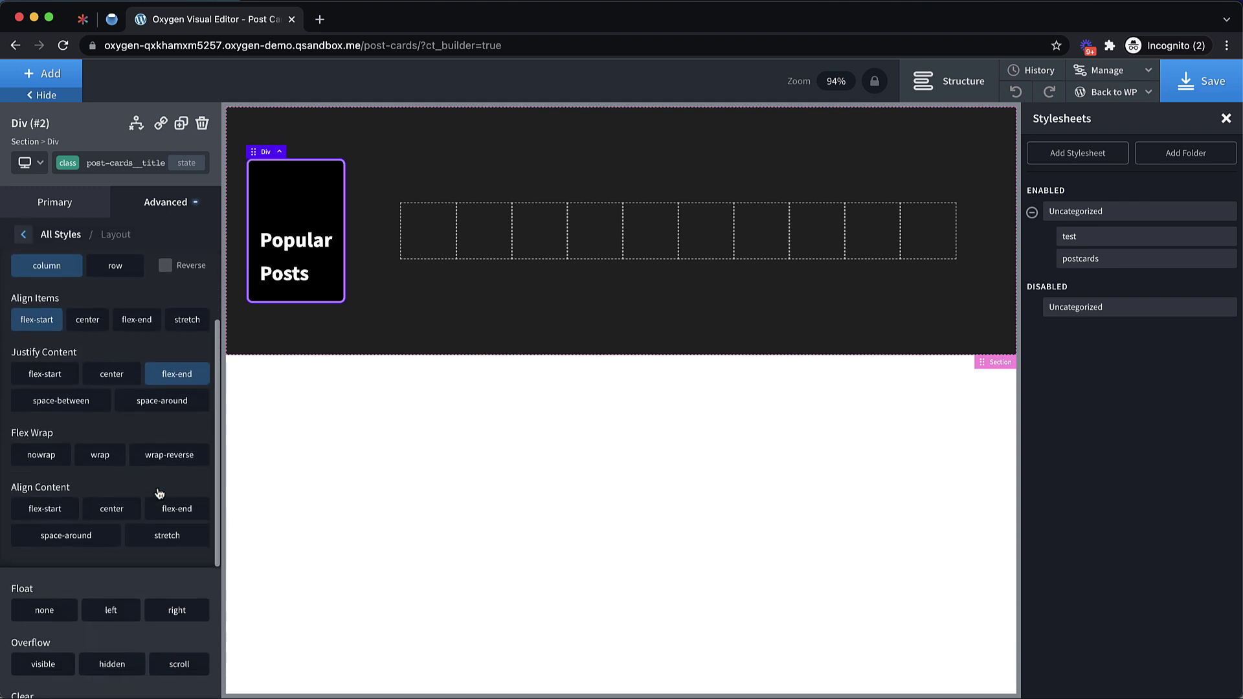
scroll(158, 492, "down", 1)
scroll(157, 453, "up", 4)
left_click(168, 203)
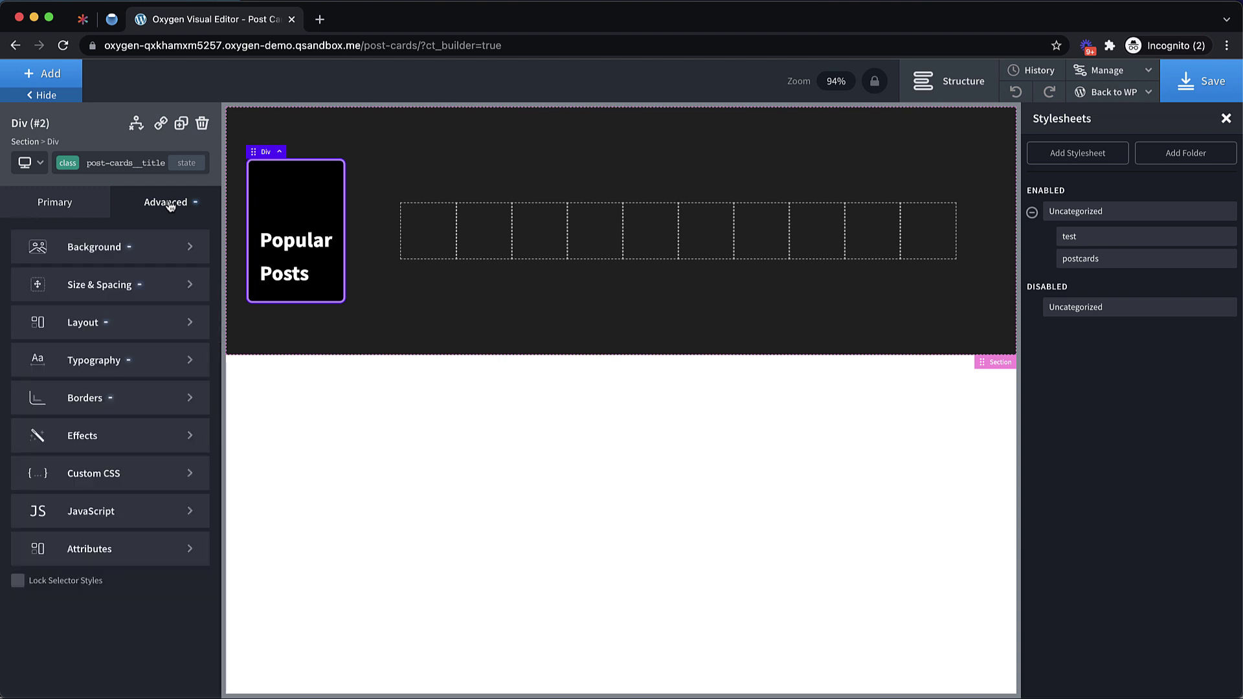
left_click(130, 473)
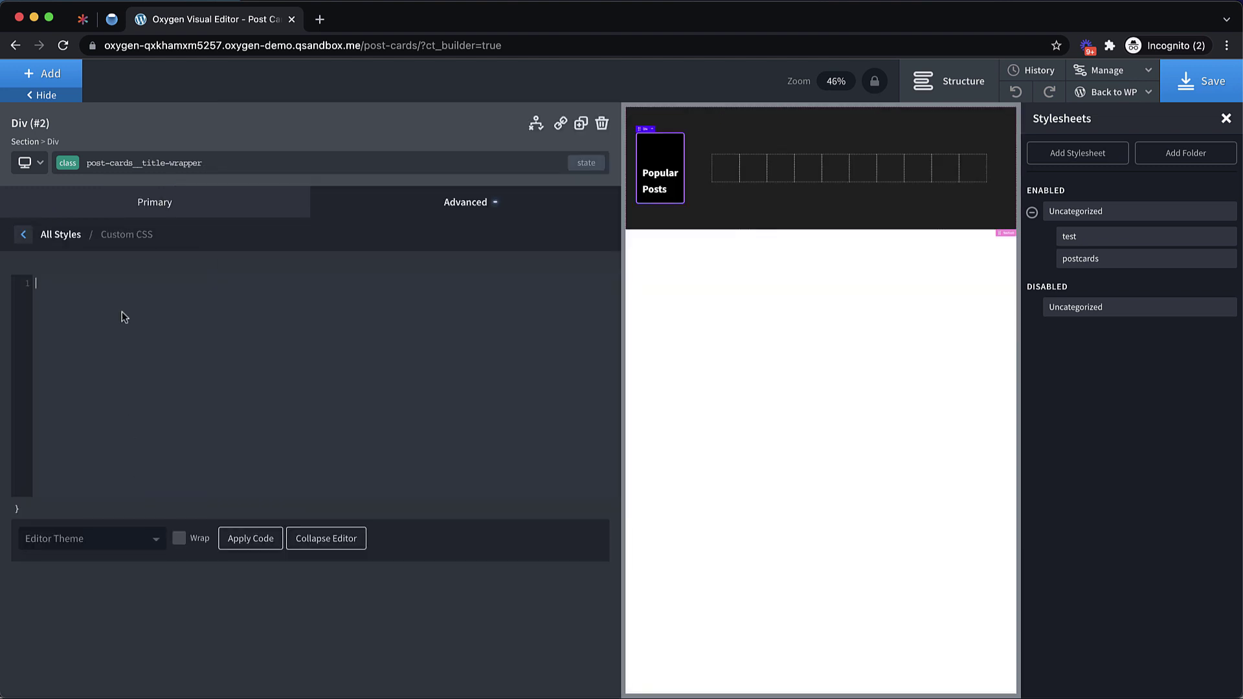
left_click(122, 312)
type("flex-shrink: 0;")
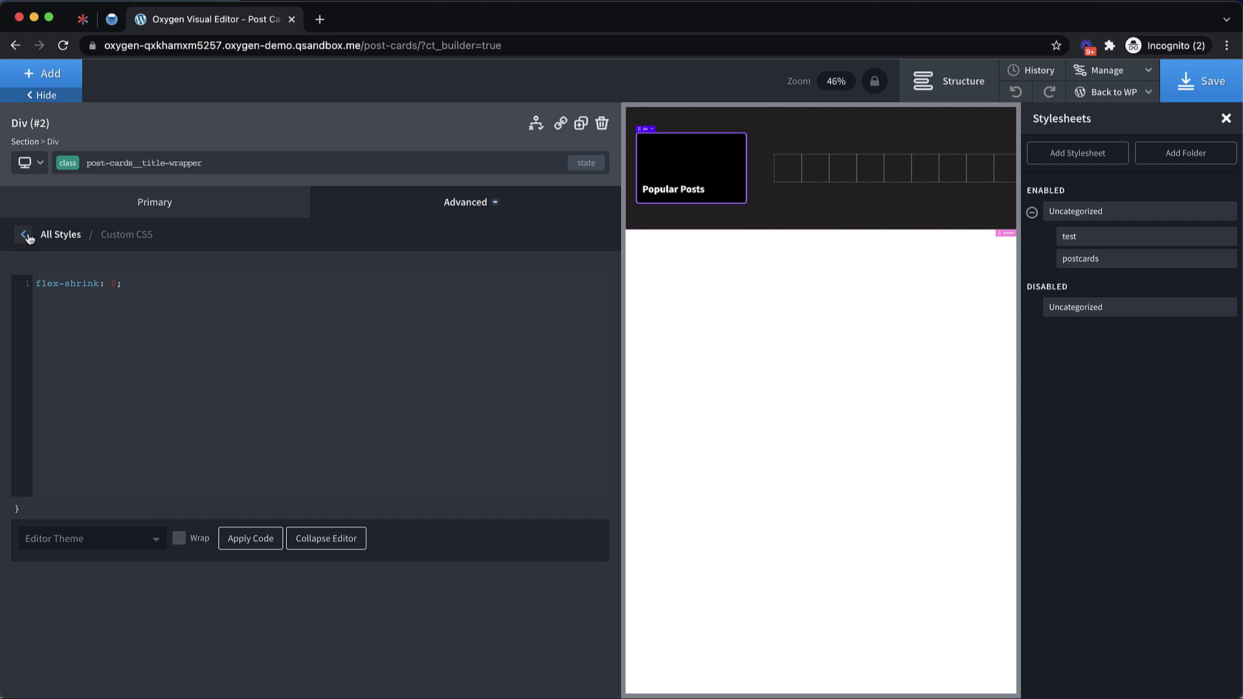
left_click(26, 236)
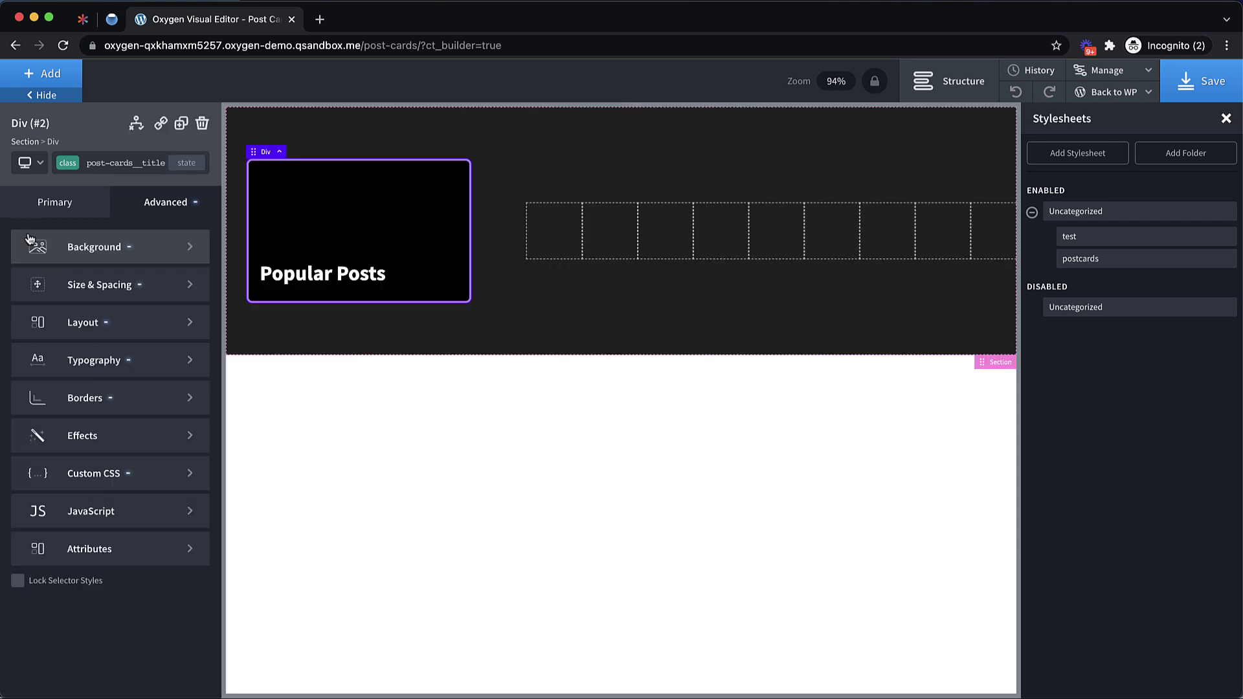
- Give the Repeater the custom CSS overflow-x: scroll; so its row scrolls sideways
left_click(811, 285)
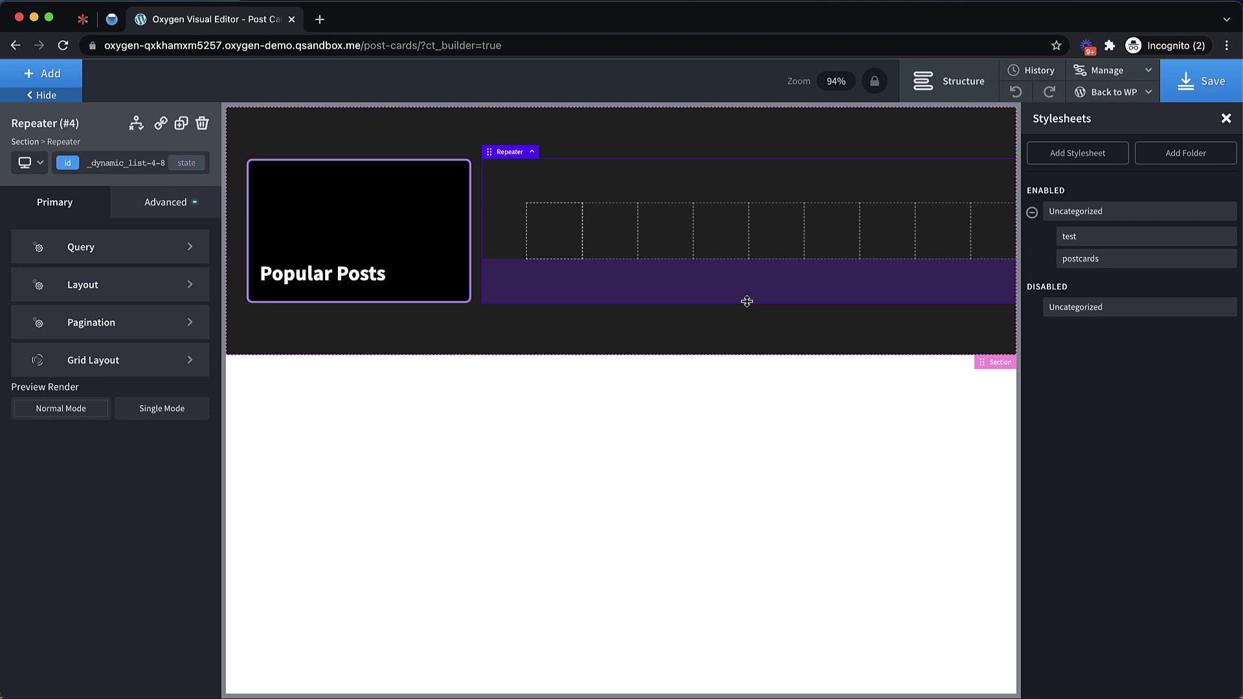
scroll(744, 300, "right", 2)
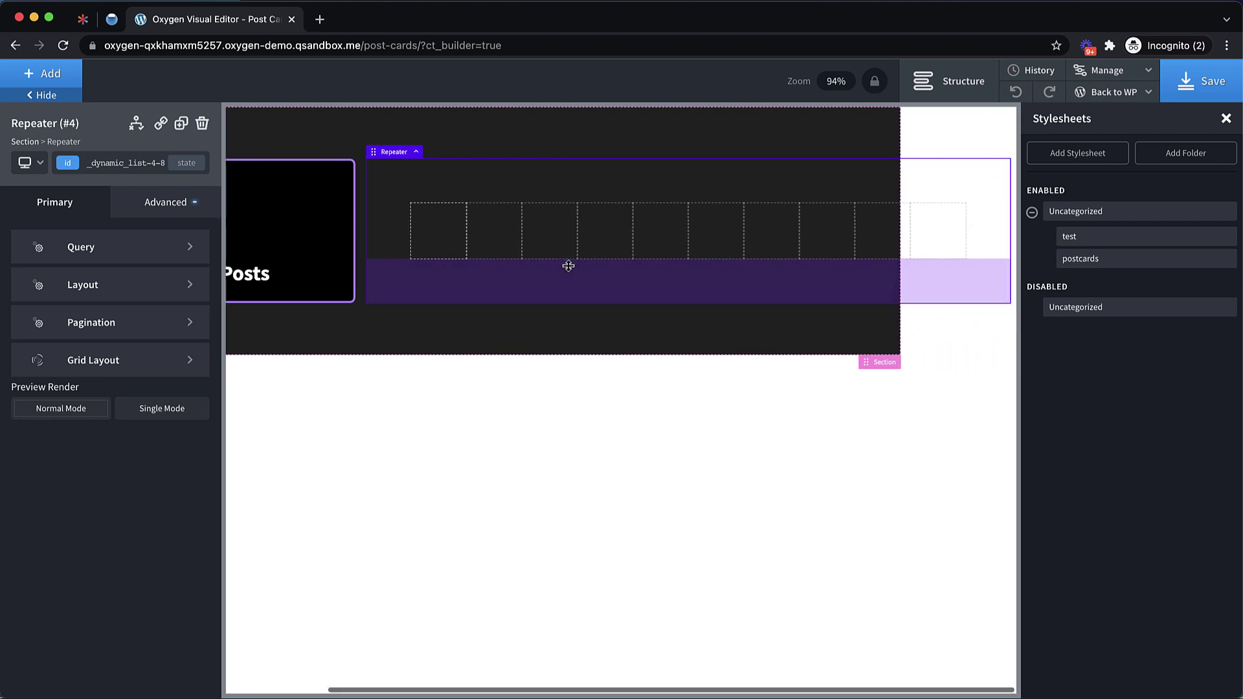
scroll(567, 264, "left", 2)
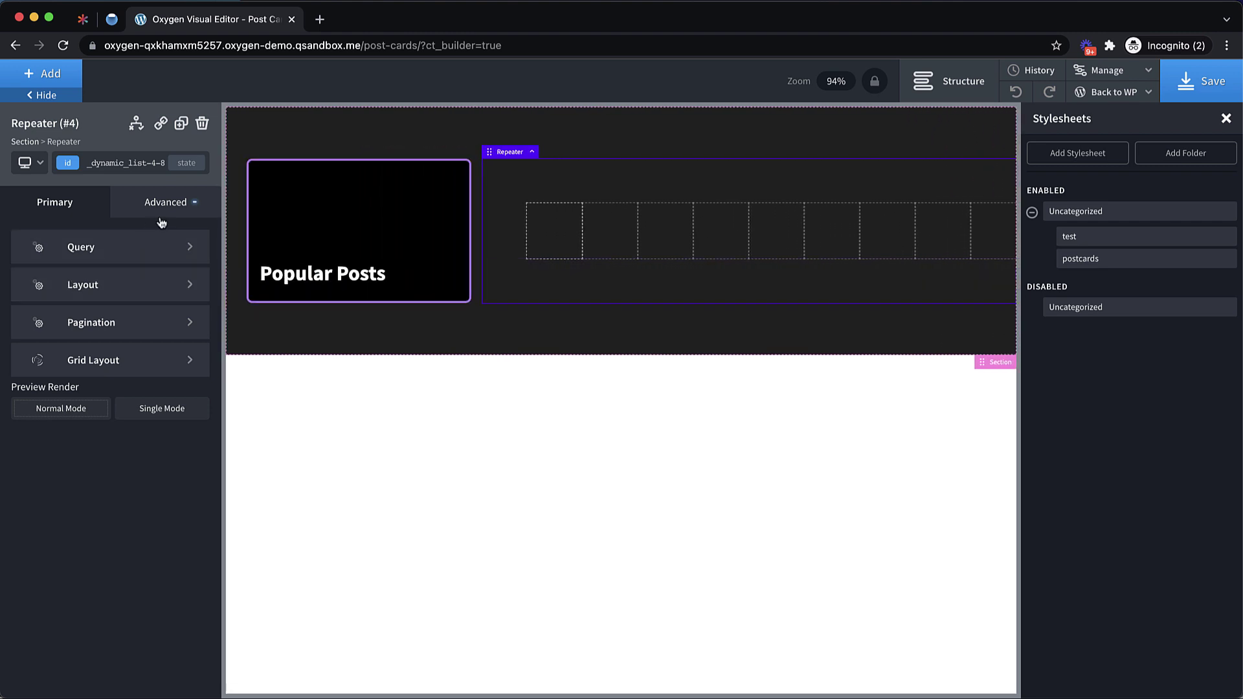
left_click(184, 204)
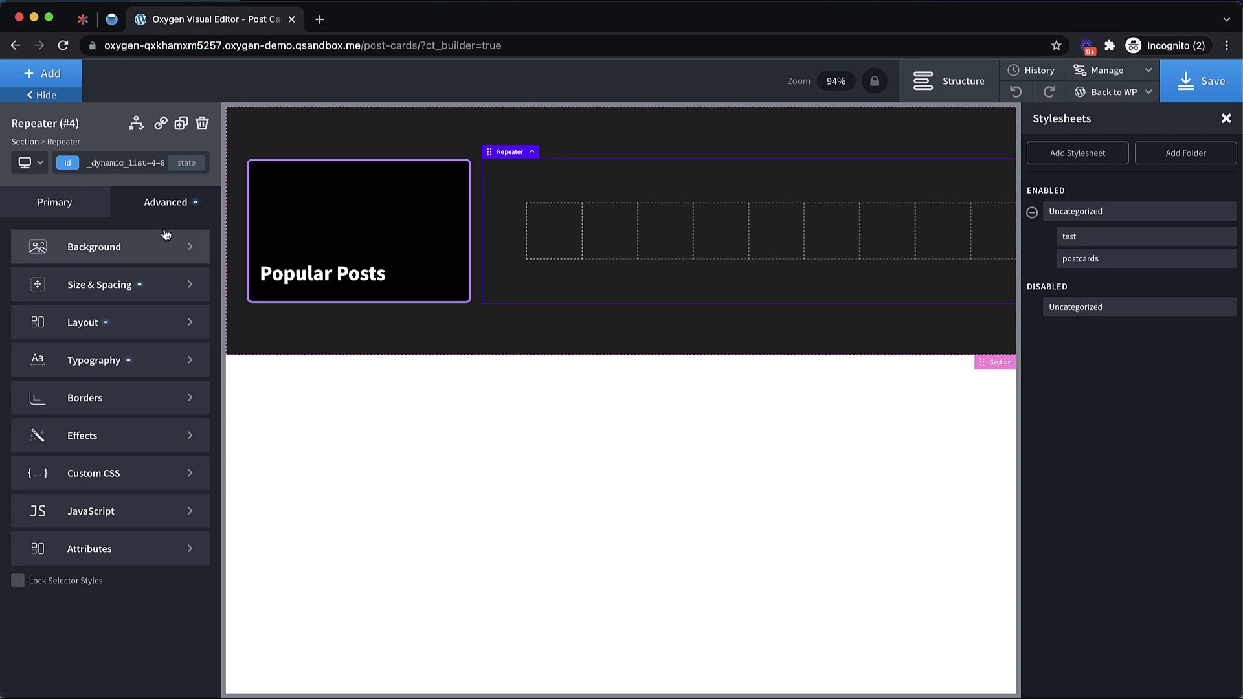
left_click(131, 471)
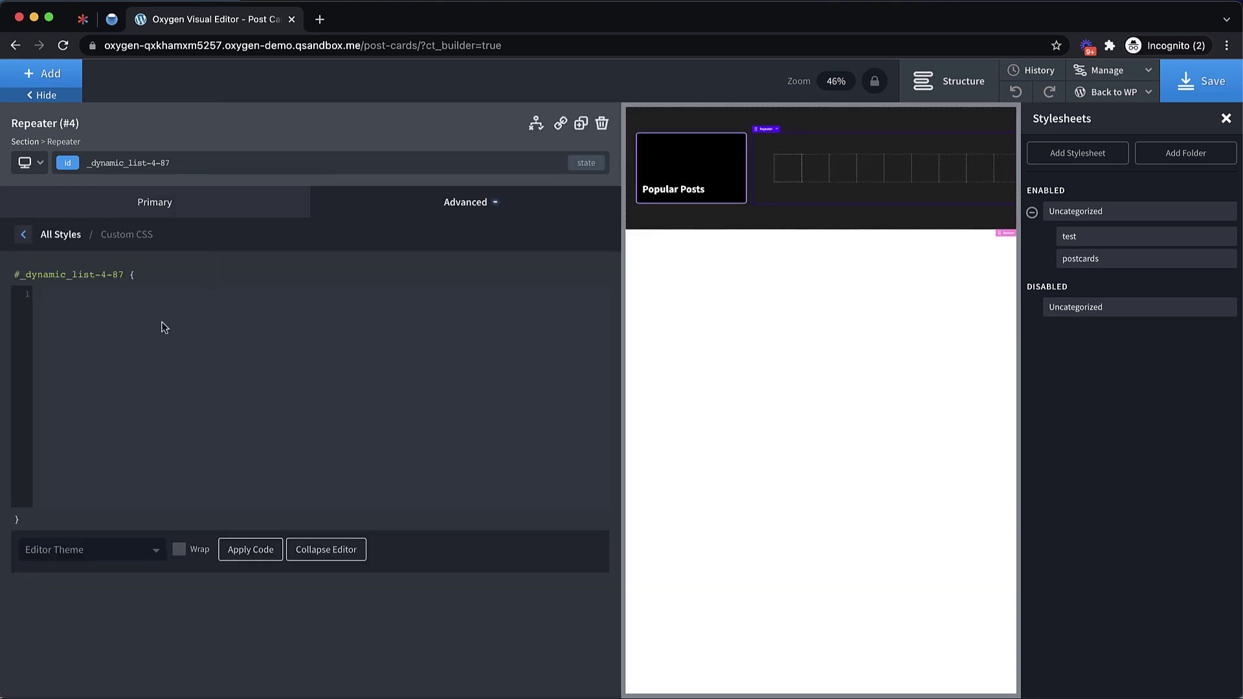
type("overflow-x")
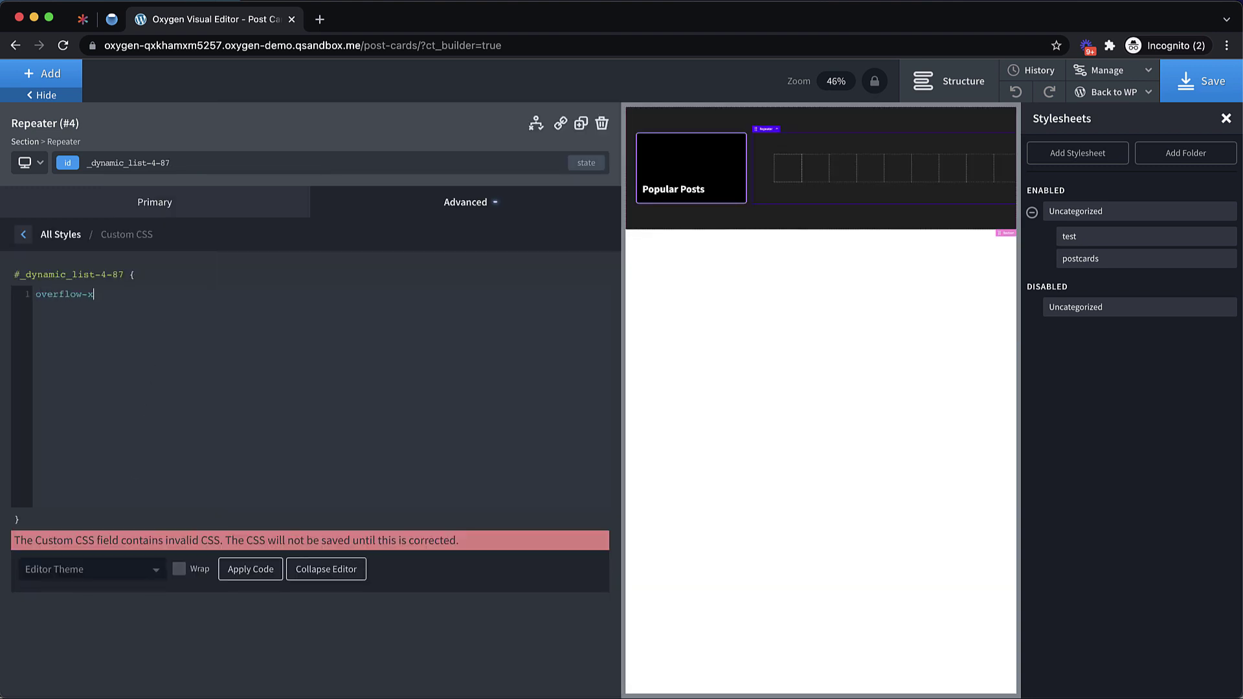
type(": scroll;")
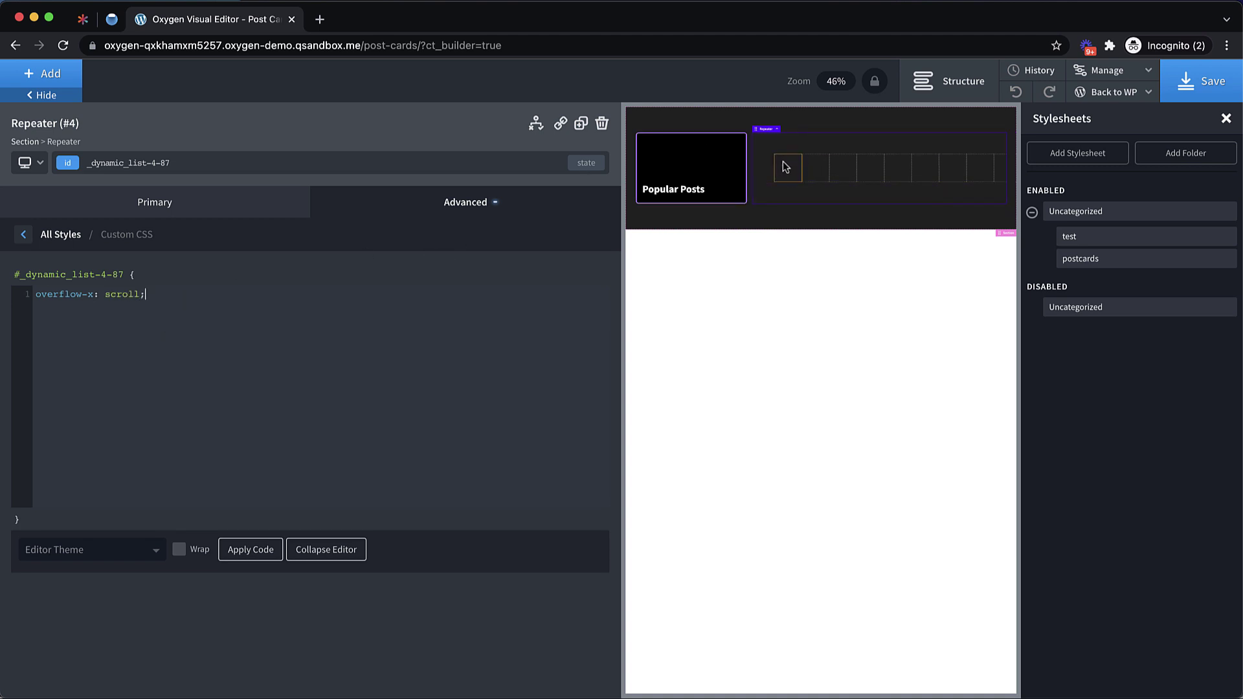
scroll(809, 173, "right", 3)
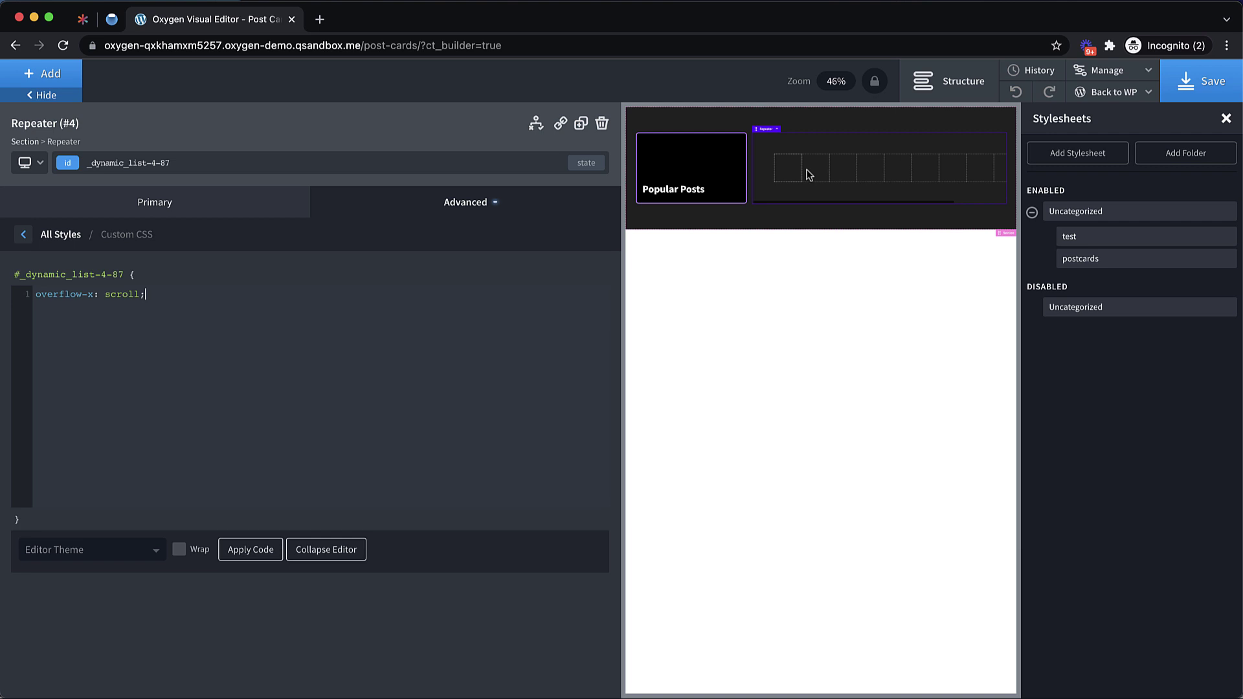
left_click(35, 233)
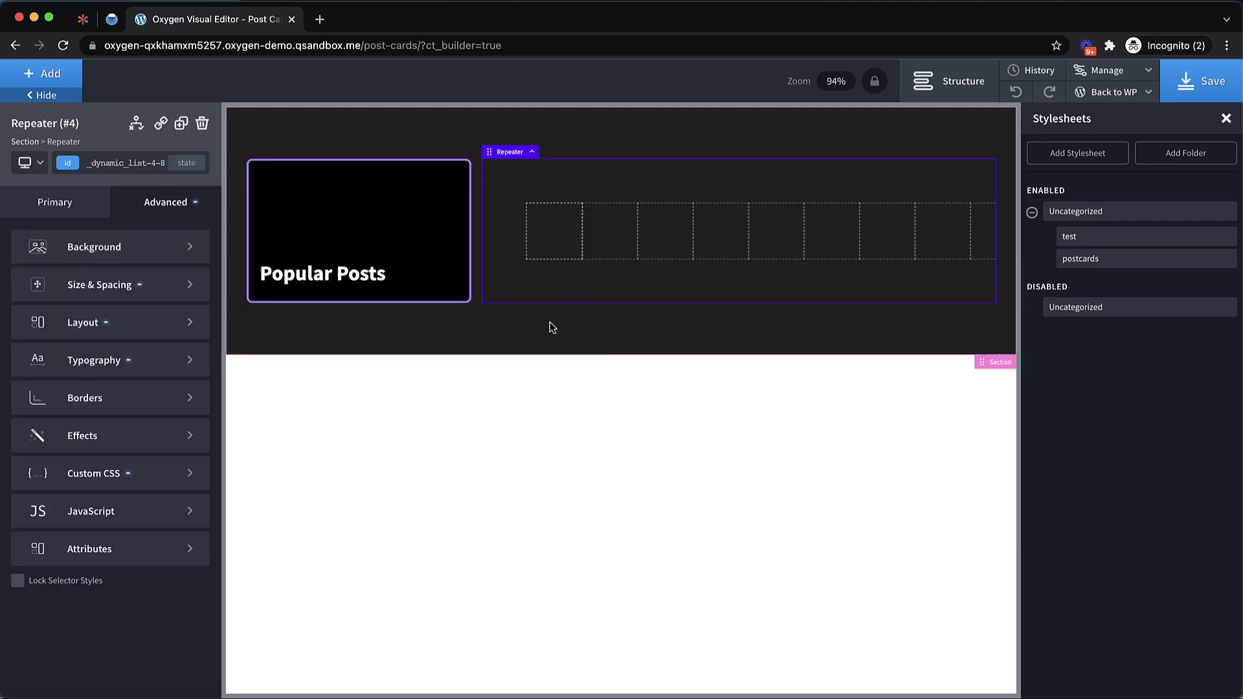
- Remove the post-cards__repeater class wrongly applied to the first post item
left_click(565, 239)
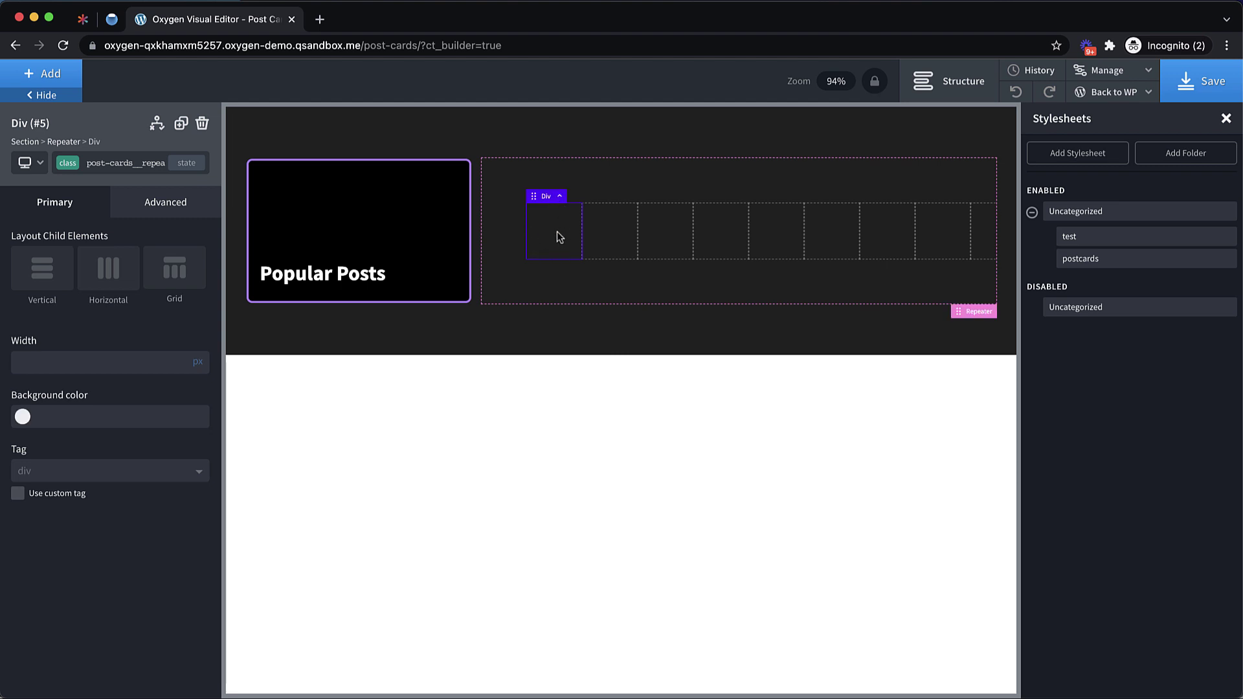
left_click(125, 165)
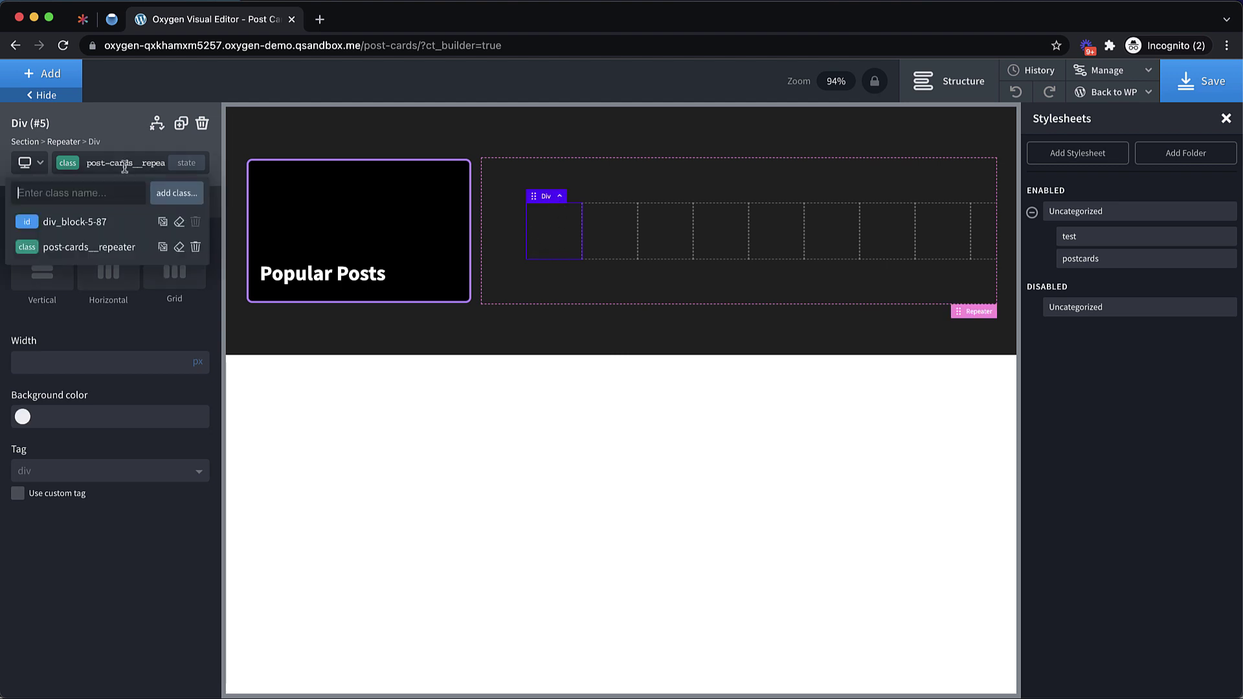
left_click(738, 288)
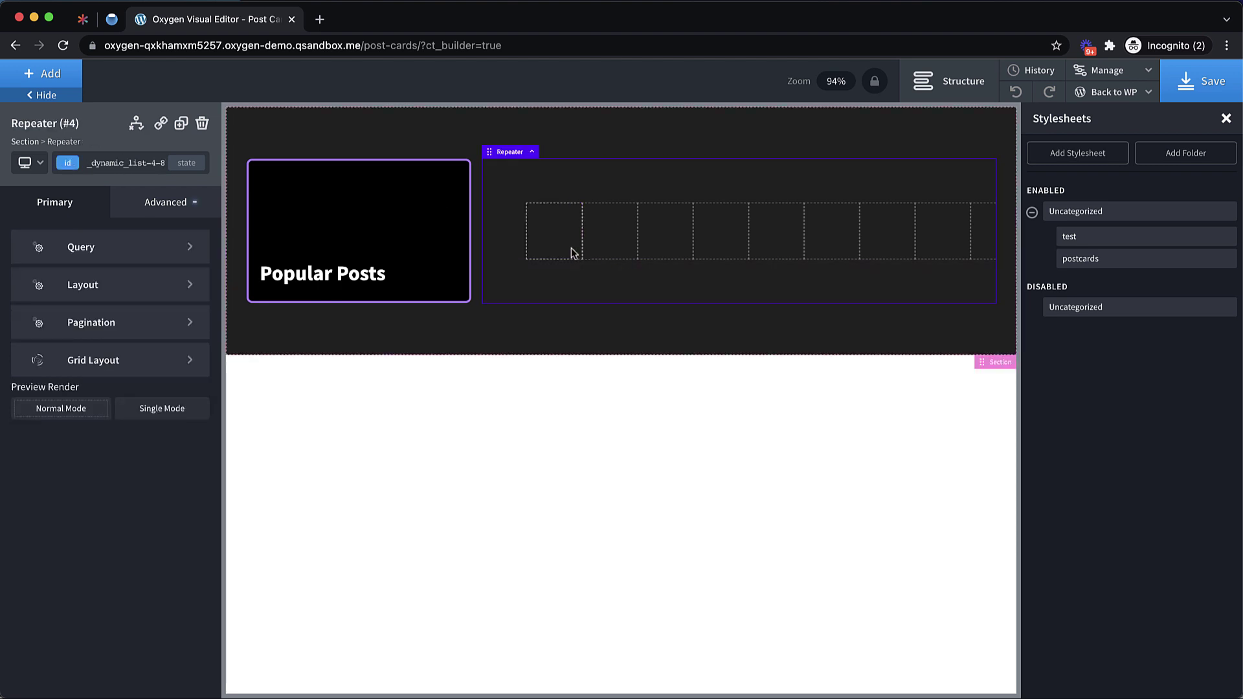
left_click(565, 243)
left_click(158, 123)
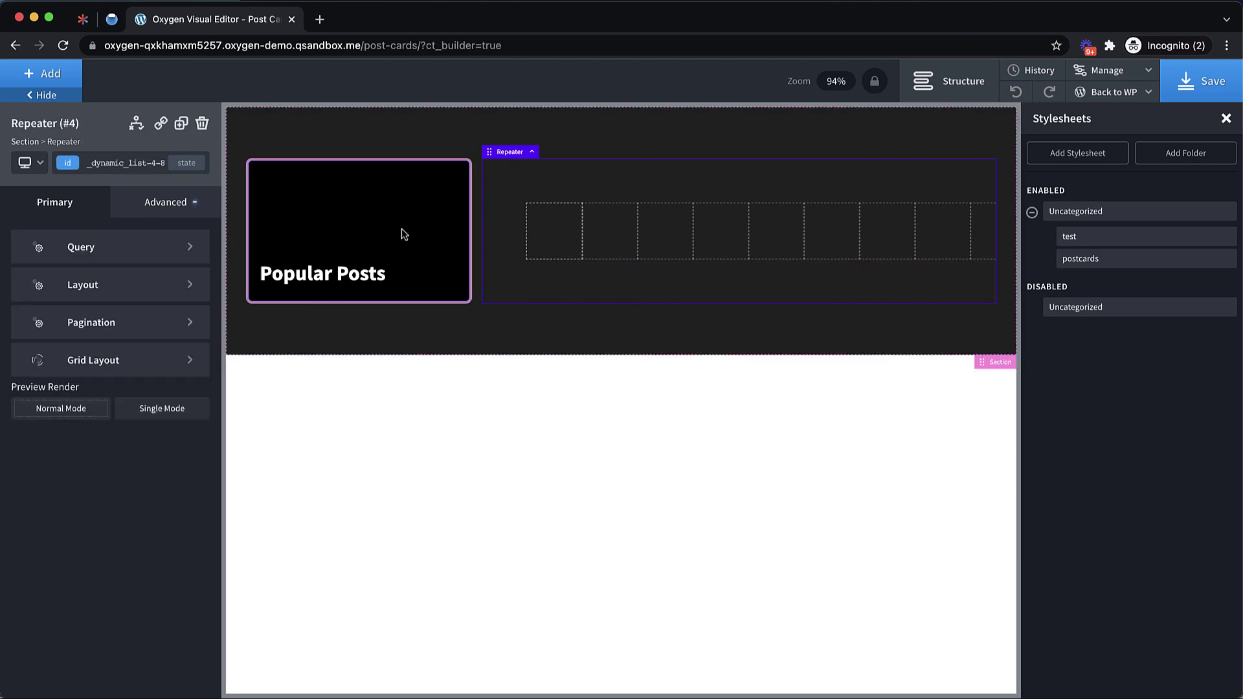
left_click(546, 231)
left_click(123, 163)
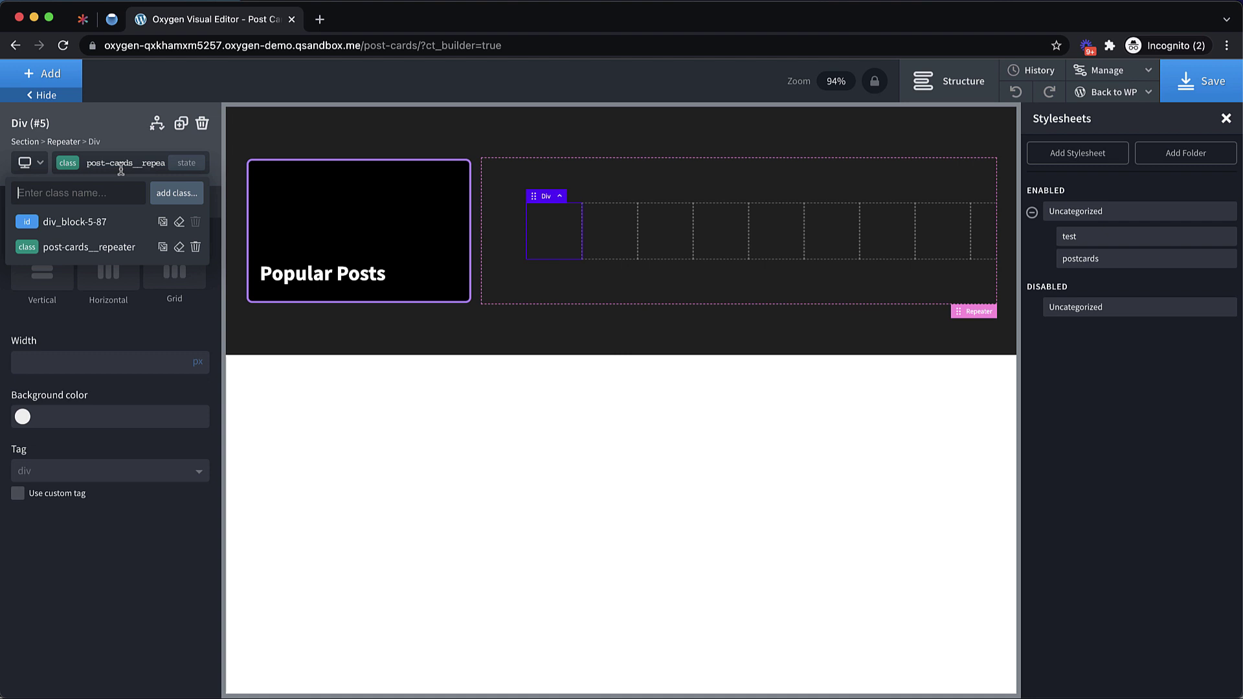
left_click(196, 248)
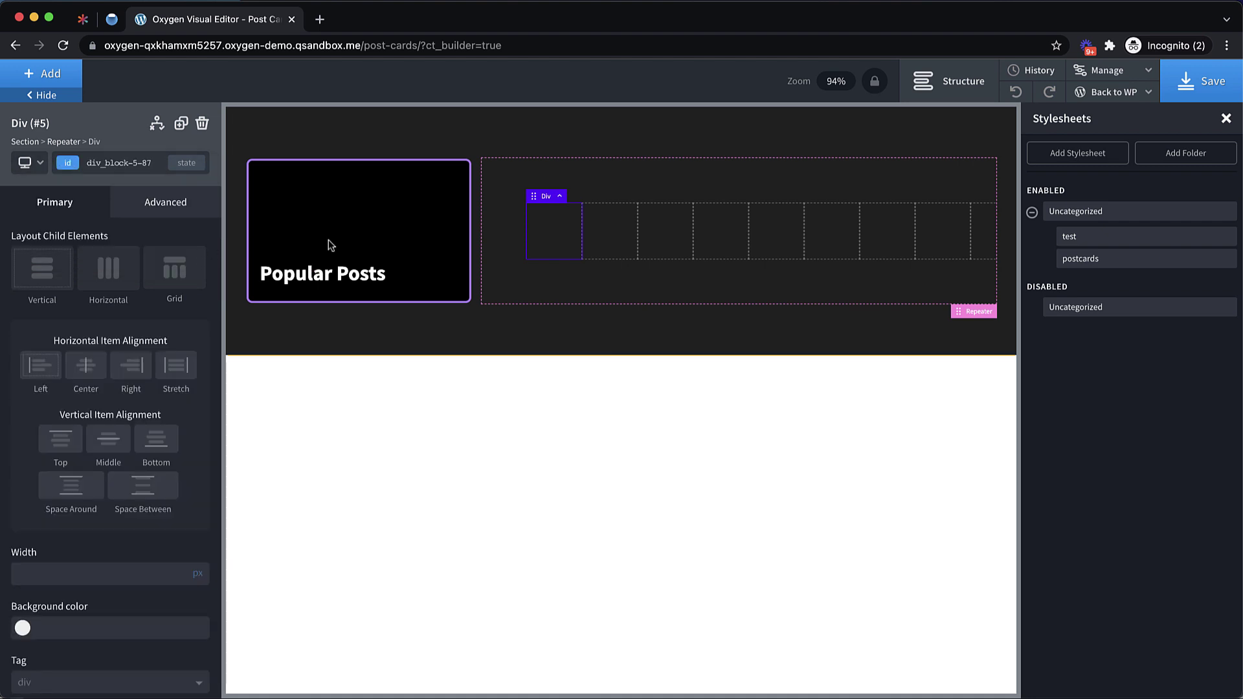
- Apply the post-cards__repeater class to the Repeater
left_click(511, 272)
left_click(123, 163)
type("po")
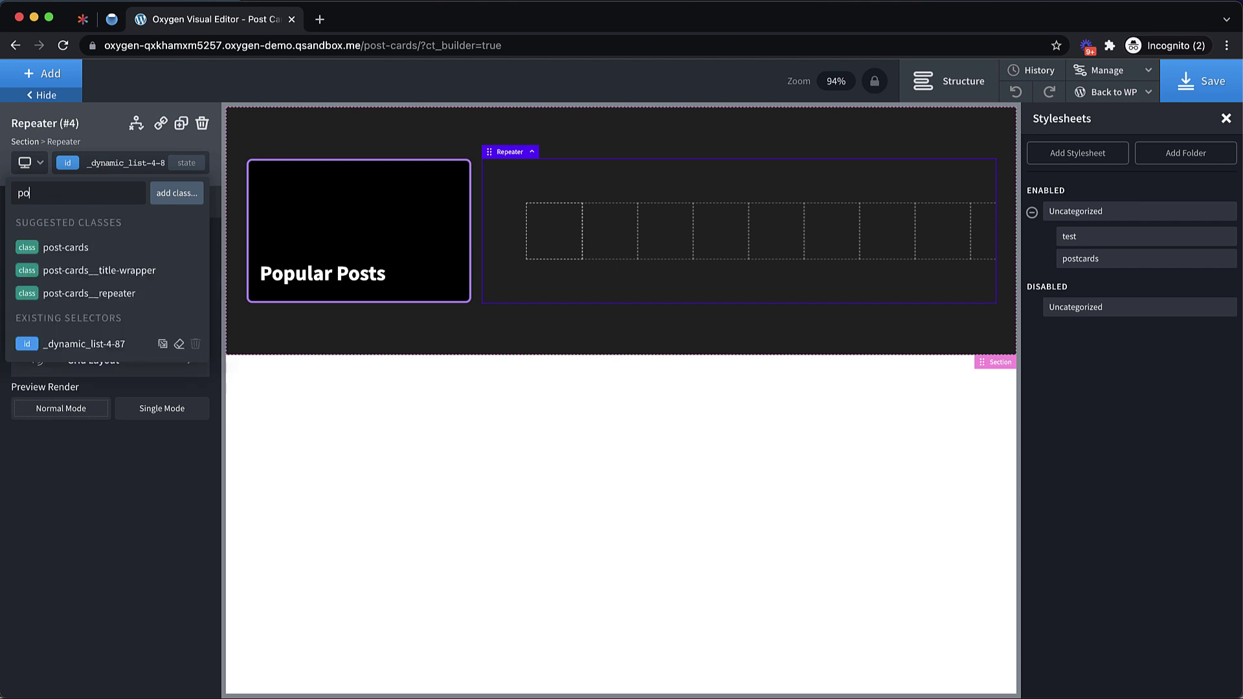
type("st")
left_click(139, 293)
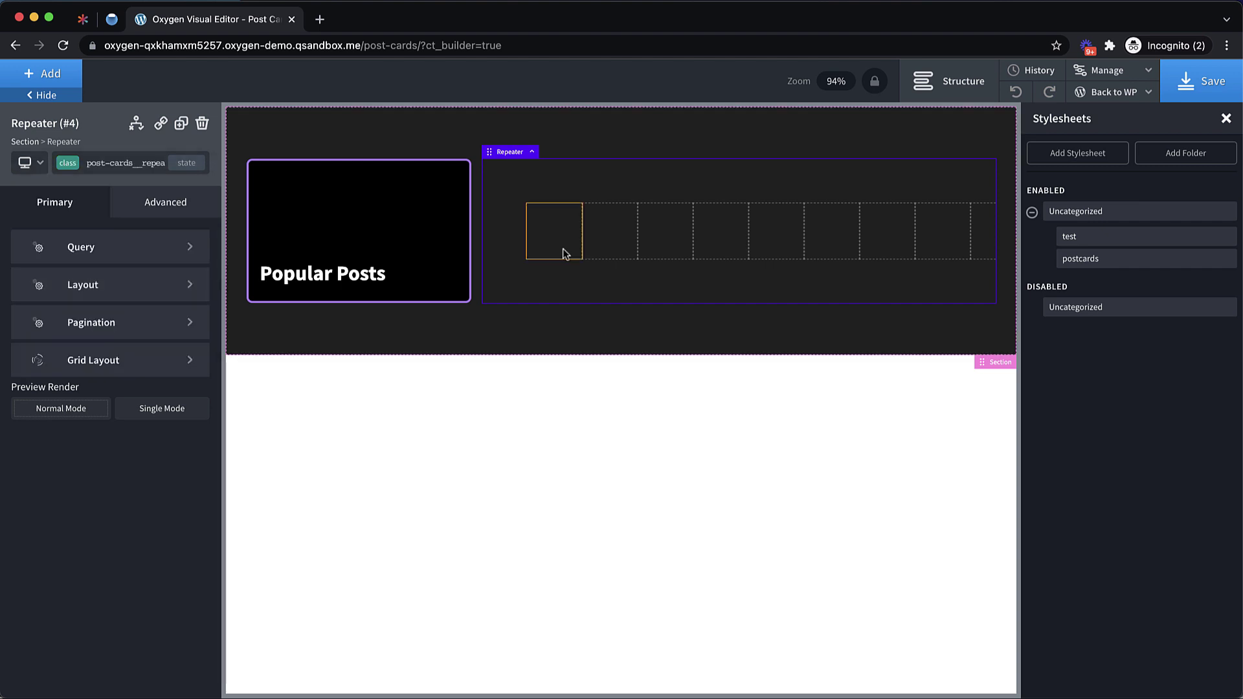
- Add a new post-cards__card class to the first card Div
left_click(563, 237)
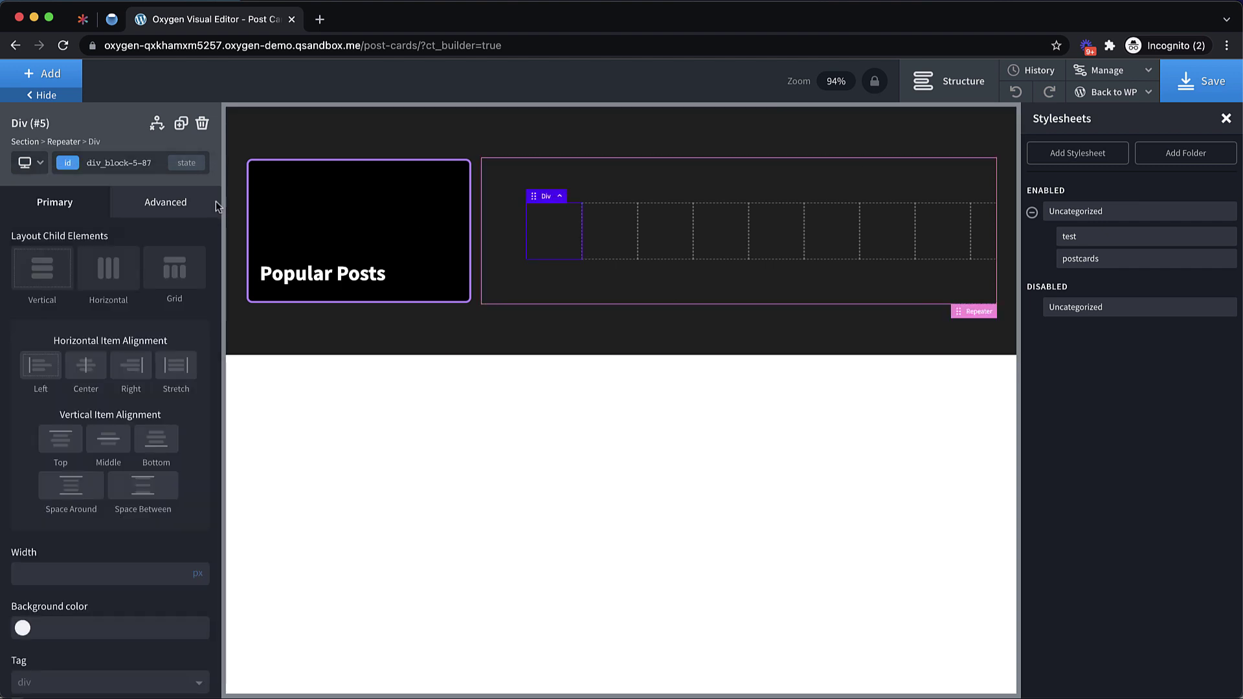
left_click(91, 169)
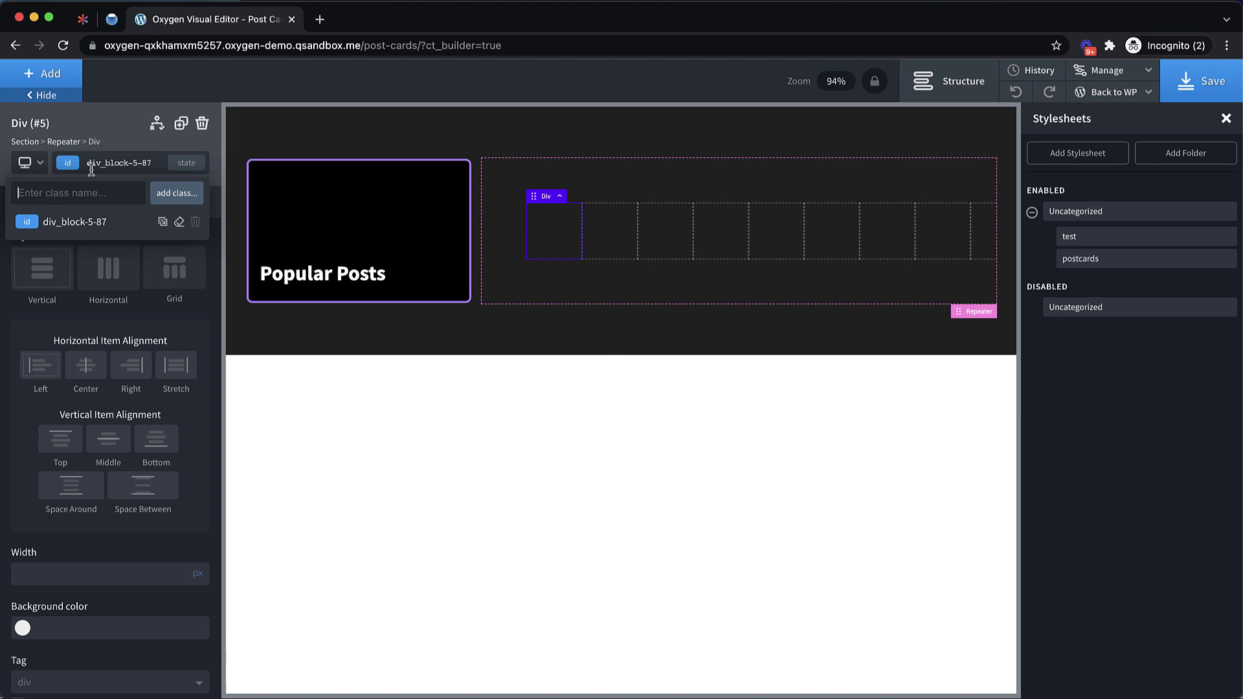
type("post")
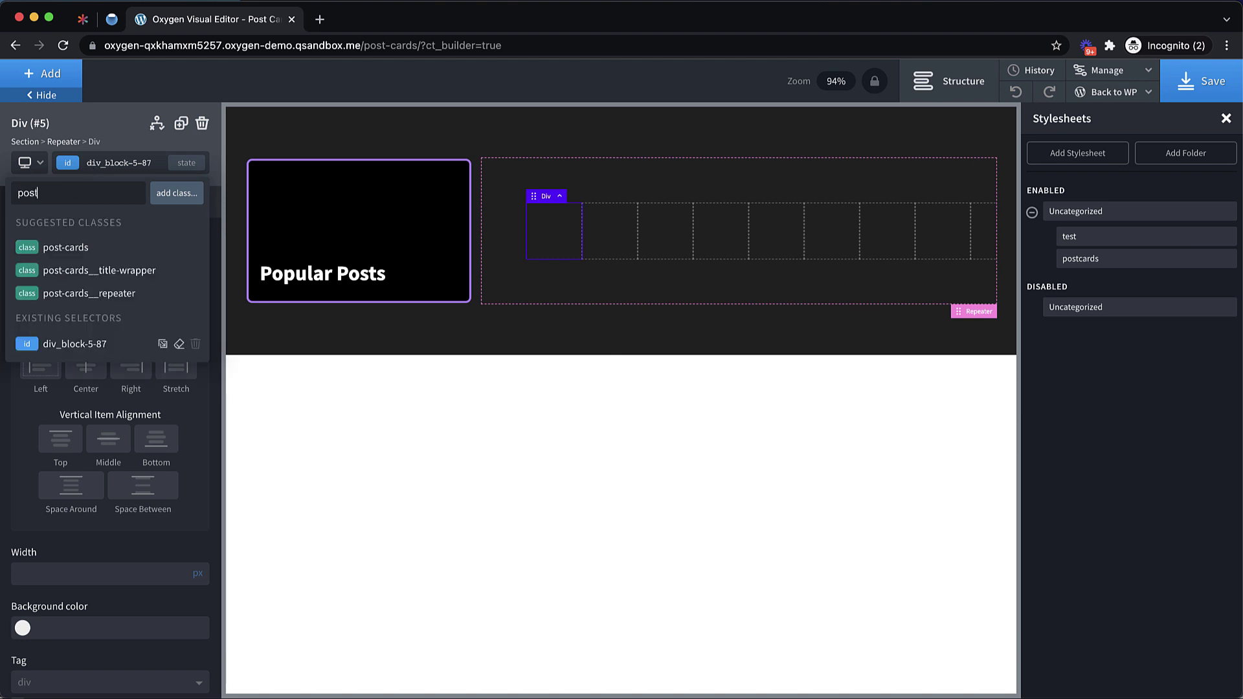
type("-cards__card")
key("Return")
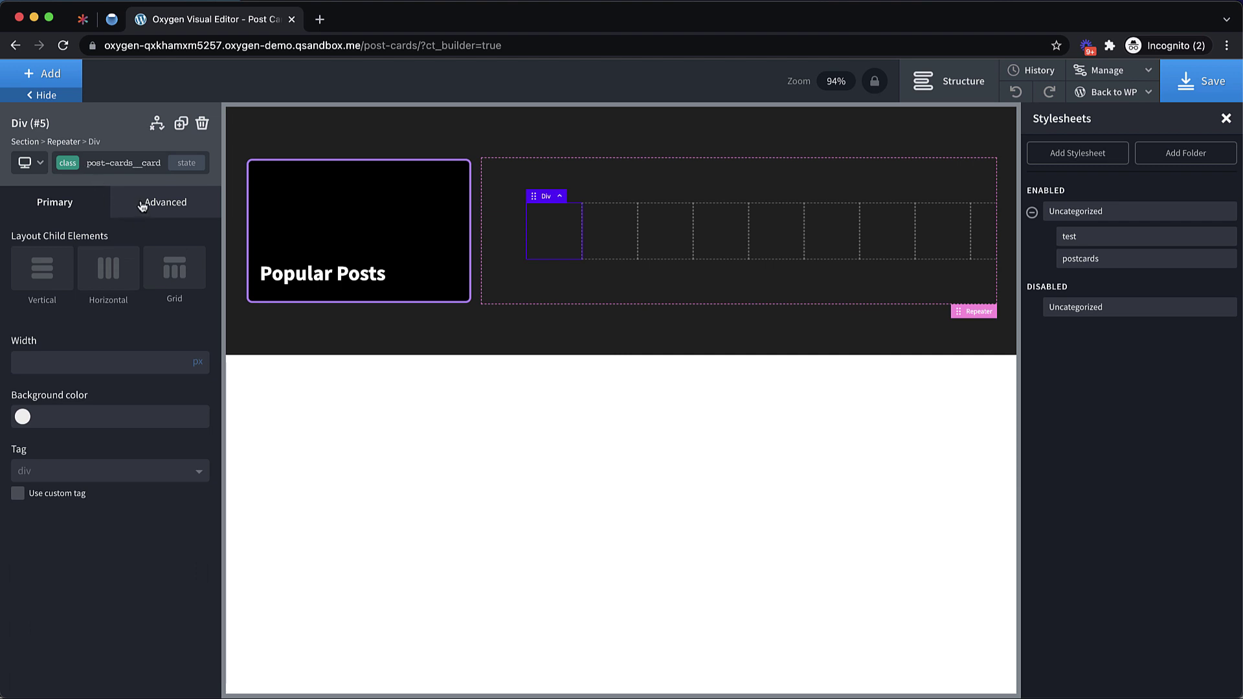
- Give the post card a #474747 grey background from the dark global colour
left_click(23, 418)
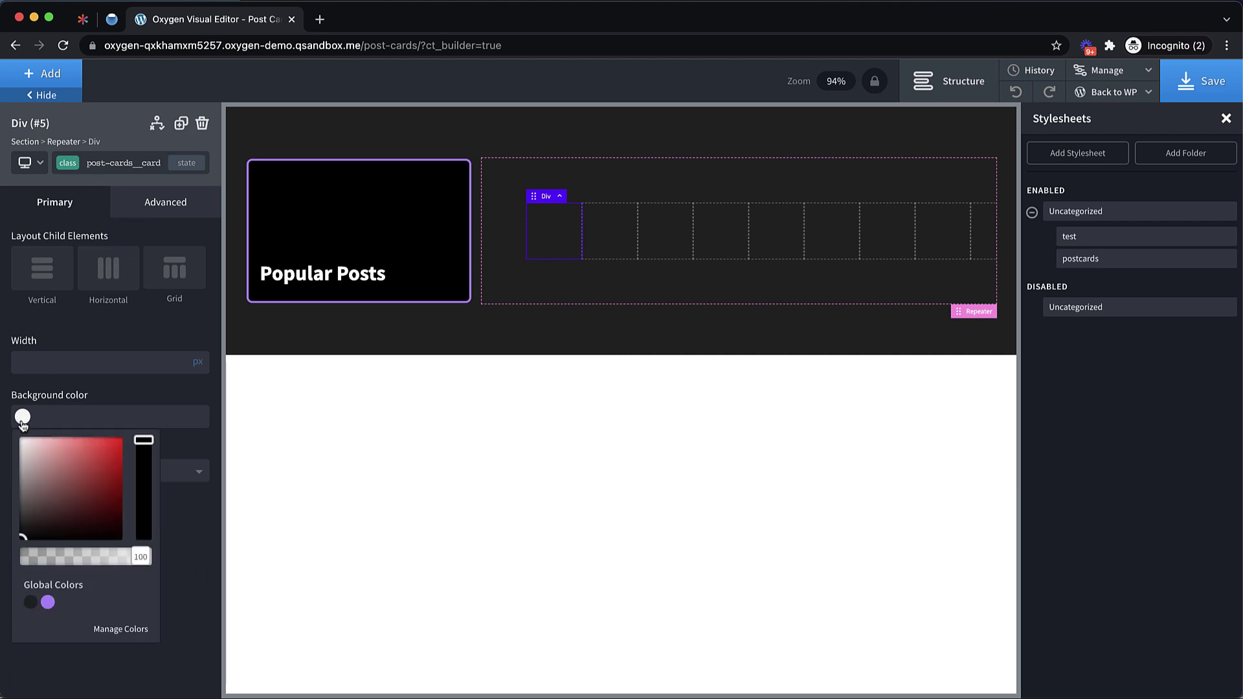
left_click(31, 603)
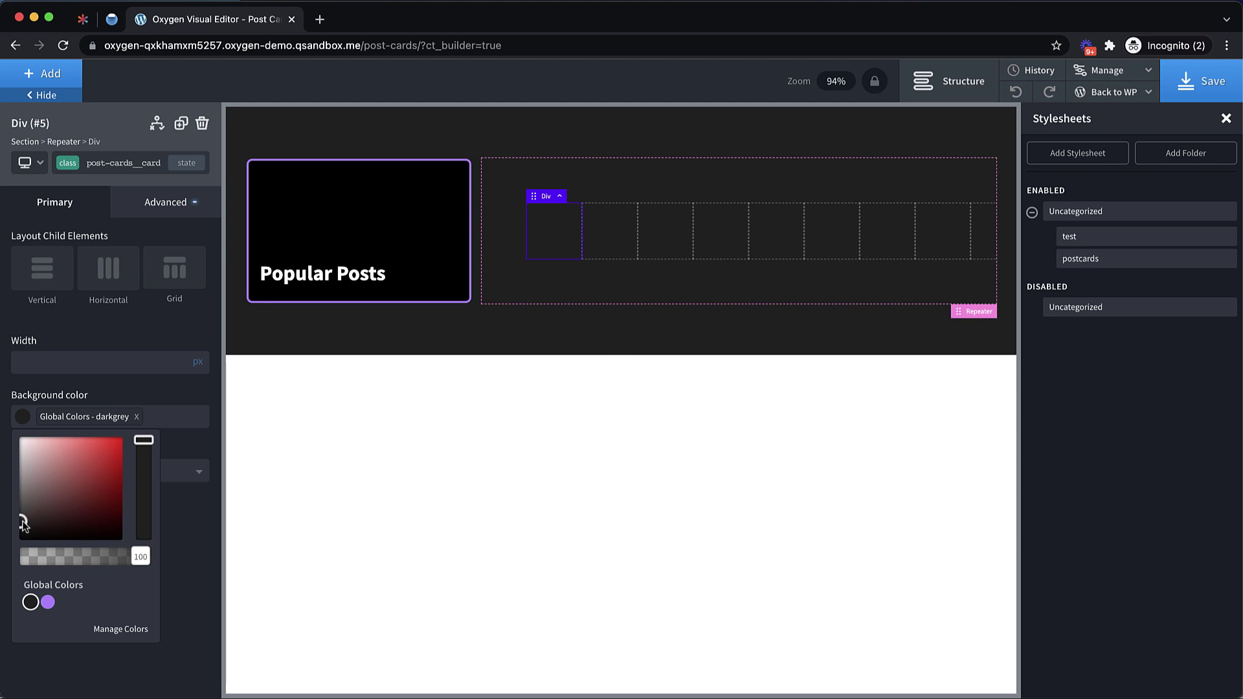
left_click_drag(22, 520, 19, 516)
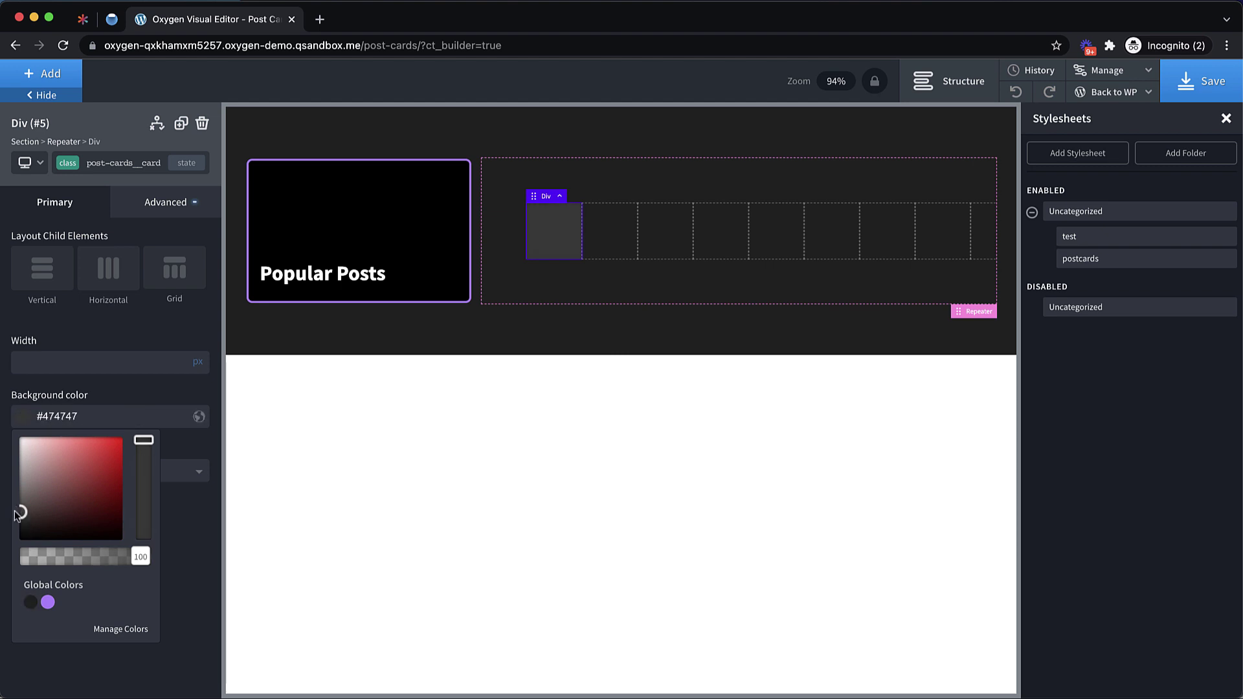
left_click(172, 220)
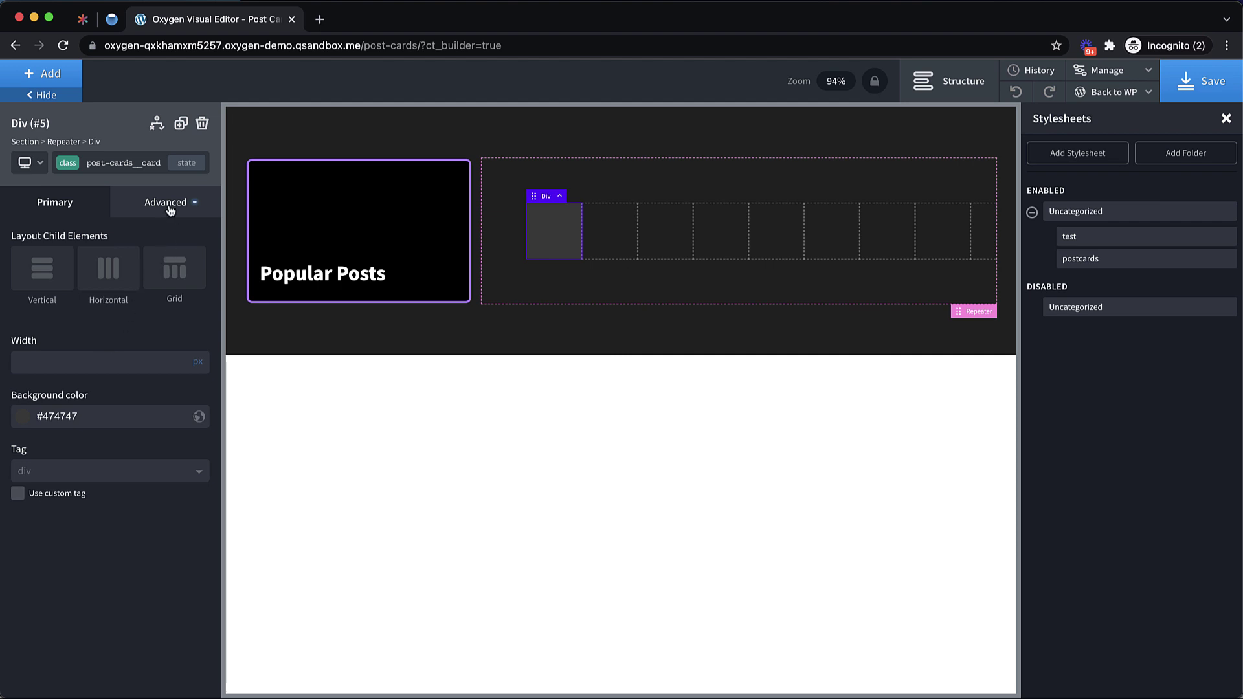
- Set the card's minimum width to 300 px and padding to 16 px on all sides
left_click(169, 204)
left_click(130, 288)
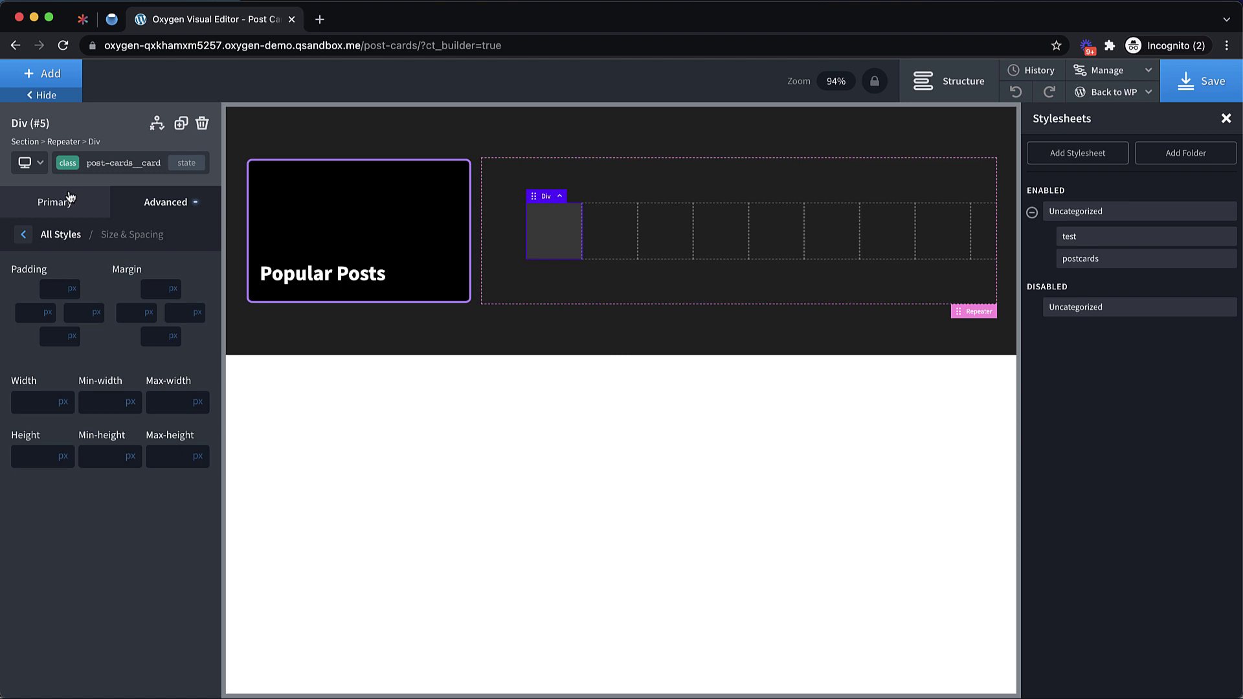
left_click(79, 166)
left_click(71, 219)
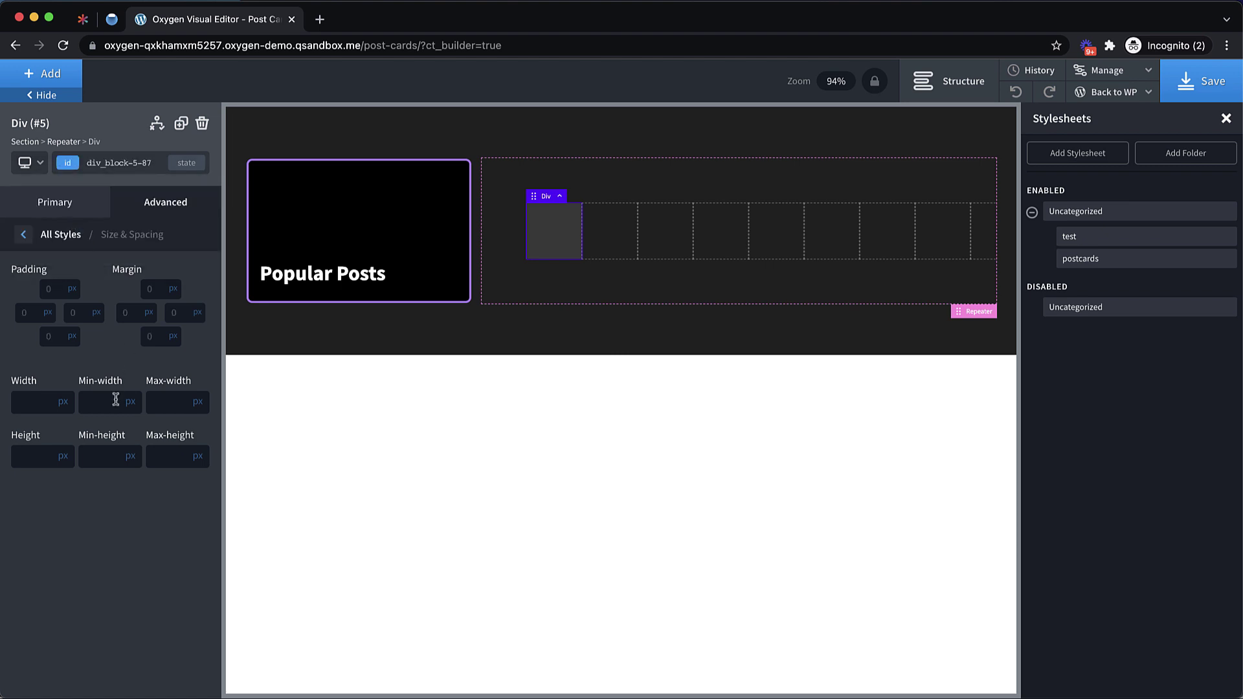
type("300")
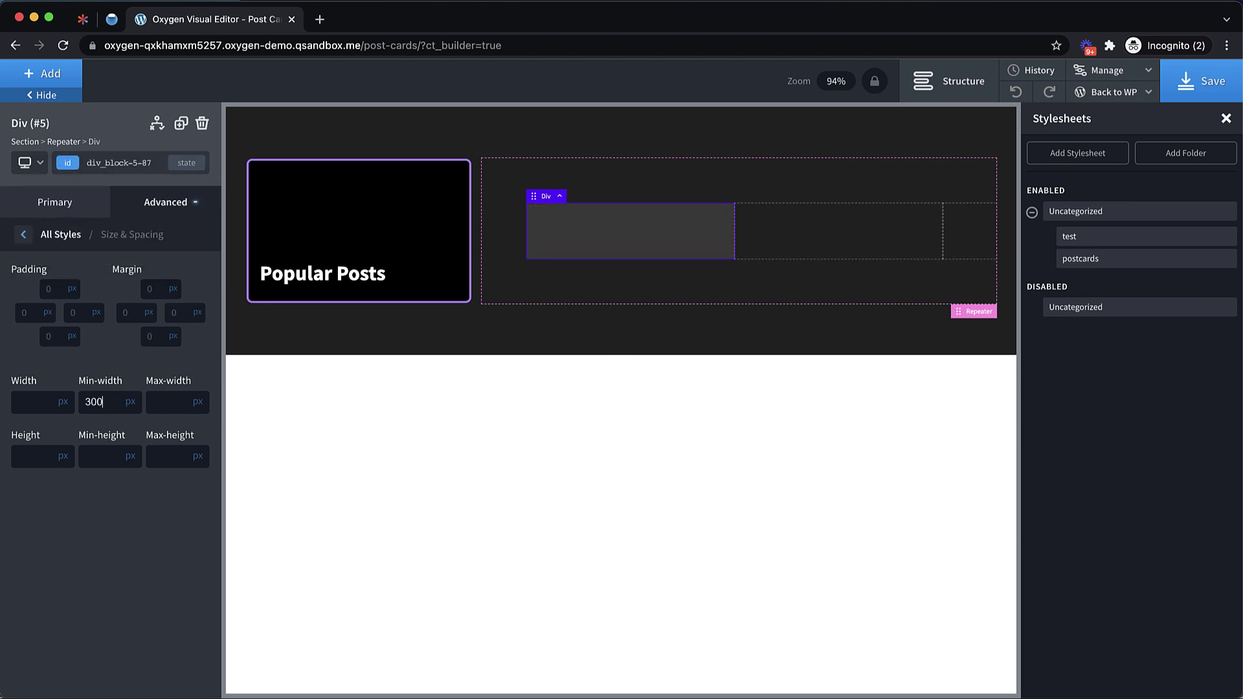
left_click(59, 290)
left_click(57, 356)
- Round the card's corners with an 8 px border radius
left_click(147, 216)
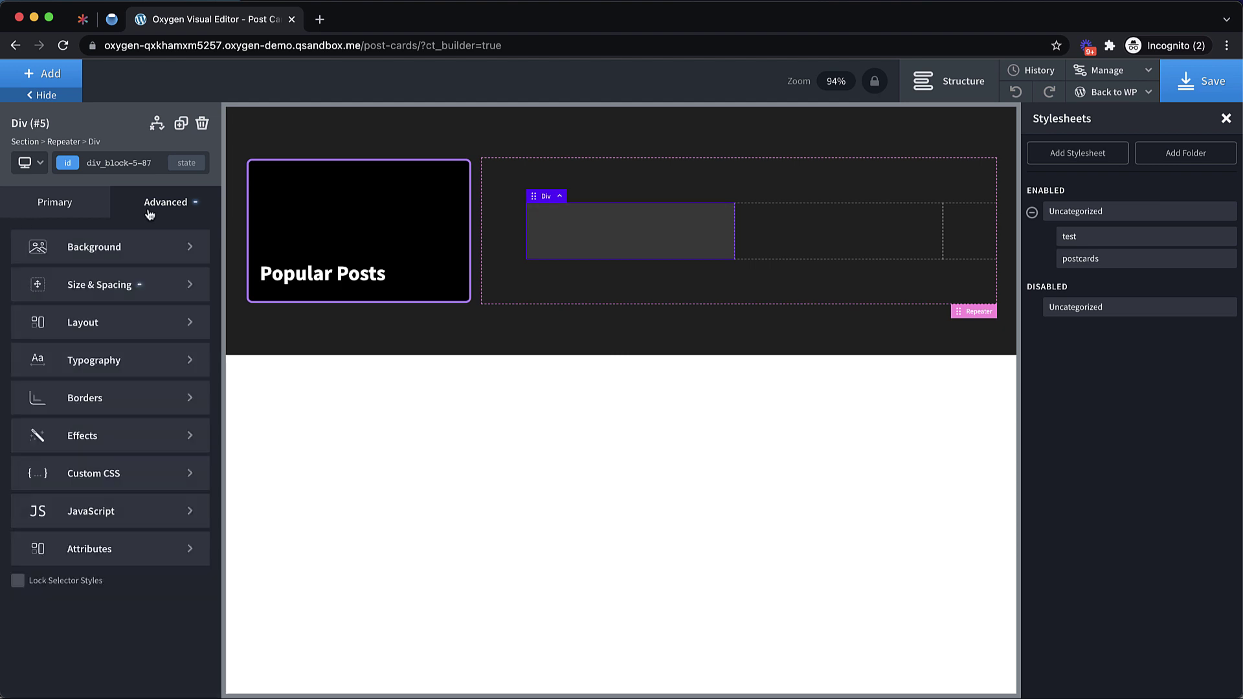
left_click(110, 401)
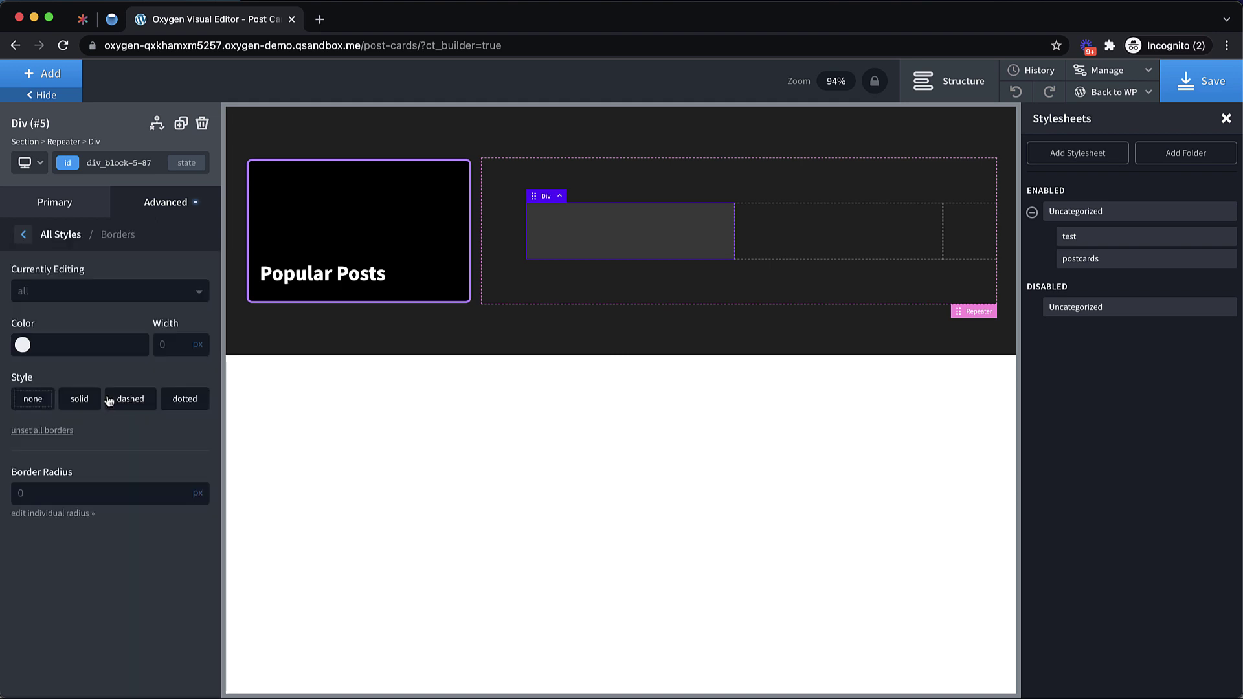
left_click(41, 497)
- Add a text block reading 'Posted on' followed by the dynamic post date
left_click(54, 69)
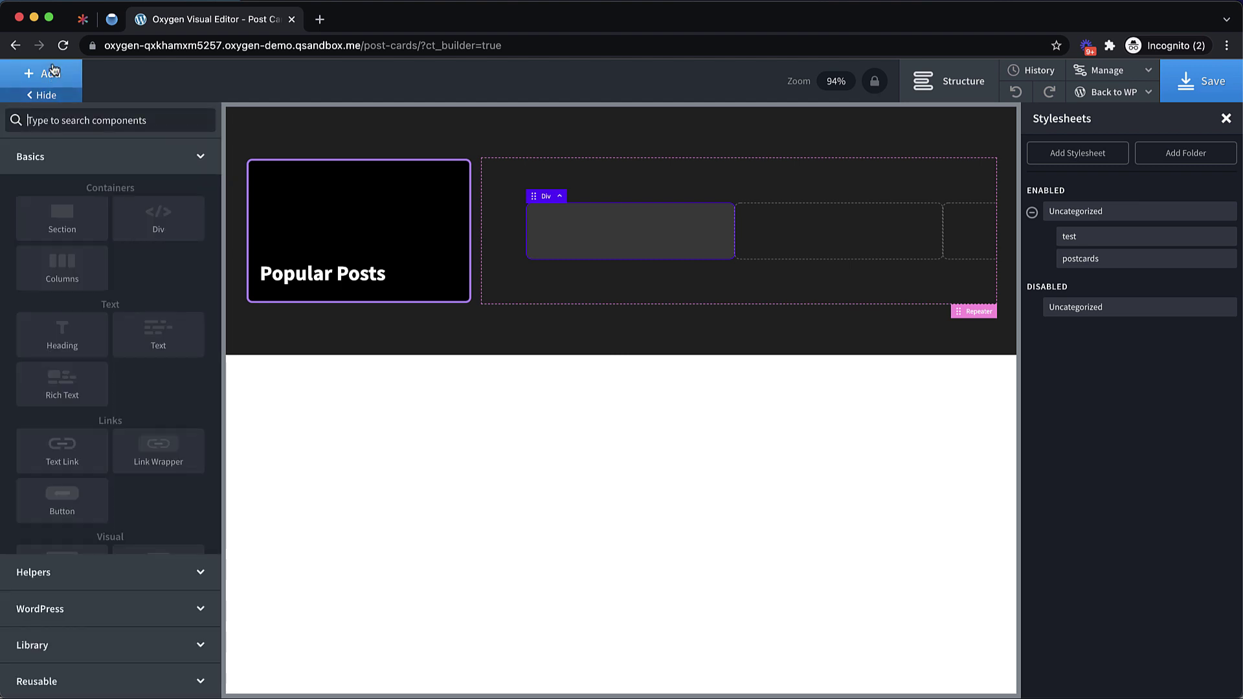
left_click(162, 333)
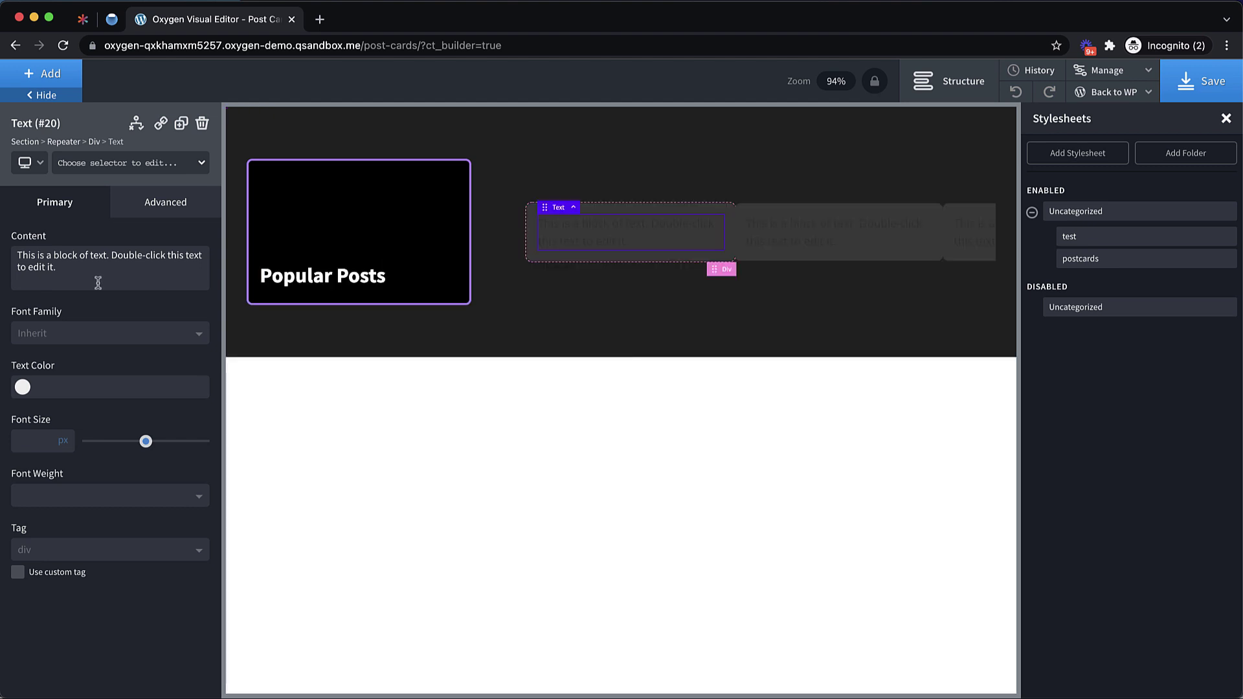
double_click(581, 241)
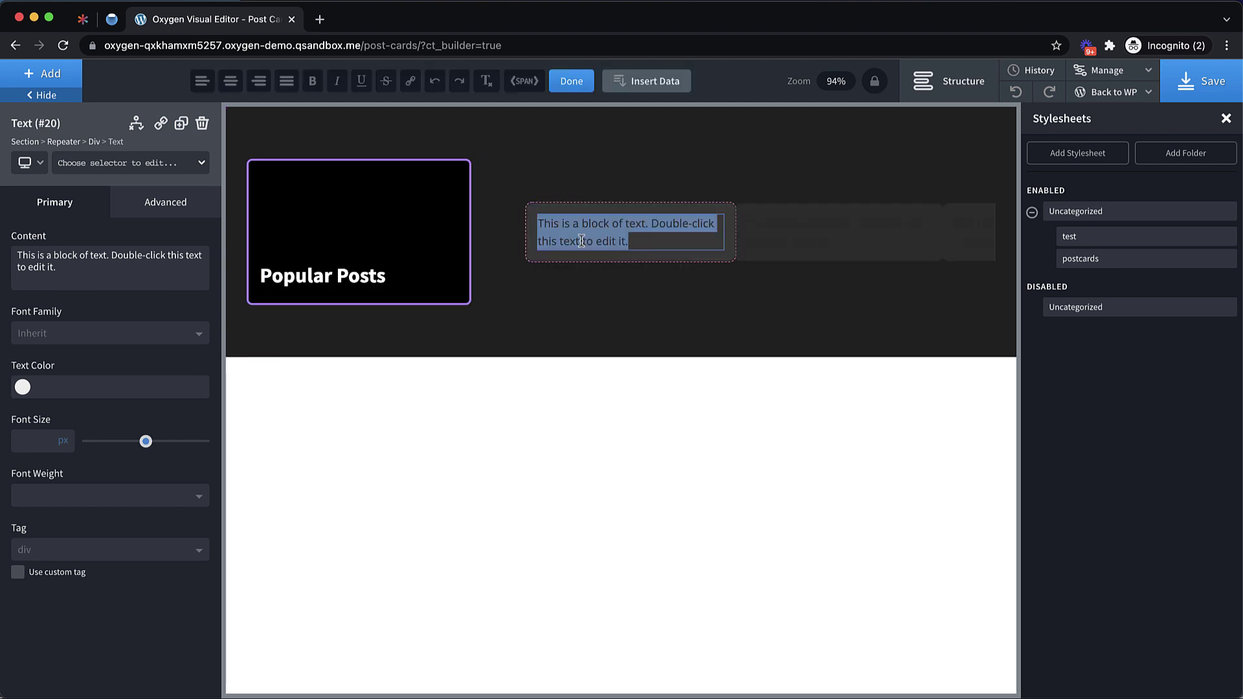
type("Posted o")
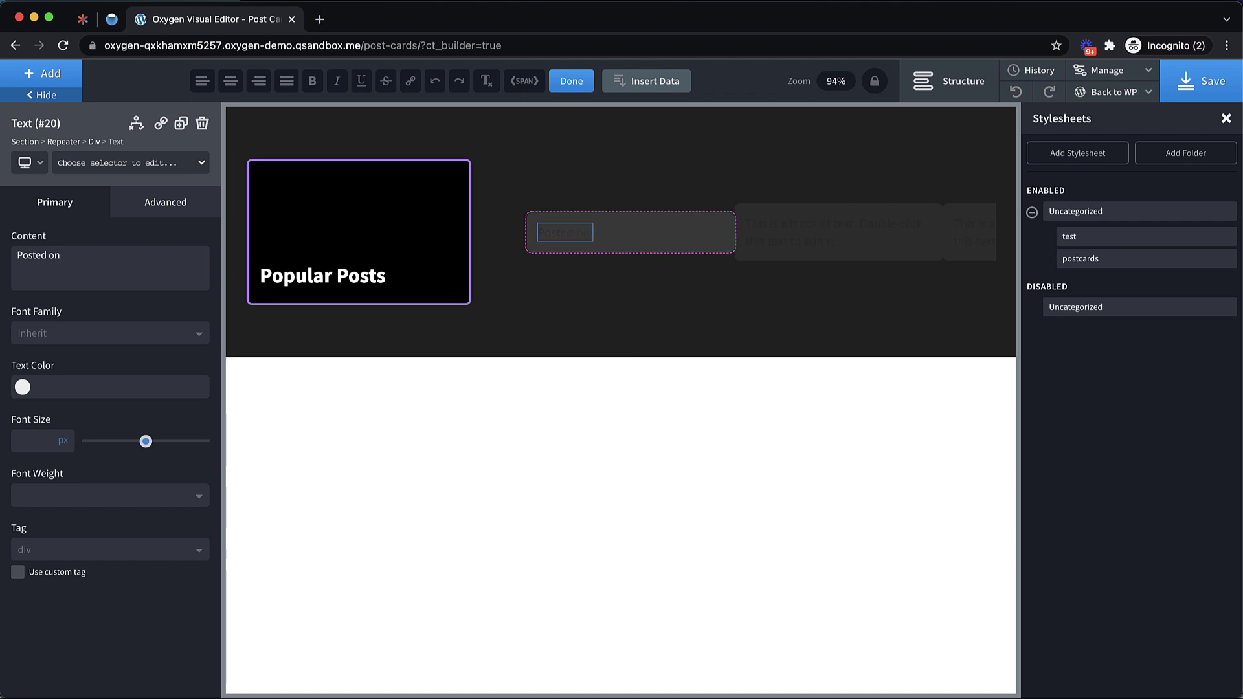
type("n")
left_click(668, 86)
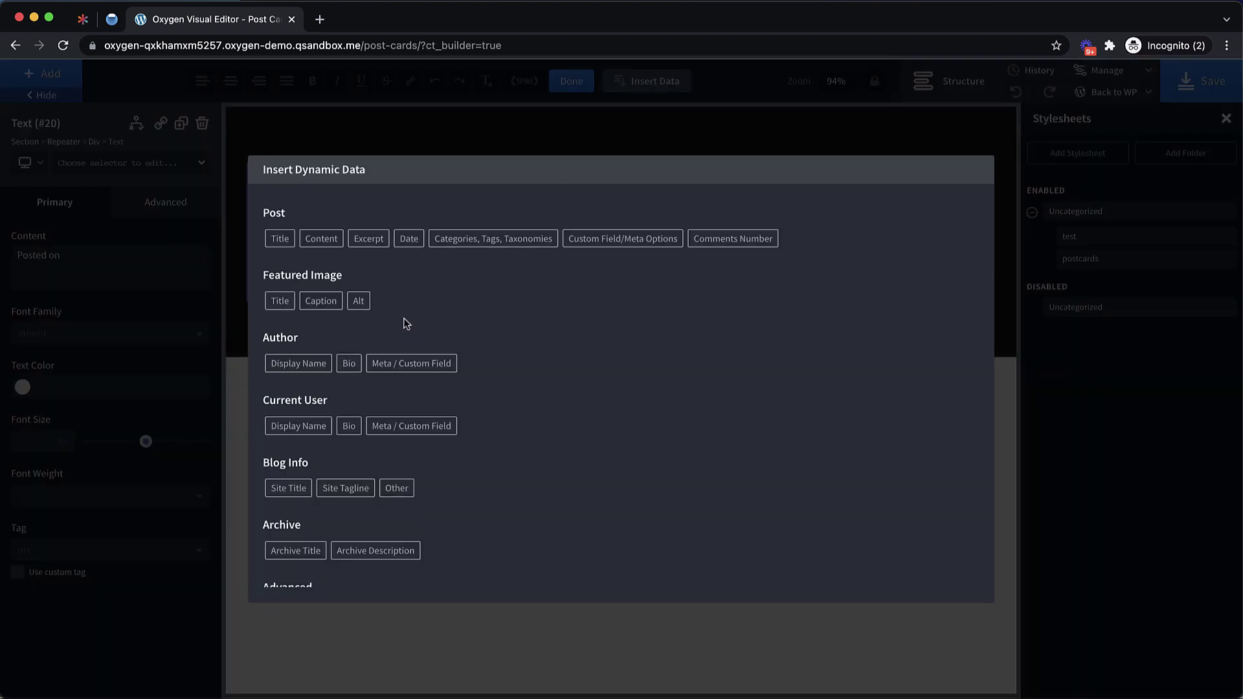
left_click(409, 239)
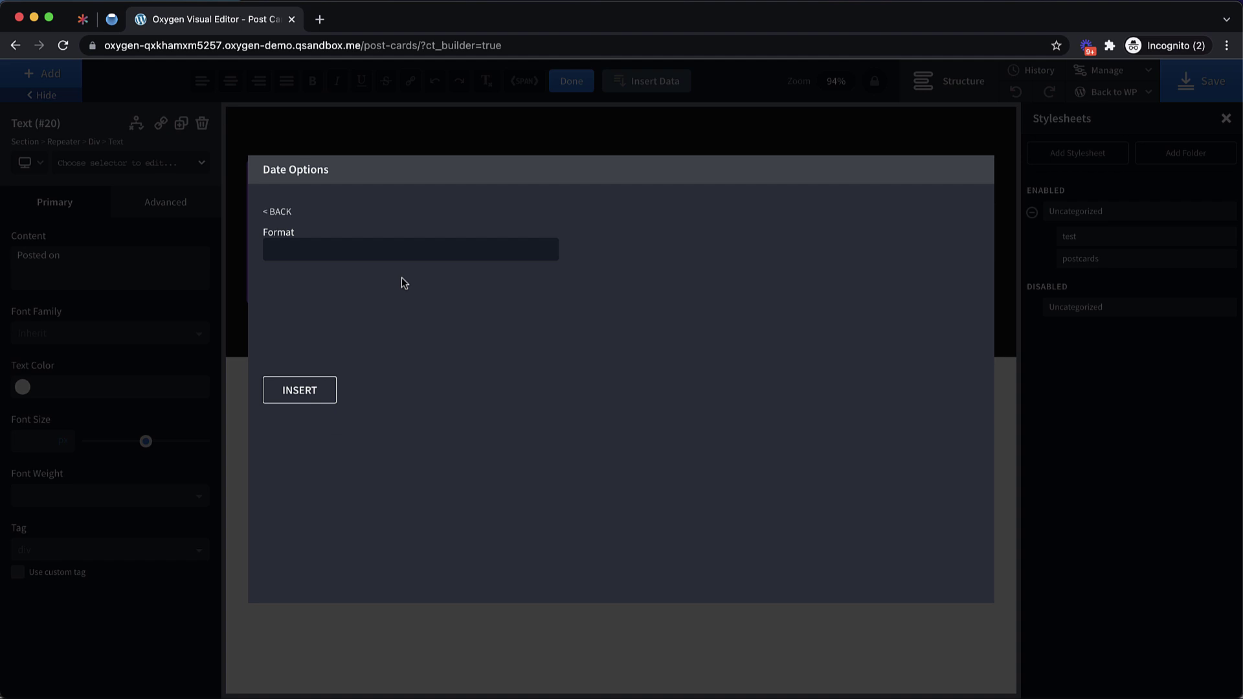
left_click(300, 390)
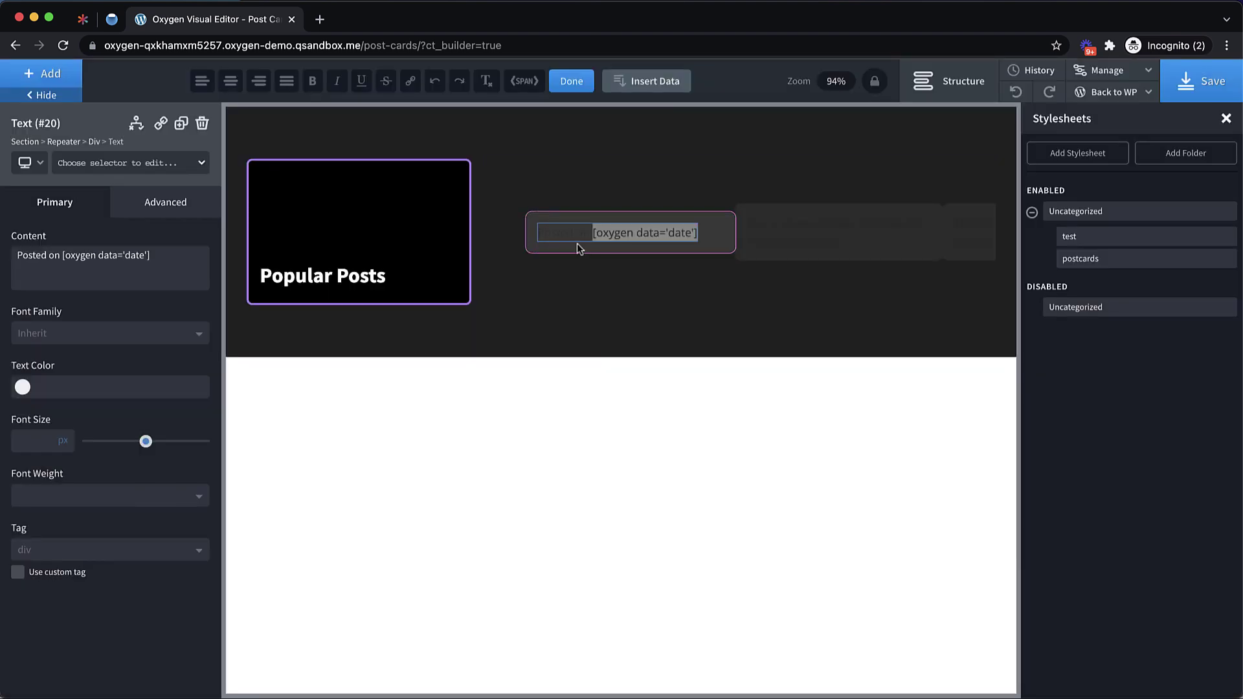
left_click(563, 255)
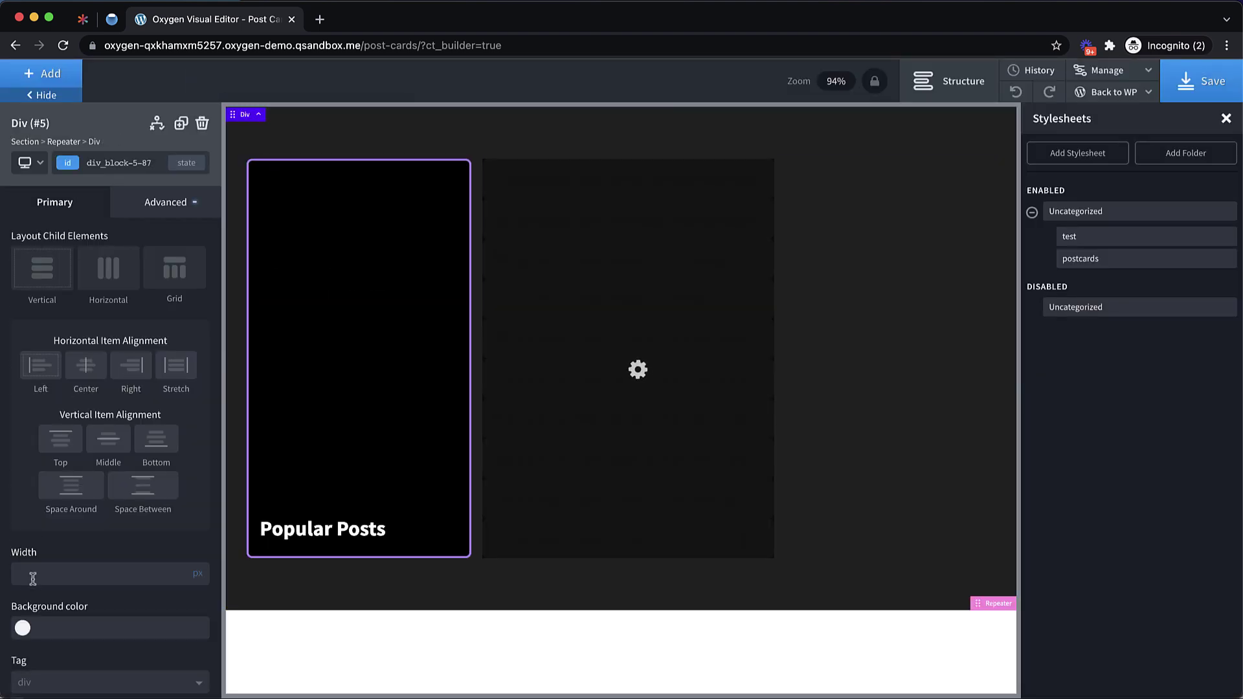
- Make the card's text colour white (#ffffff)
scroll(22, 583, "down", 1)
scroll(33, 589, "up", 1)
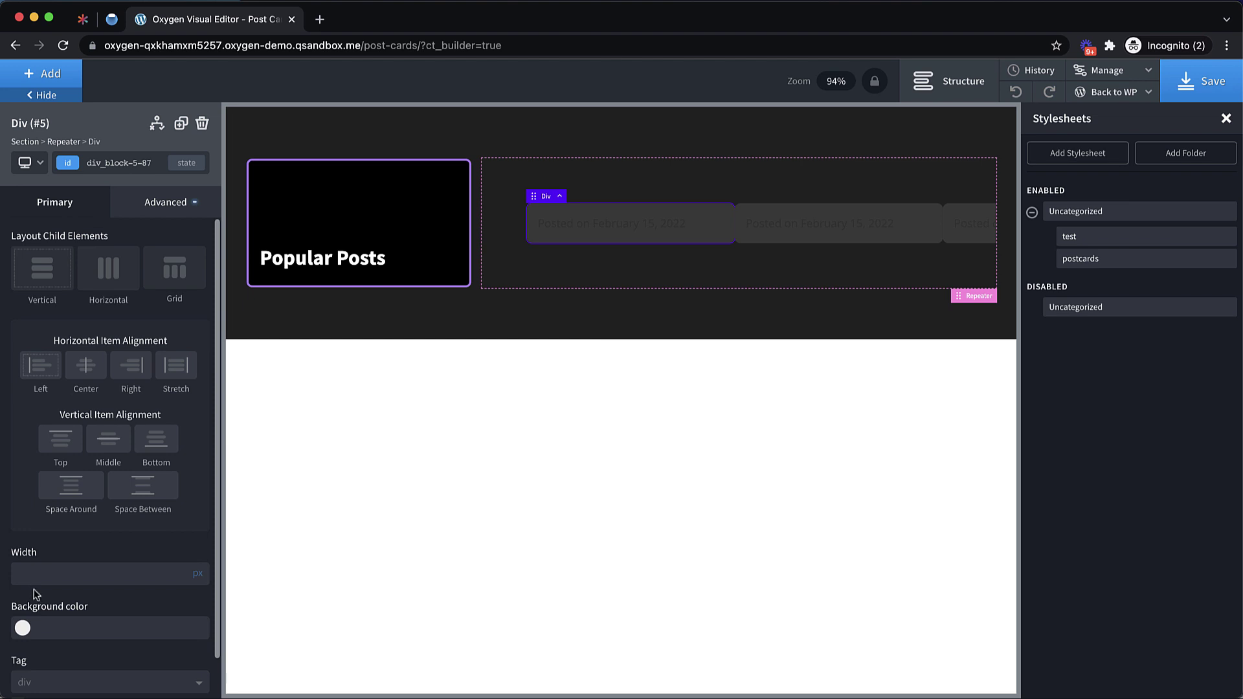
left_click(157, 205)
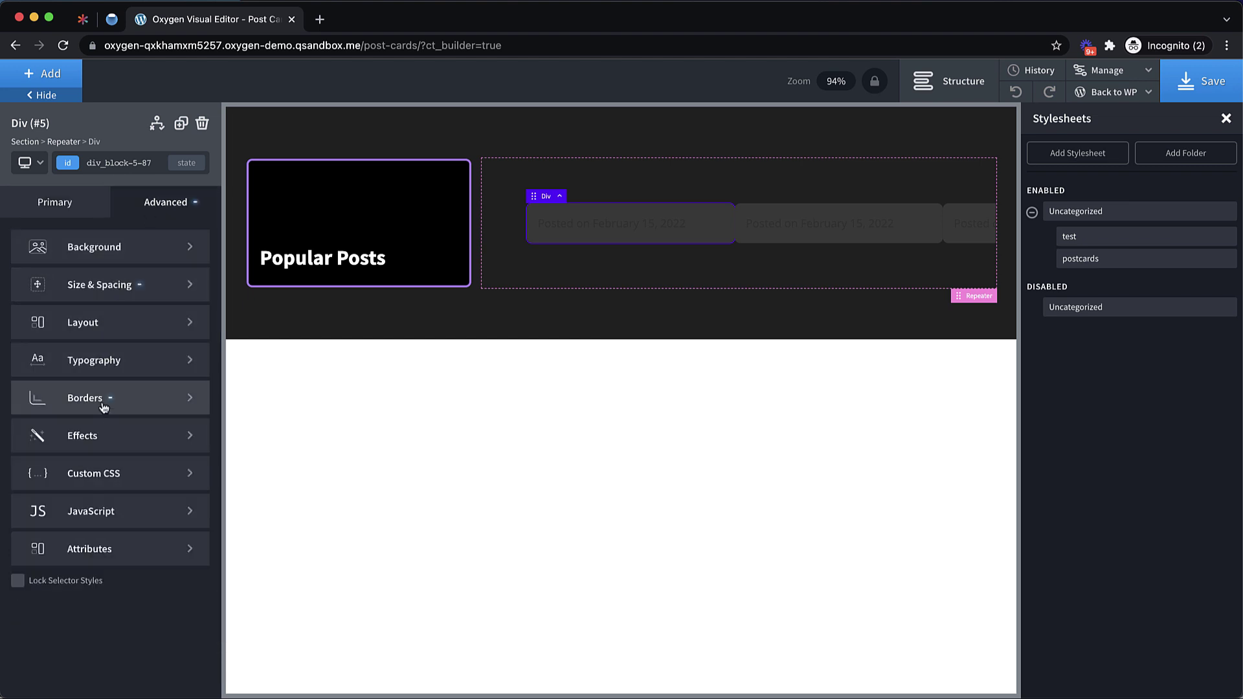
left_click(124, 364)
left_click(23, 347)
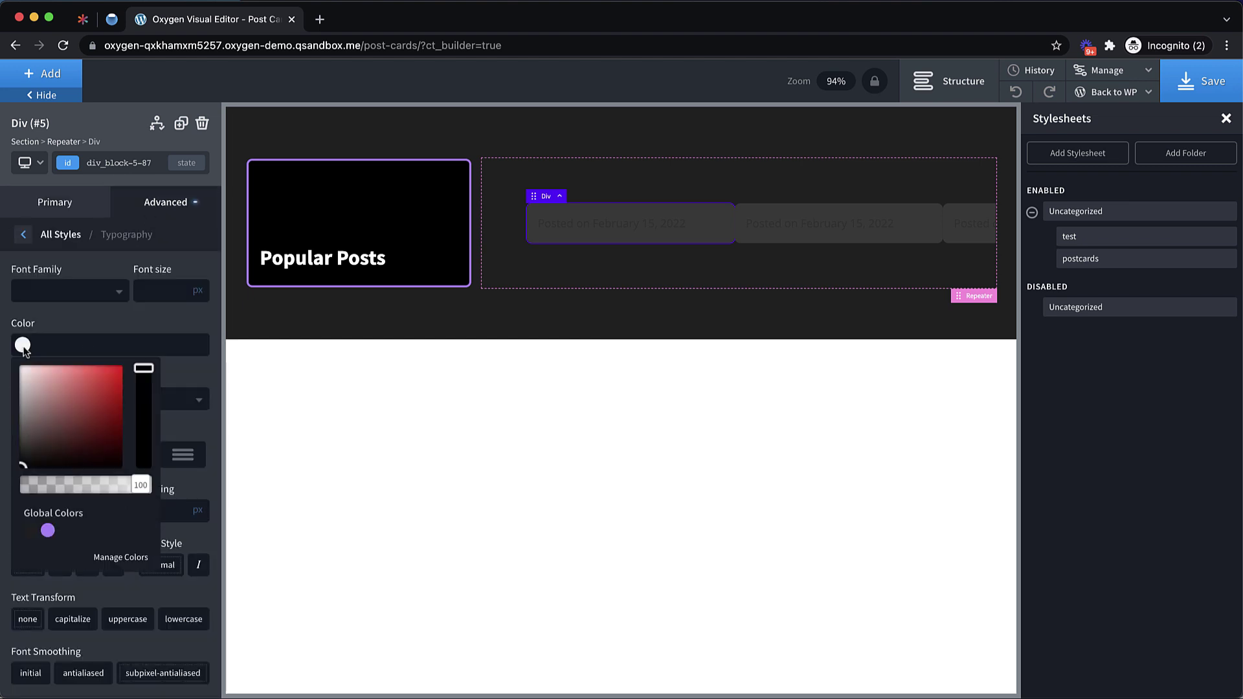
left_click(2, 322)
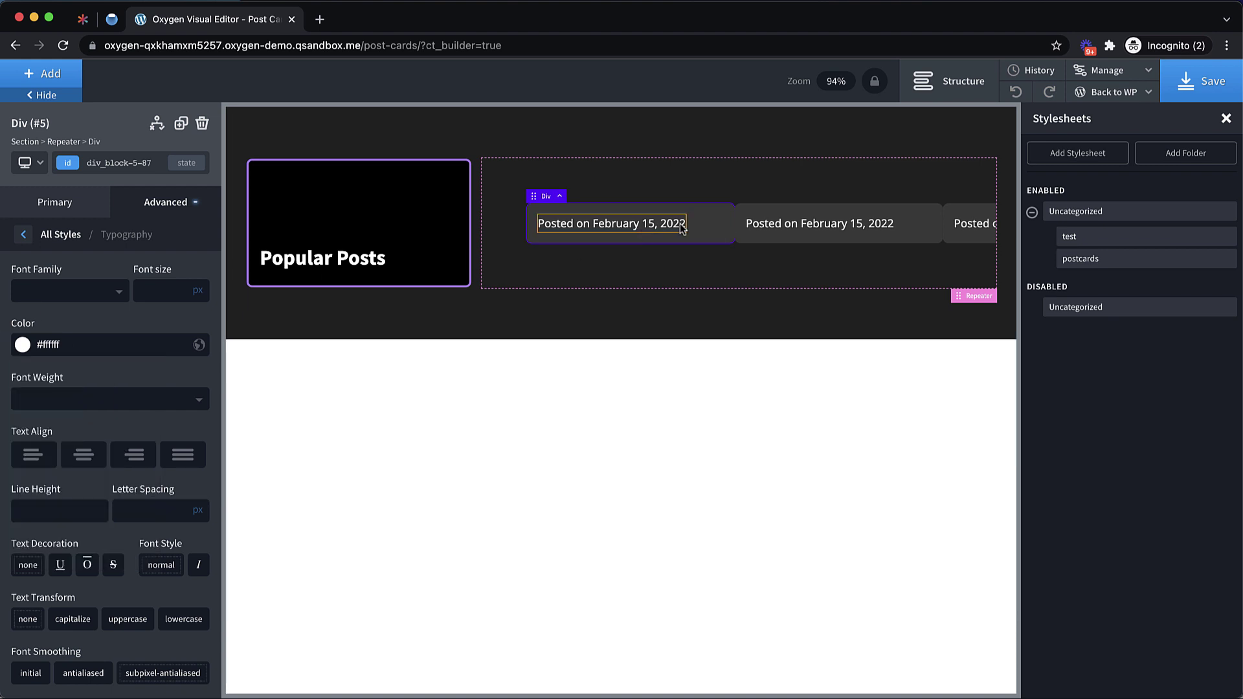
- Add a text link to the card pointing to each post's permalink
left_click(40, 74)
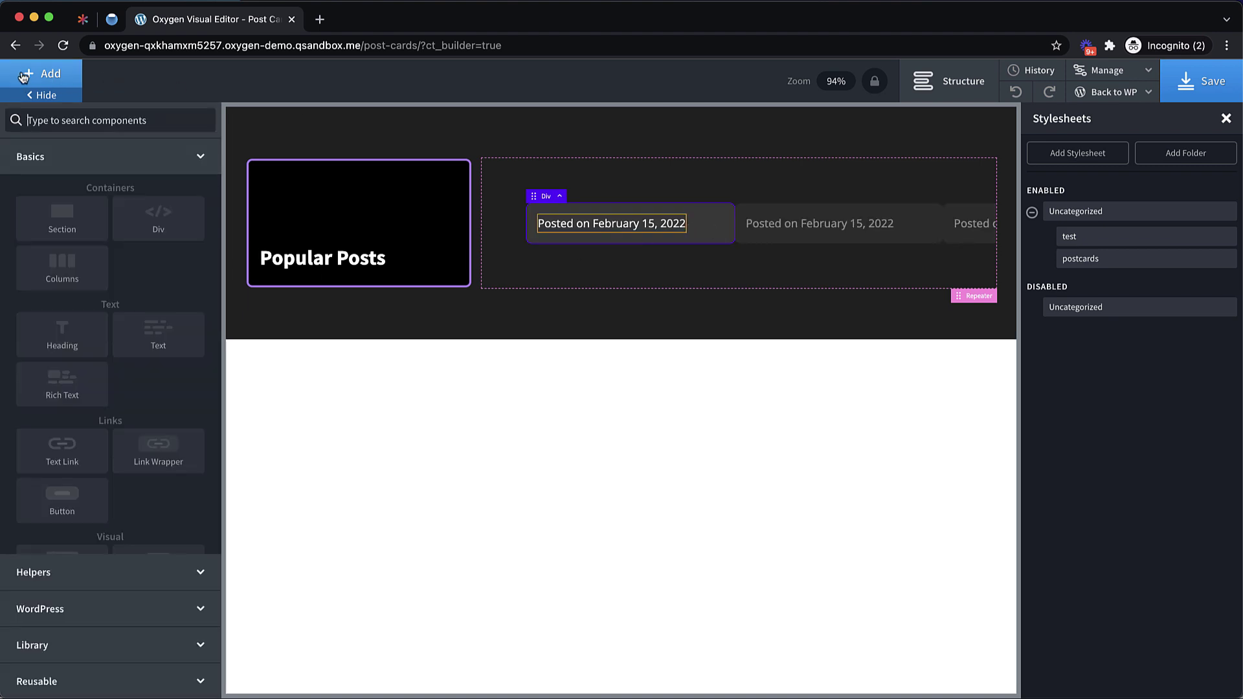
left_click(159, 337)
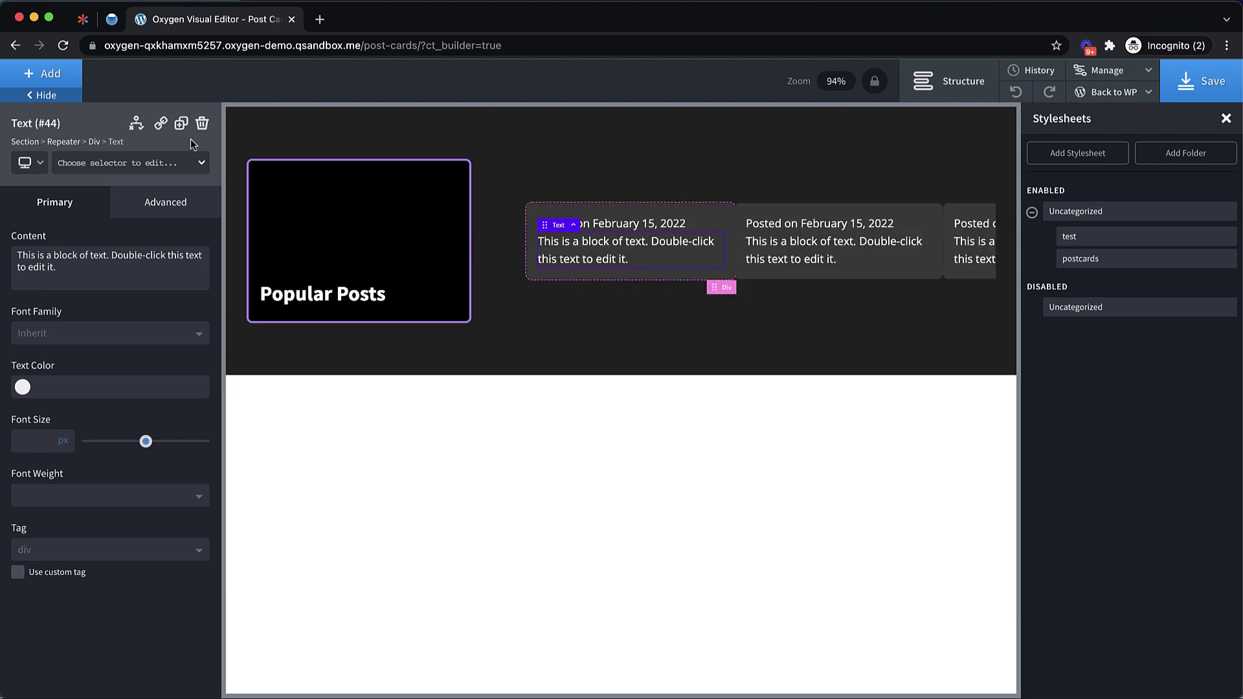
left_click(161, 123)
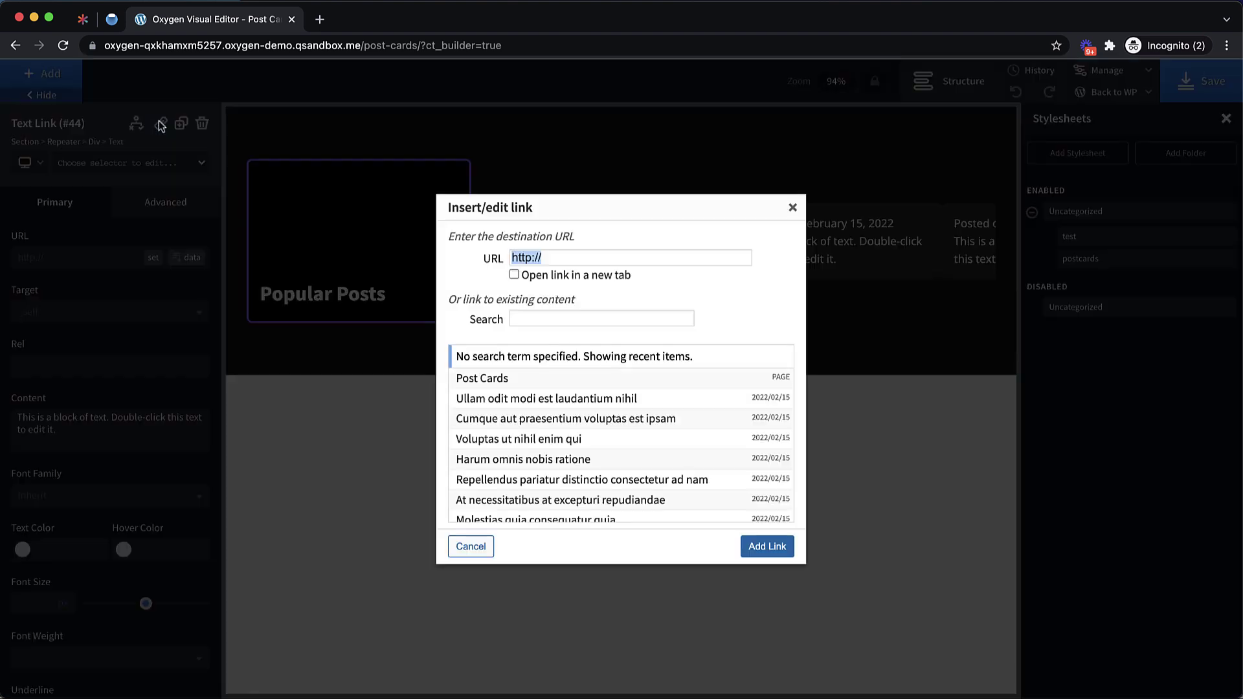
left_click(763, 554)
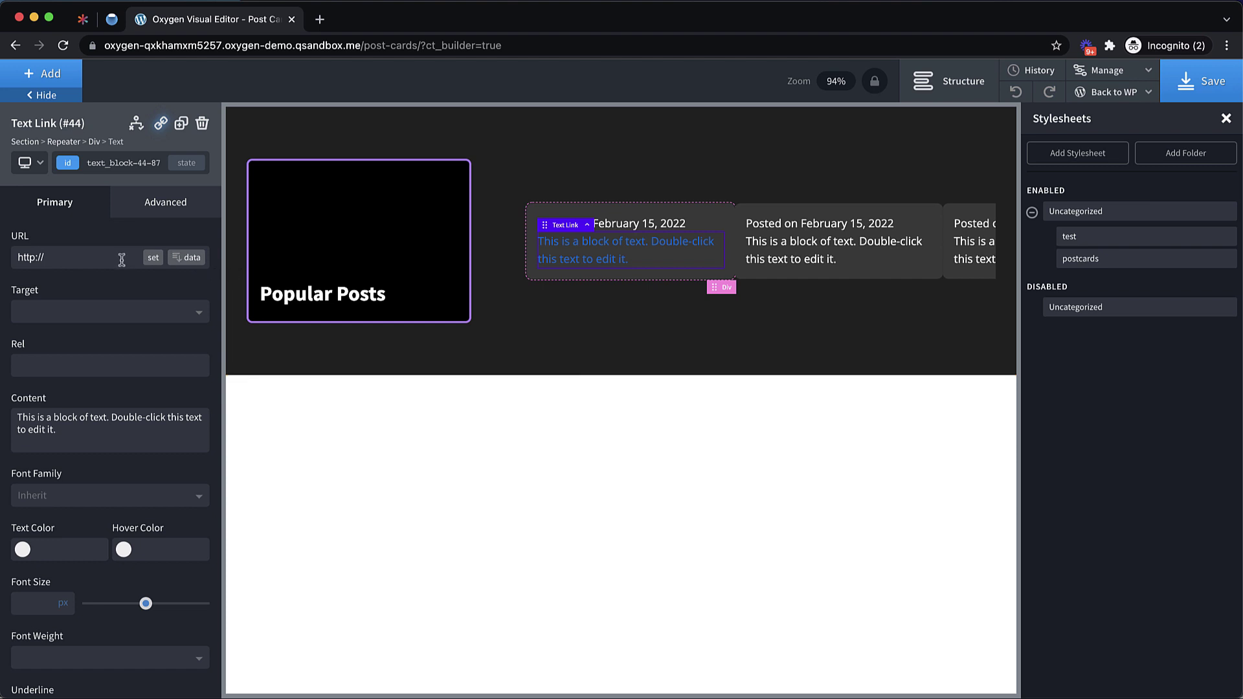
left_click(180, 261)
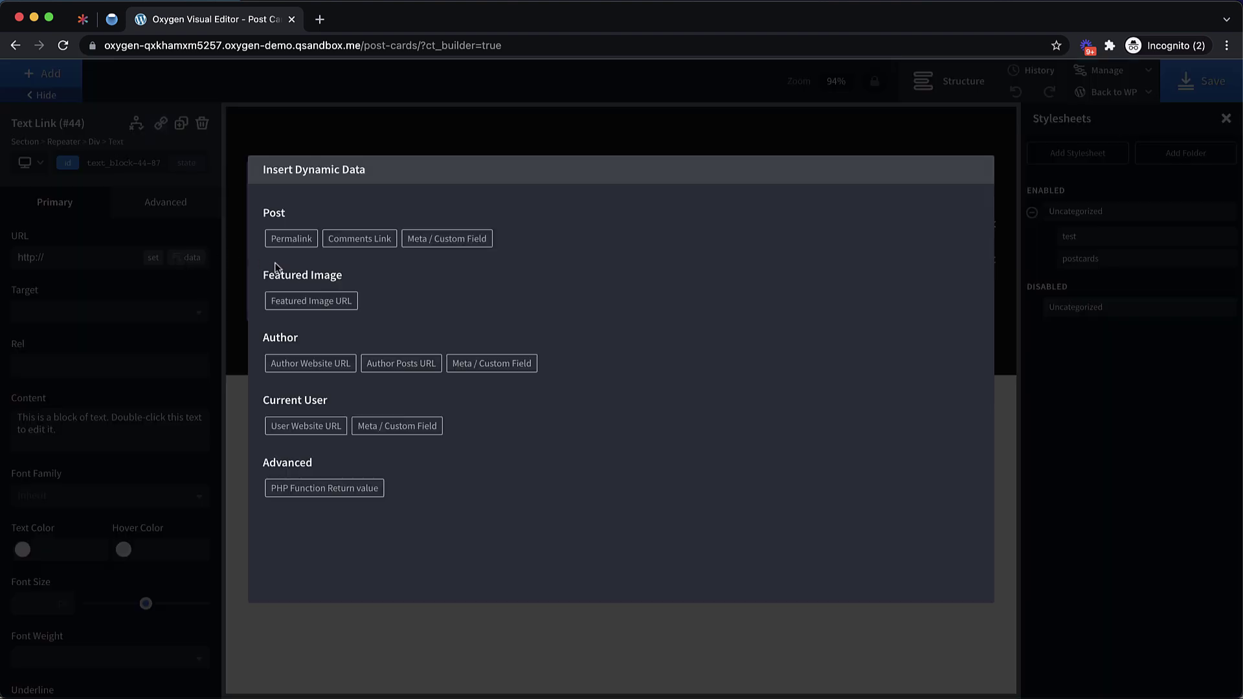
left_click(283, 240)
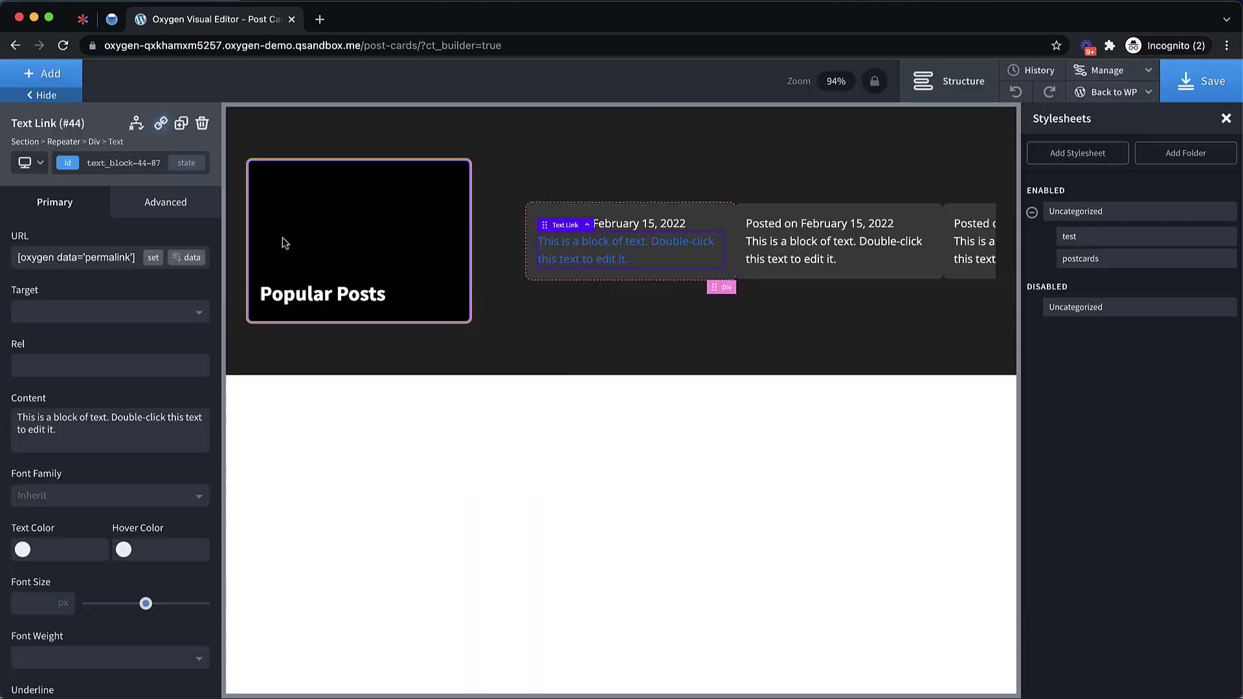
- Insert the dynamic post title as the link's text
double_click(596, 260)
left_click(647, 83)
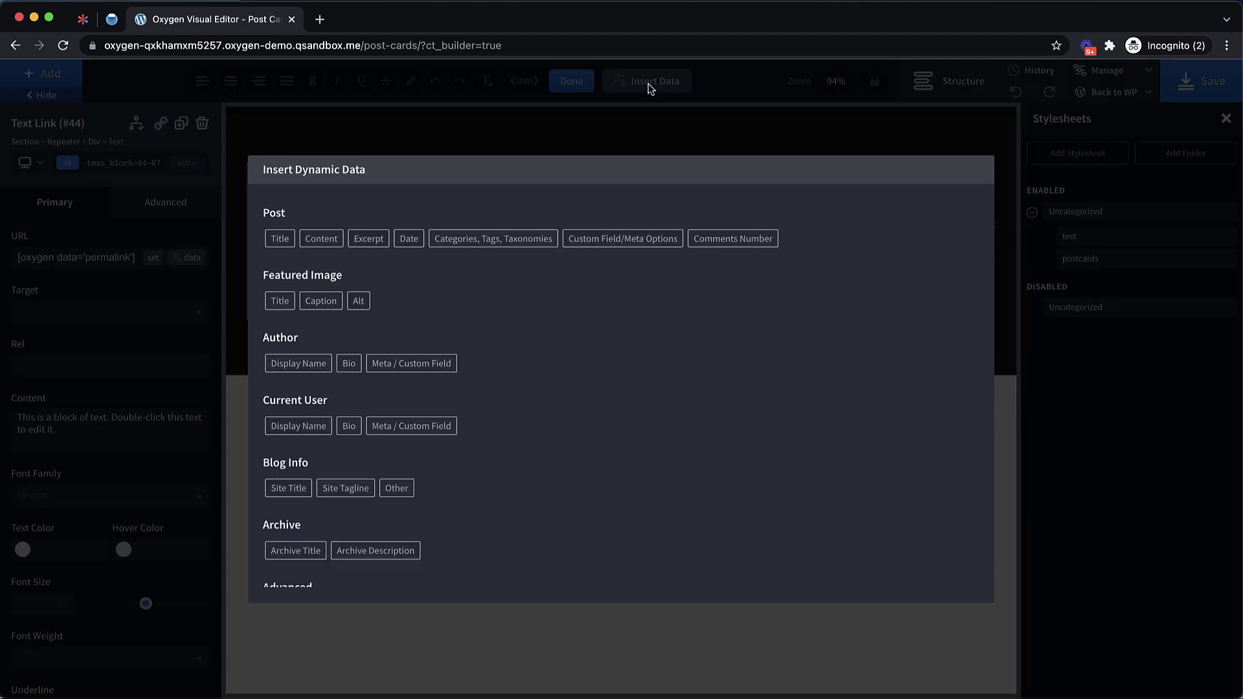
left_click(283, 240)
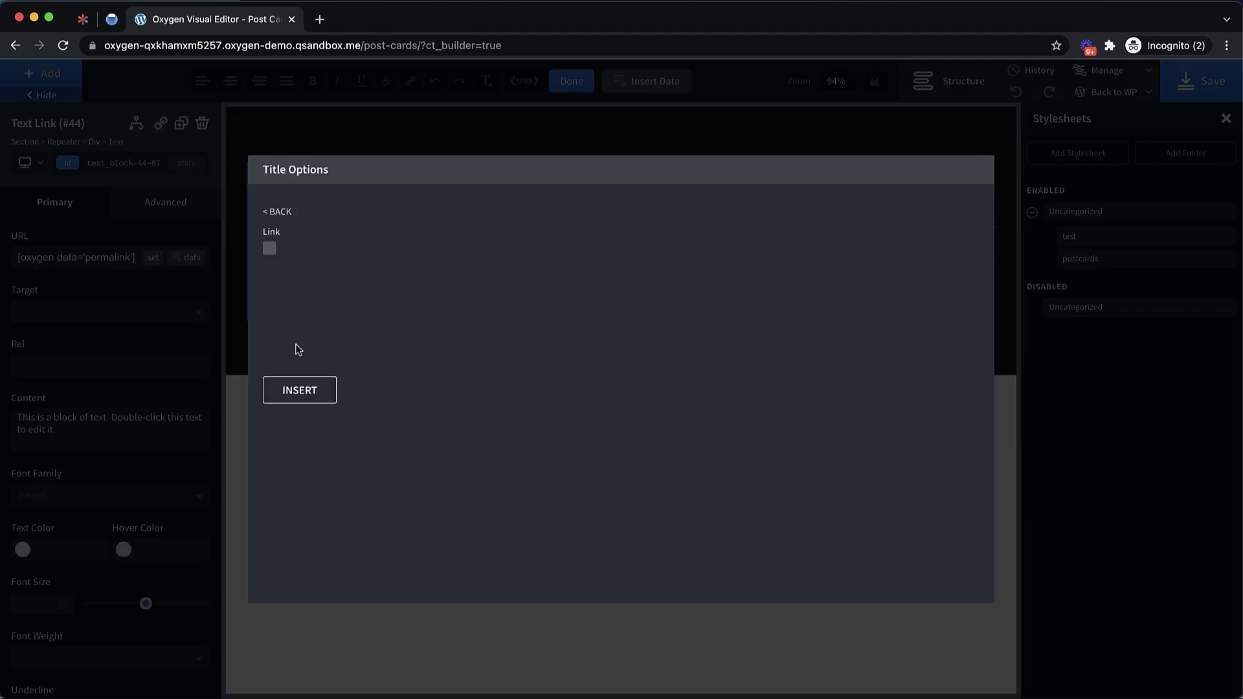
left_click(285, 400)
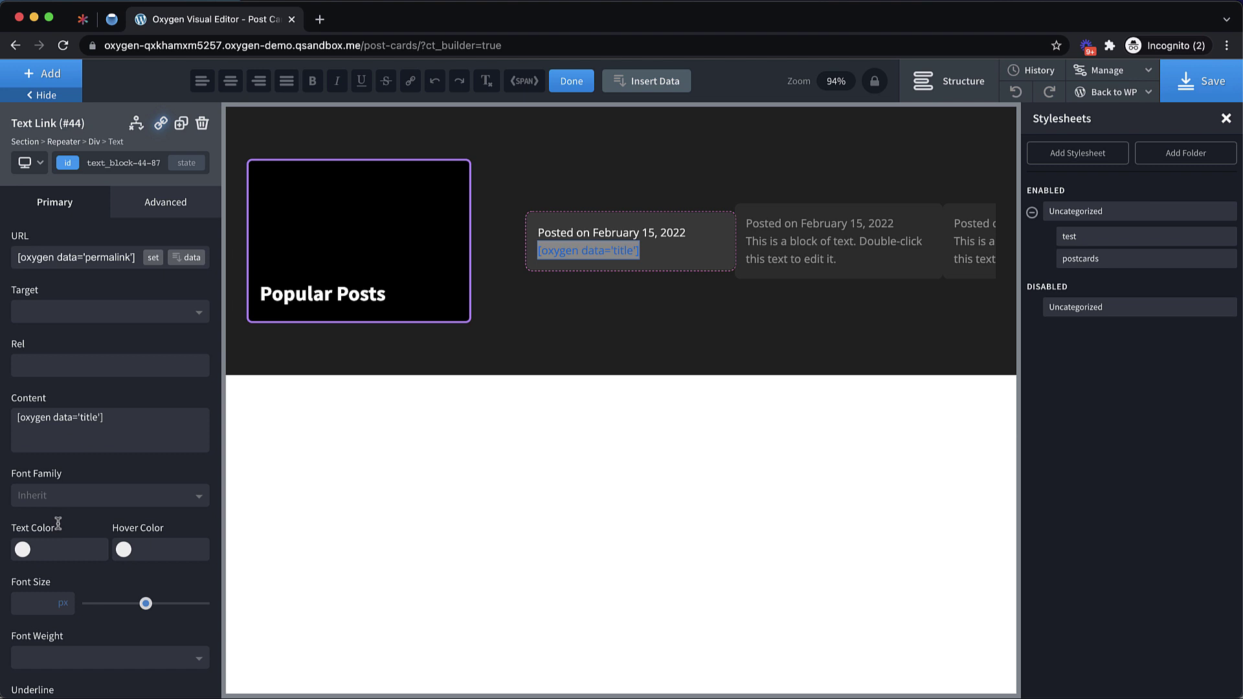
- Style the title link white, 32 px, with font weight 600
left_click(23, 549)
left_click(33, 593)
left_click_drag(33, 592, 21, 571)
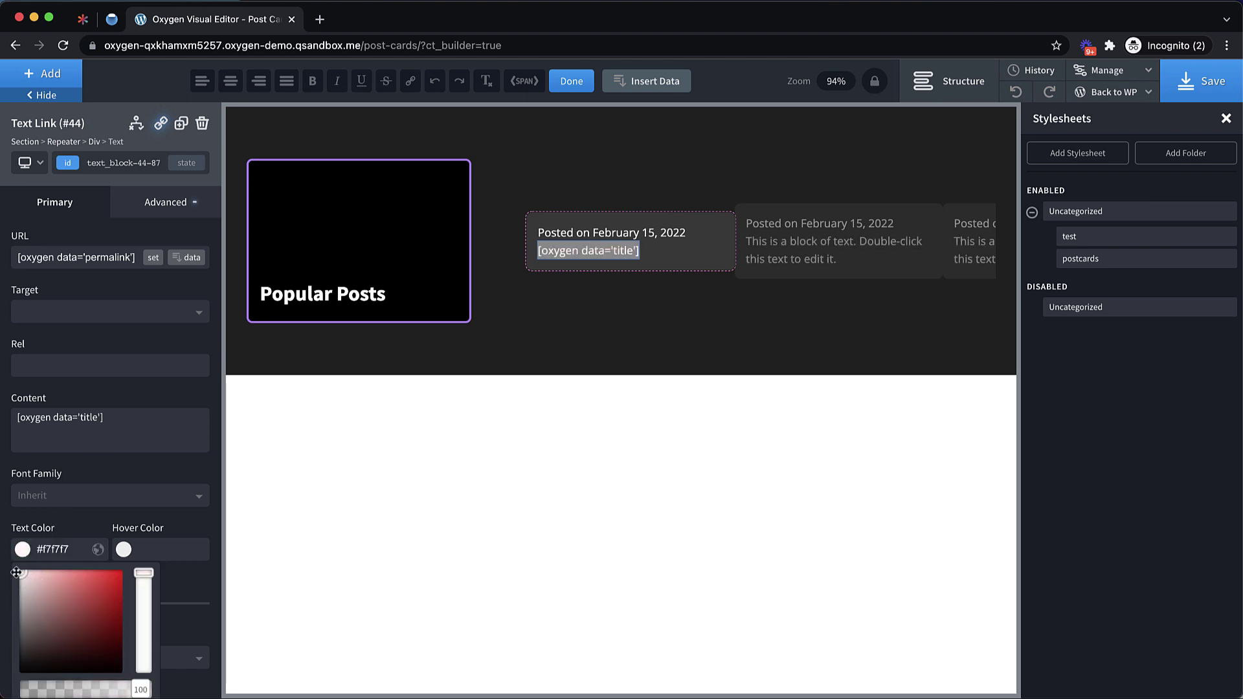
left_click(9, 566)
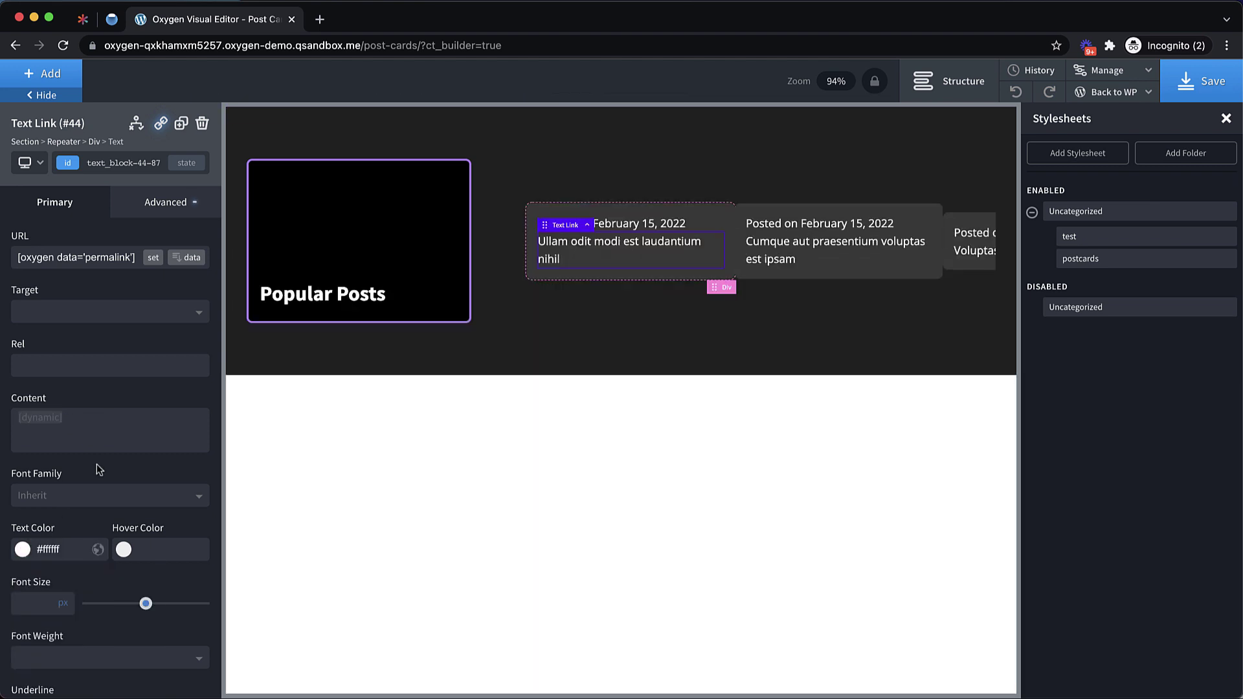
scroll(96, 470, "down", 1)
left_click(24, 550)
type("32")
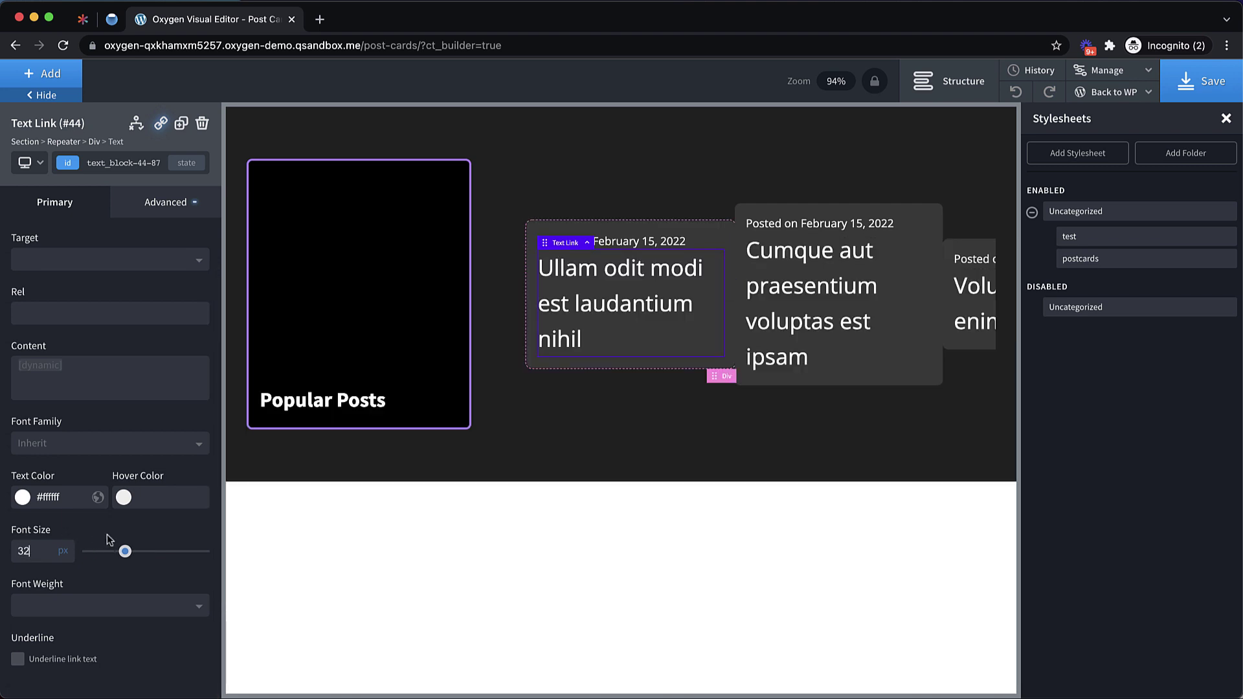
left_click(46, 608)
scroll(45, 622, "down", 2)
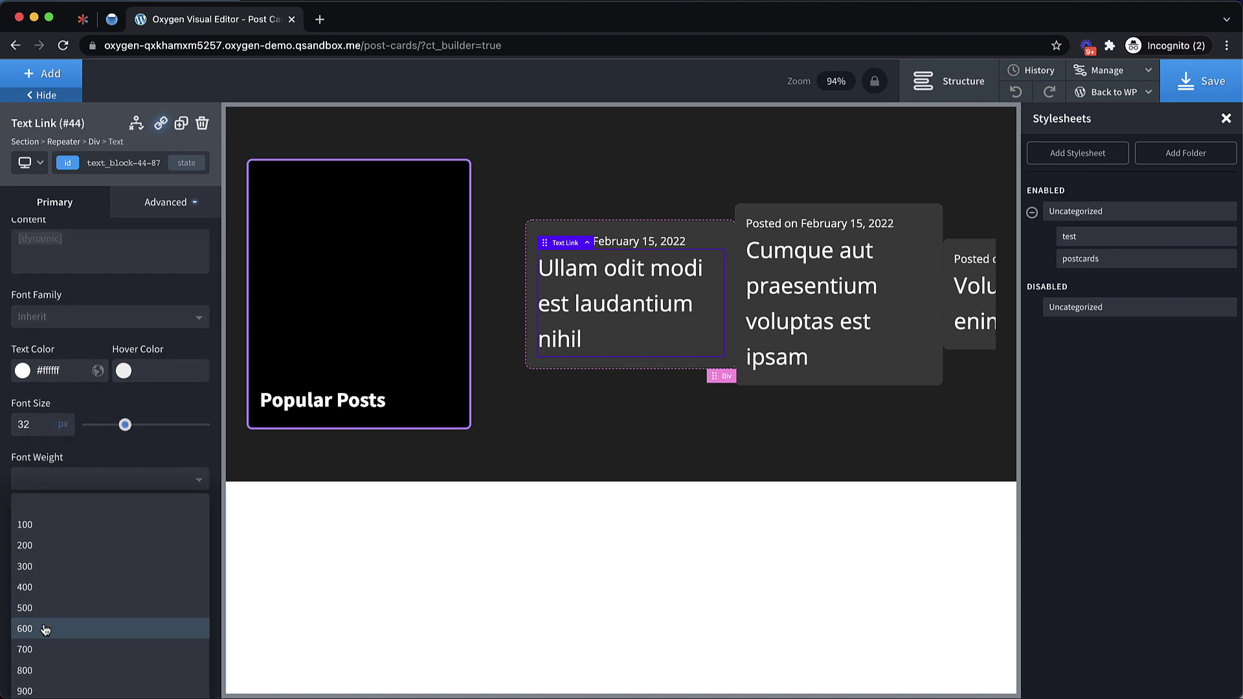
left_click(45, 629)
- Add a div inside the post card with a 32 px top margin
left_click(46, 74)
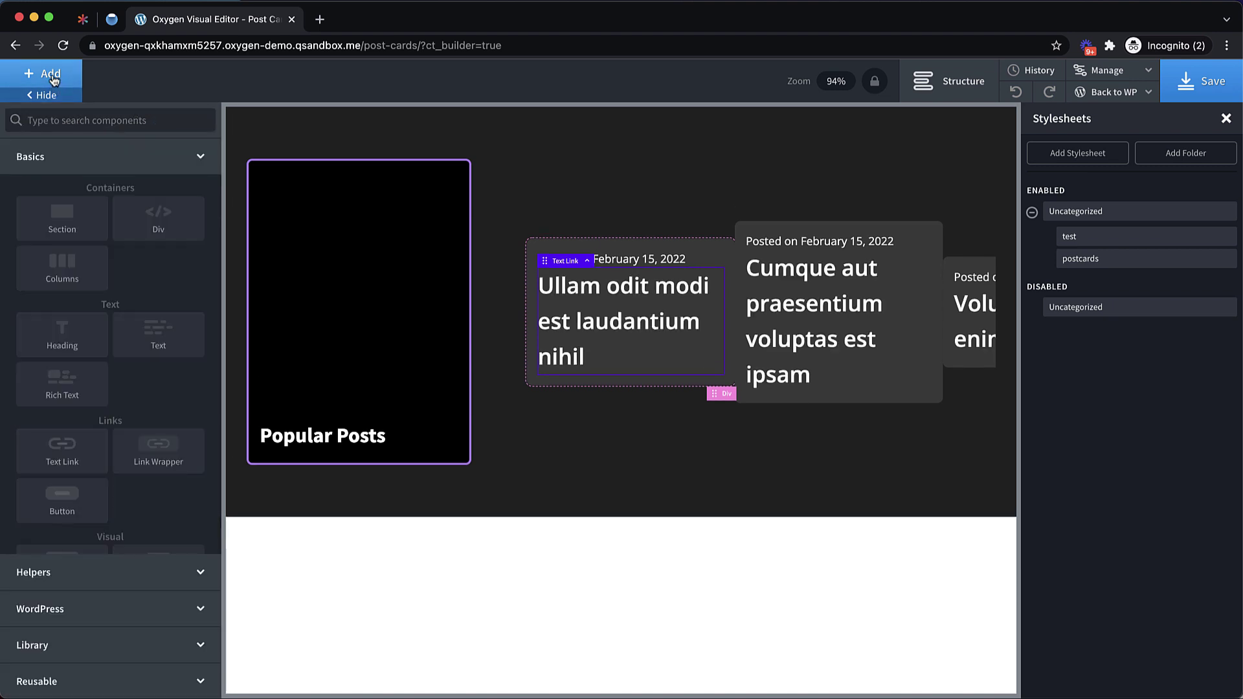
left_click(153, 216)
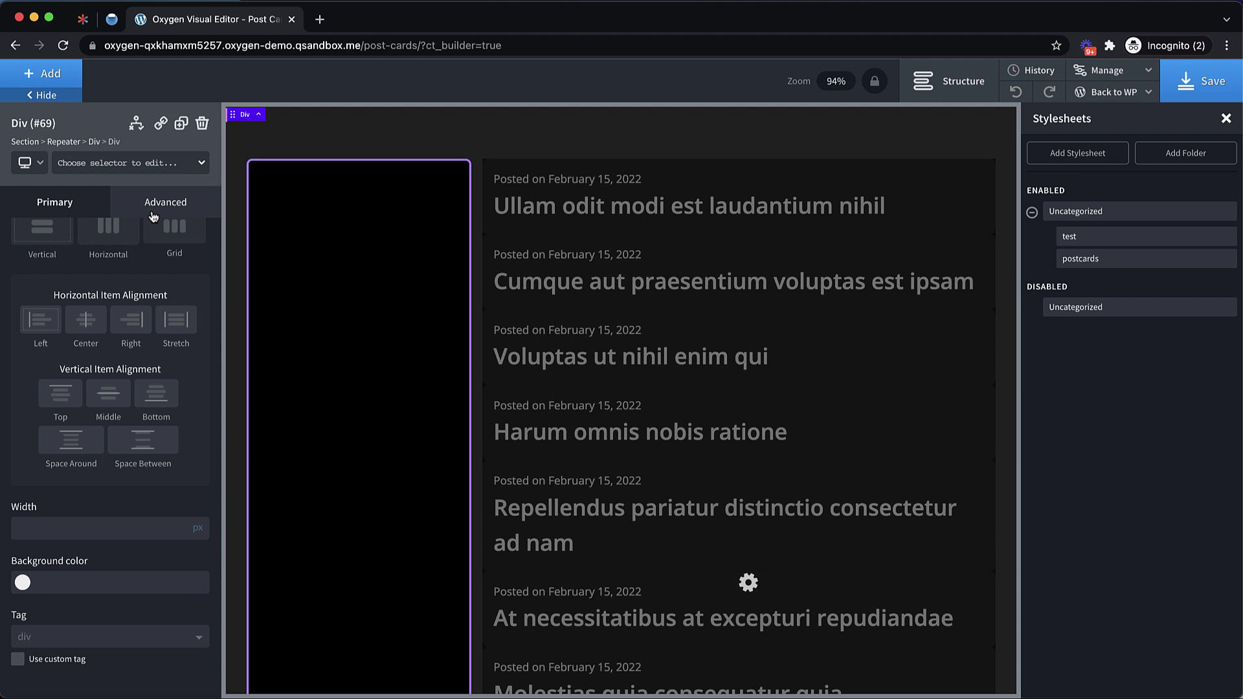
scroll(136, 409, "up", 1)
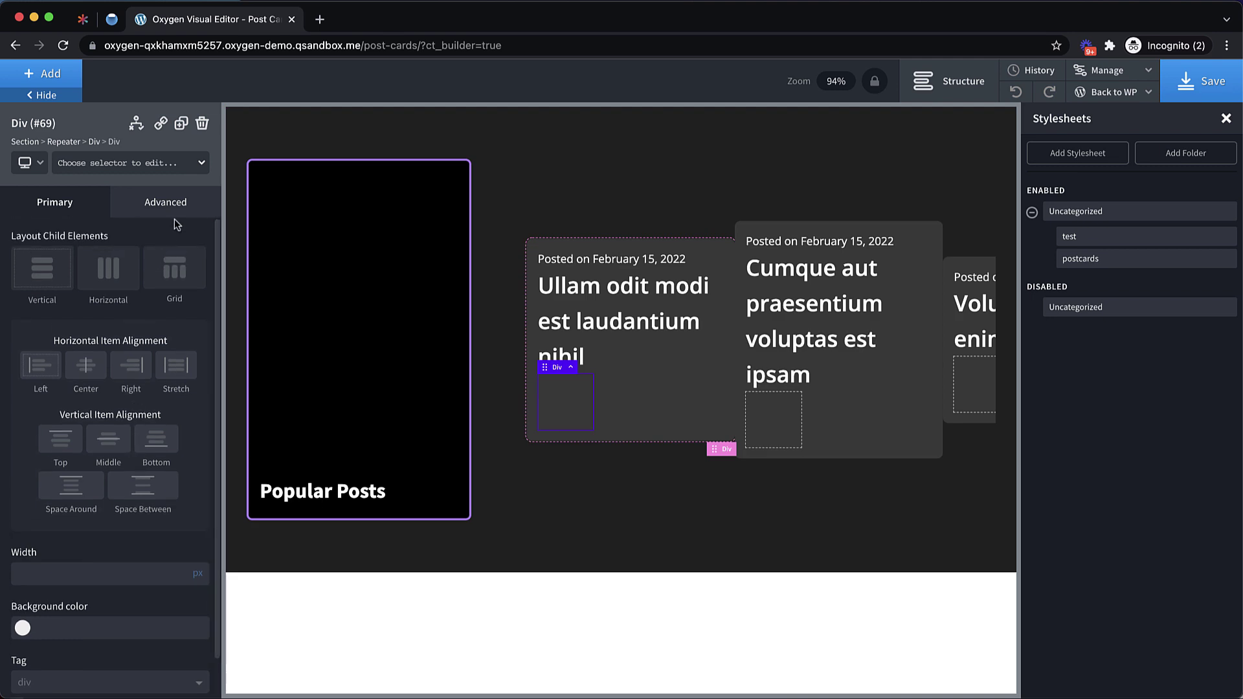
left_click(176, 202)
left_click(133, 296)
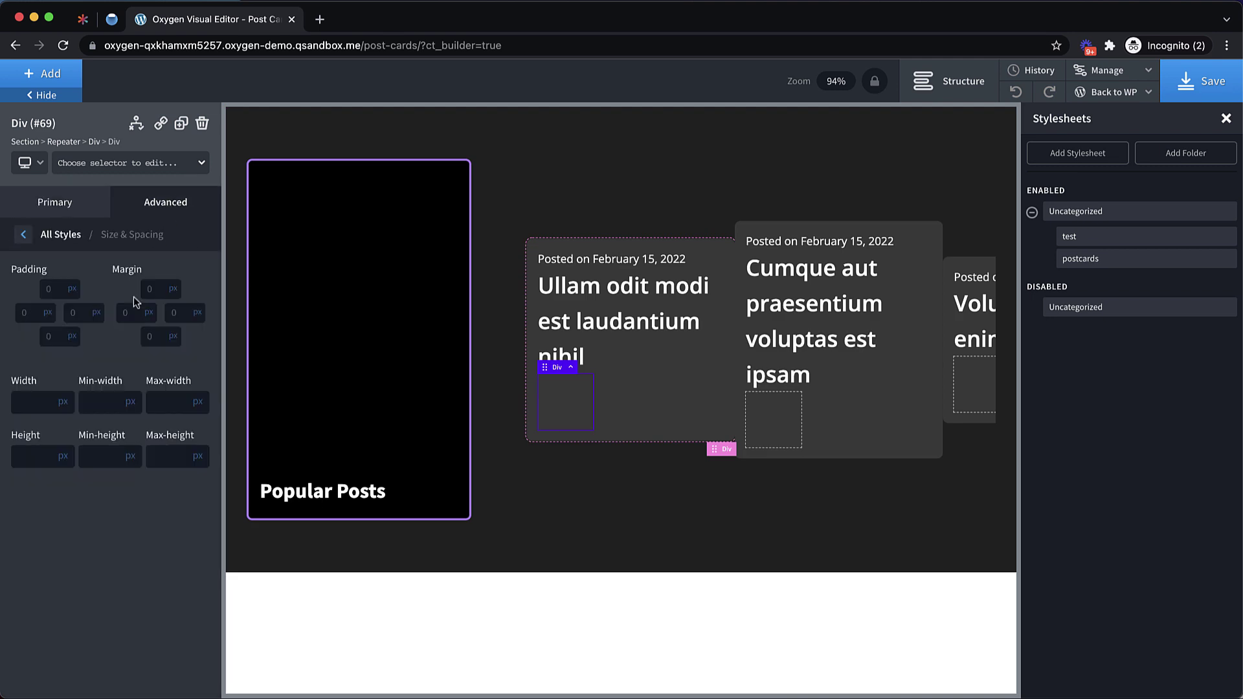
left_click(154, 289)
type("32")
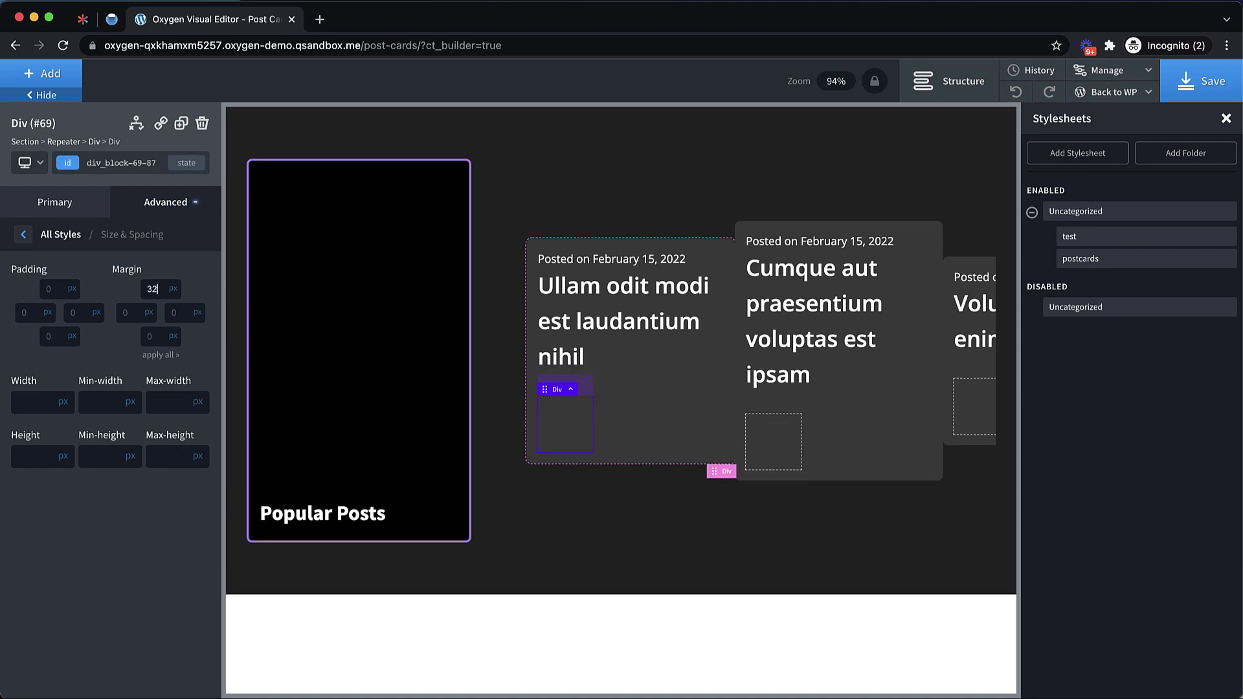
- Give the div a horizontal layout, vertical alignment Middle and horizontal alignment Left
left_click(58, 201)
left_click(104, 283)
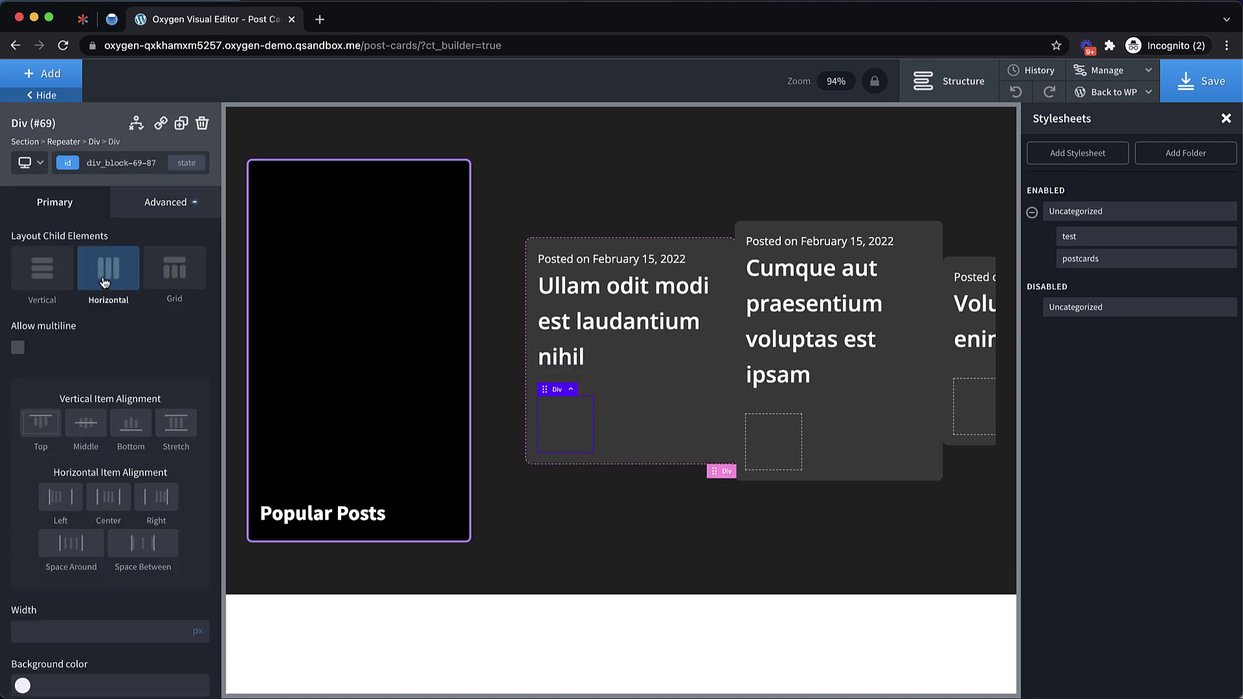
left_click(83, 432)
left_click(61, 499)
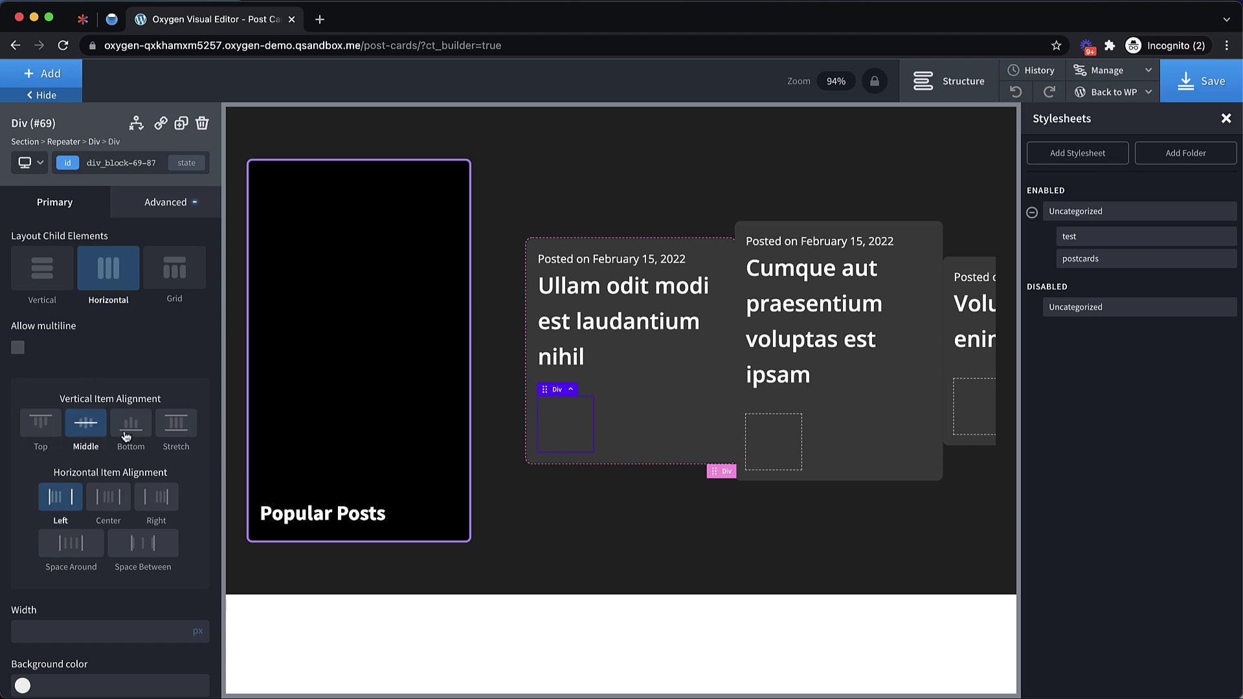
left_click(45, 73)
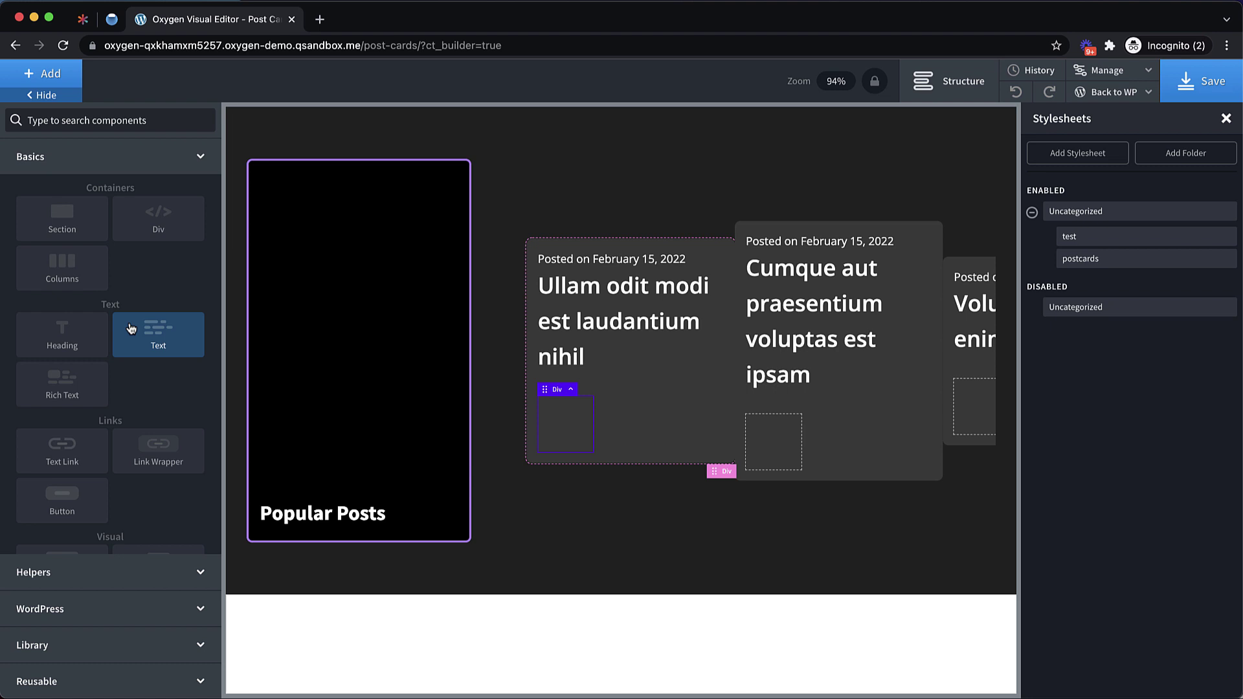
- Add an image inside the div sourced from the post's Featured Image at Thumbnail size
scroll(130, 350, "down", 3)
left_click(62, 437)
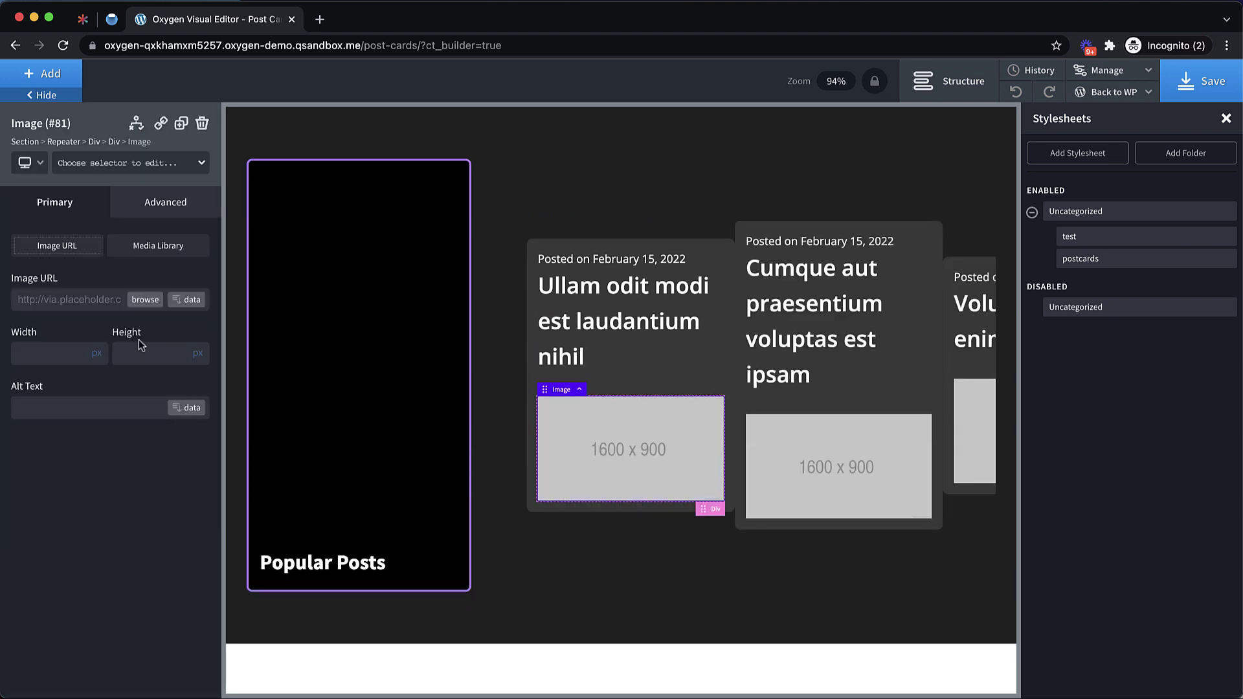
left_click(179, 301)
left_click(281, 247)
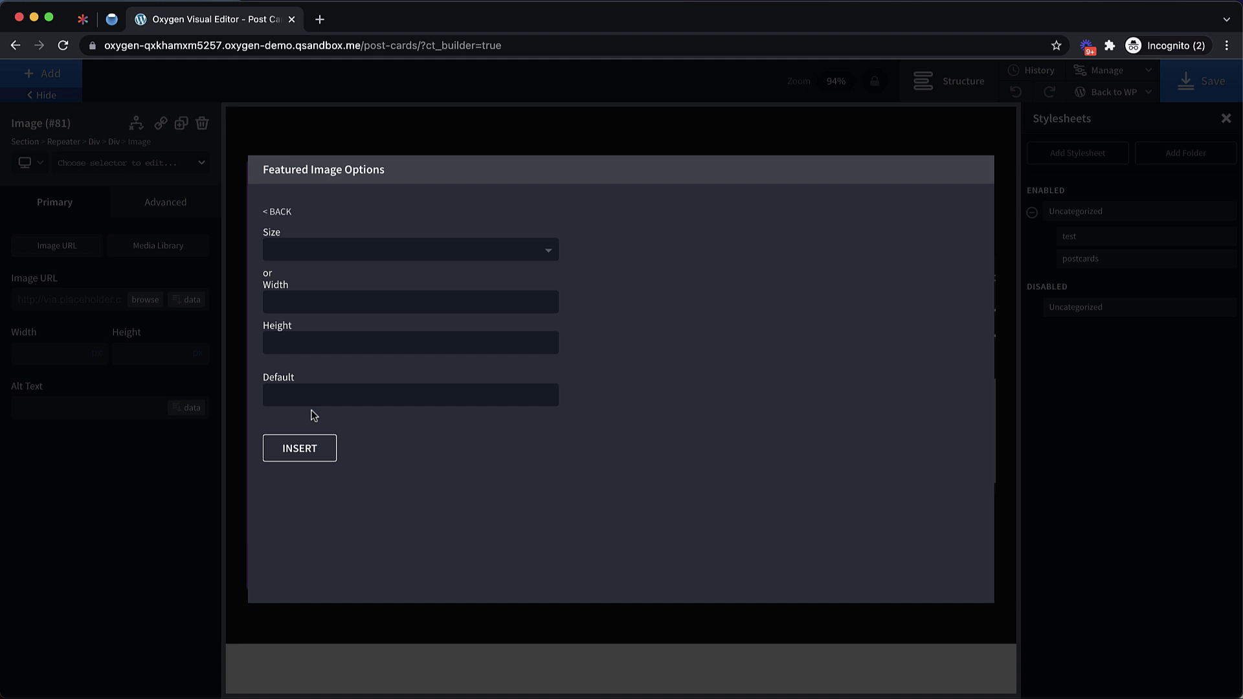
left_click(393, 248)
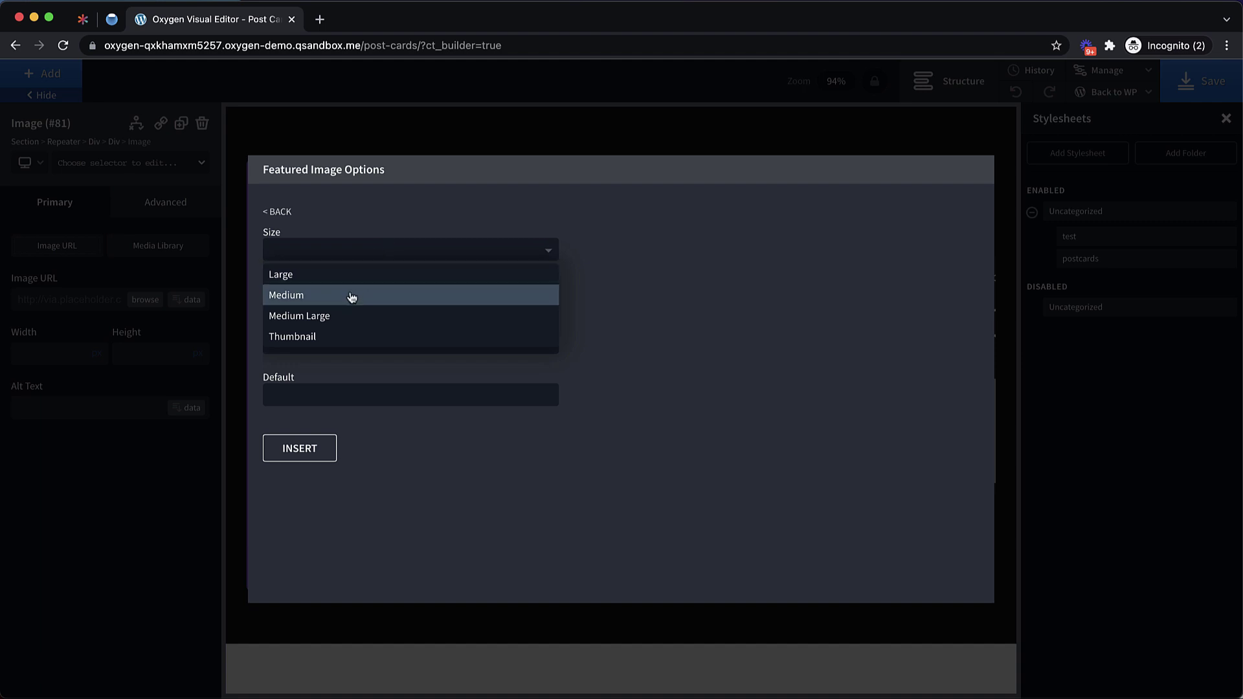
left_click(329, 336)
left_click(304, 447)
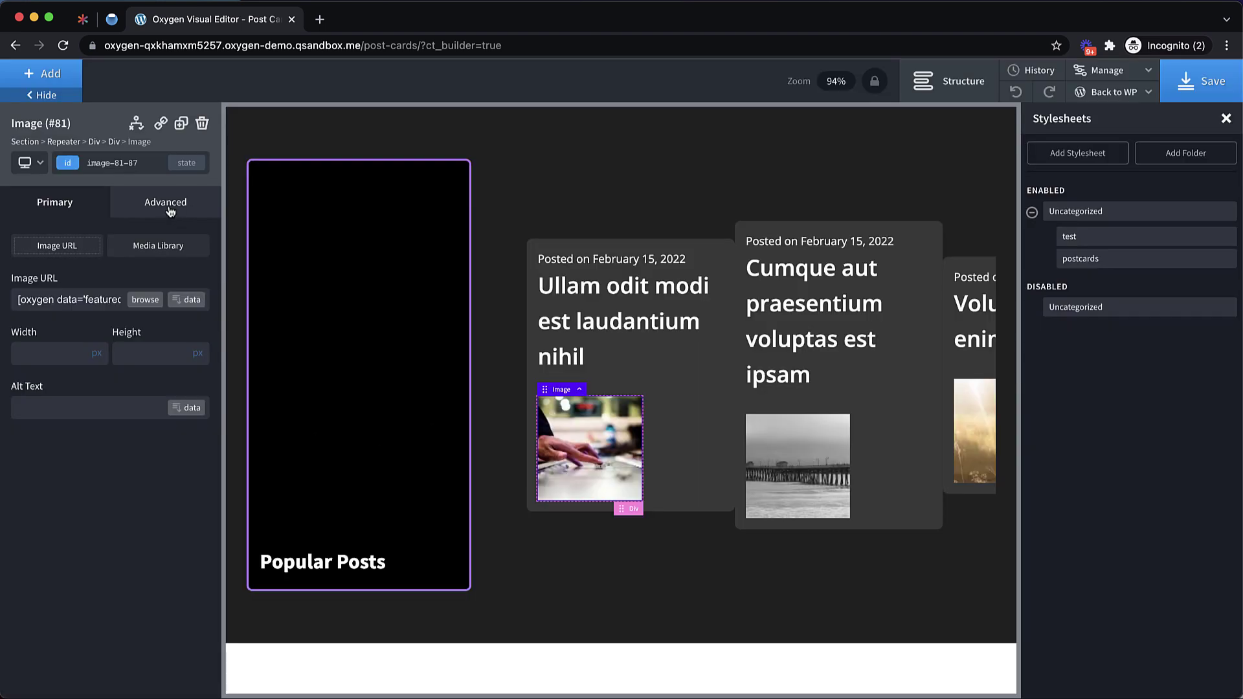
- Make the image 64 px wide with a 50% border radius
left_click(167, 208)
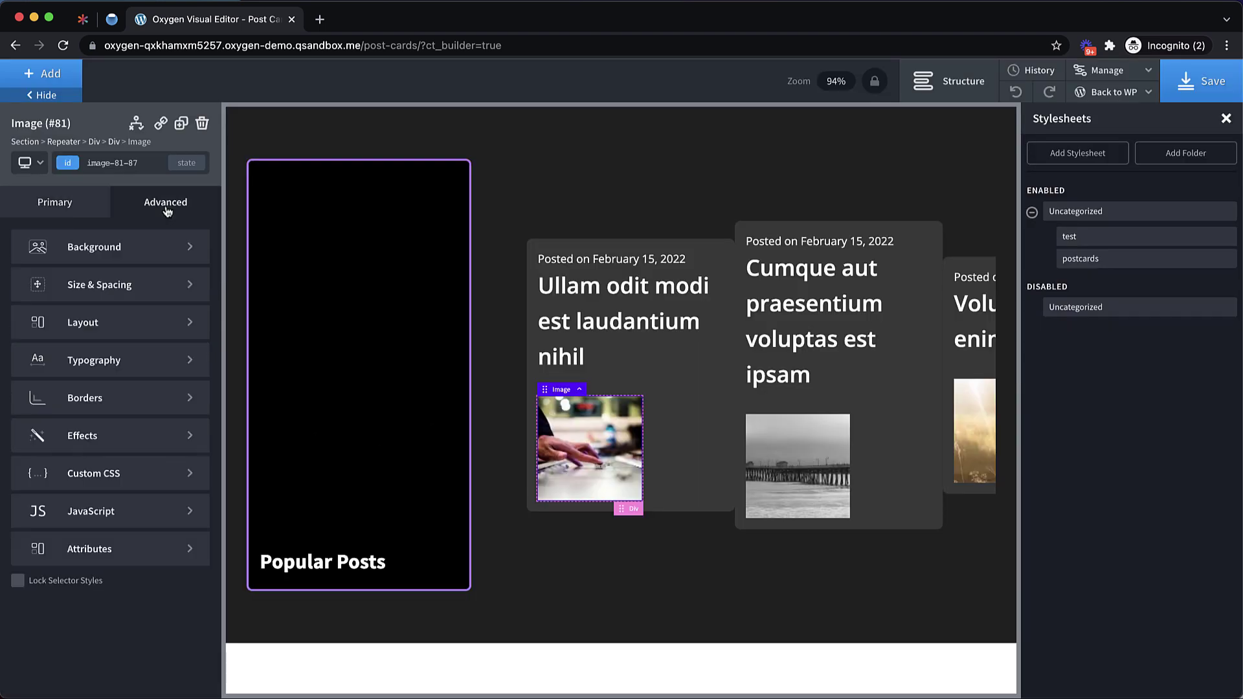
left_click(140, 285)
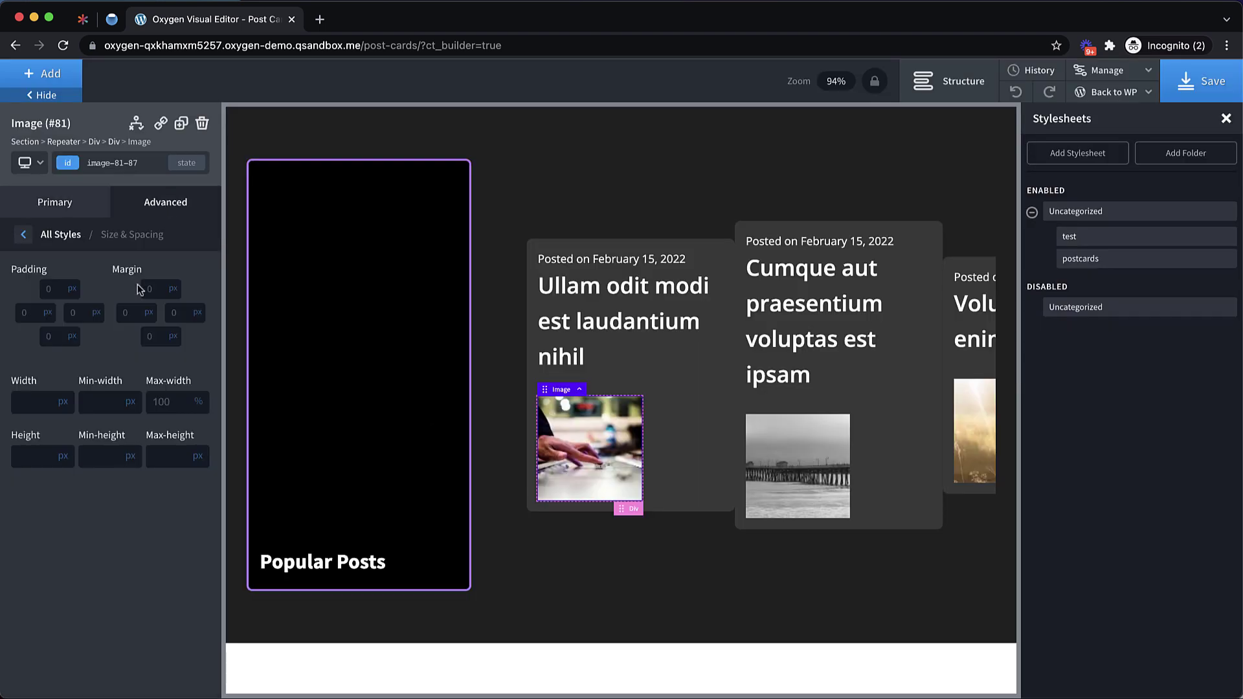
left_click(40, 406)
type("64")
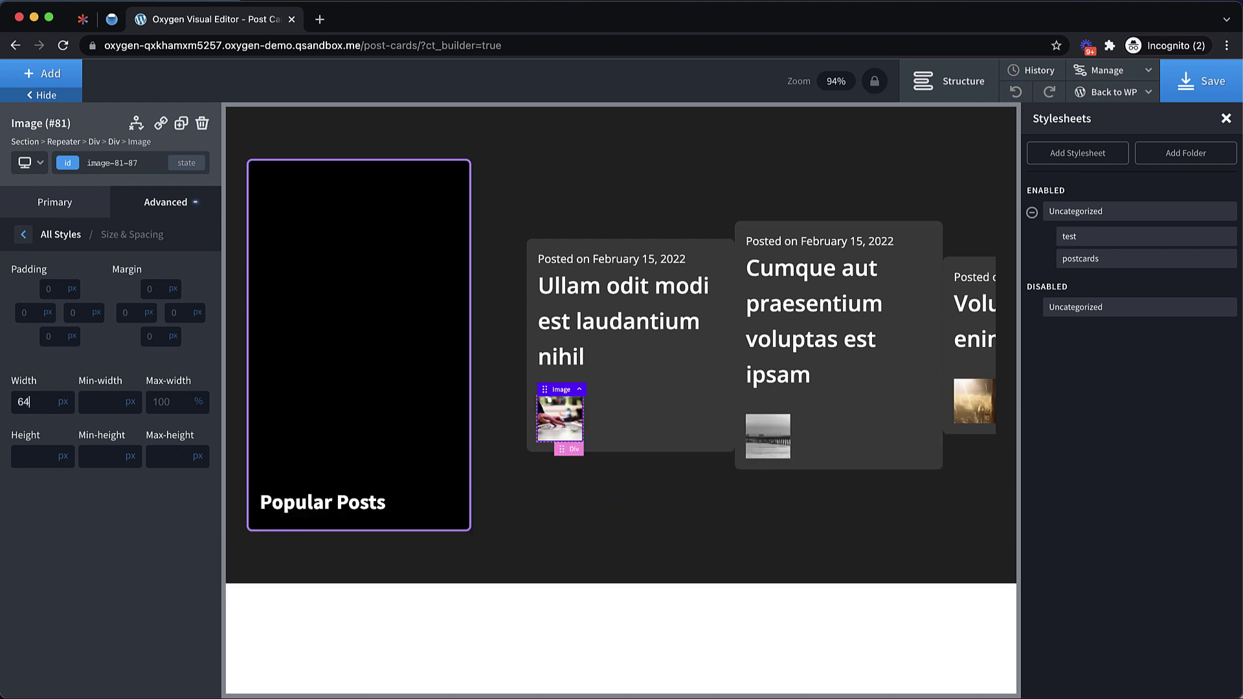
left_click(149, 216)
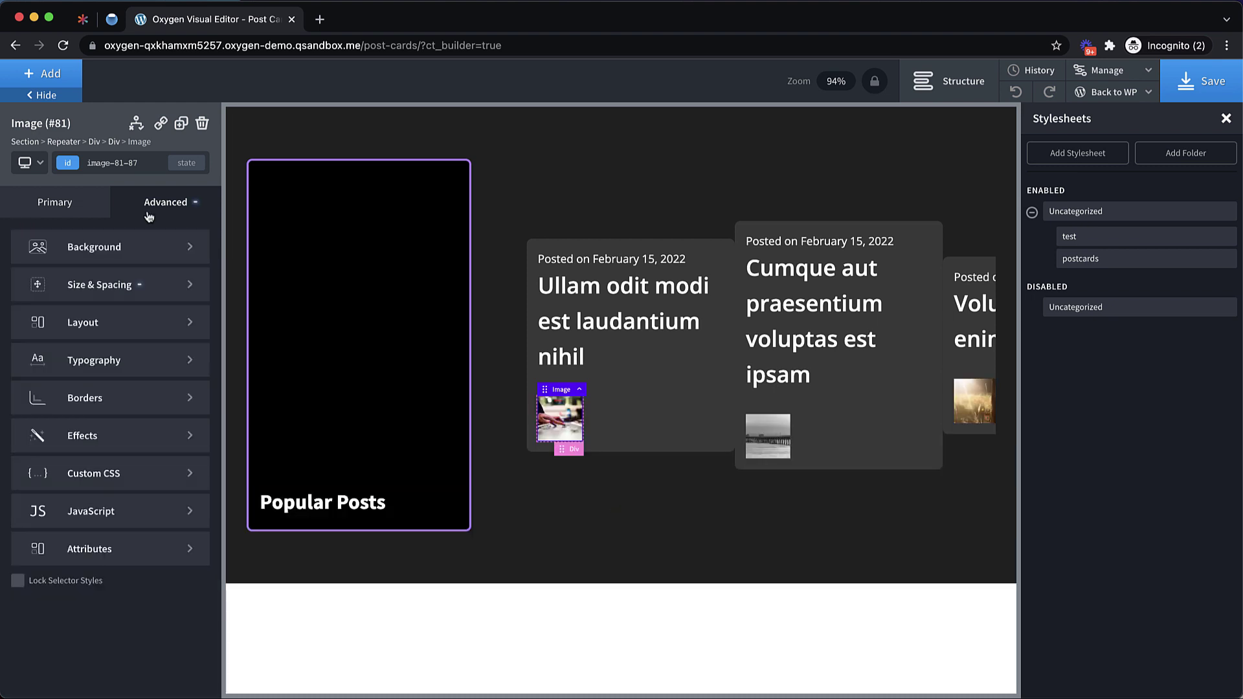
left_click(107, 388)
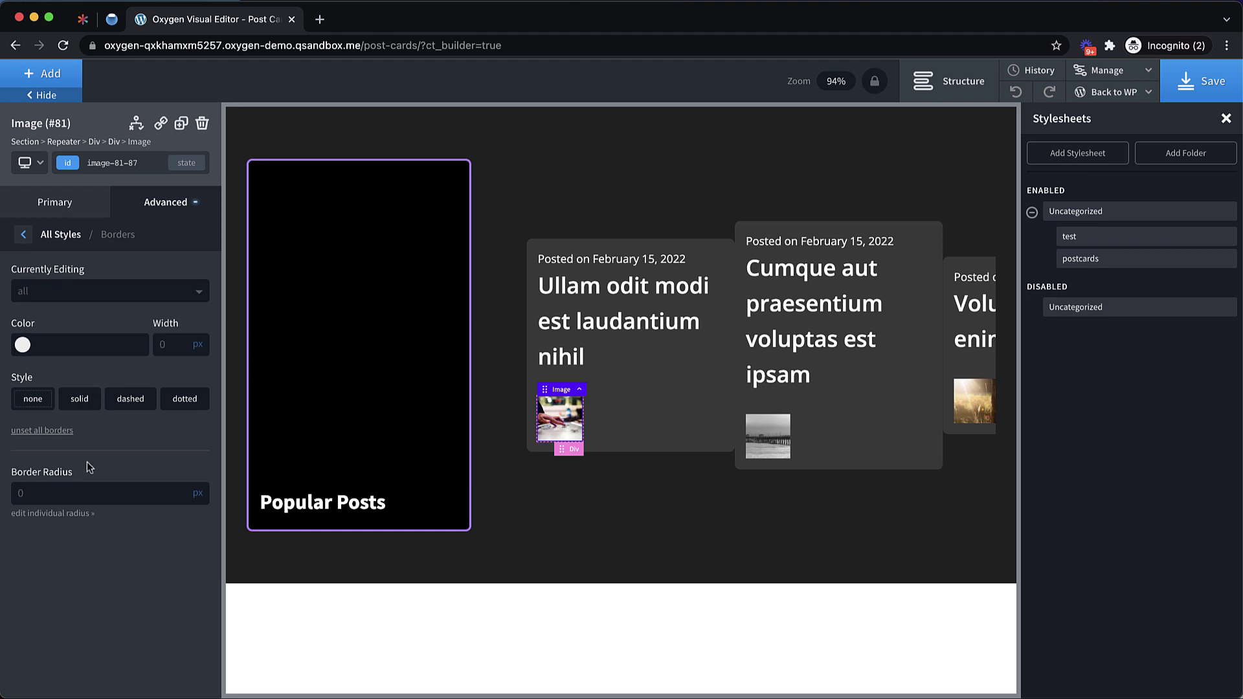
left_click(48, 496)
left_click(196, 486)
type("50")
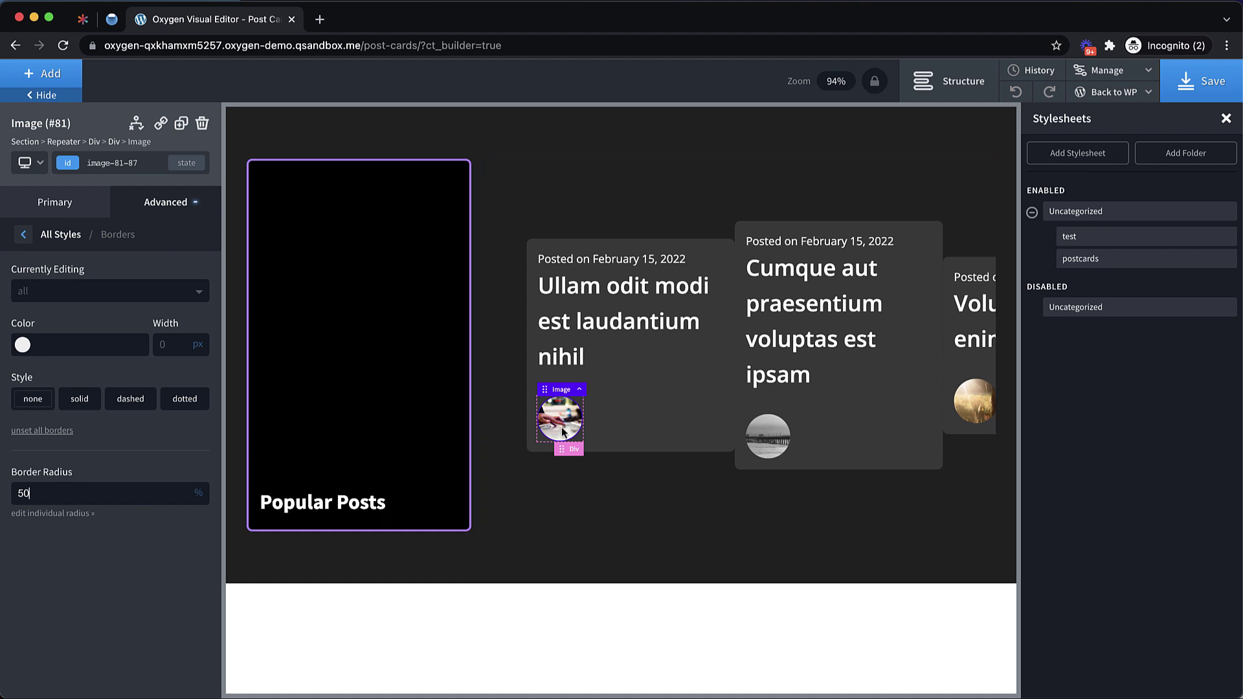
- Add a text block beside the thumbnail holding the Author Display Name data ([oxygen data='author'])
left_click(45, 74)
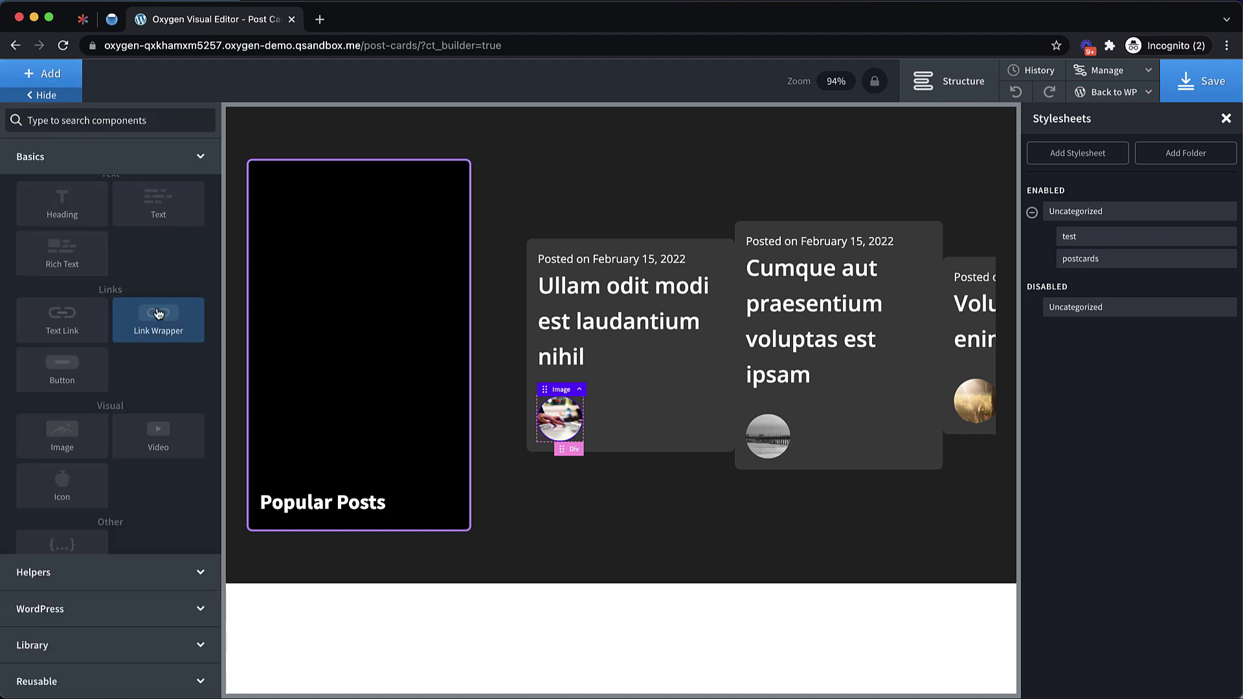
left_click(163, 216)
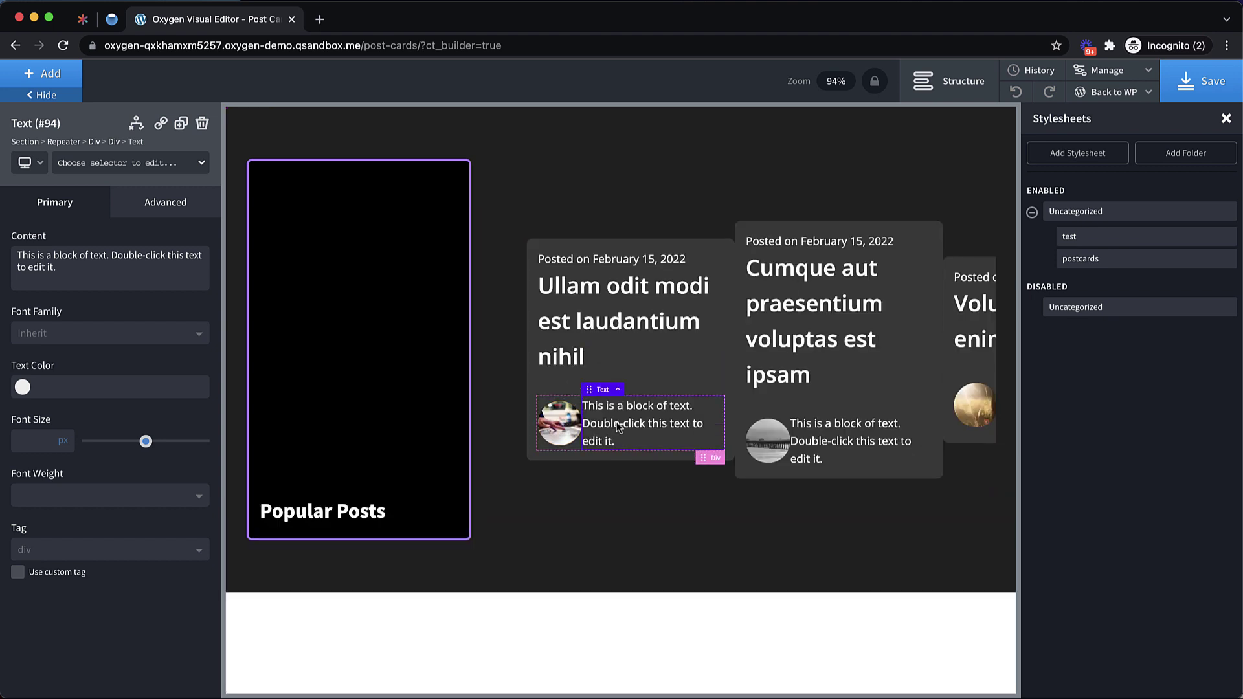
double_click(616, 422)
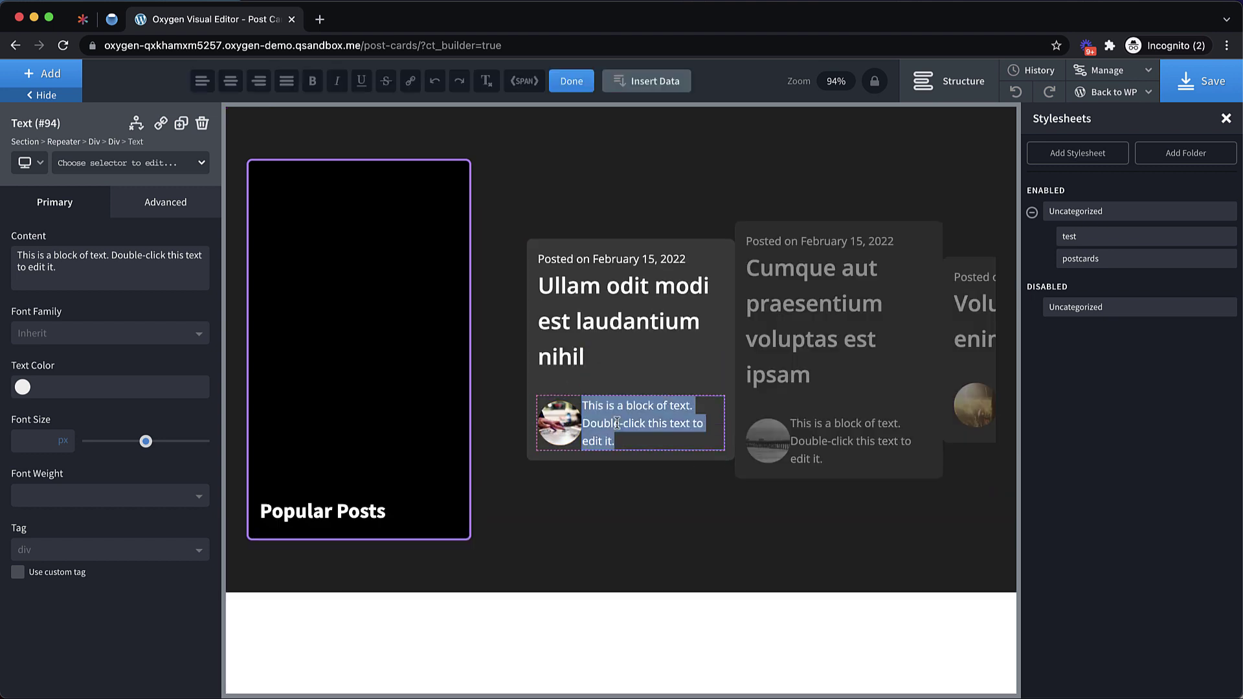
left_click(671, 88)
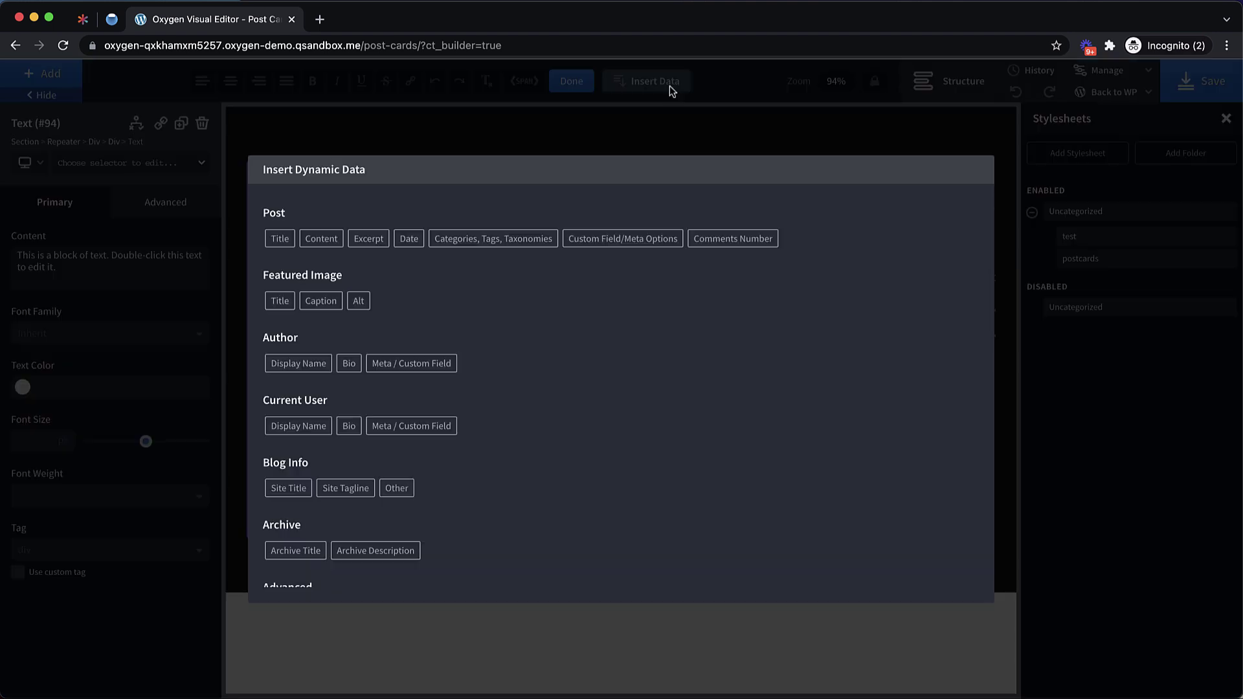
left_click(291, 365)
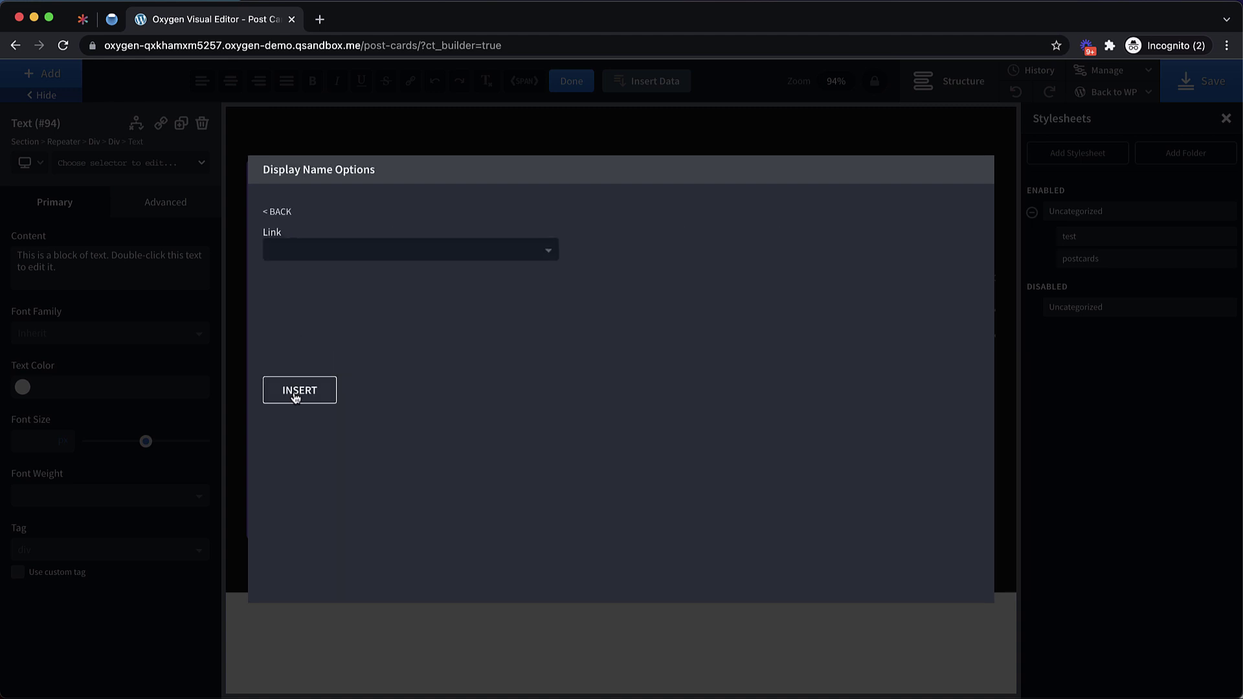
left_click(295, 392)
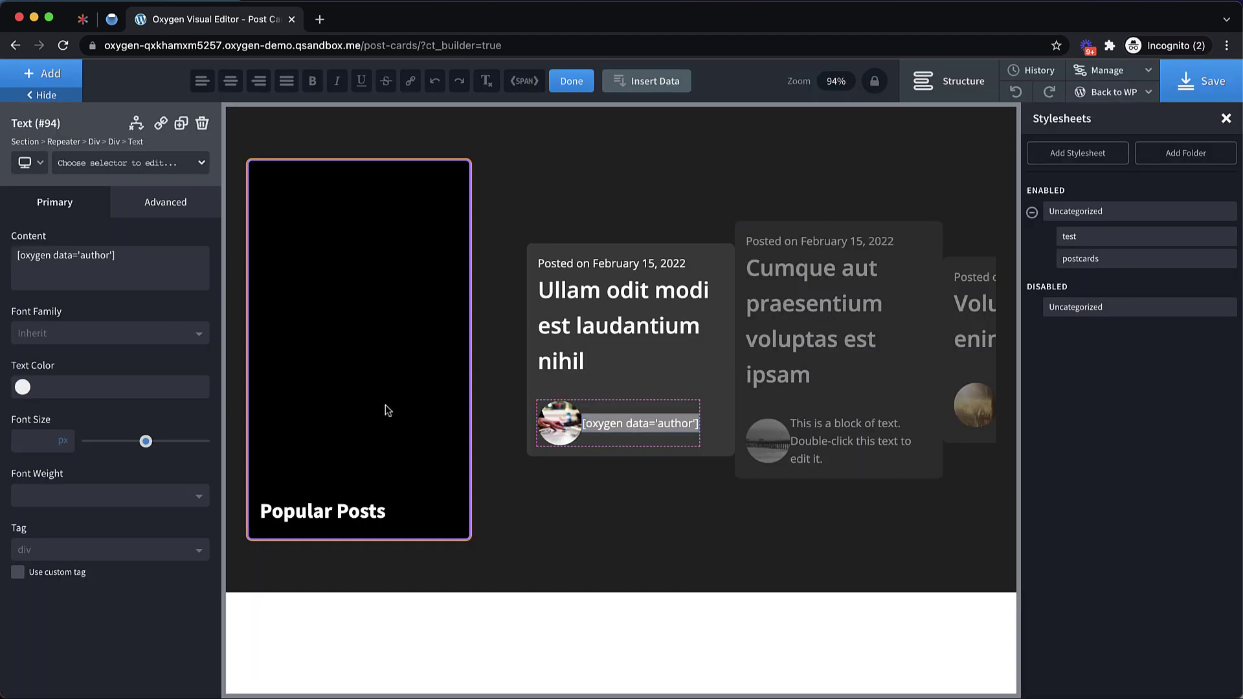
- Give the avatar image a 16 px right margin, then select the card div and its repeater
left_click(561, 440)
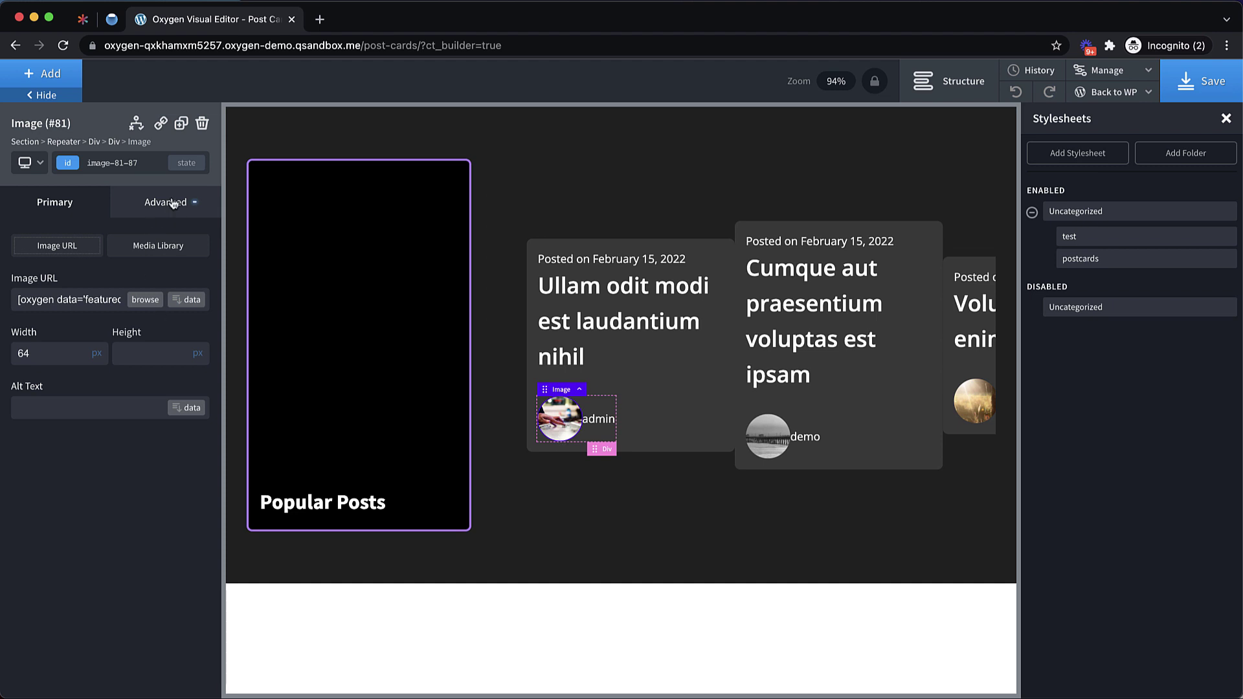
left_click(166, 202)
left_click(180, 316)
type("32")
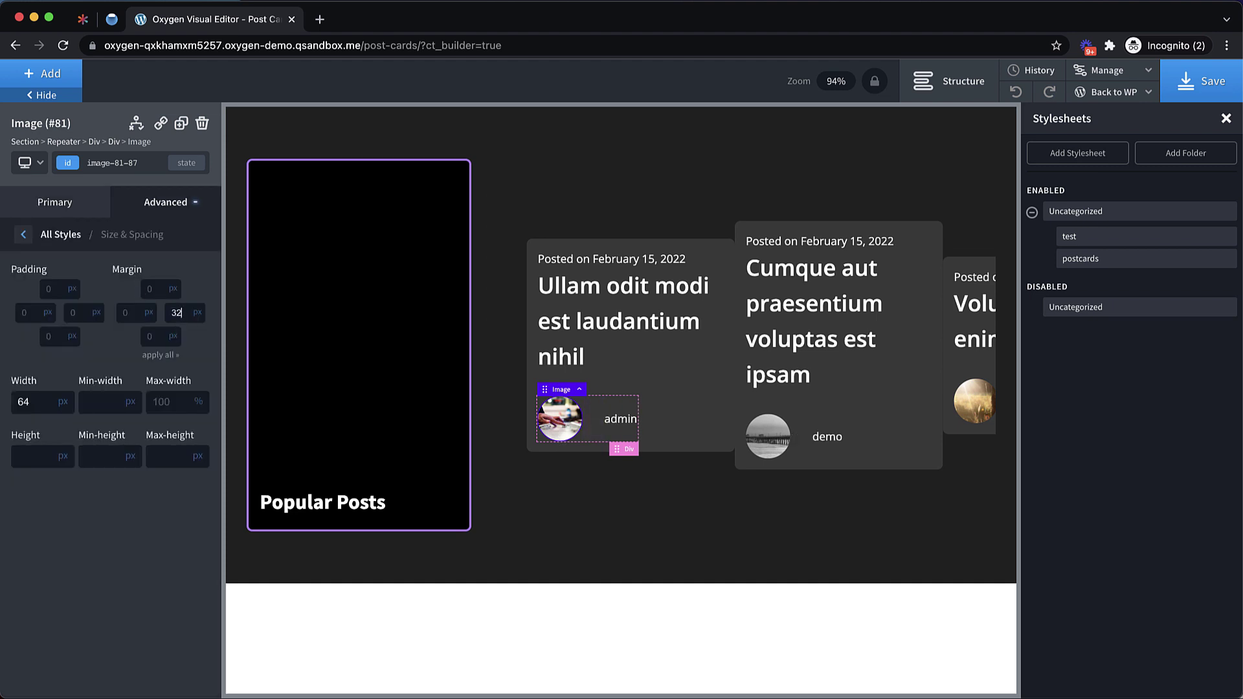
key("BackSpace")
key("BackSpace")
type("16")
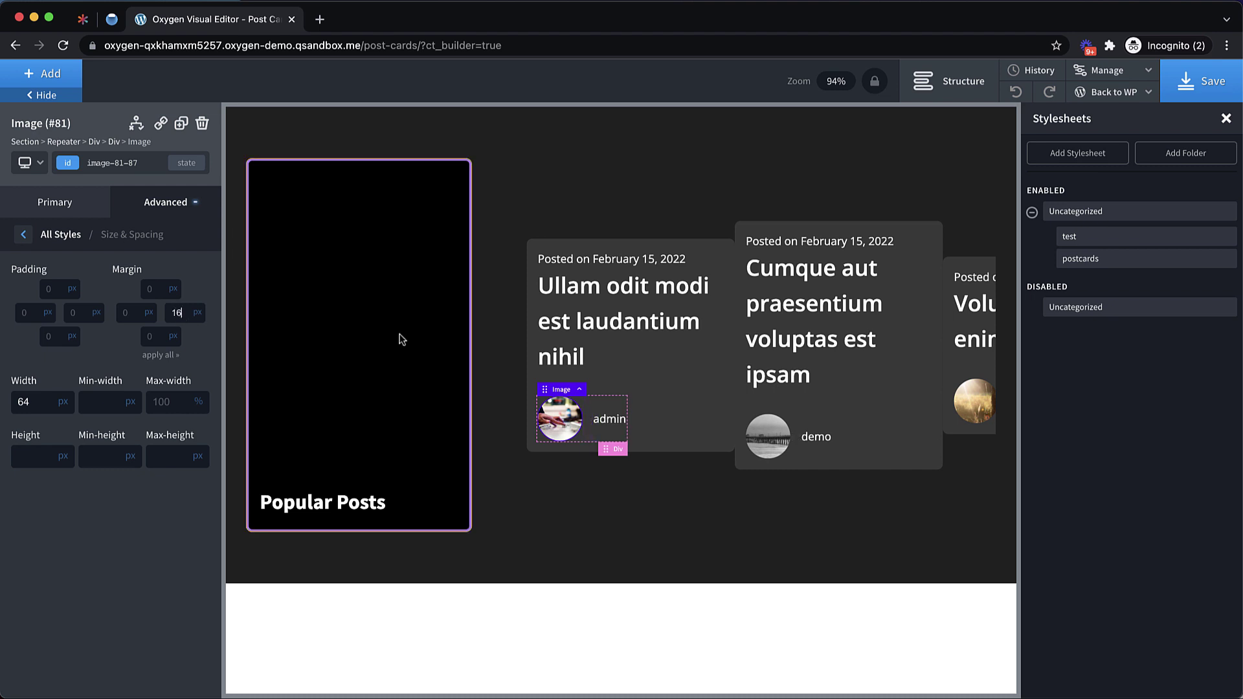
left_click(677, 395)
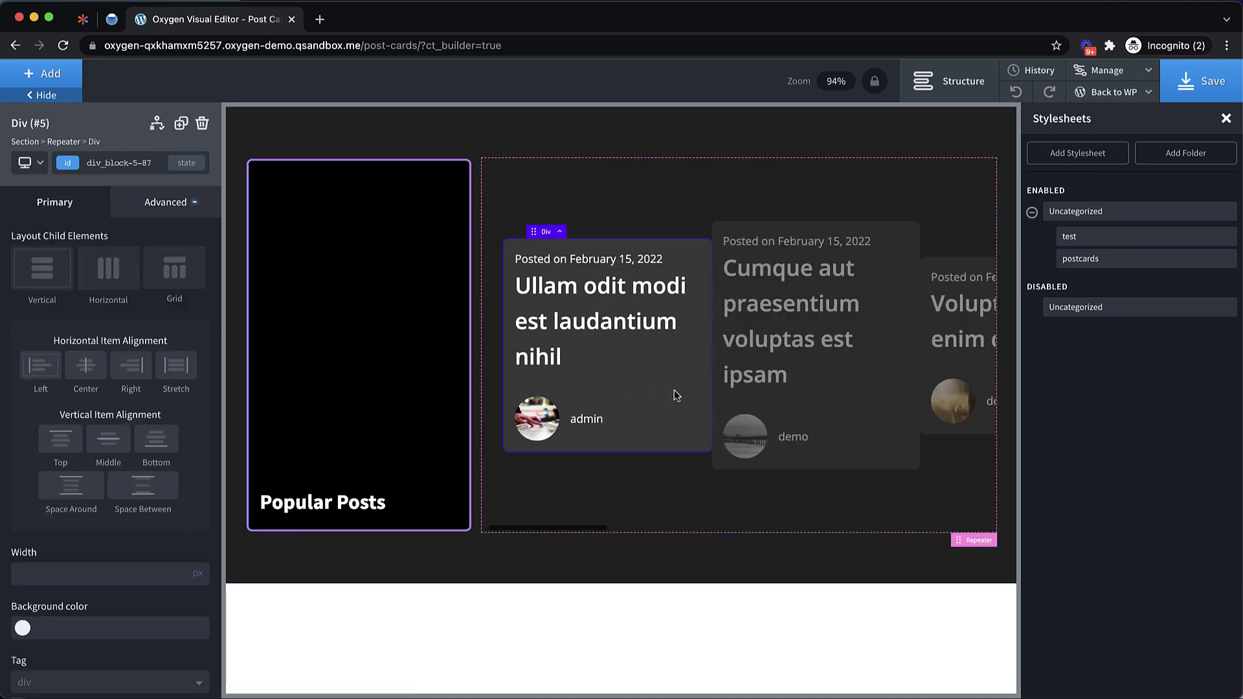
left_click(635, 500)
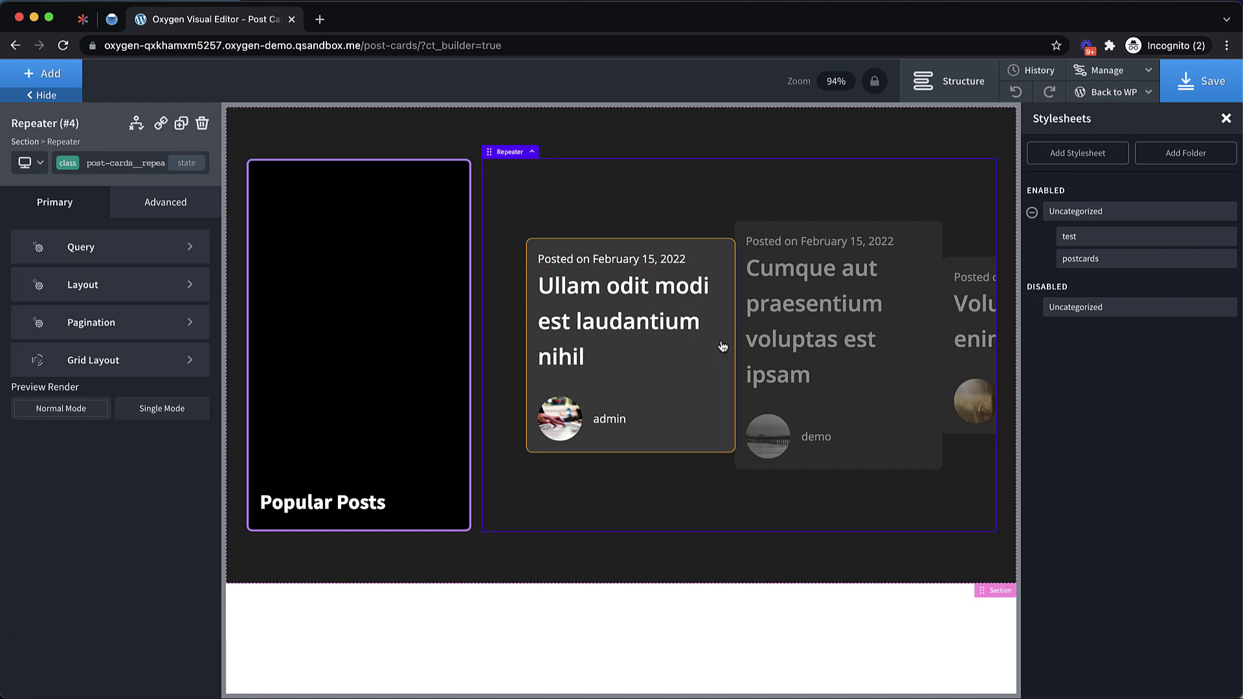
- Set the repeater's Vertical Item Alignment to Stretch via its id selector, save, and select the first card
left_click(112, 285)
left_click(66, 169)
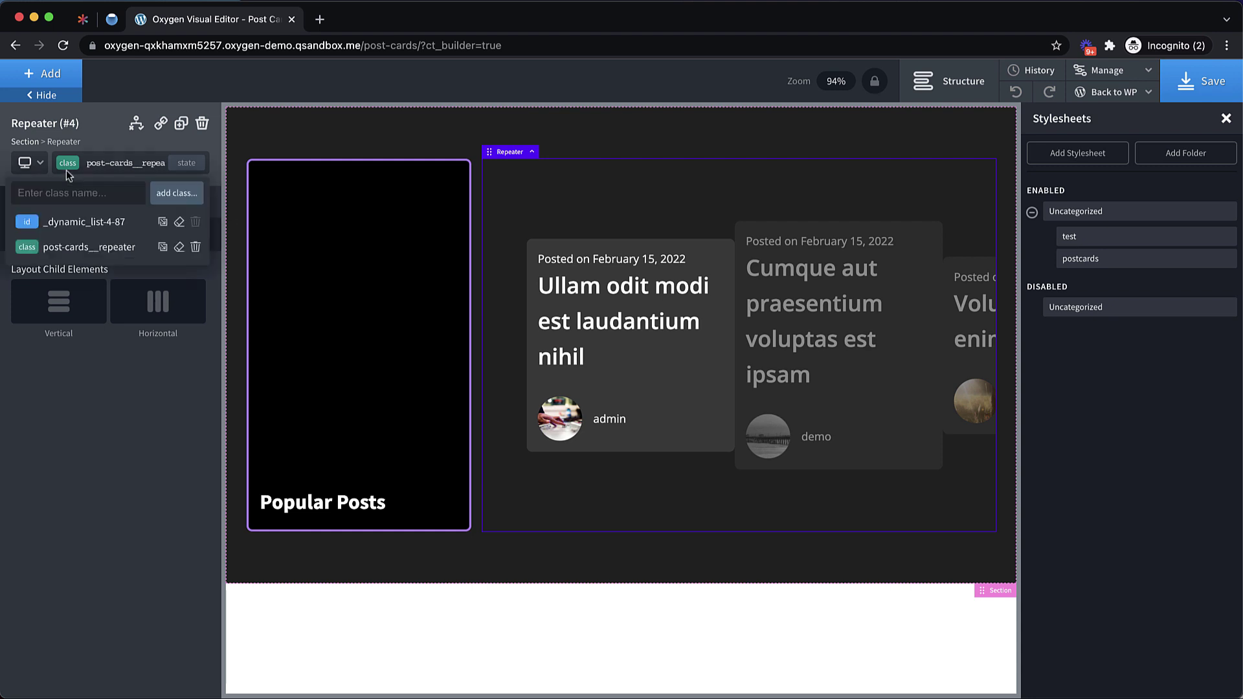
left_click(62, 224)
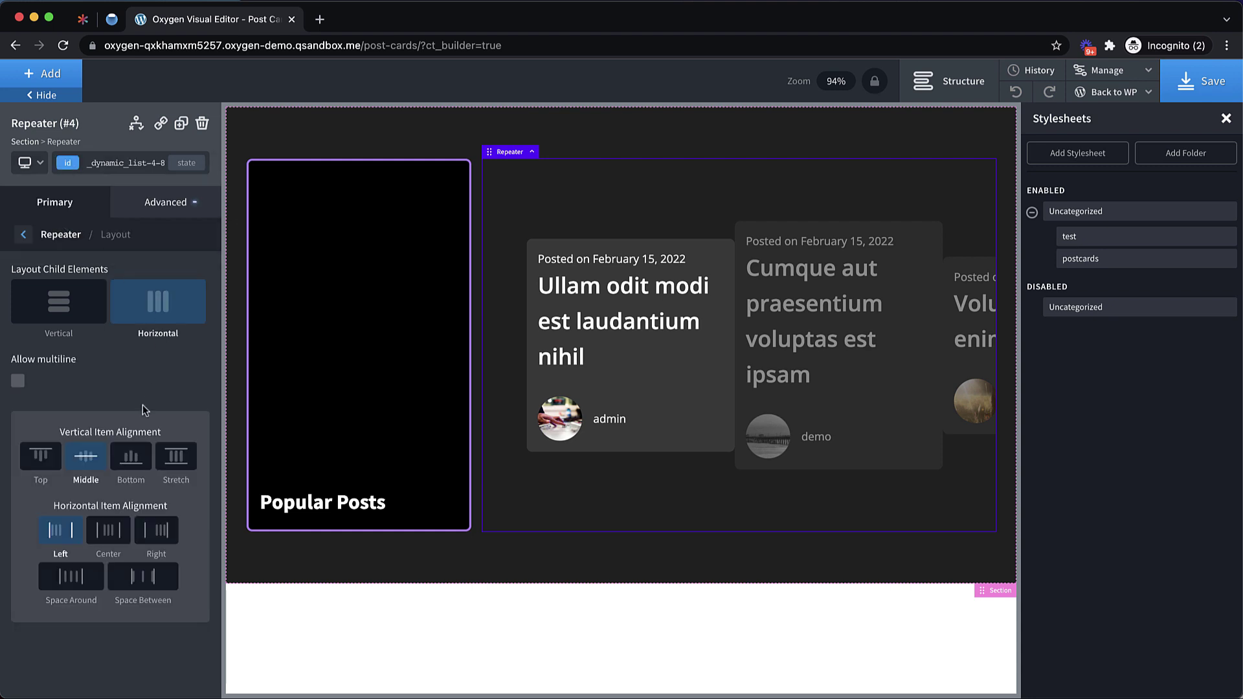
left_click(185, 457)
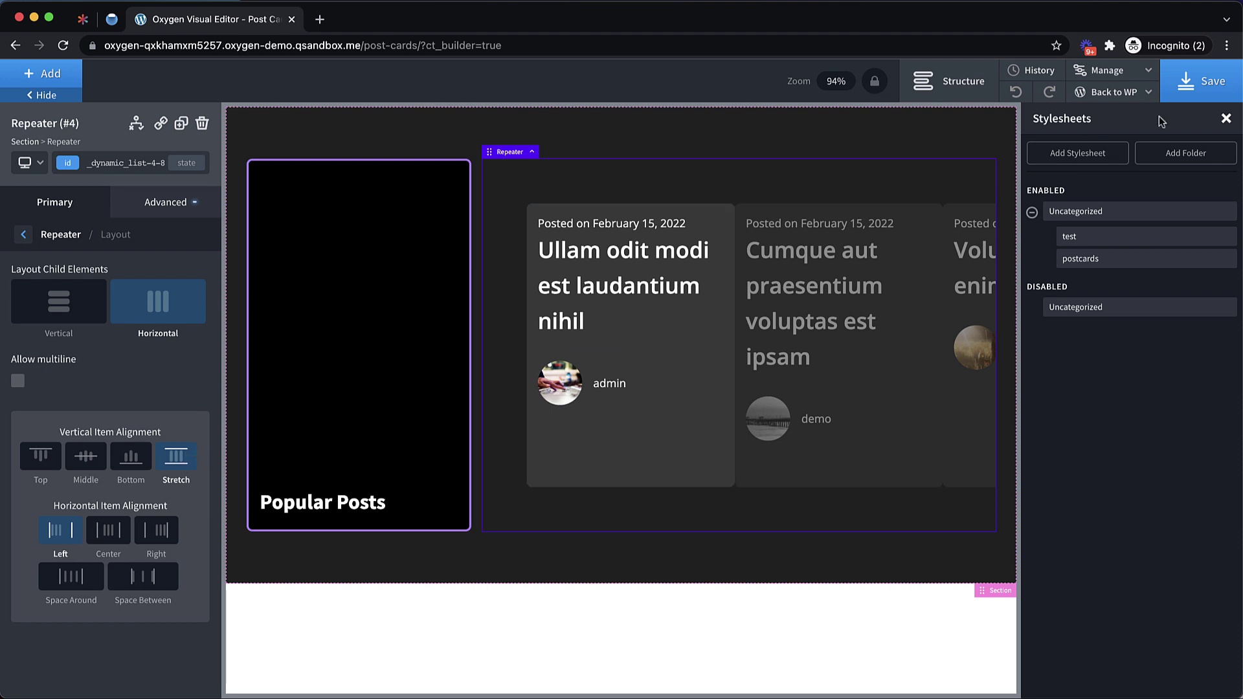
left_click(1202, 82)
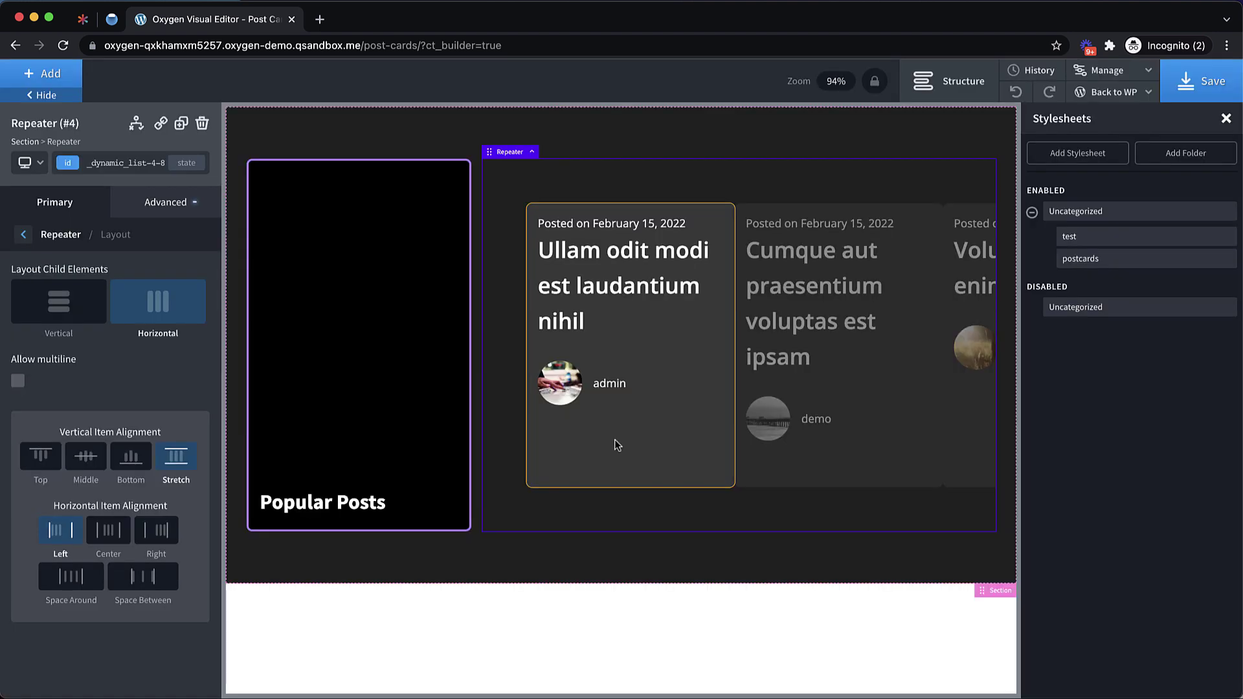
left_click(615, 440)
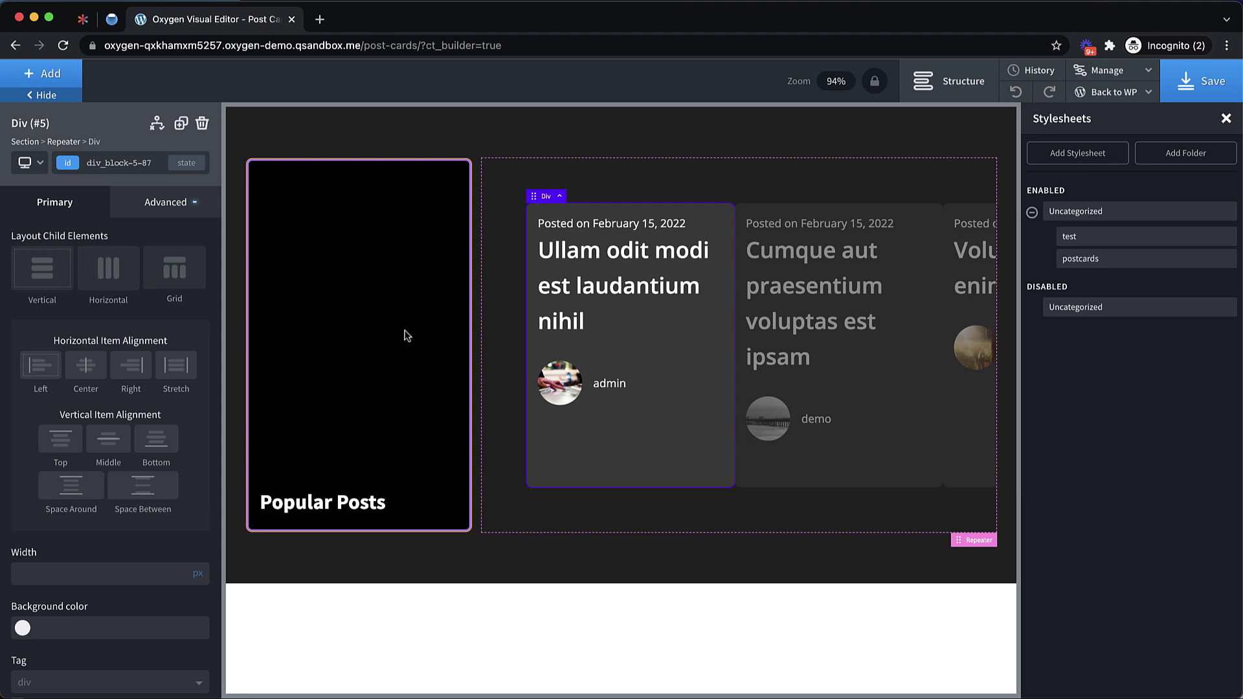
left_click(152, 165)
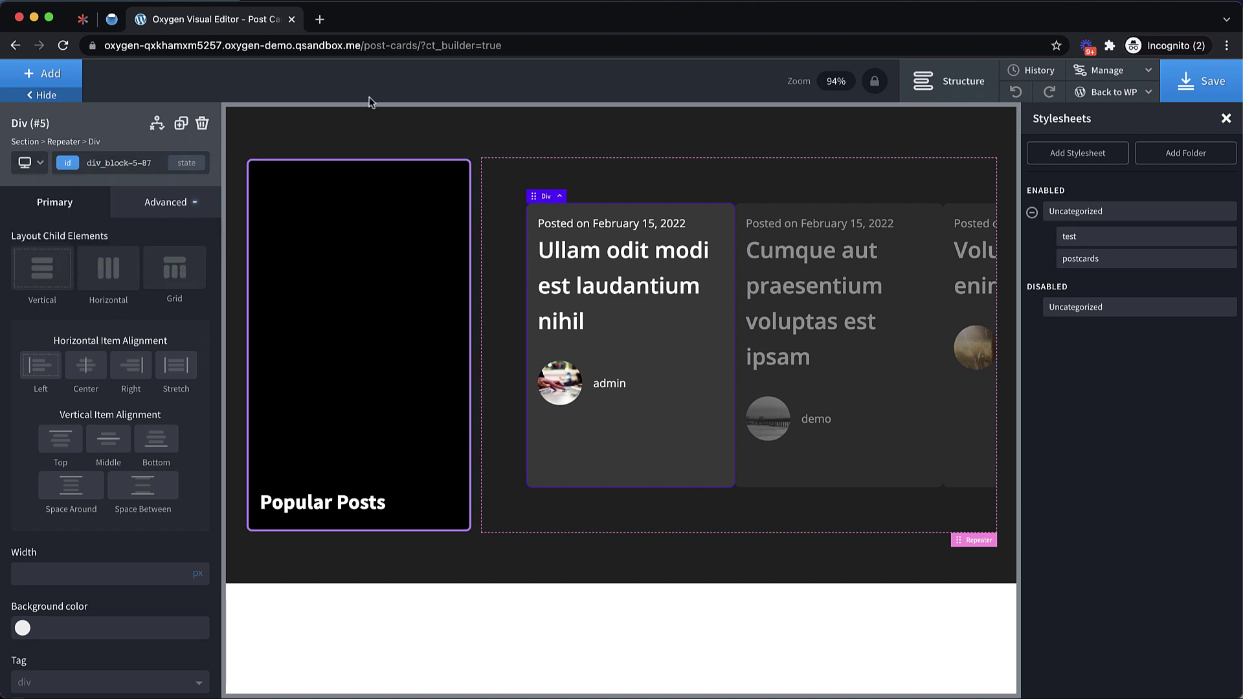
- Add a .post-cards__card rule with a 0.3s all ease-in-out transition to the postcards stylesheet
left_click(1122, 262)
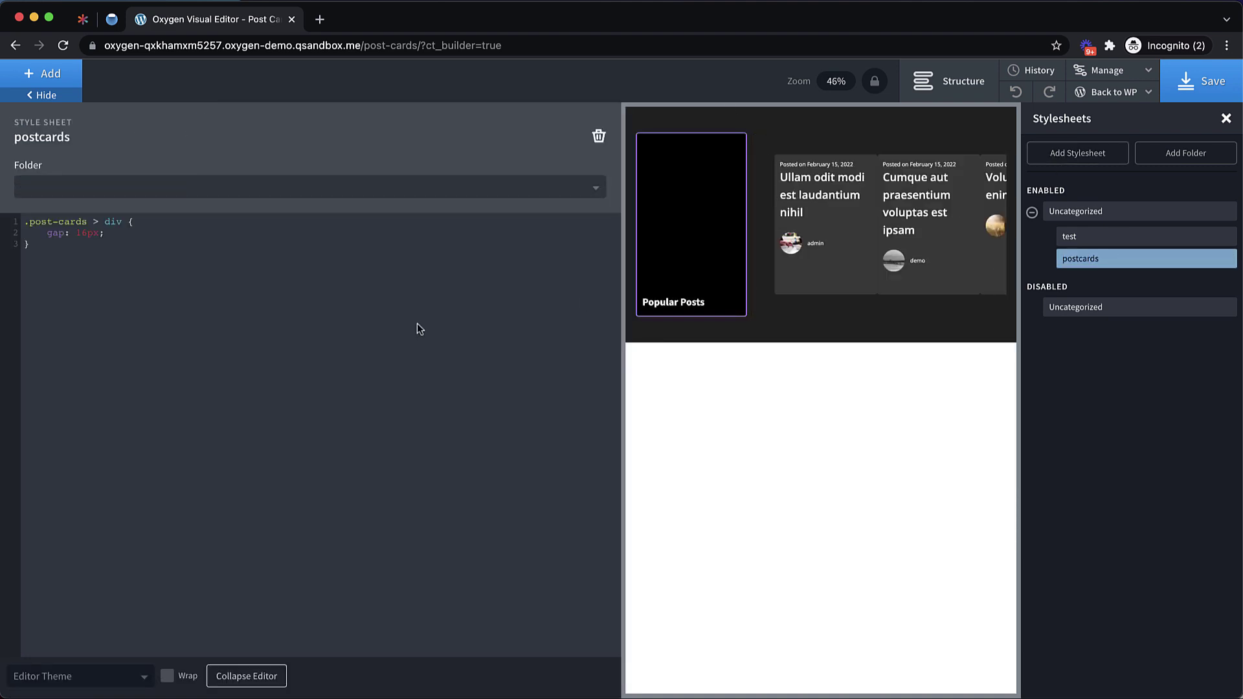
left_click(235, 261)
key("Return")
key("Return")
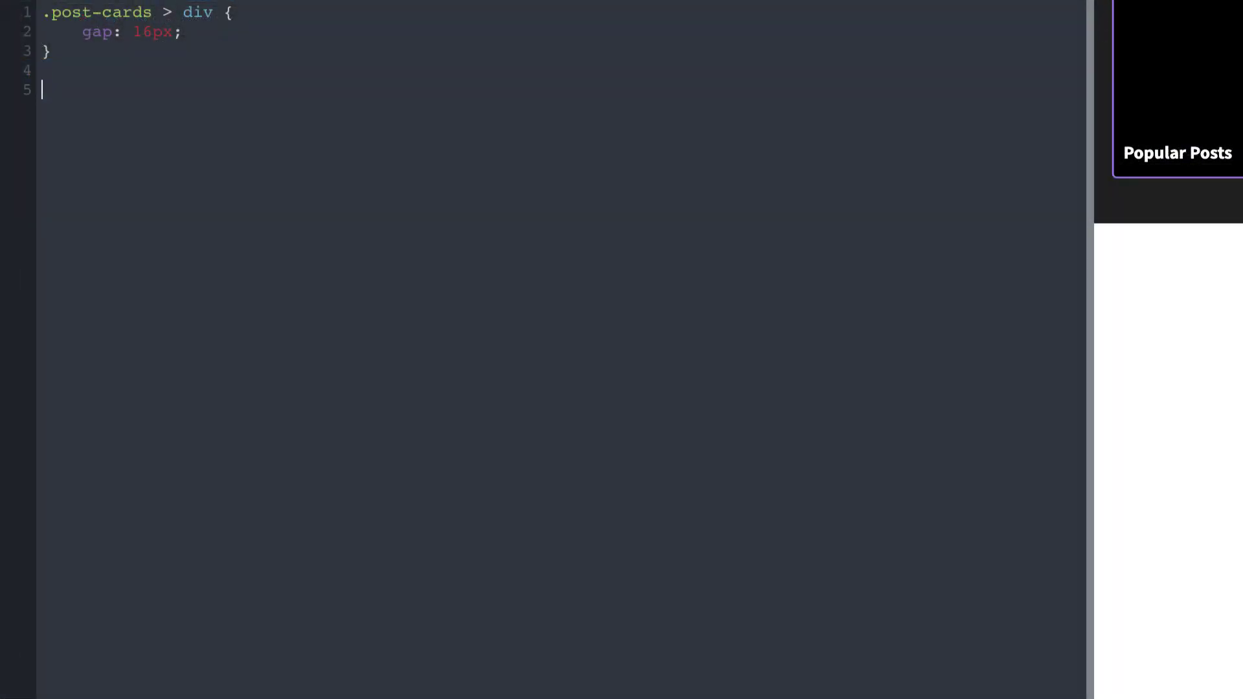
type(".post-cards__card {")
key("Return")
type("t")
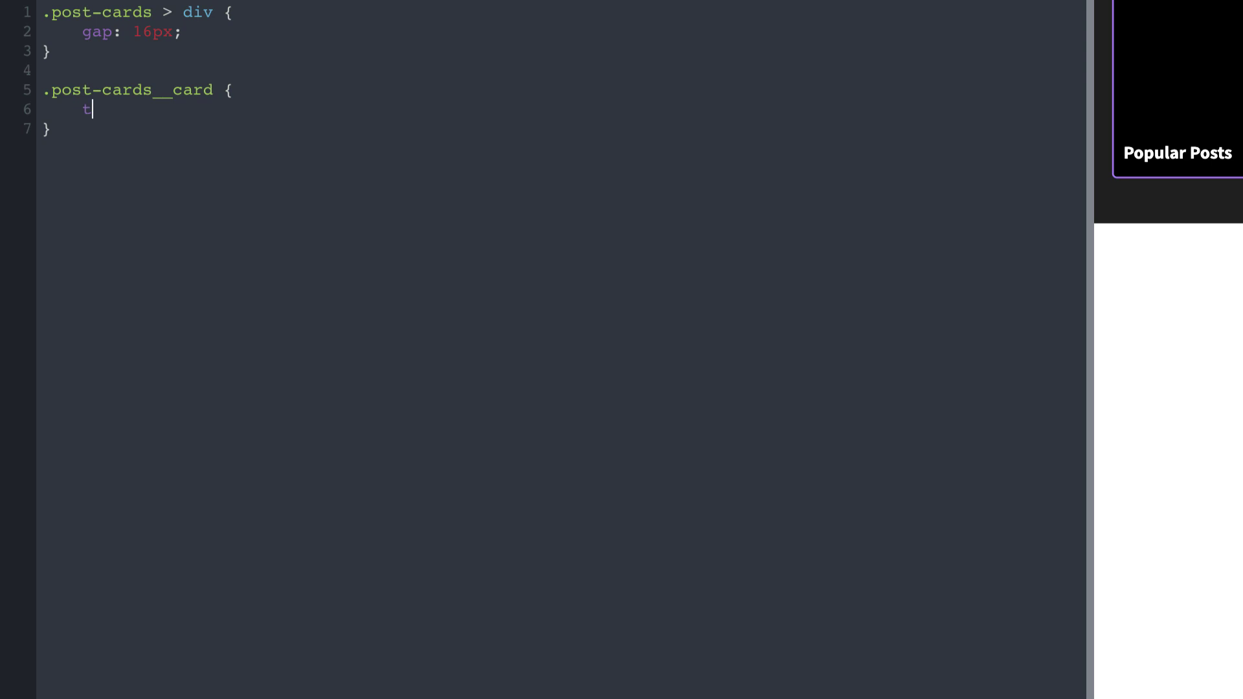
type("ransitions: 0.3s all ease-in-out;")
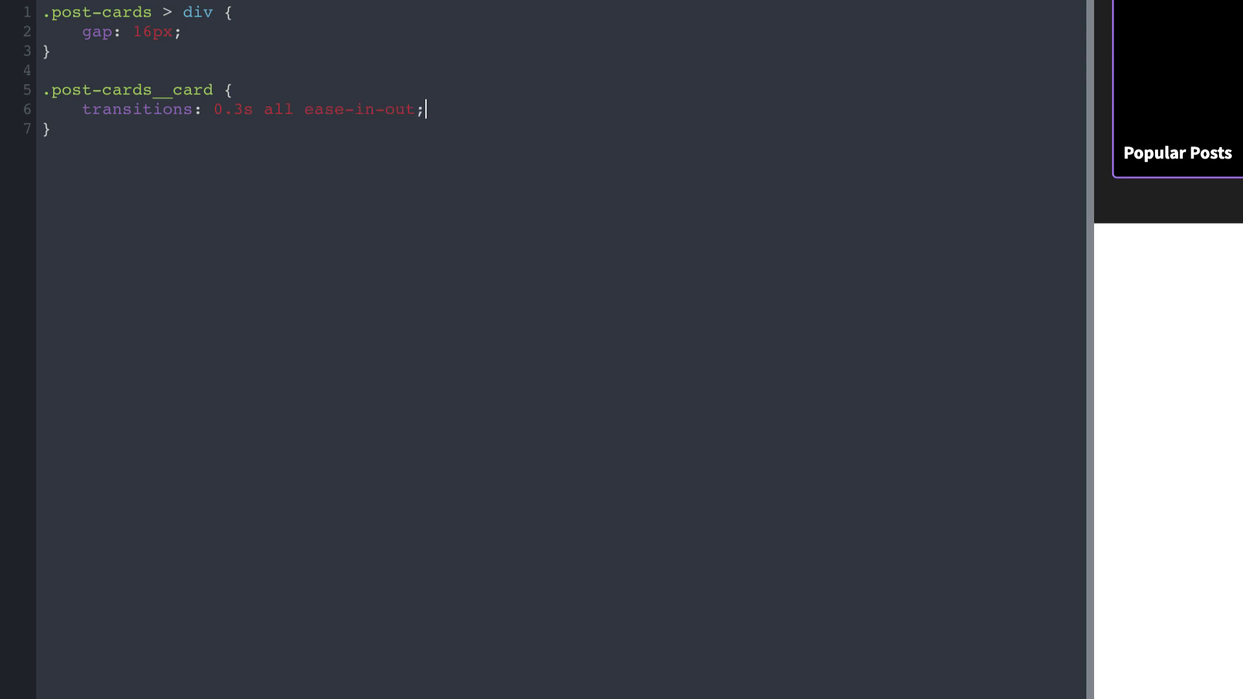
- Add a .post-cards__card:not(:first-child) rule with margin-left: -128px
left_click(151, 125)
key("Return")
key("Return")
type(".post-cards__")
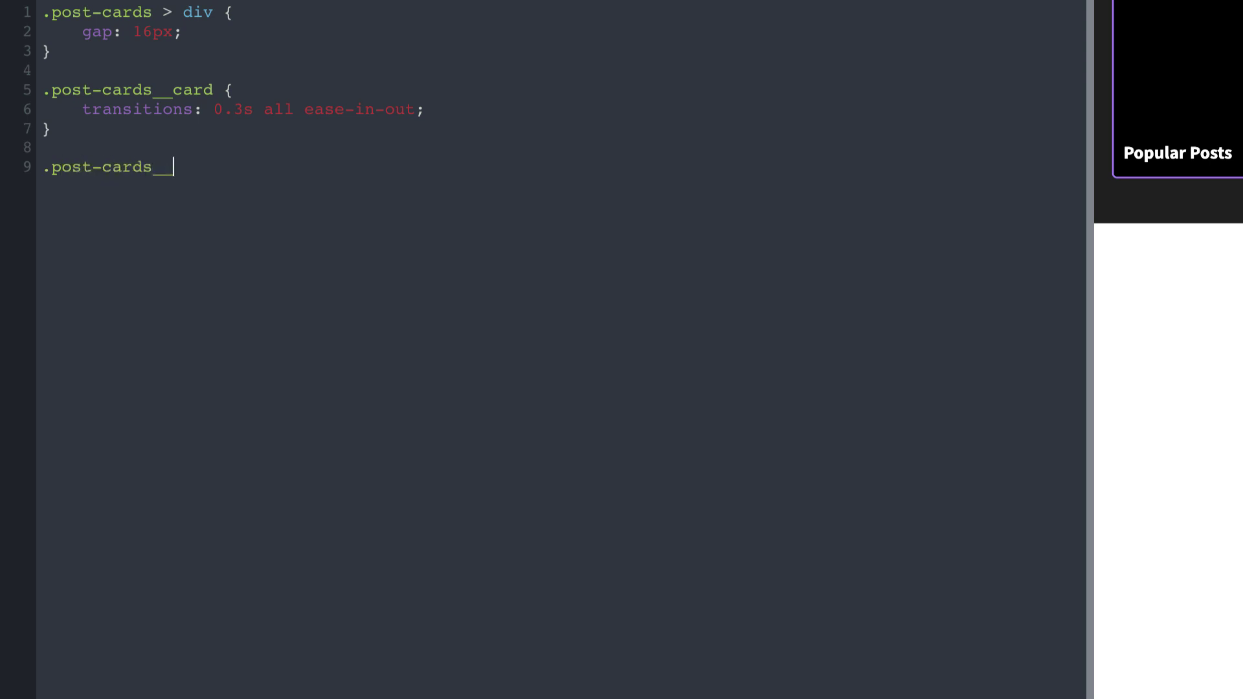
type("card:not(:first-chi")
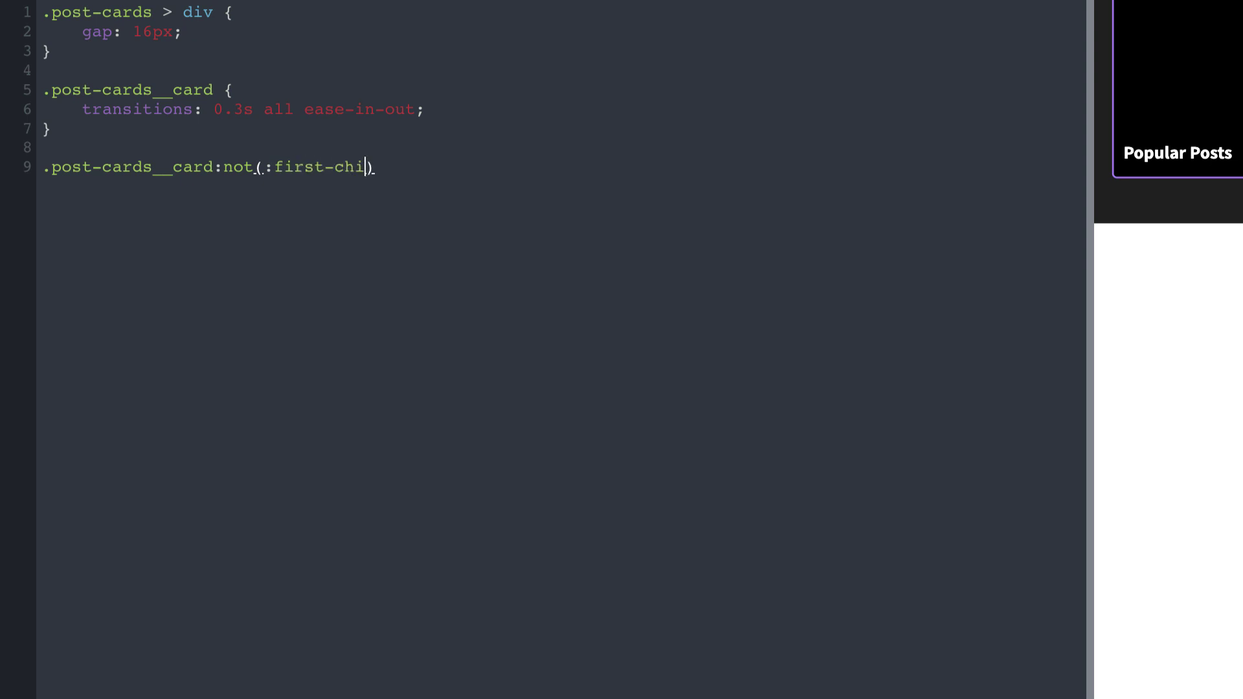
type("ld) {")
key("Return")
type("marg")
key("BackSpace")
key("BackSpace")
key("BackSpace")
key("BackSpace")
type("margin-left: -")
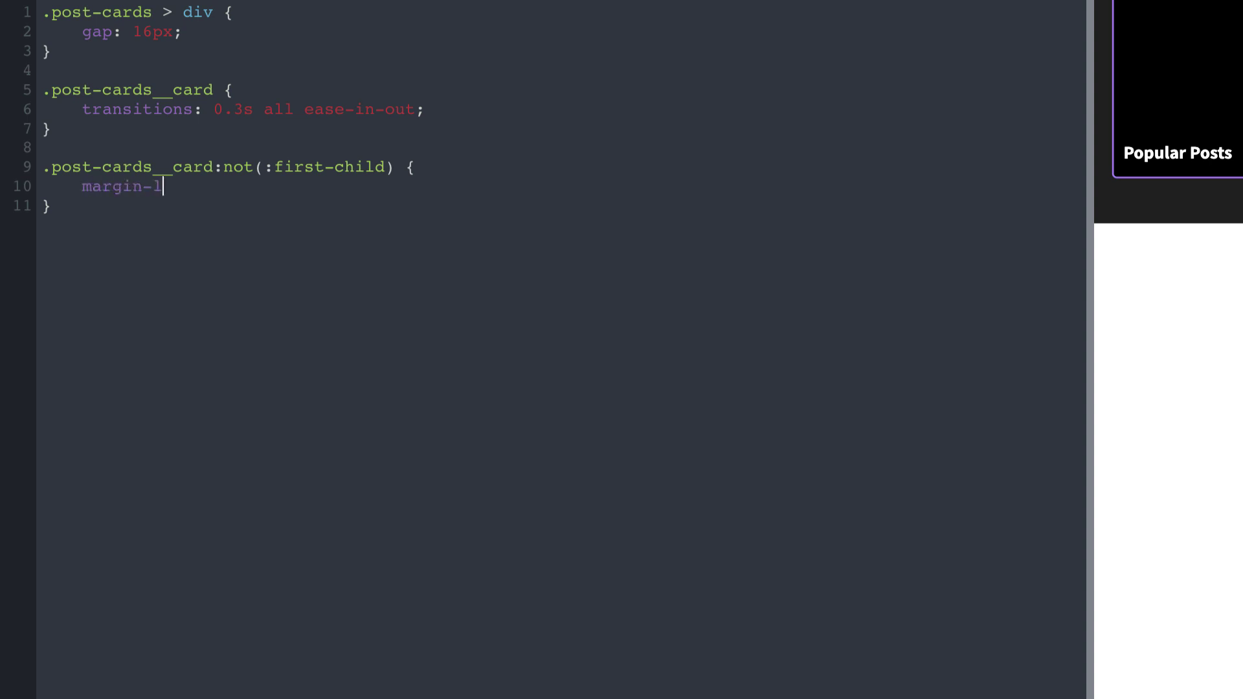
type("128px;")
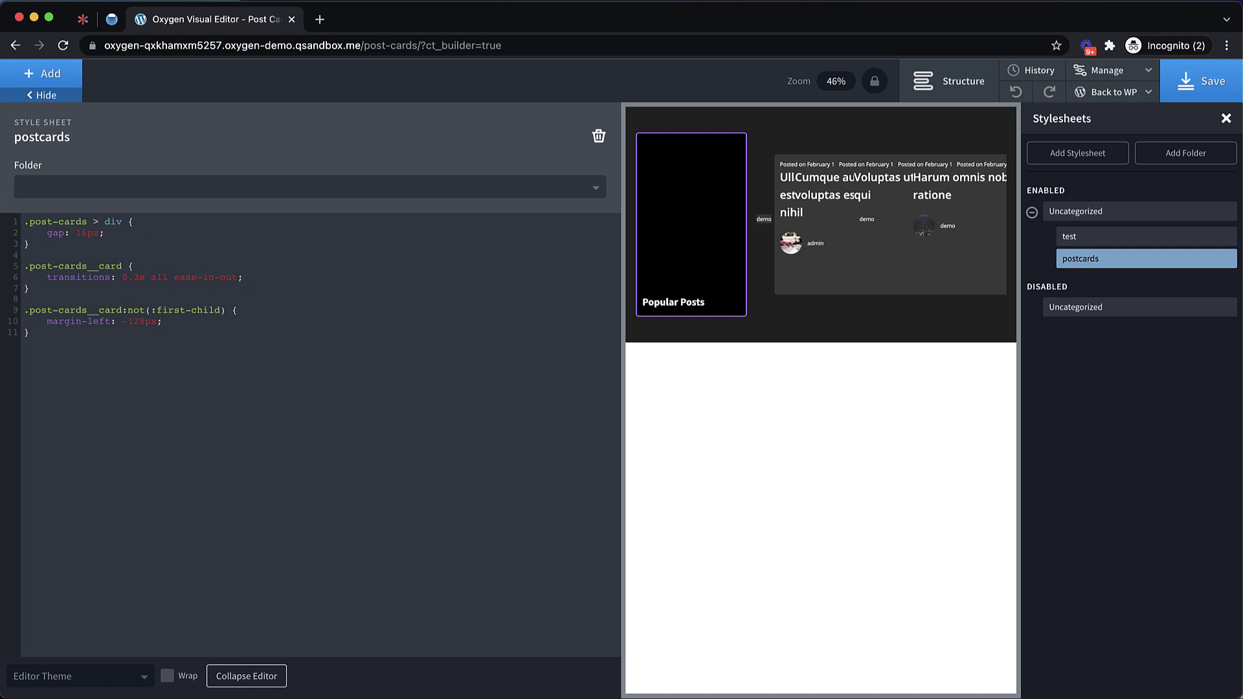
left_click(116, 21)
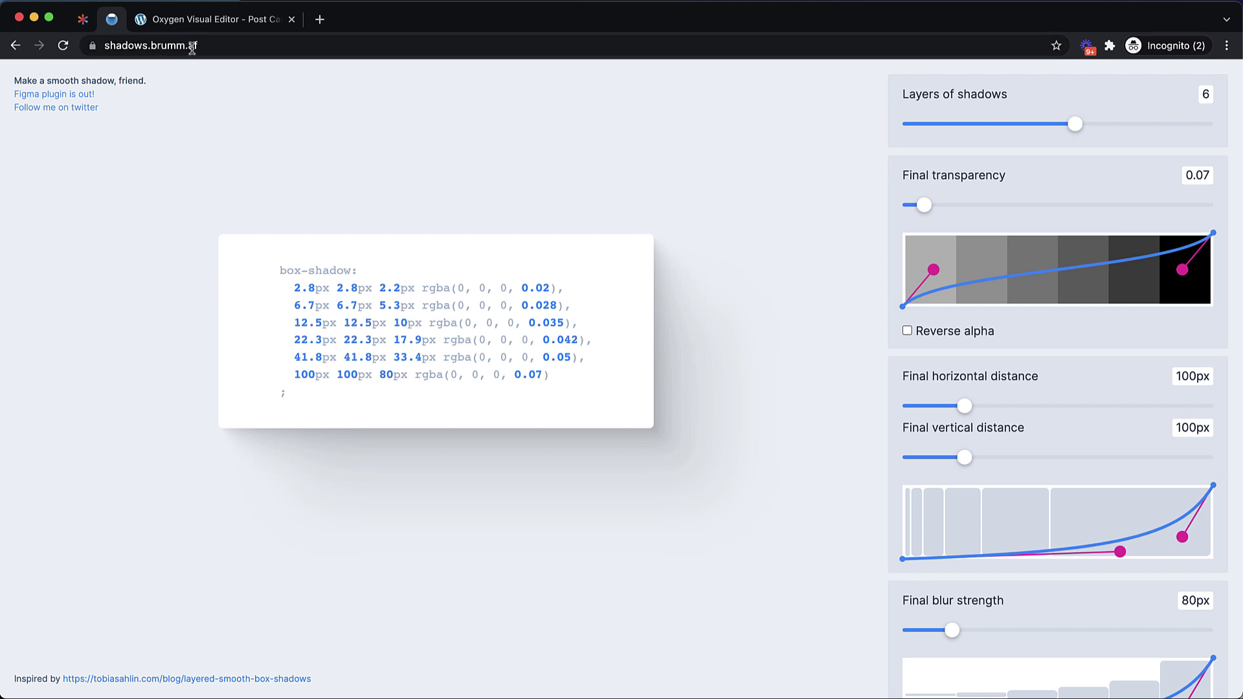
- Paste the copied layered box-shadow into the :not(:first-child) rule and save the stylesheet
left_click(205, 24)
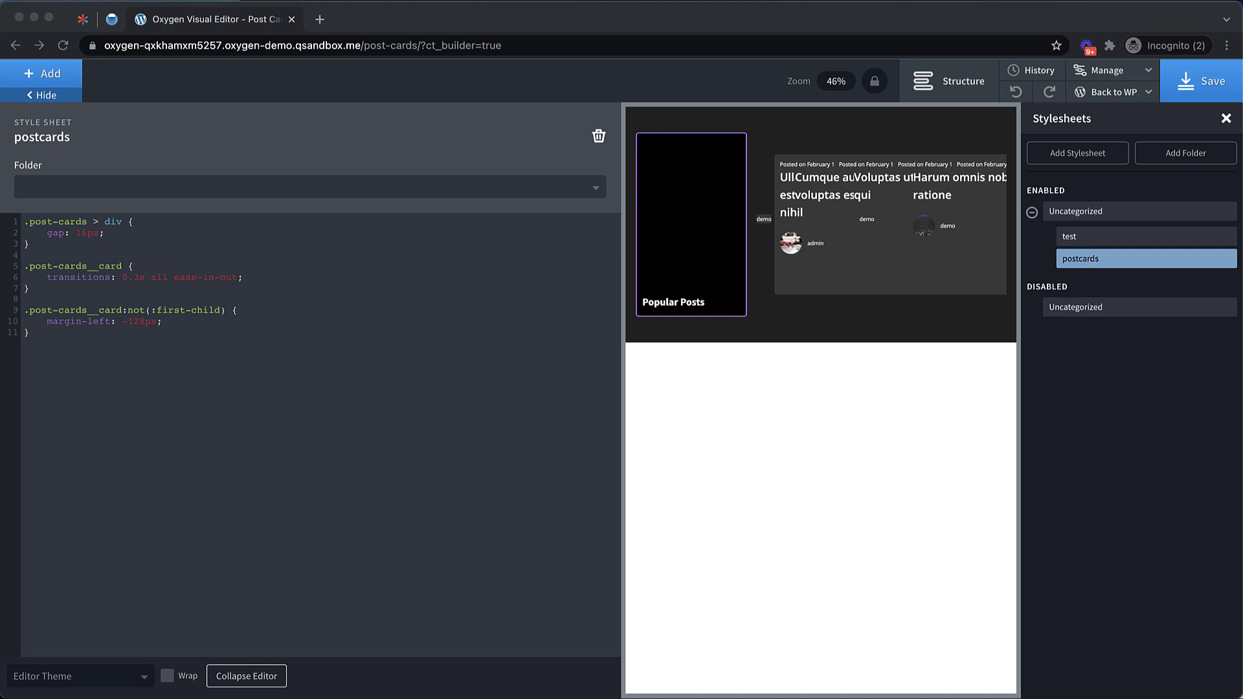
left_click(181, 327)
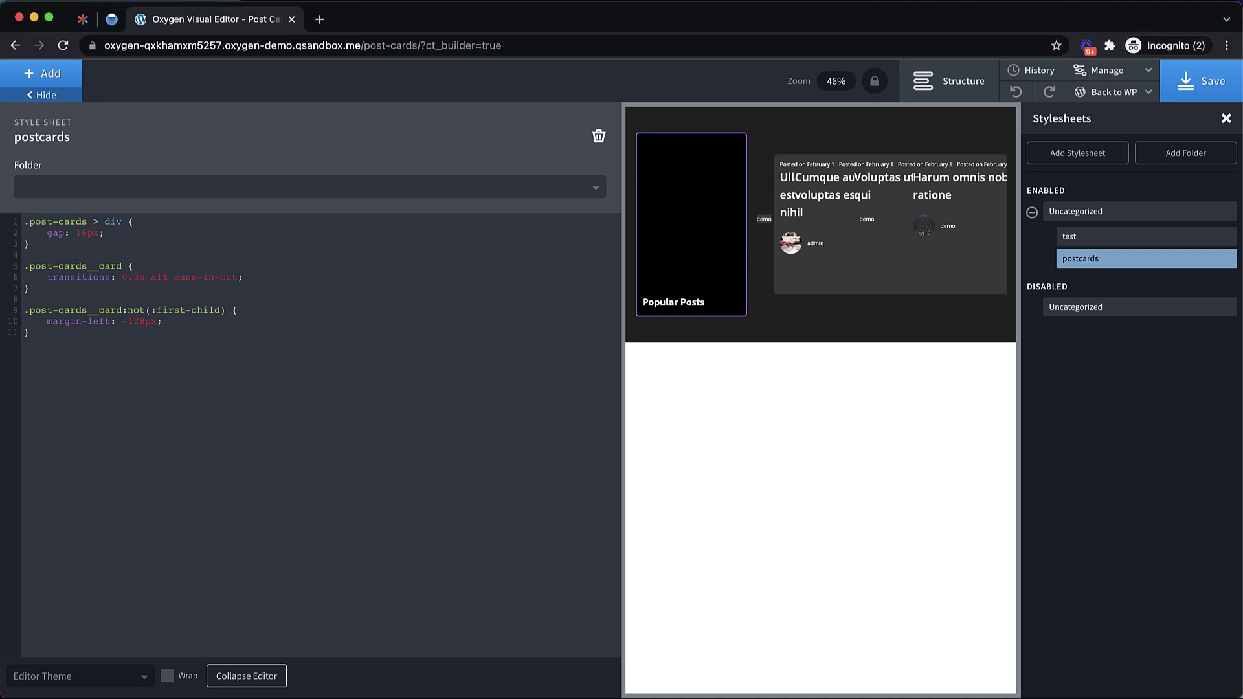
type("box-shadow:   -3px 0px 2.7px -27px rgba(0, 0, 0, 0.158),   -7.6px 0px 6.9px -27px rgba(0, 0, 0, 0.226),   -15.4px 0px 14.2px -27px rgba(0, 0, 0, 0.284),   -31.8px 0px 29.2px -27px rgba(0, 0, 0, 0.352),   -87px 0px 80px -27px rgba(0, 0, 0, 0.51) ;")
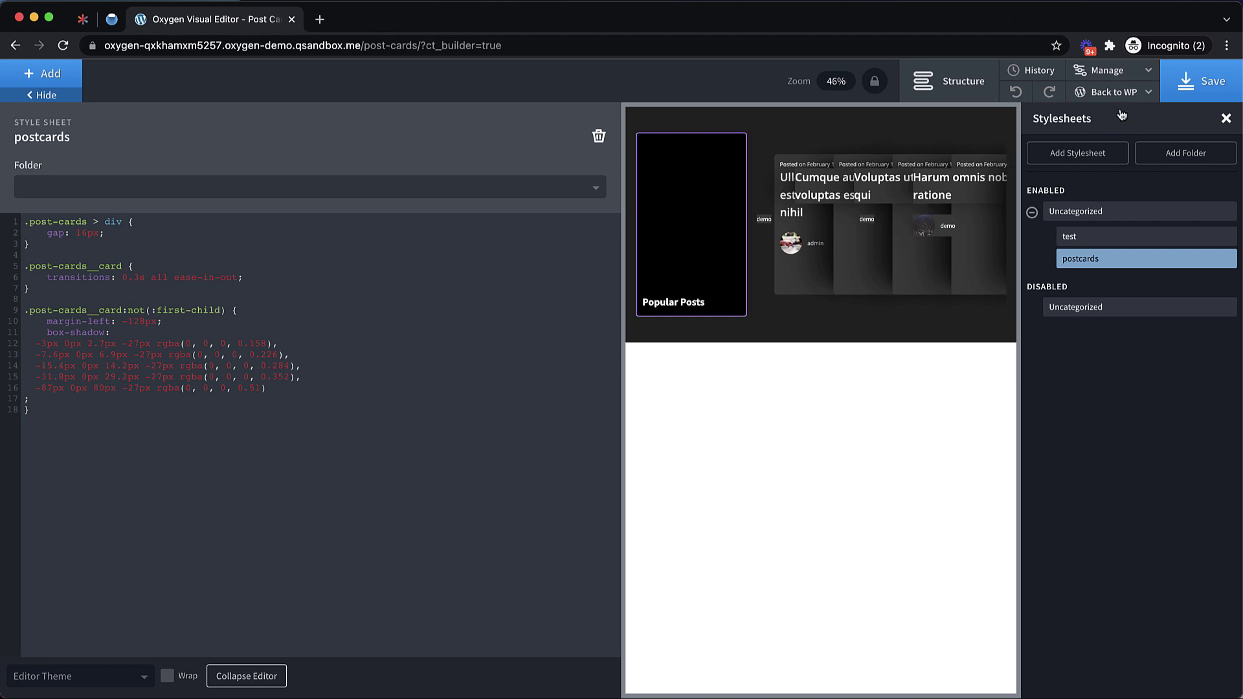
left_click(1205, 88)
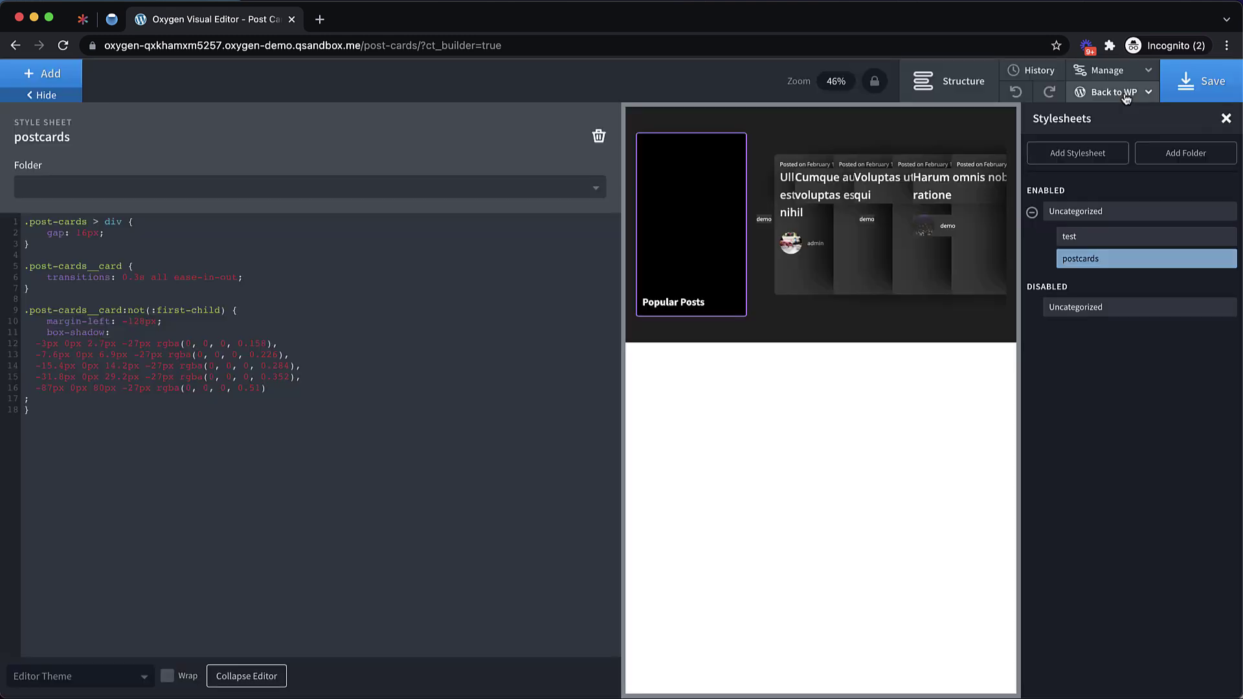
- Open the Post Cards front end in a new tab to view it, then return to the editor
left_click(1127, 97)
right_click(1095, 140)
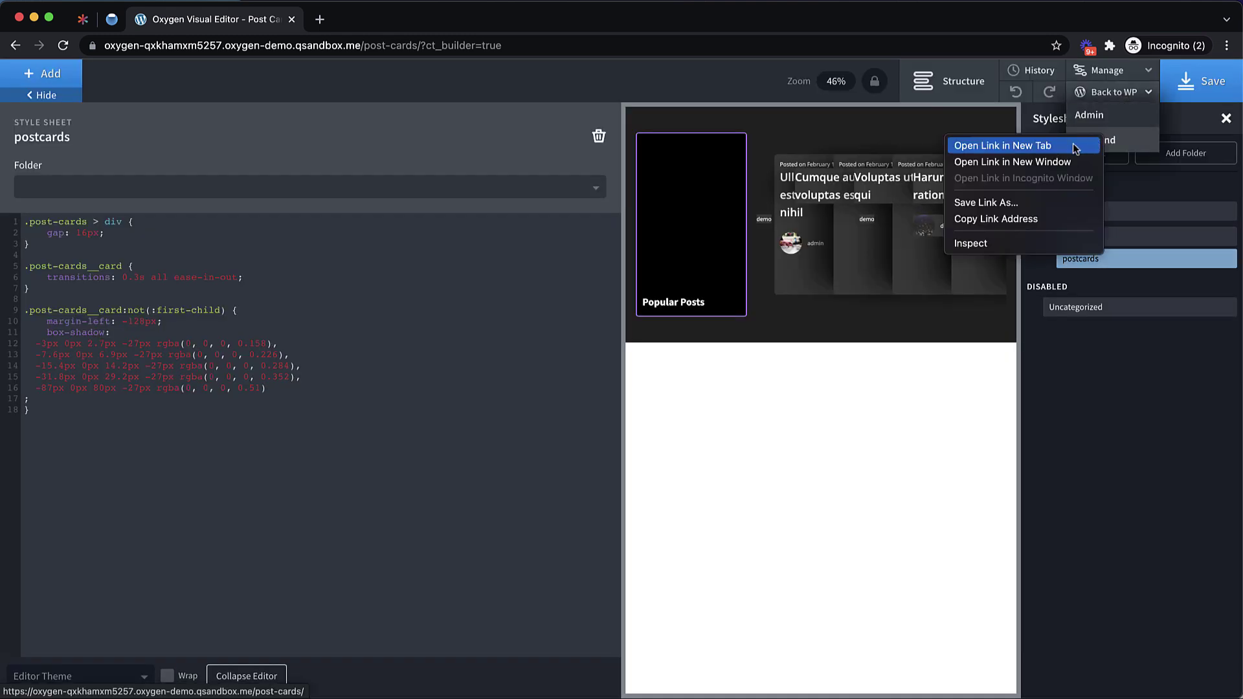
key("Escape")
left_click(388, 18)
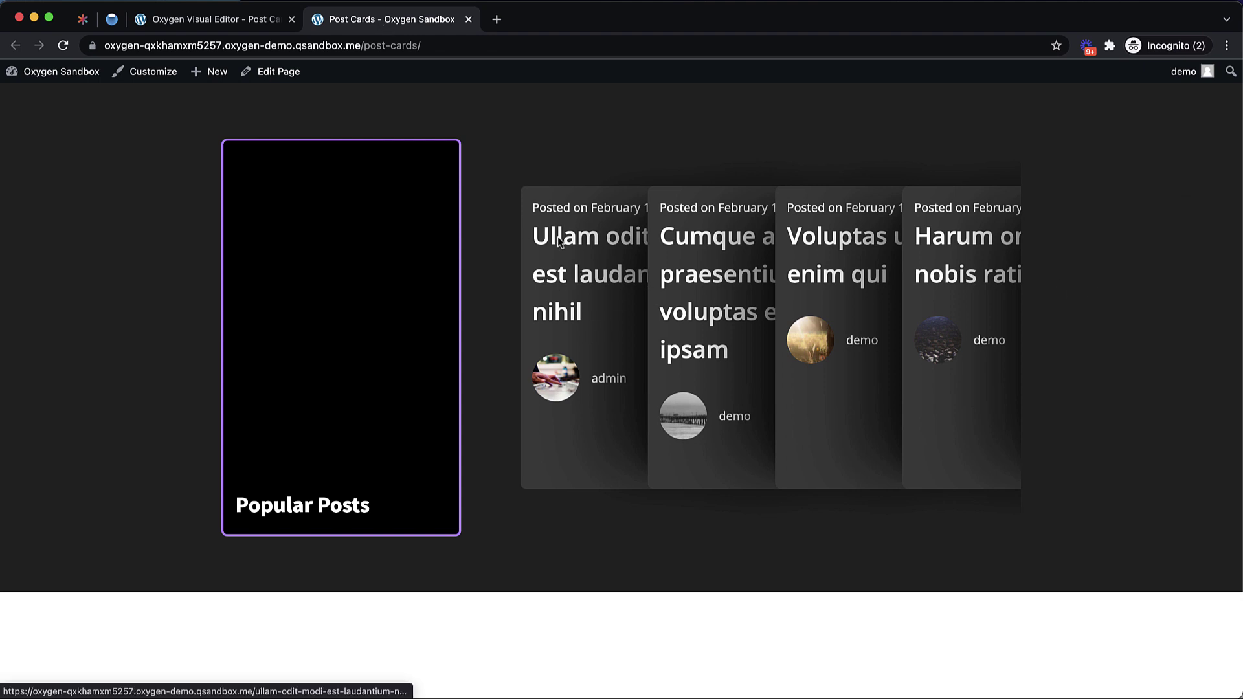
left_click(256, 19)
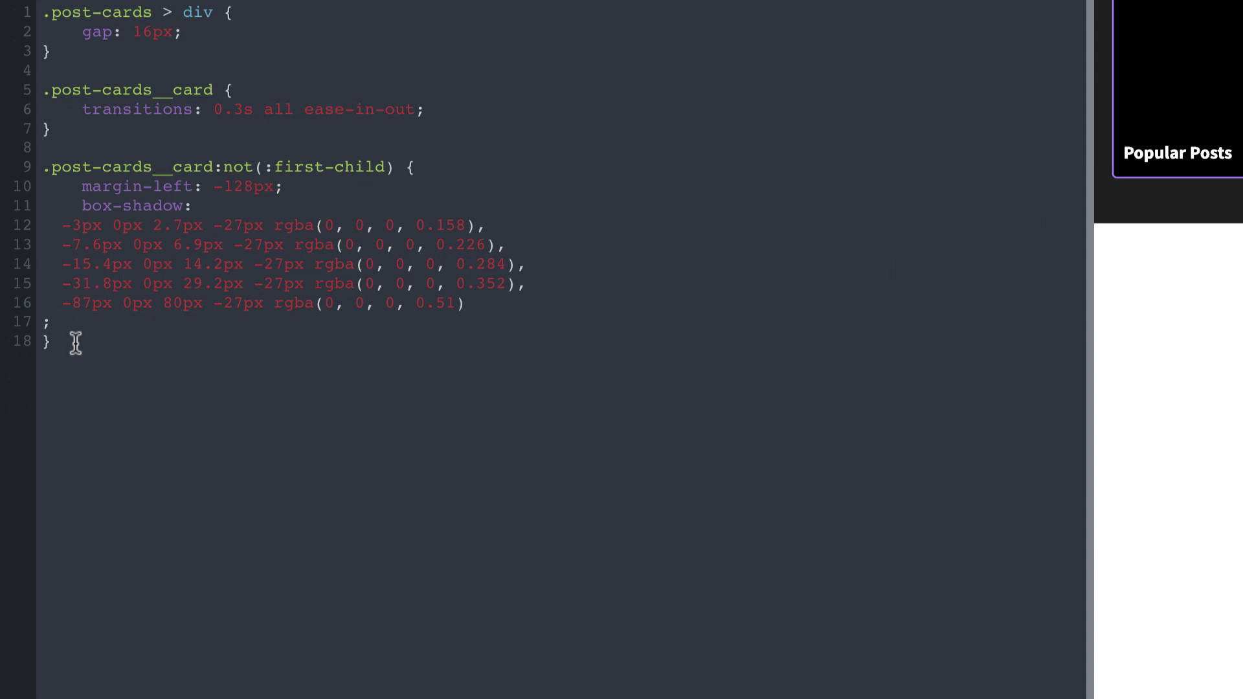
- Add a .post-cards__card:hover rule with transform: translateY(-1rem) rotate(3deg)
left_click(76, 343)
key("Return")
key("Return")
type(".post-cards__card:hover {")
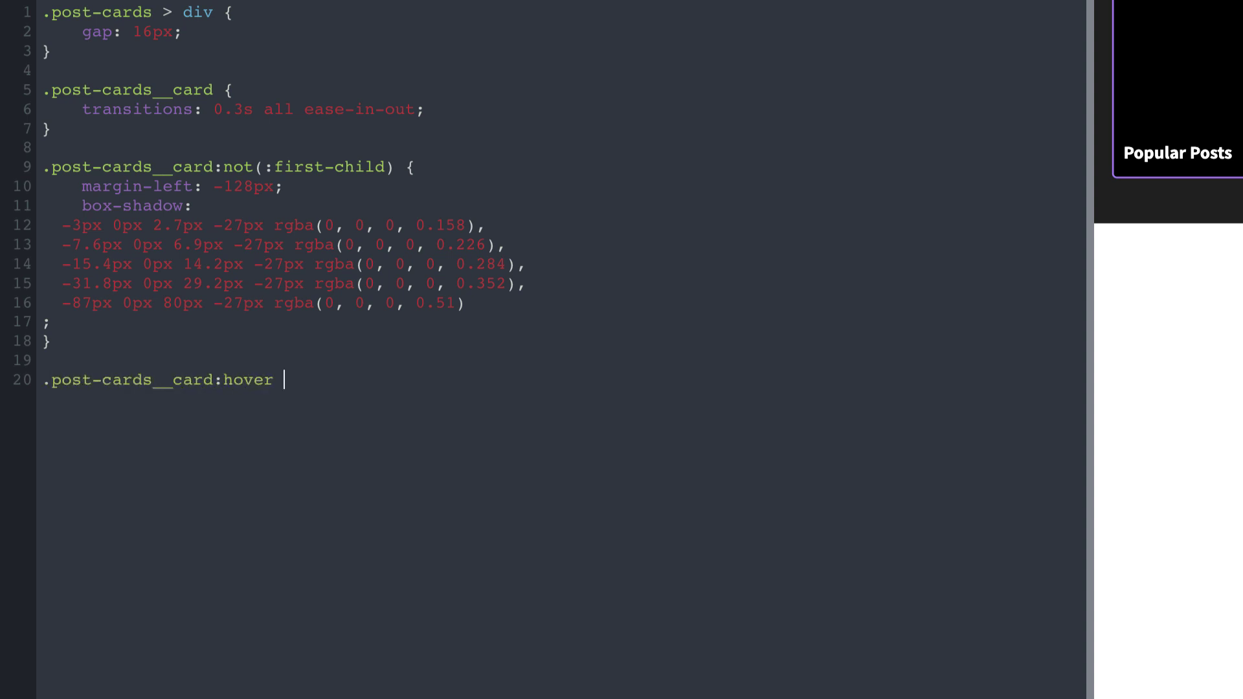
key("Return")
type("transform: translateY(")
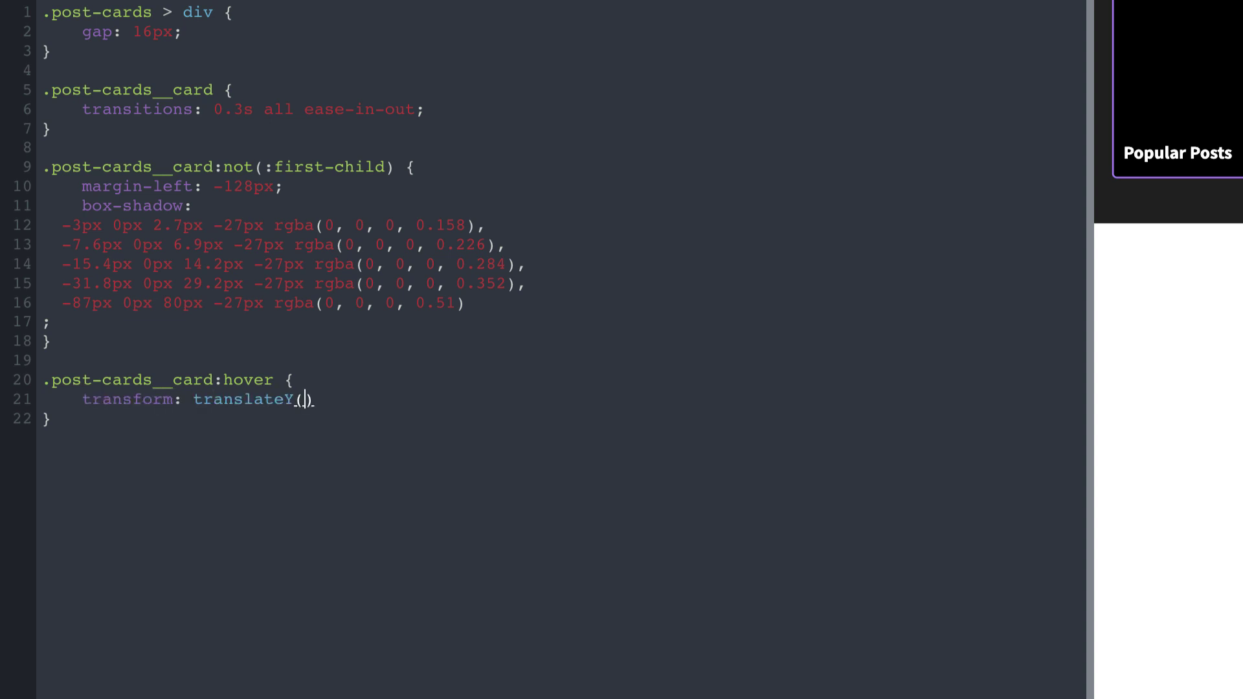
type("-rem")
key("Left")
key("Left")
key("Left")
type("1")
key("End")
type("rotate(3deg);")
- Add a sibling rule after hovered cards with transform: translateX(128px), then save the stylesheet
left_click(53, 419)
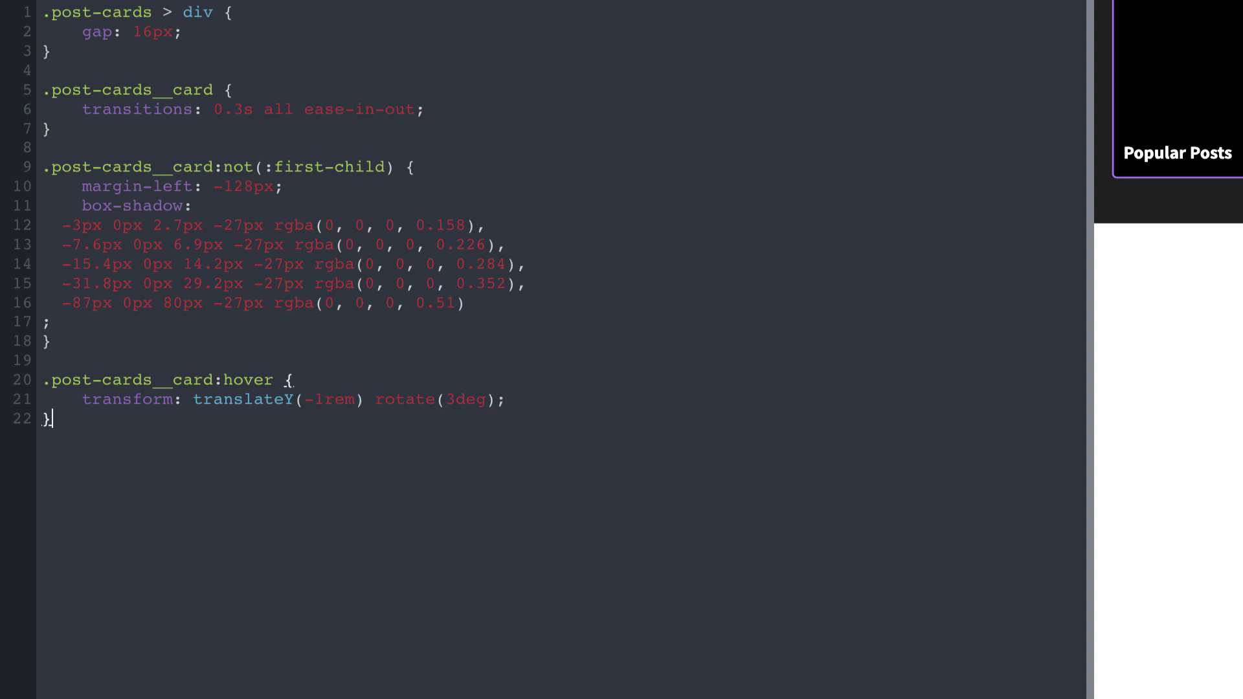
key("Return")
key("Return")
type("post-cards")
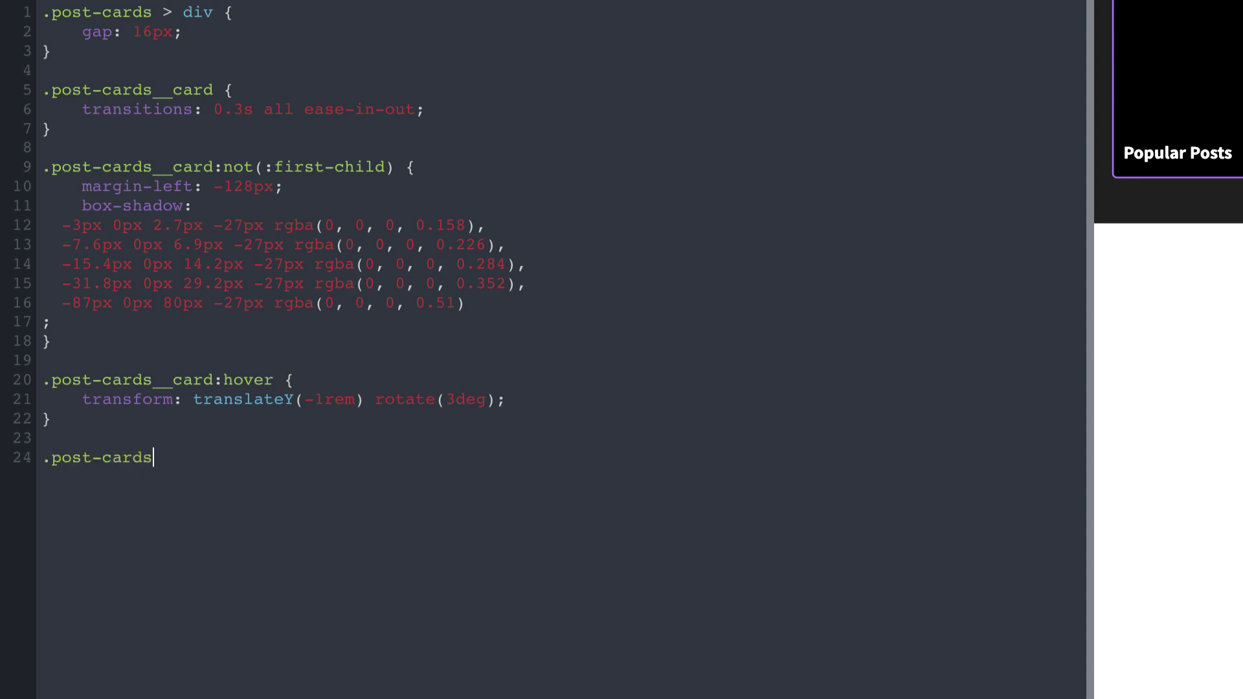
type("__card:hover")
type(".post-cards__")
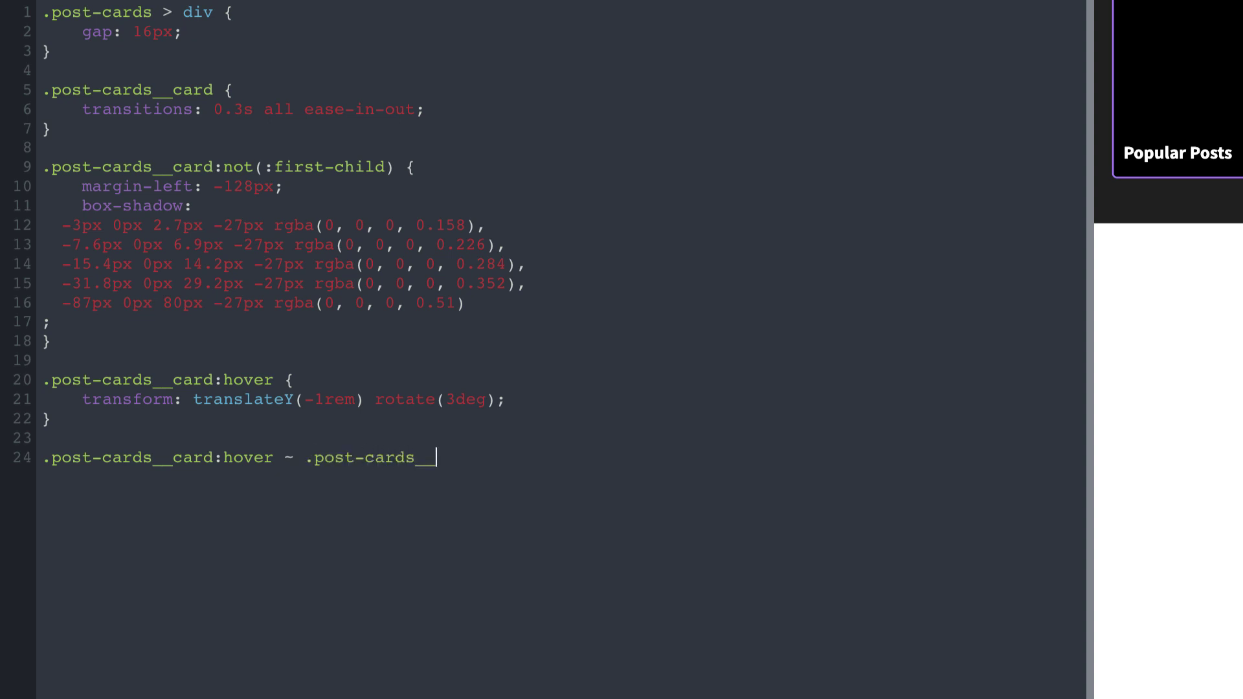
type("card {")
key("Return")
type("transofm")
key("BackSpace")
key("BackSpace")
key("BackSpace")
type("form: trans")
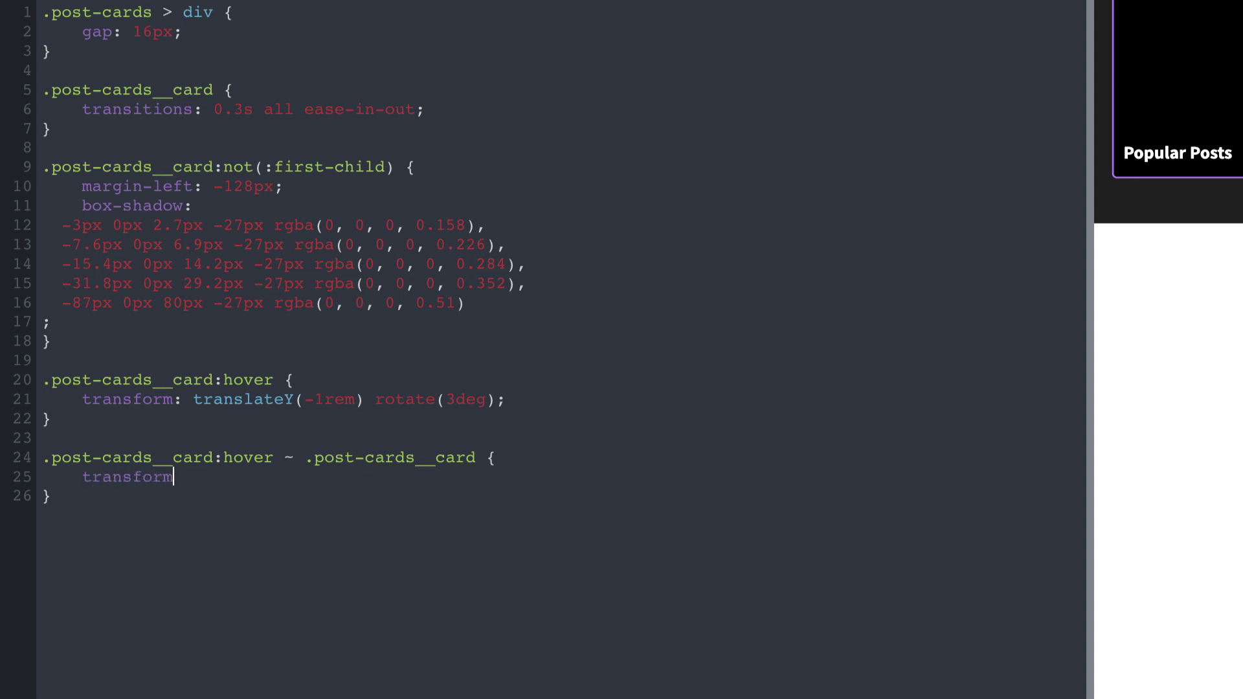
type("lateX(128px);")
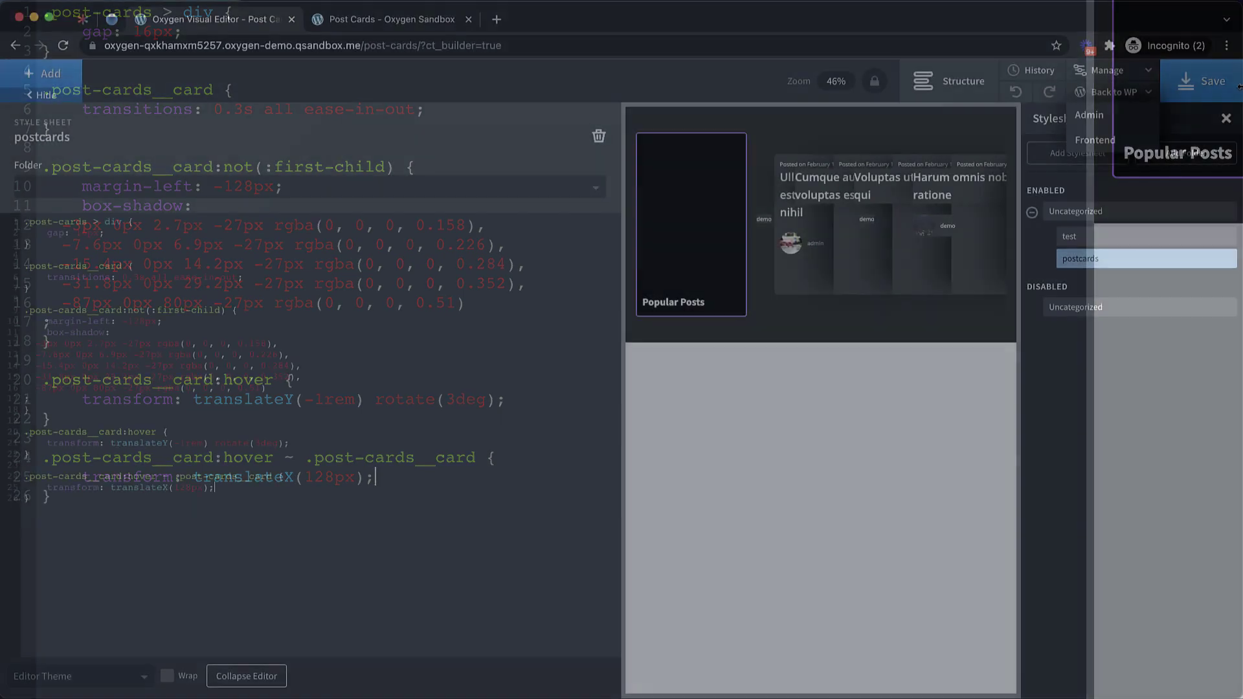
key("ctrl+s")
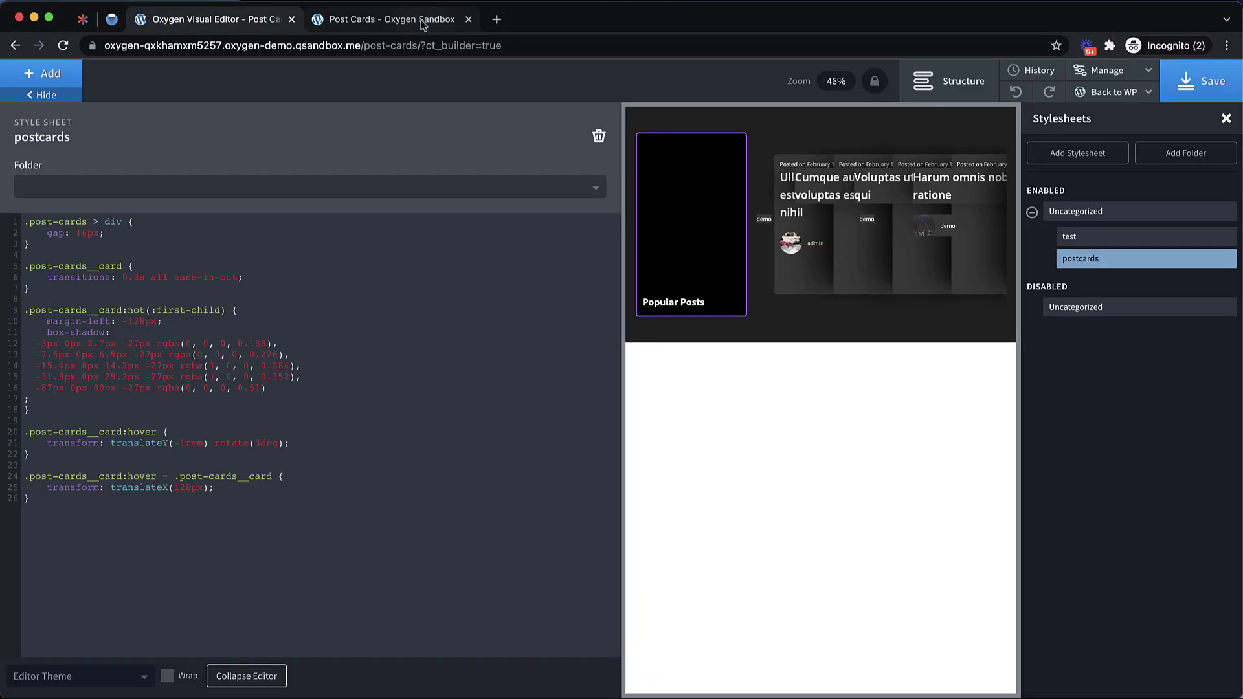
- Reload the live Post Cards tab to try the hover lift and tilt, then return to the editor
left_click(420, 20)
left_click(62, 46)
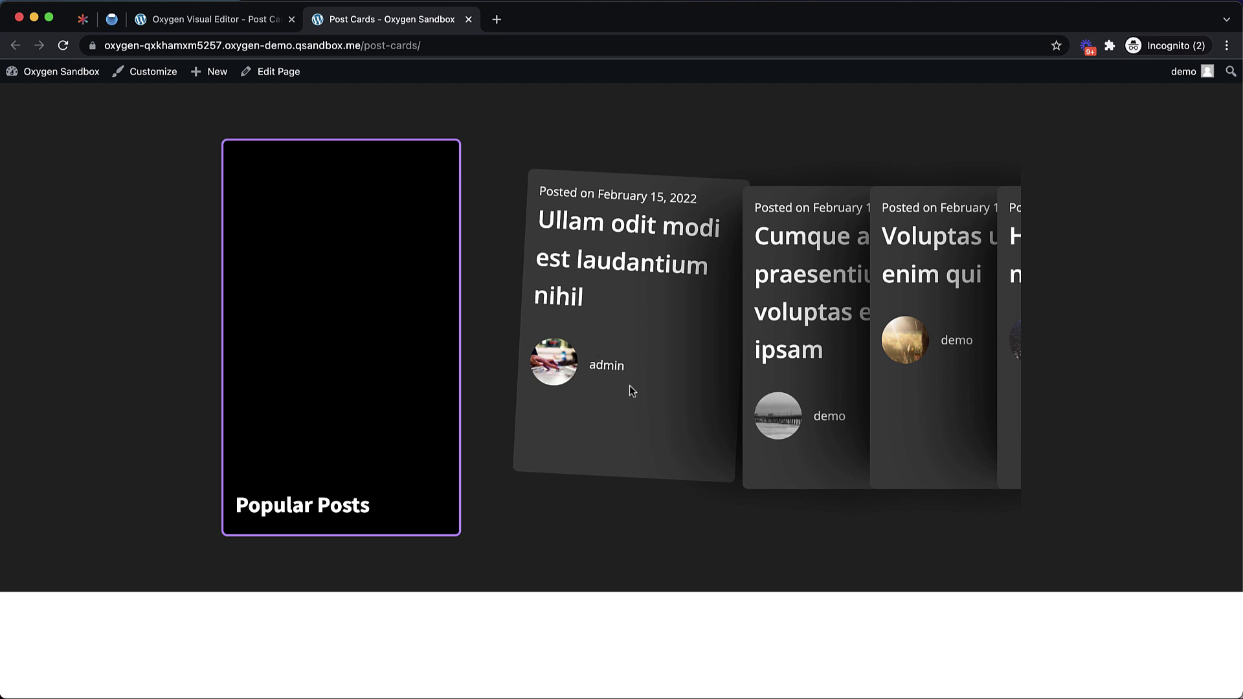
left_click(246, 19)
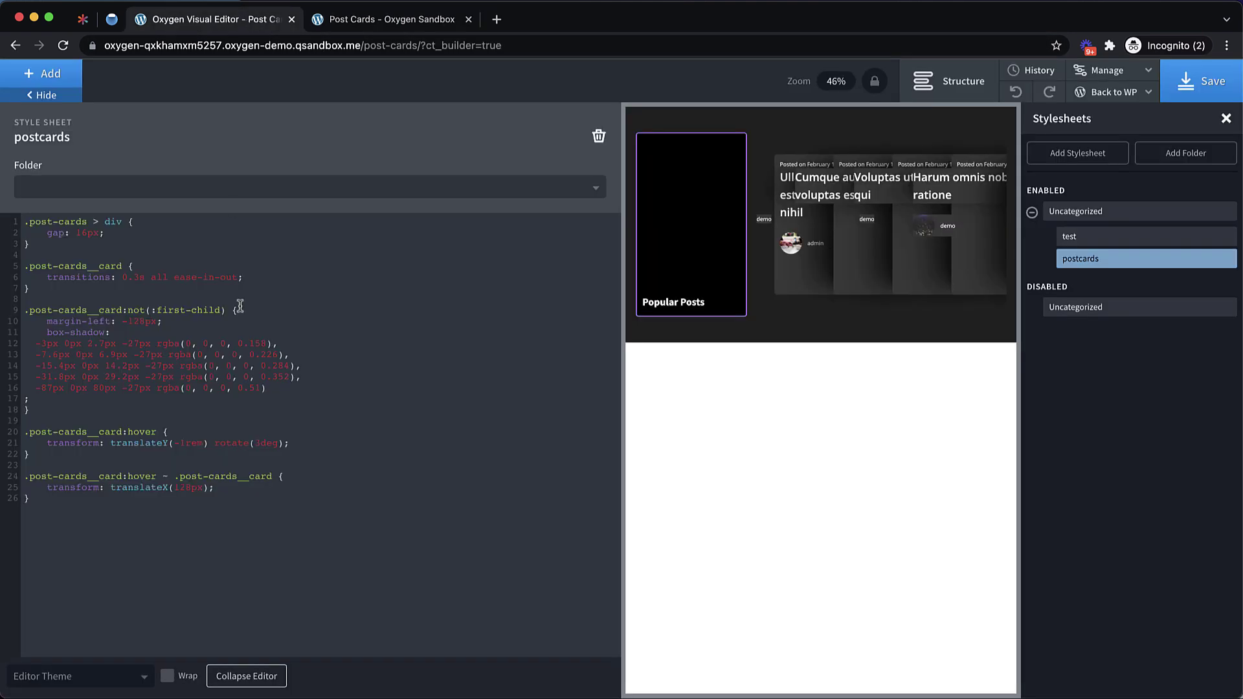
- Correct 'transitions' to 'transition' on line 6, save, and verify the live card hover effect
left_click(110, 278)
left_click(1222, 73)
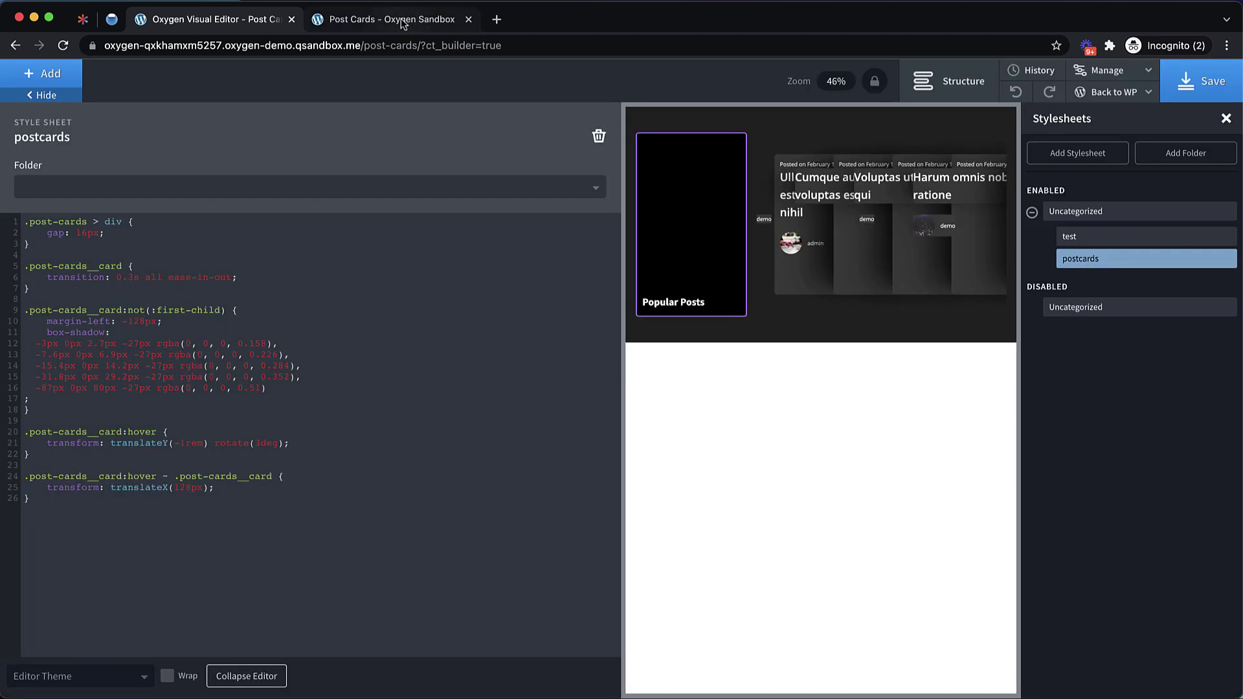
left_click(401, 20)
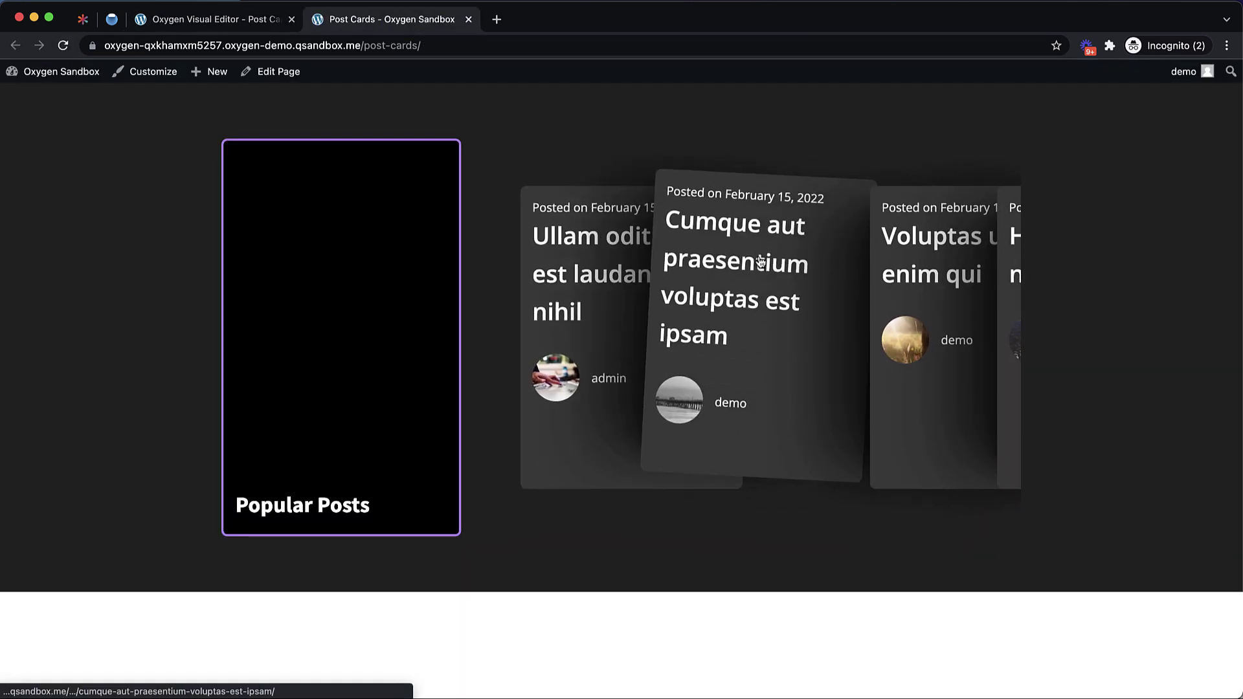
scroll(894, 271, "right", 5)
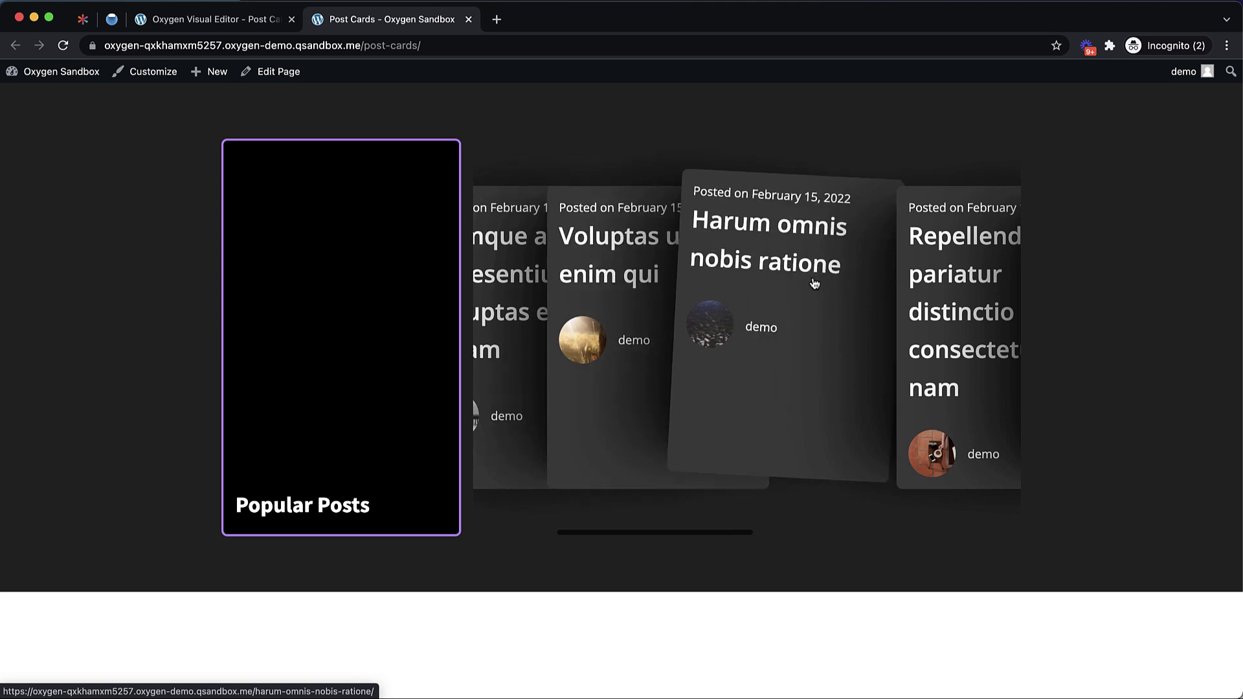
left_click(251, 21)
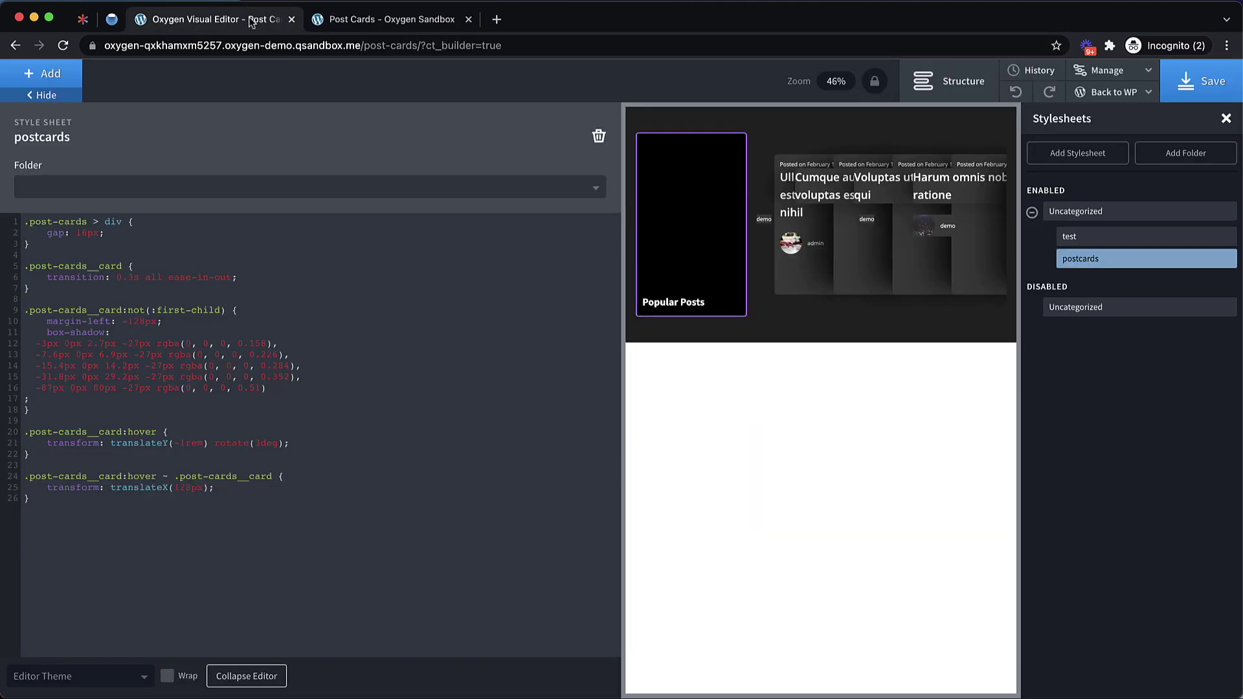
- Set the card author Div's top margin to auto under Size & Spacing
left_click(803, 243)
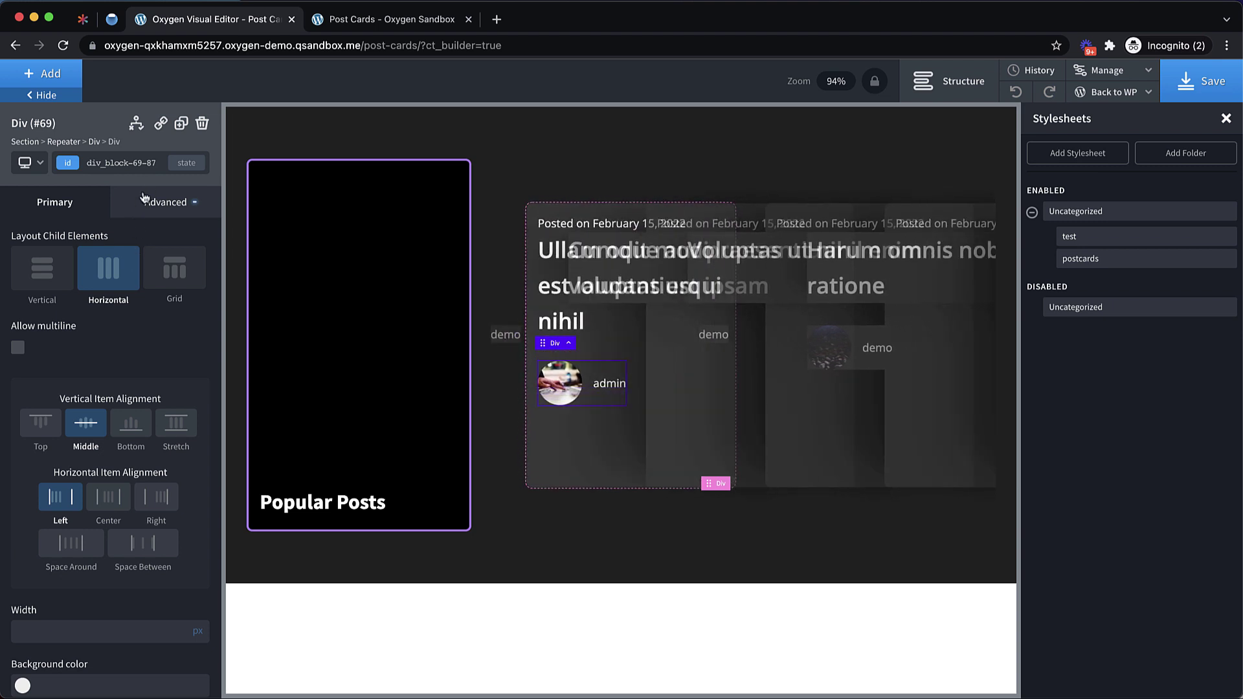
left_click(143, 200)
left_click(116, 283)
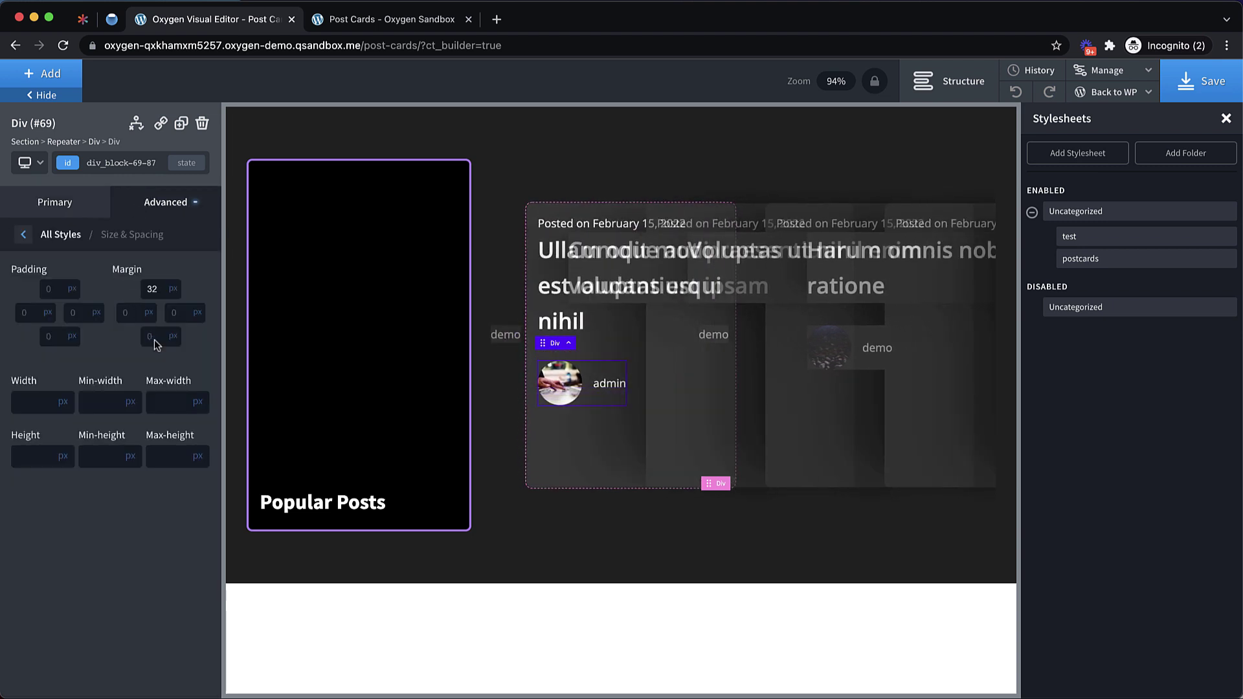
mouse_move(173, 298)
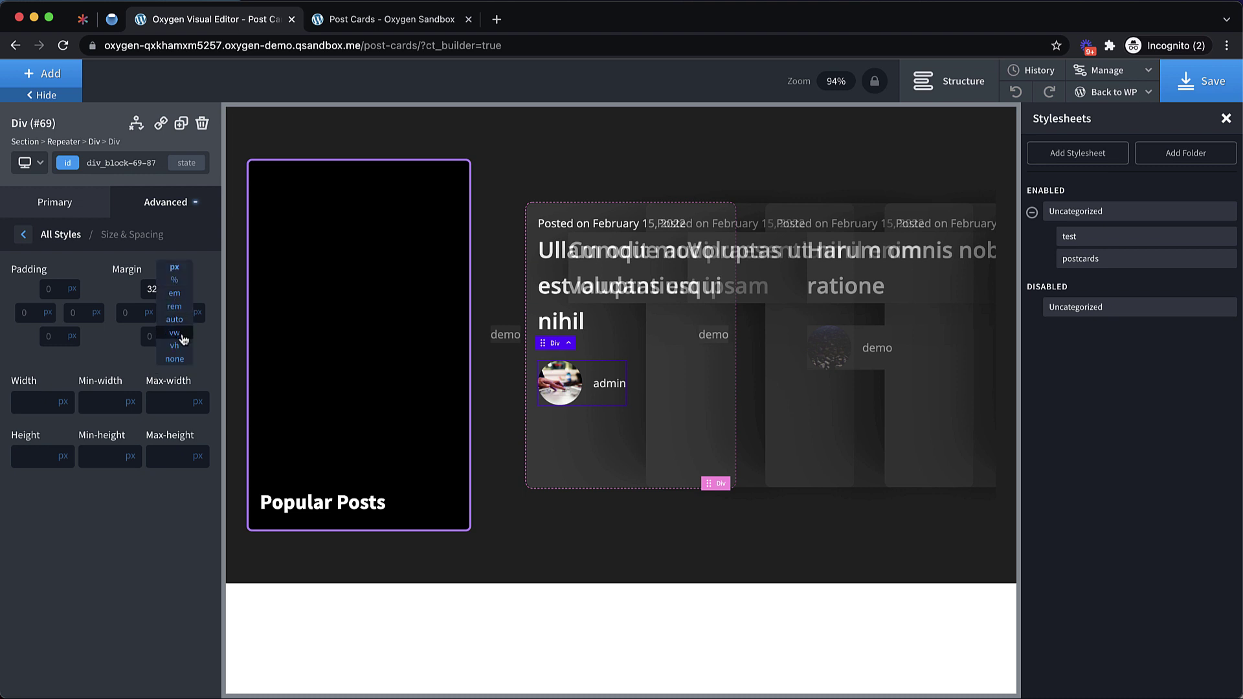
left_click(174, 320)
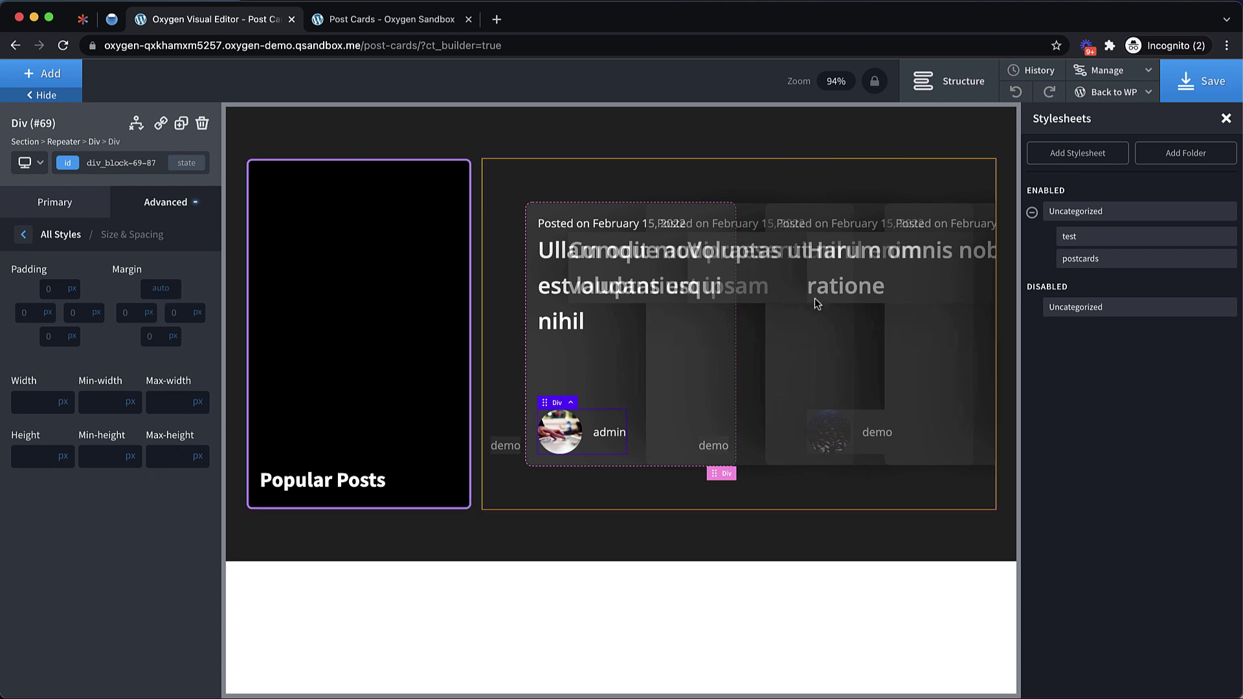
- Save, reload the live Post Cards page, and scroll the card row to check author alignment
left_click(1190, 94)
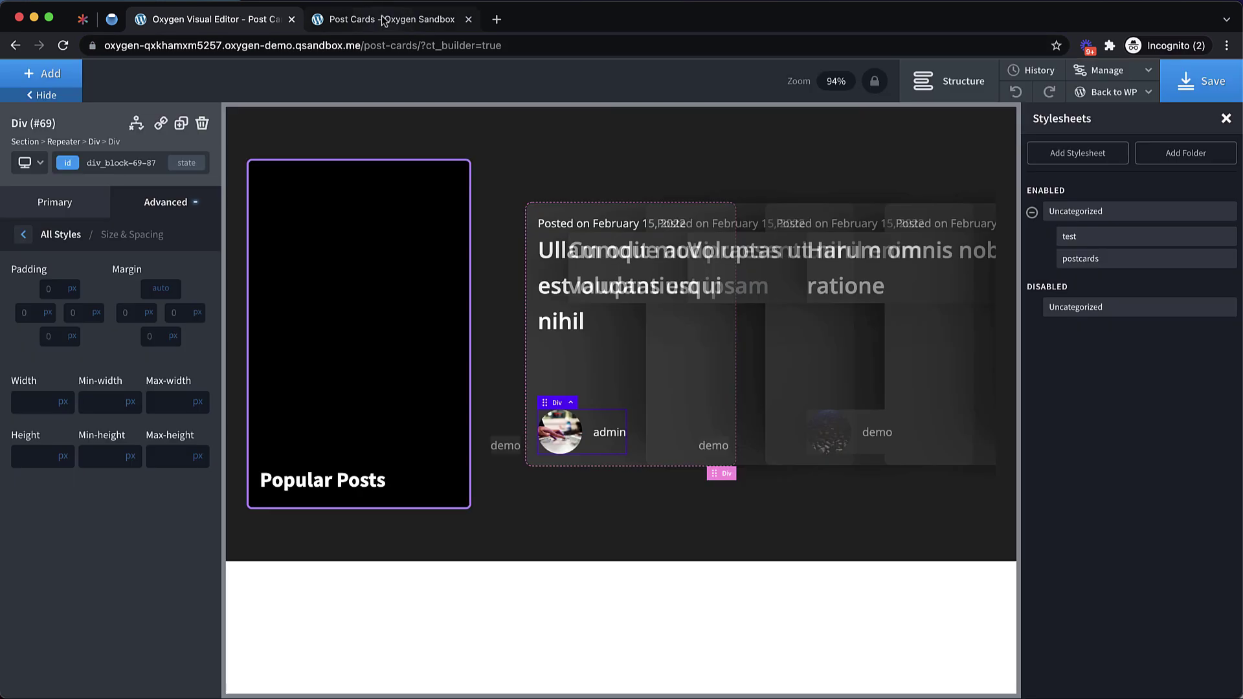
left_click(385, 21)
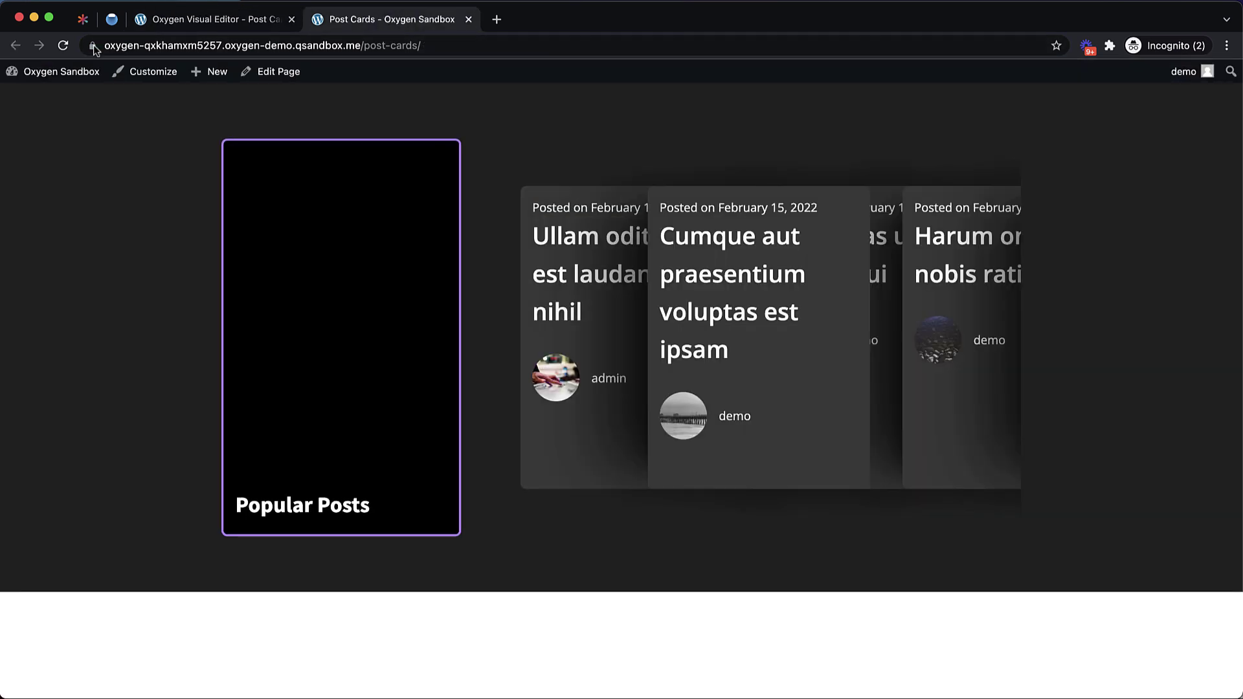
left_click(59, 45)
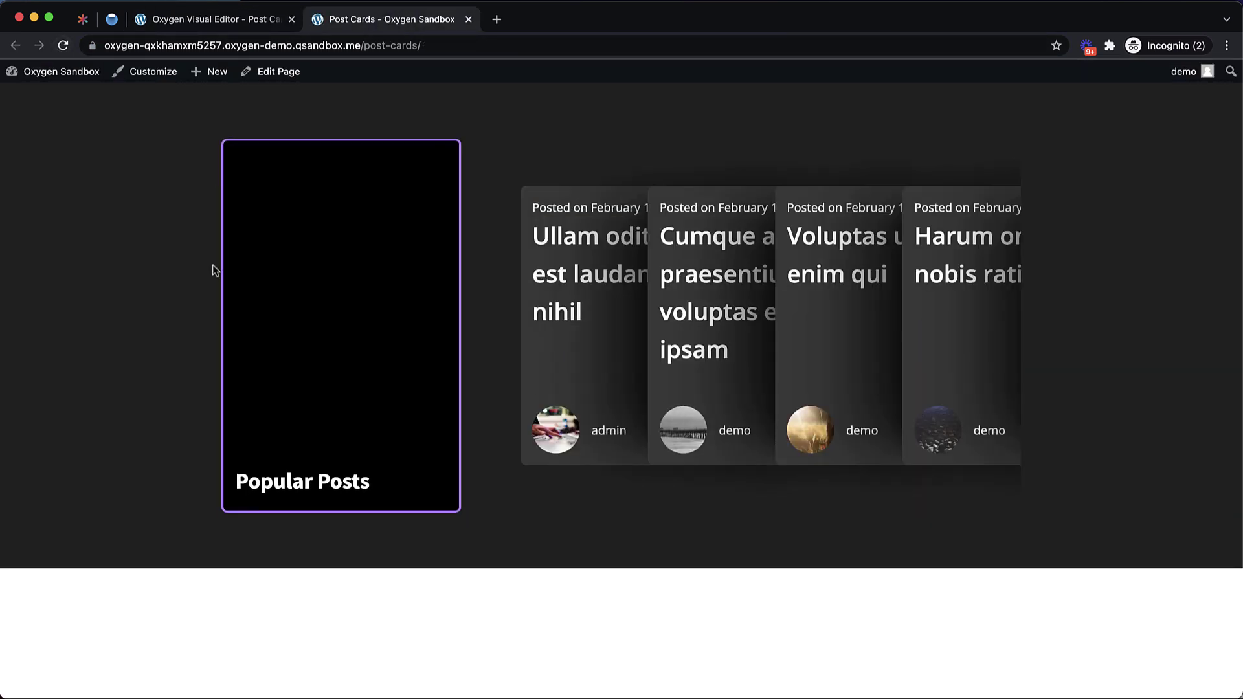
scroll(532, 402, "right", 3)
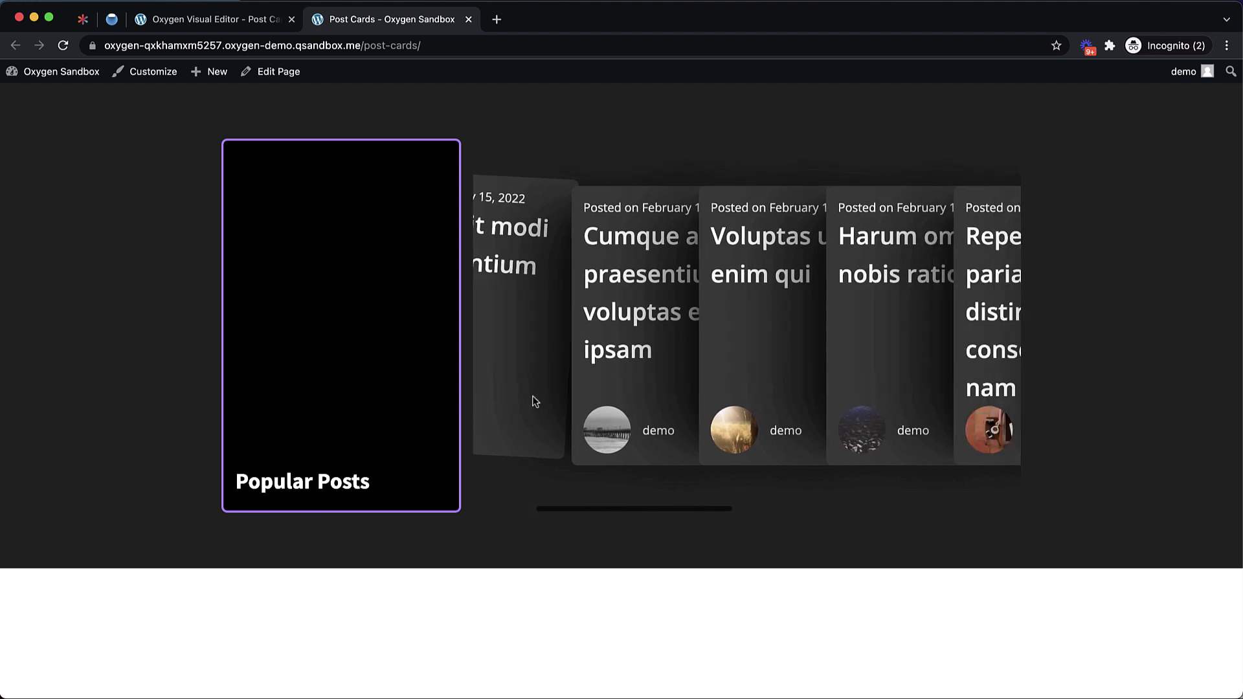
scroll(532, 401, "right", 3)
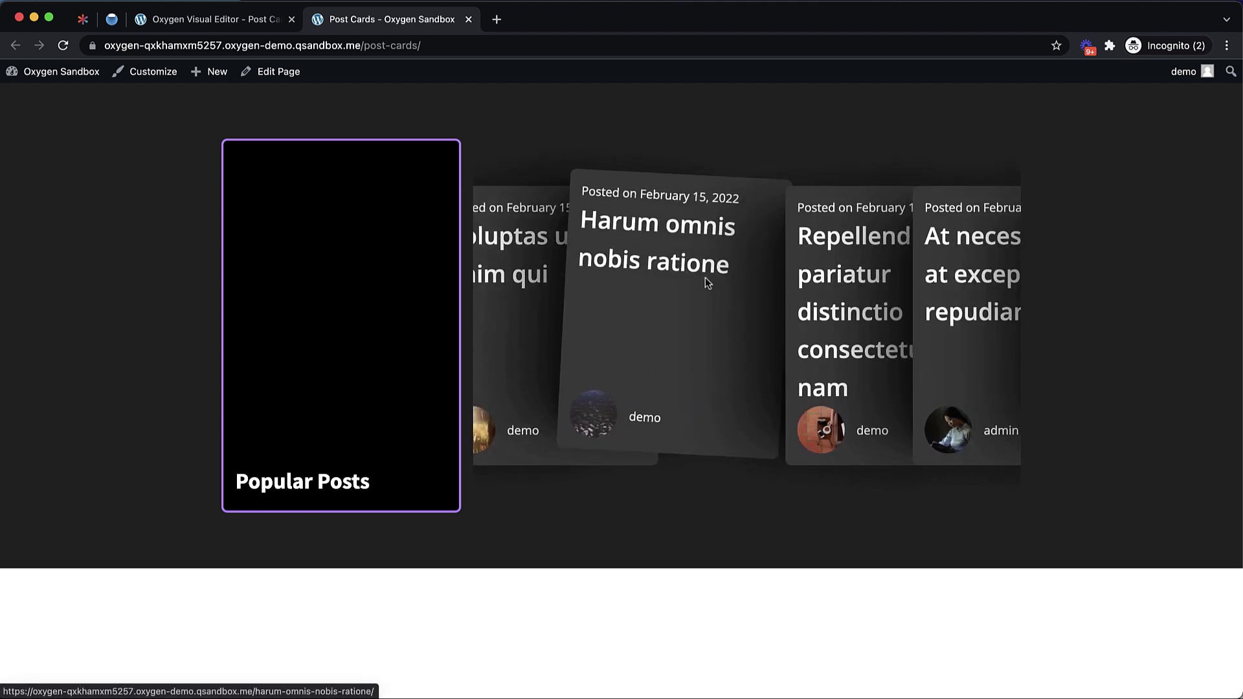
scroll(705, 278, "right", 5)
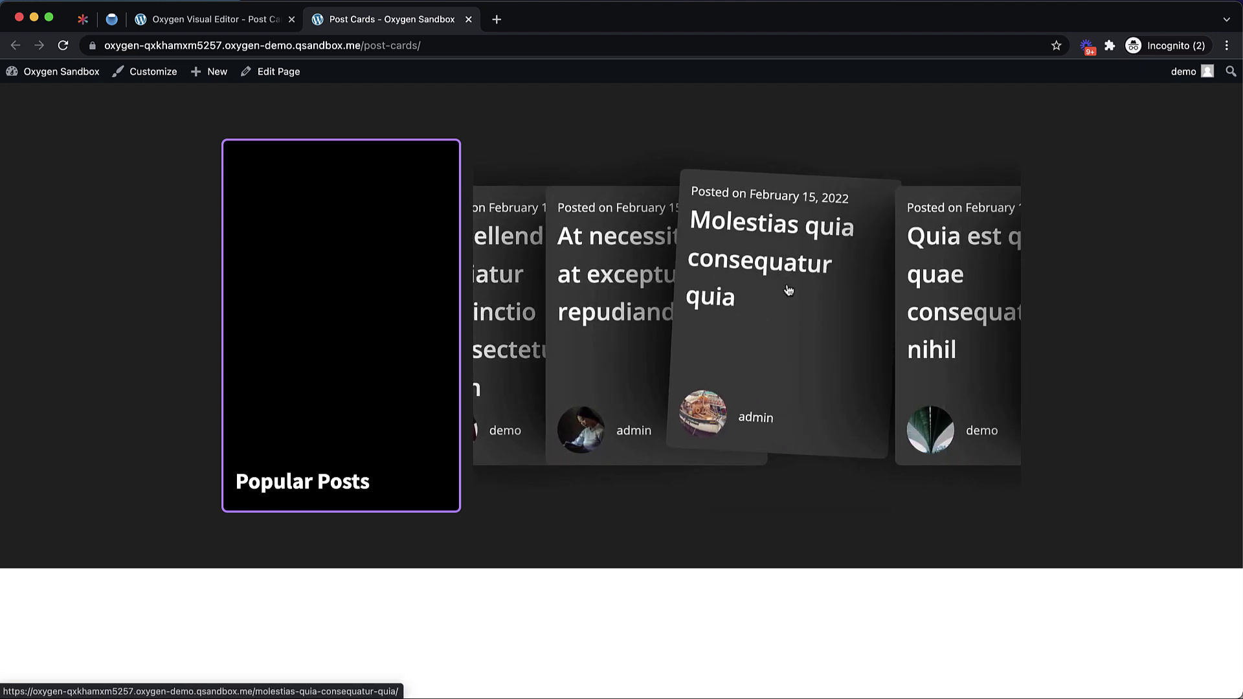
scroll(874, 289, "right", 3)
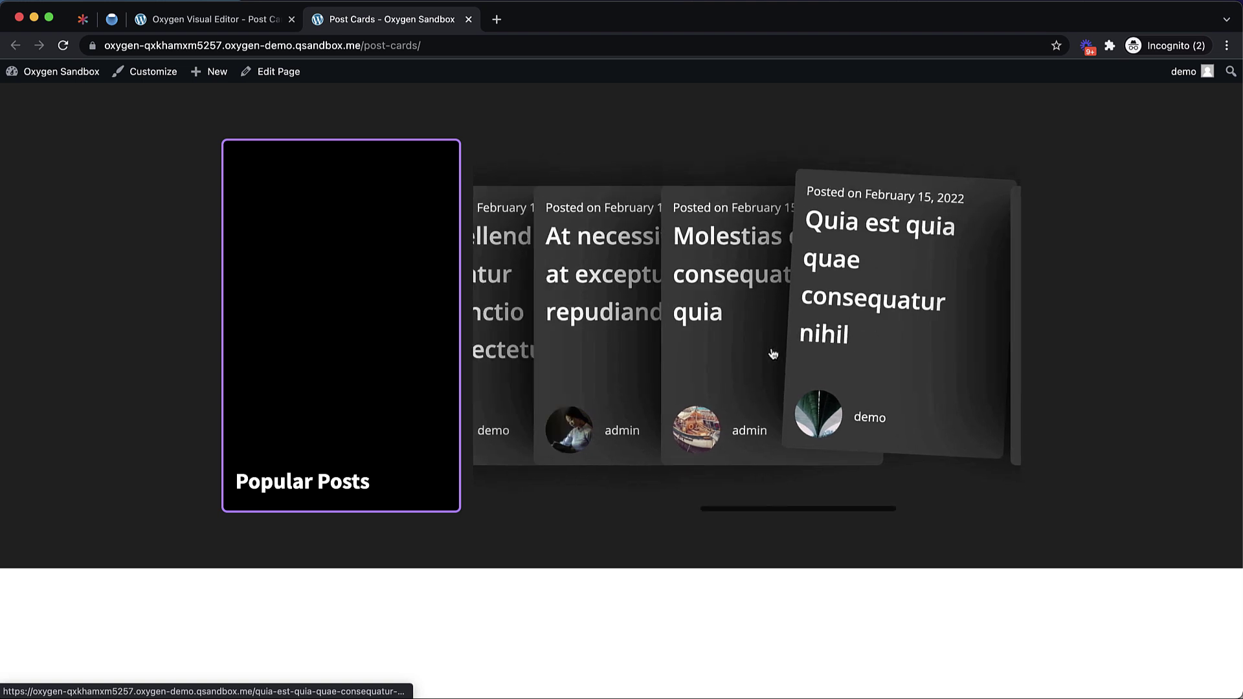
scroll(773, 354, "left", 8)
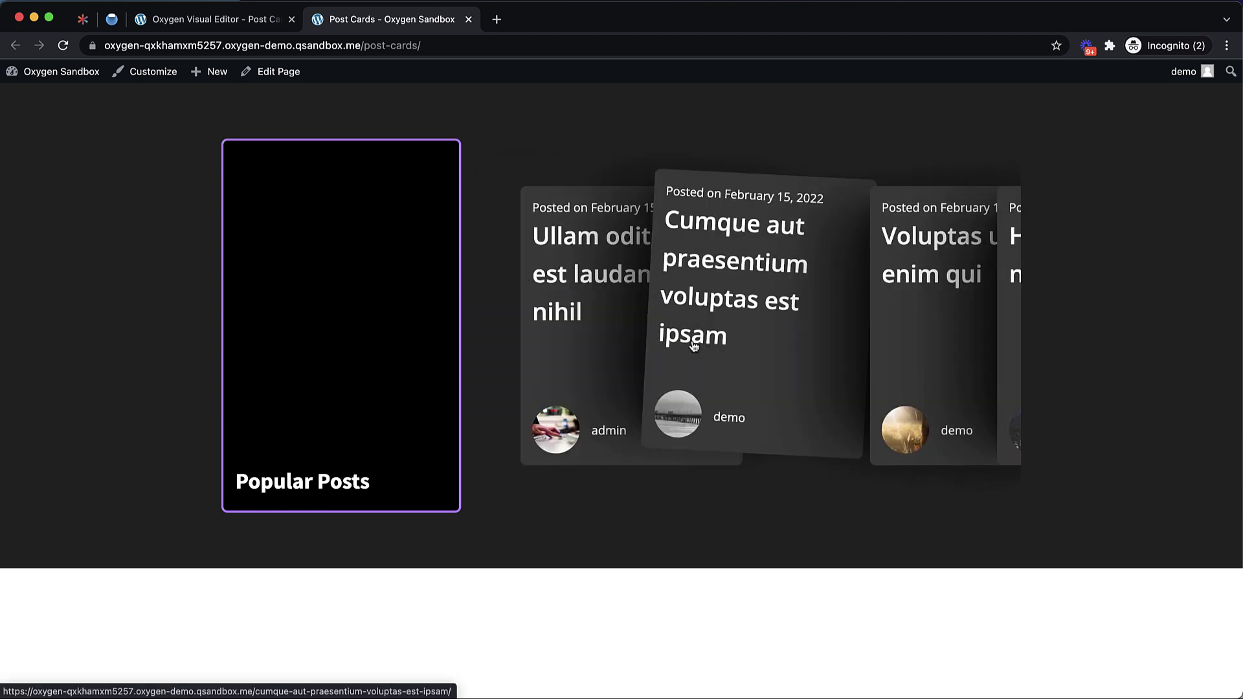
- Scroll through the CSS-Tricks popular-articles card row as a reference
left_click(87, 24)
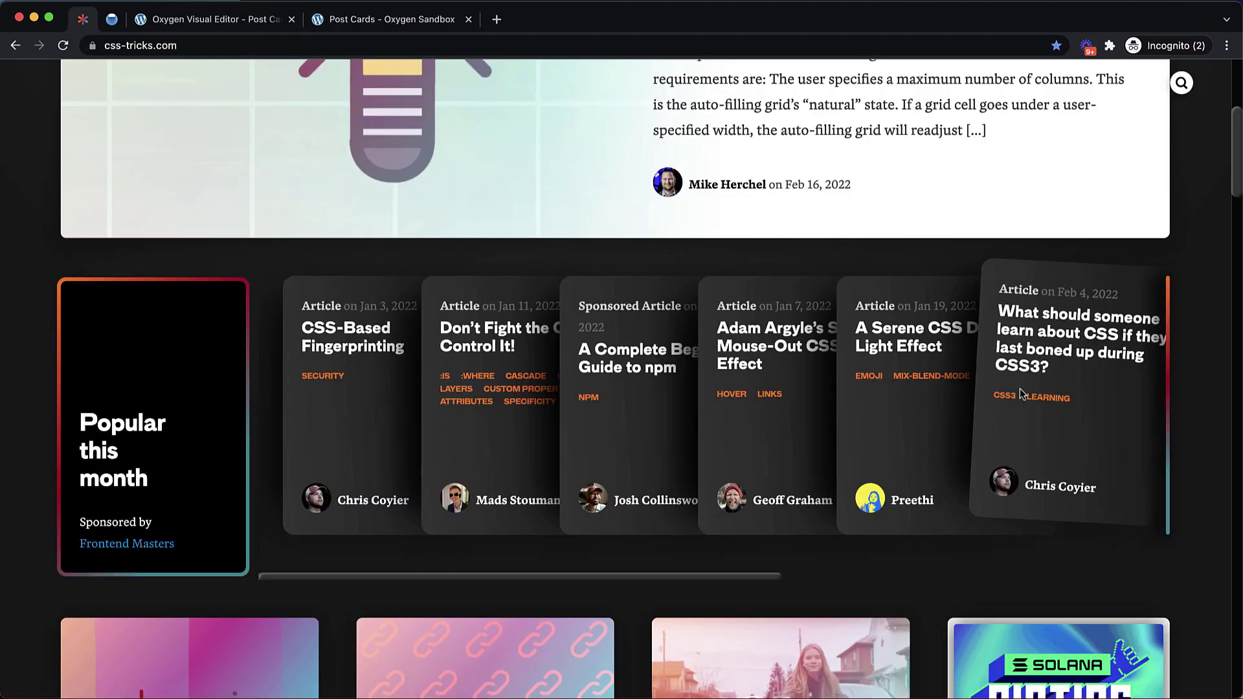
scroll(1159, 304, "right", 10)
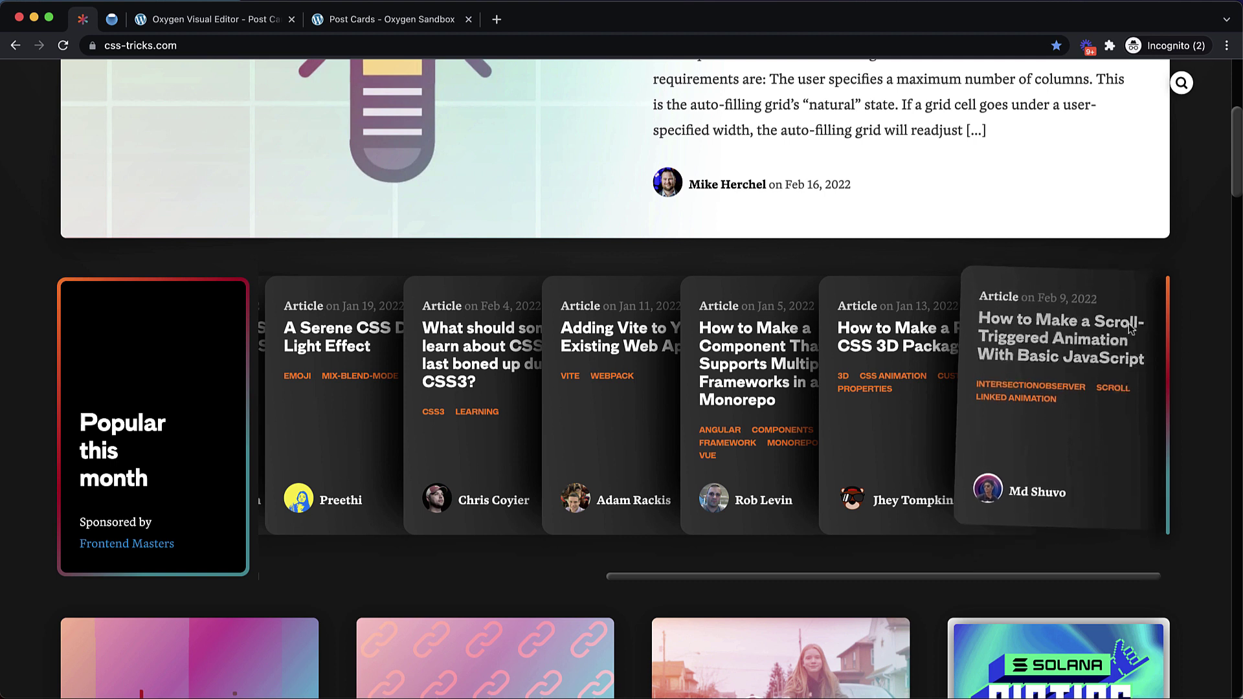
scroll(1172, 298, "right", 2)
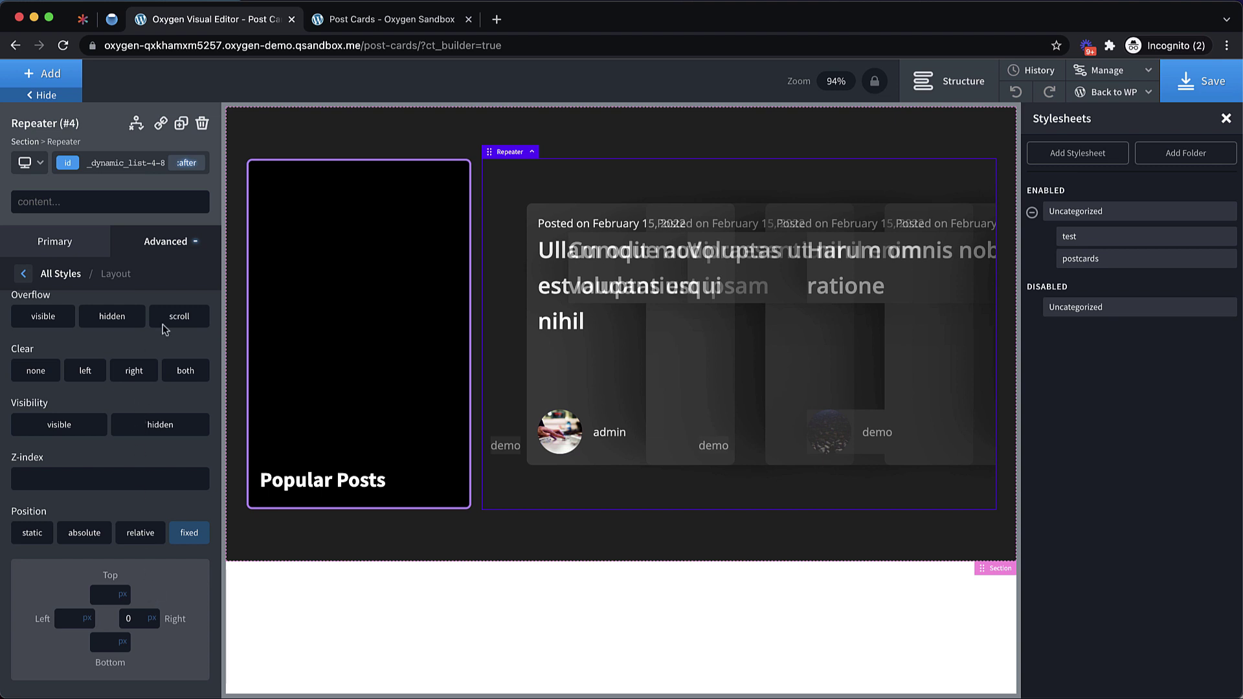
- Give the Repeater's normal state a 3 px solid global-purple right border and save
left_click(186, 162)
left_click(170, 234)
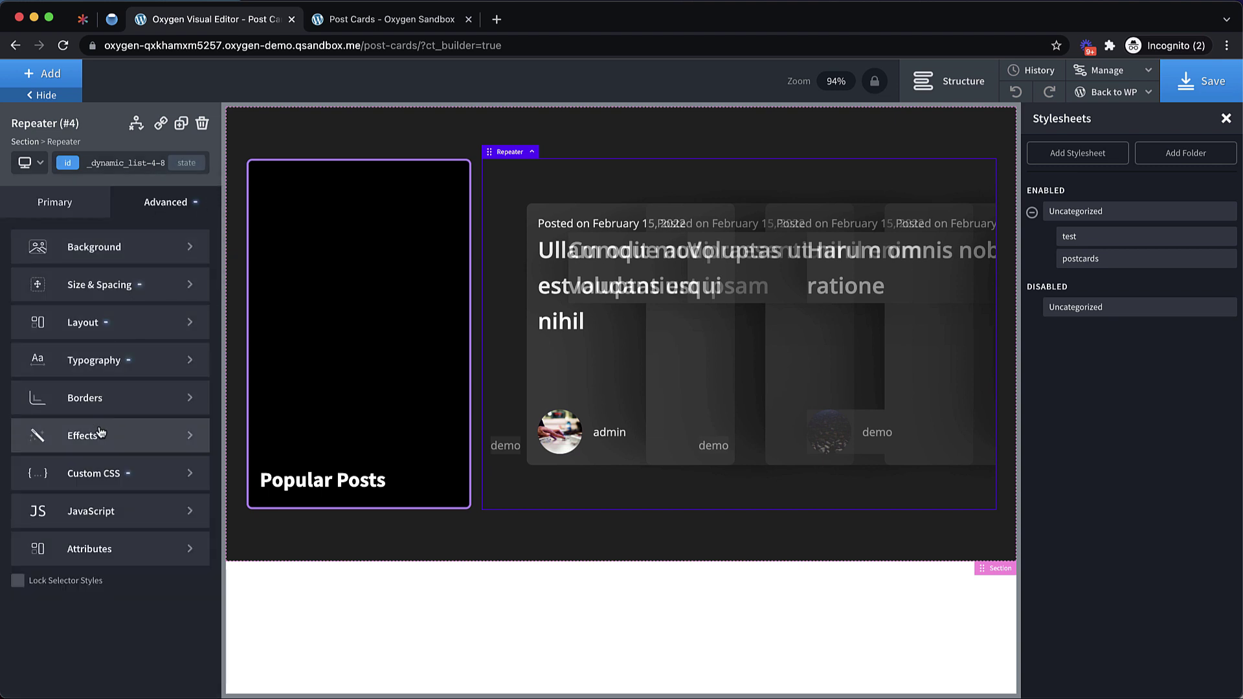
left_click(104, 397)
left_click(63, 295)
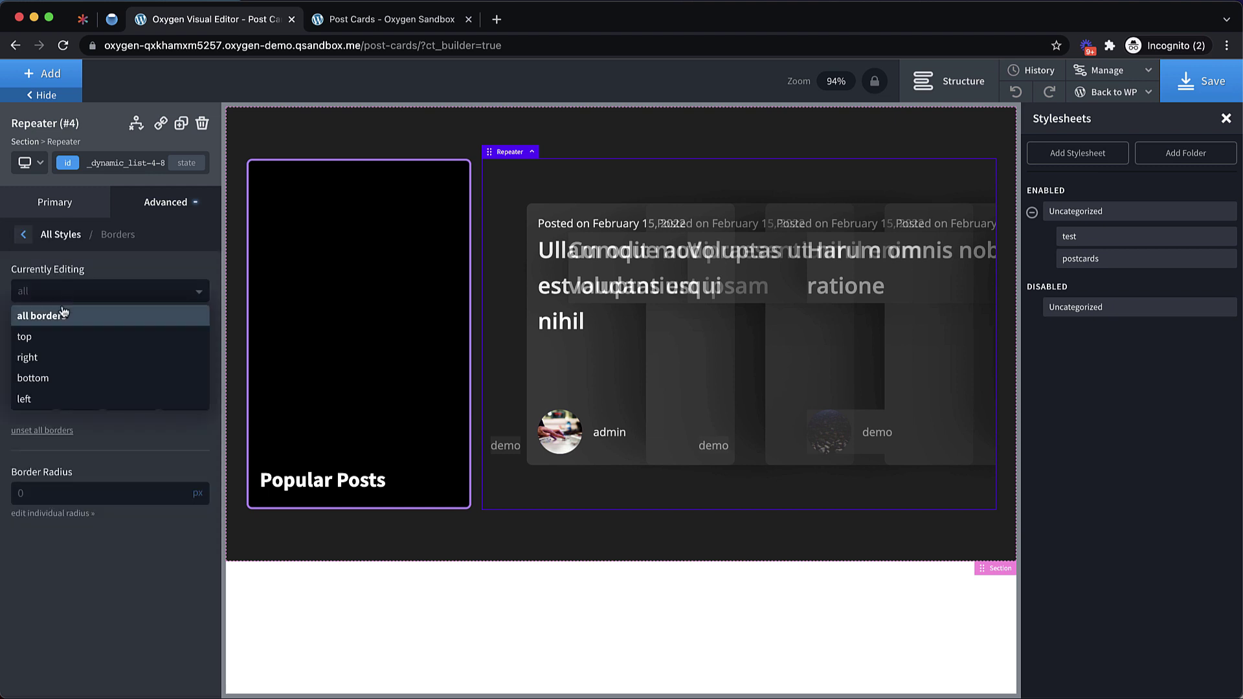
left_click(39, 357)
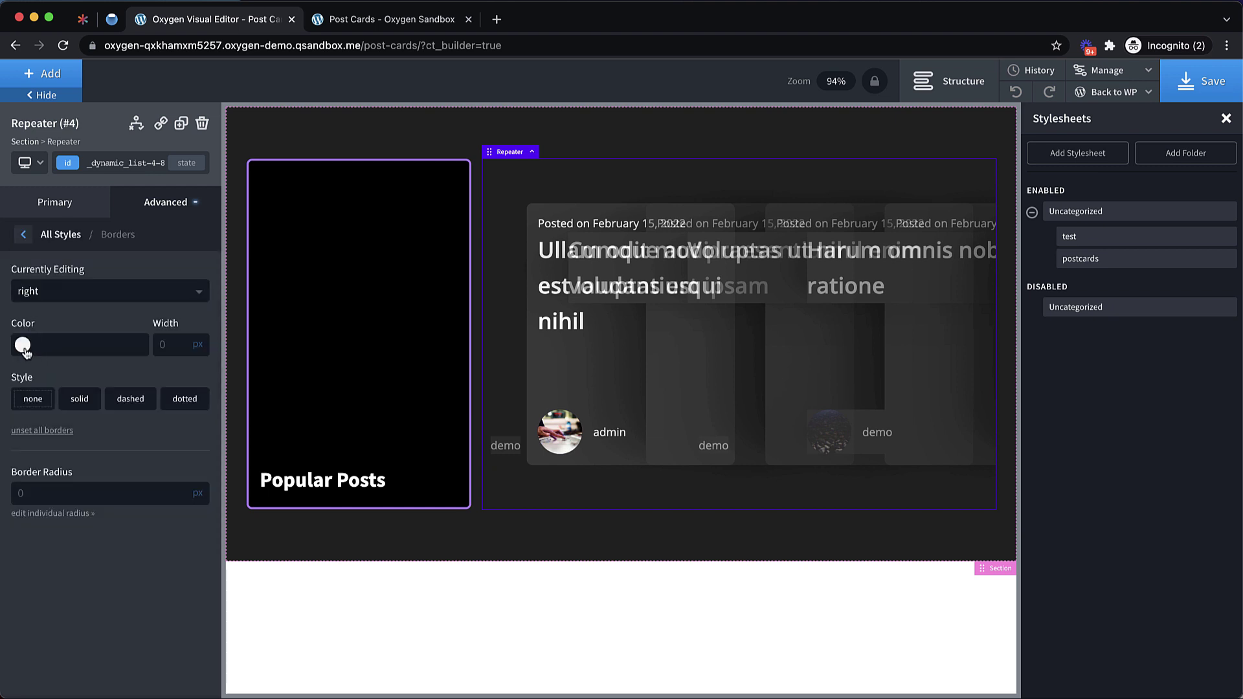
left_click(23, 345)
left_click(48, 532)
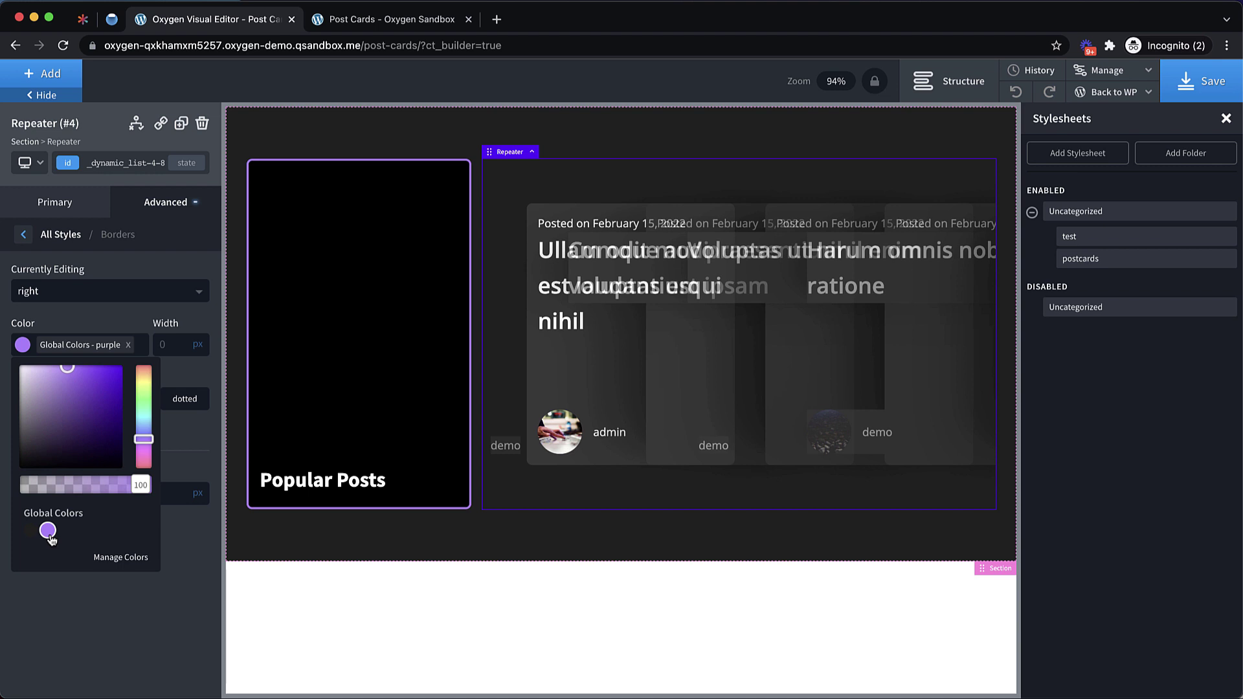
left_click(180, 367)
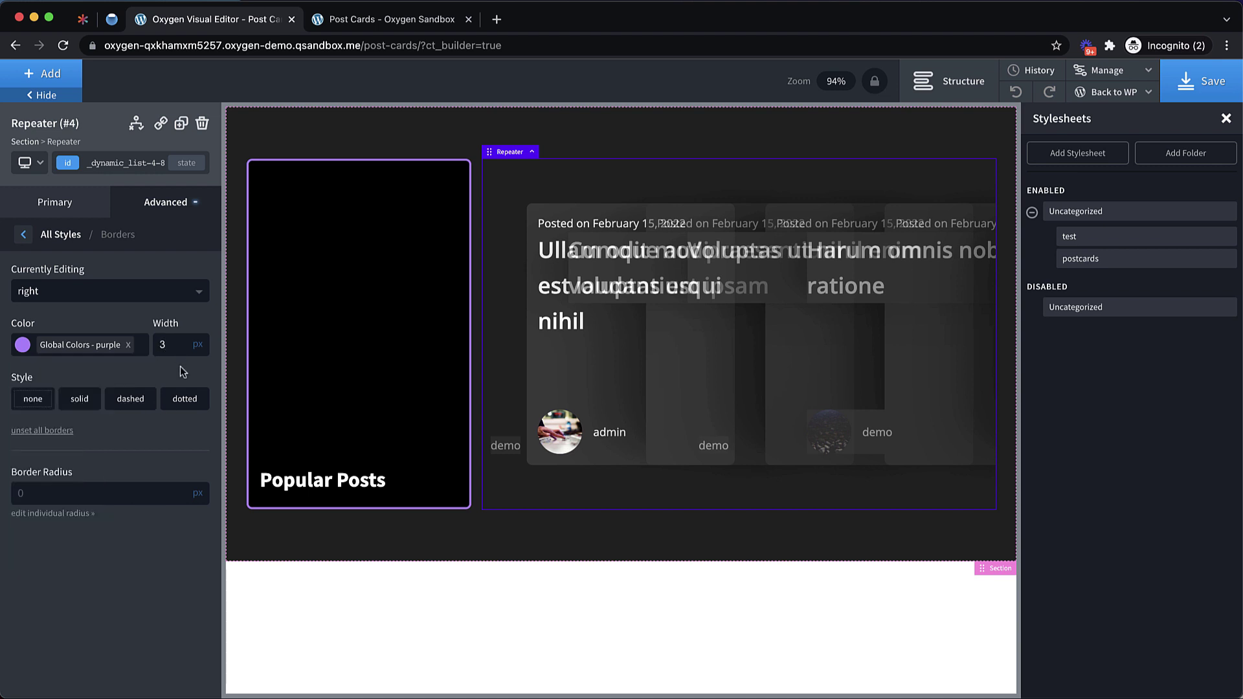
left_click(79, 399)
left_click(1213, 86)
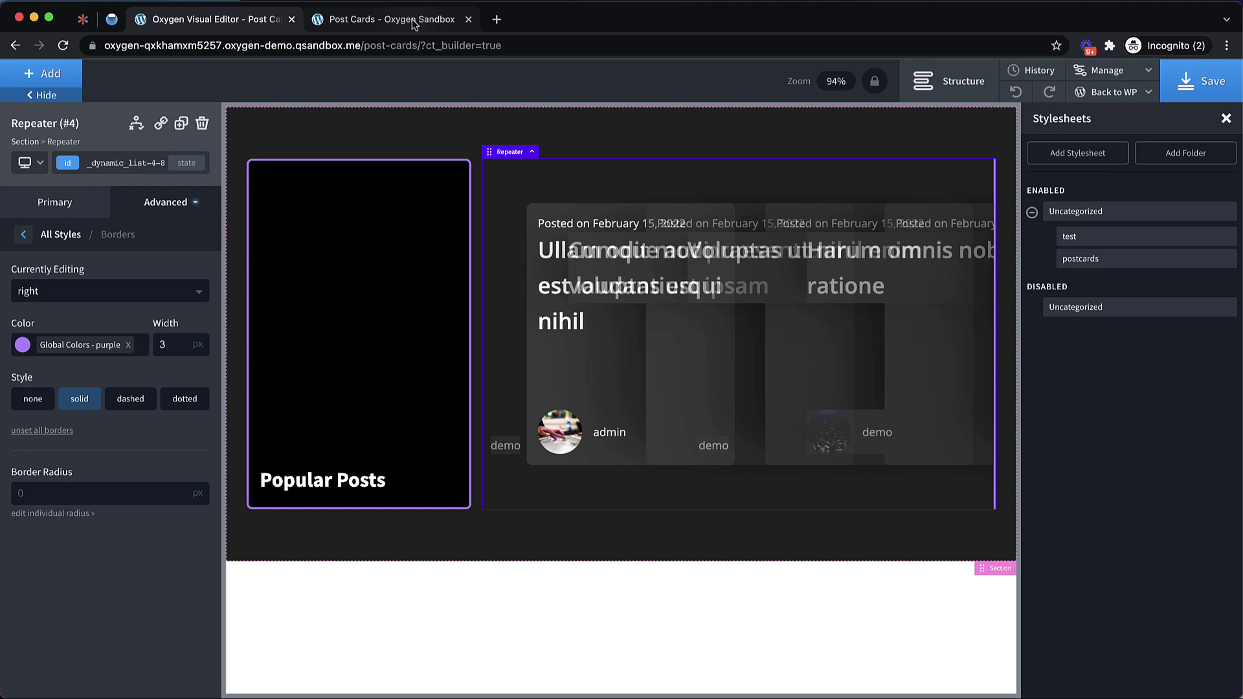
- Reload the live Post Cards page to see the purple border, then return to CSS-Tricks
left_click(387, 18)
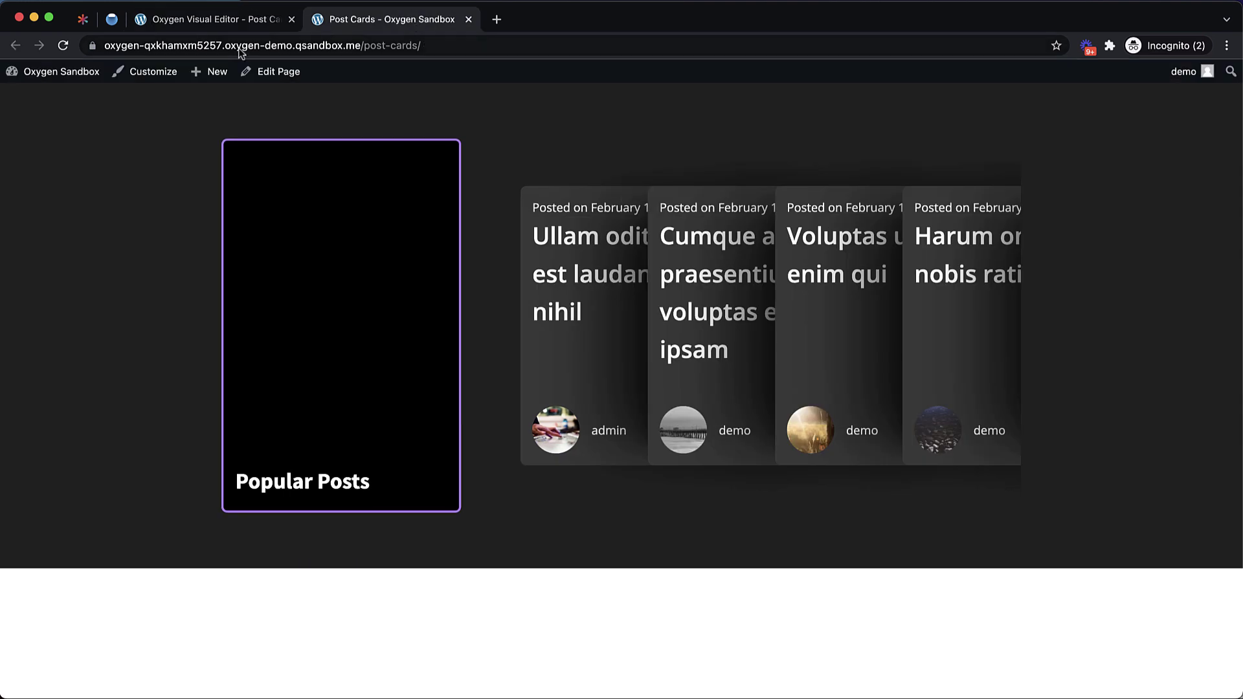
left_click(61, 45)
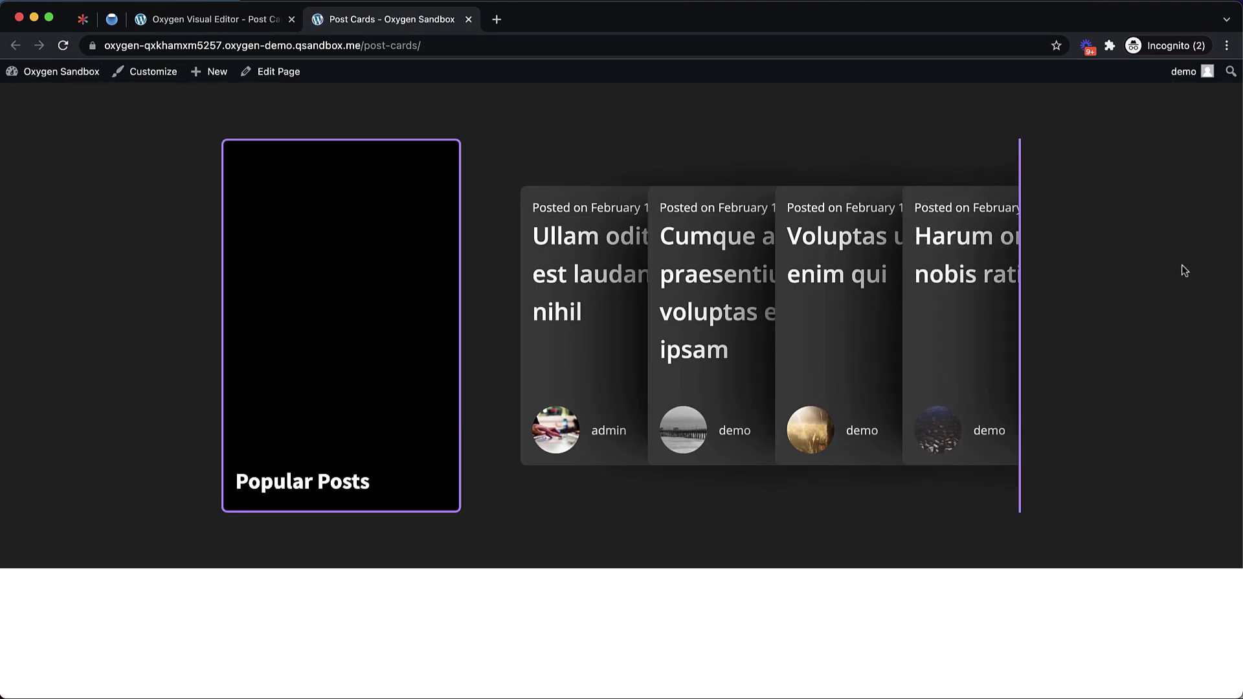
left_click(82, 18)
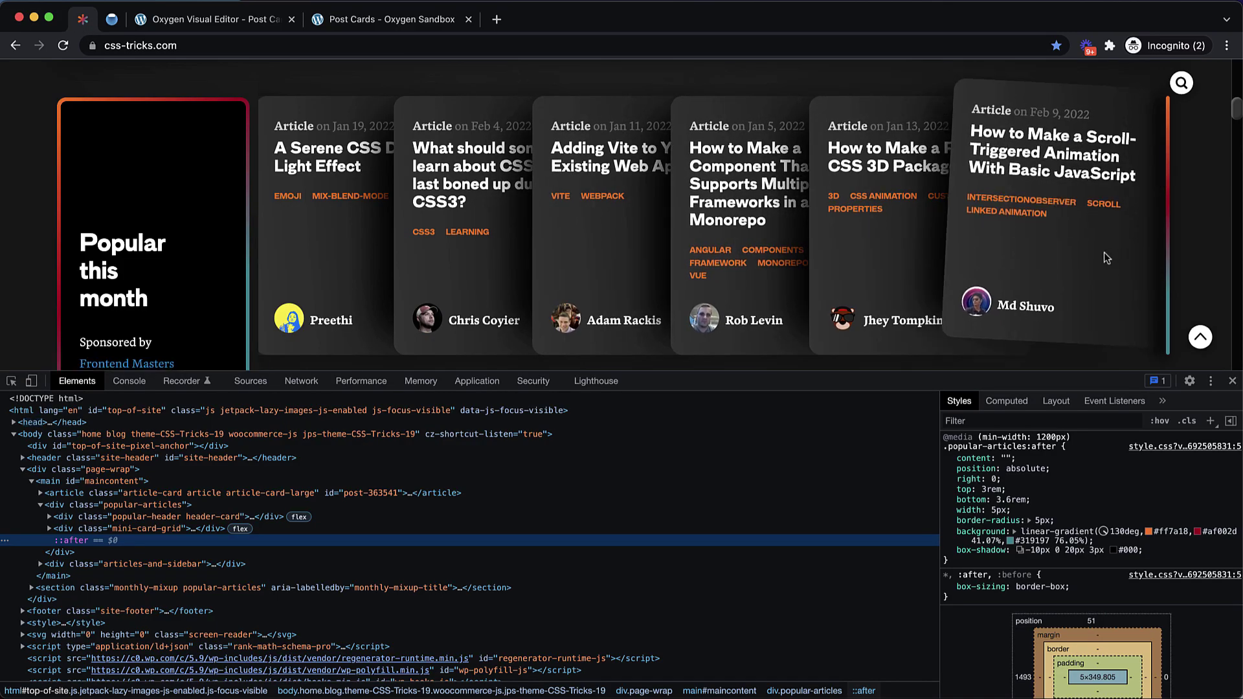
- Review the CSS-Tricks row's ::after edge shadow, then go back to the Oxygen editor
scroll(1069, 279, "left", 3)
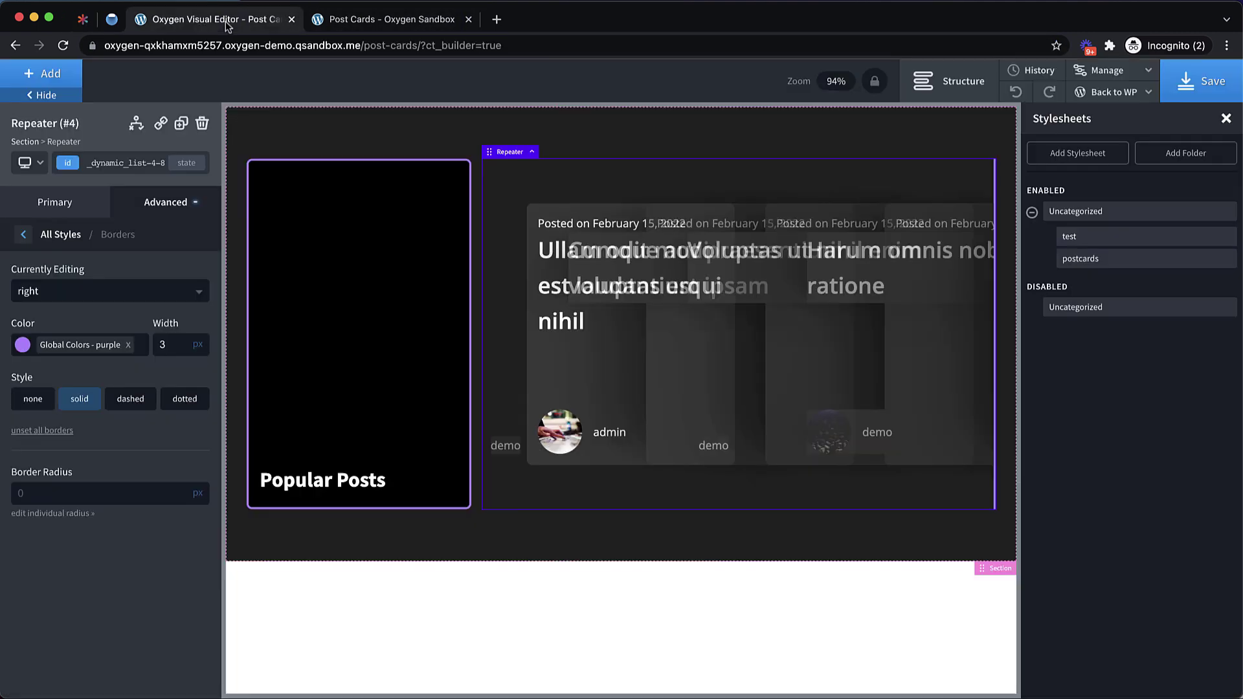
left_click(214, 20)
- Add an inset box shadow to the Repeater in #161616 at 0.65 alpha
left_click(168, 214)
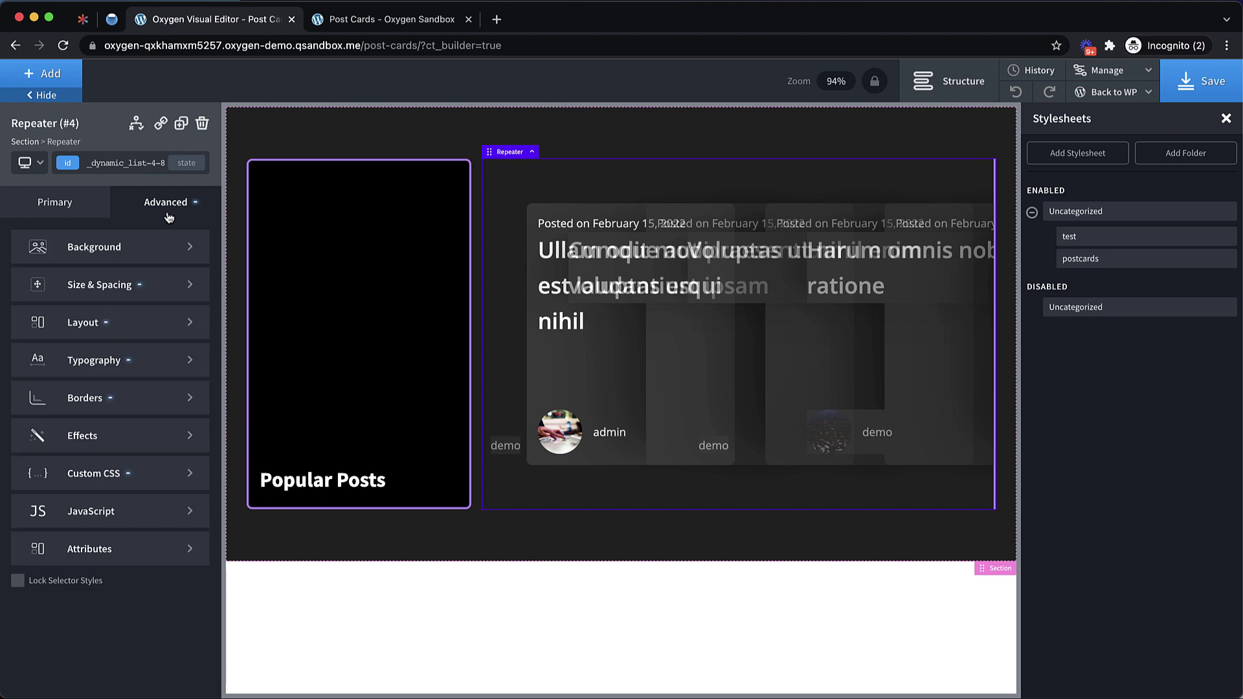
left_click(113, 435)
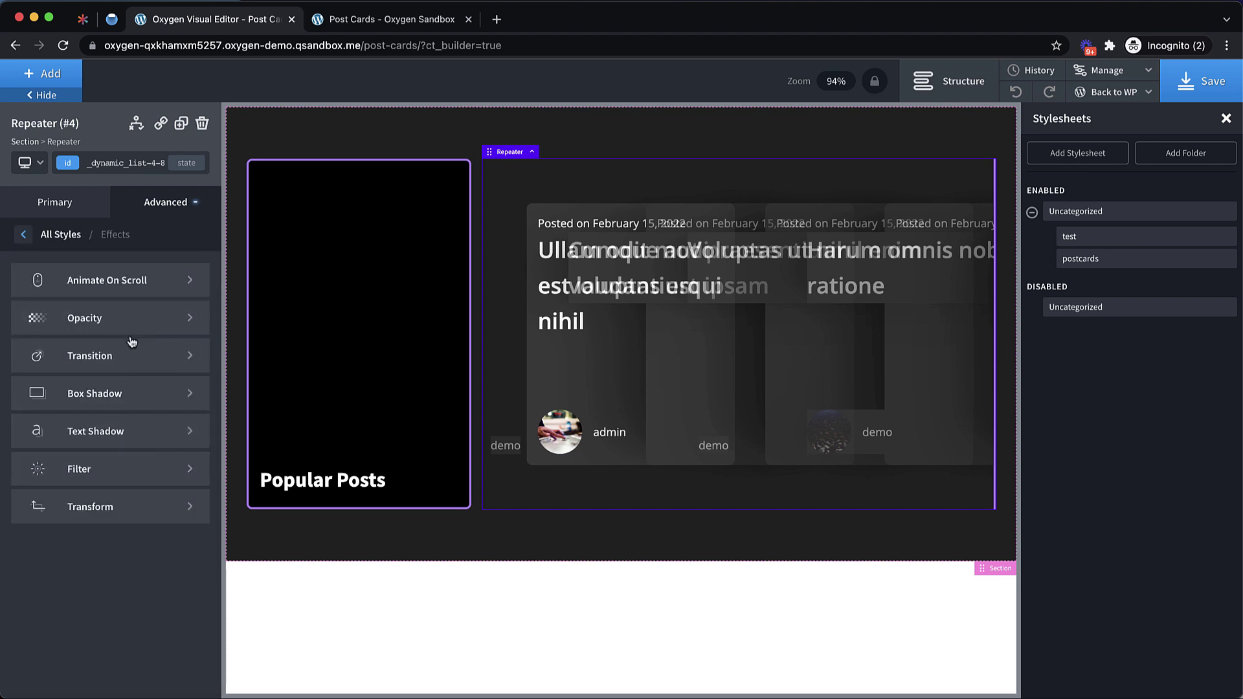
left_click(119, 389)
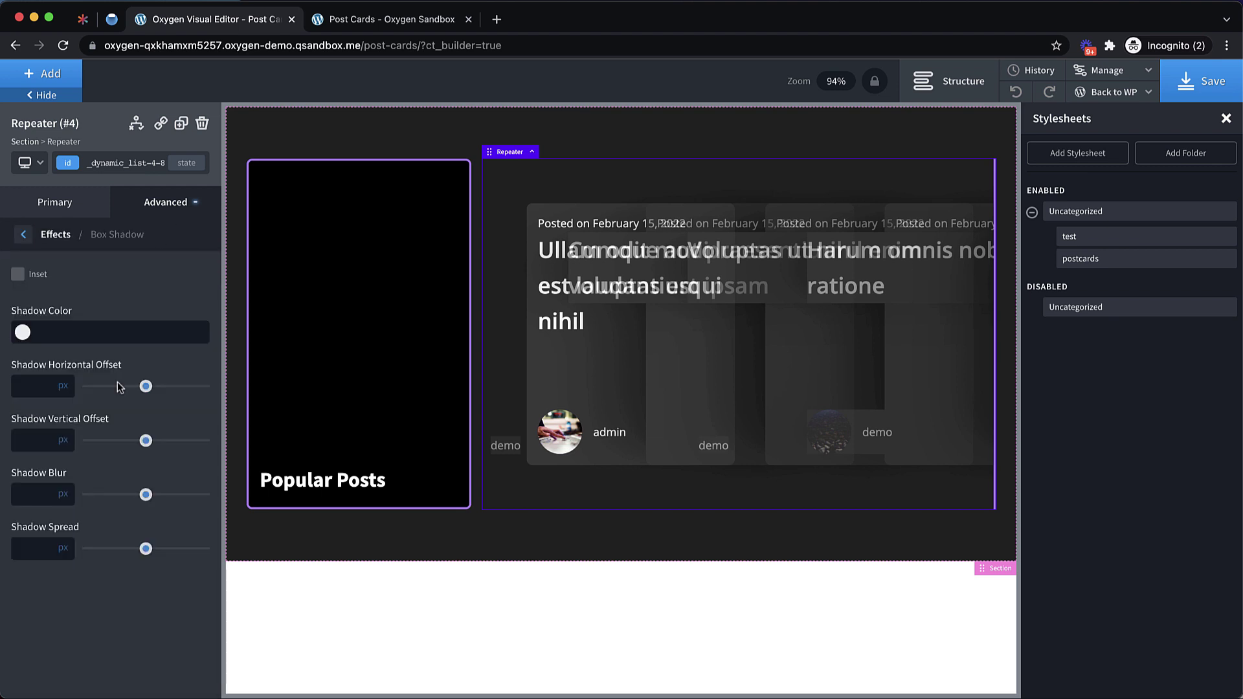
left_click(22, 332)
left_click_drag(39, 414, 9, 453)
left_click(26, 333)
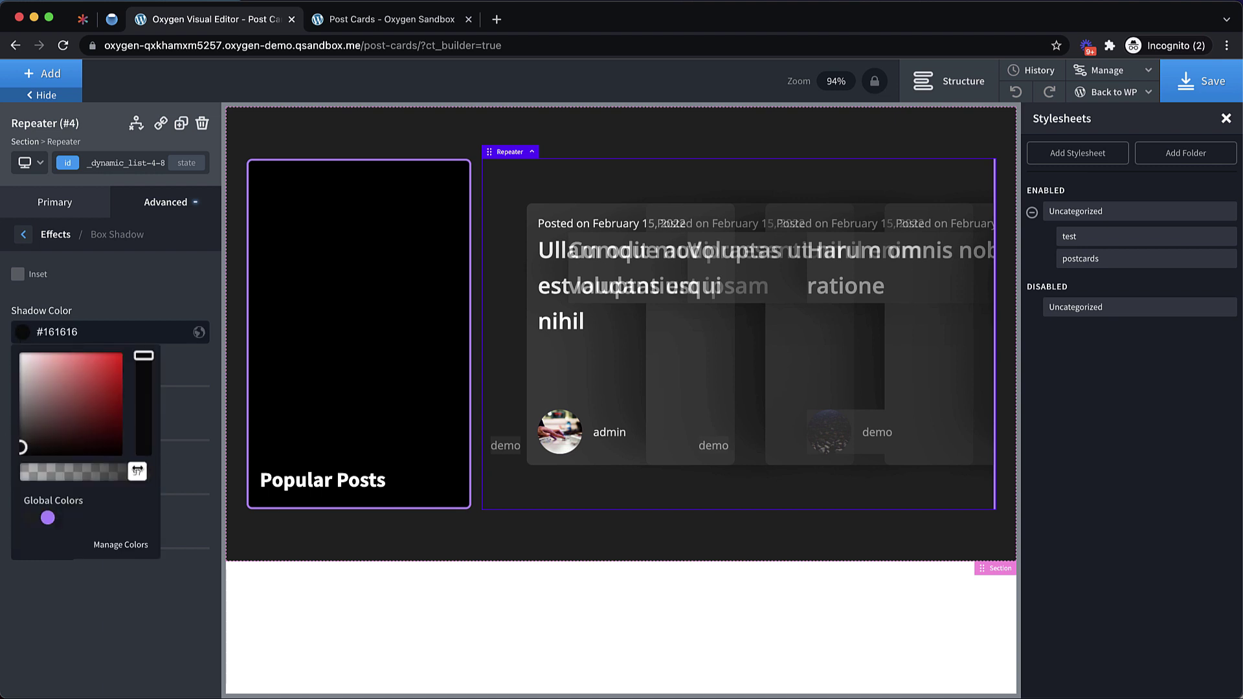
left_click_drag(137, 471, 100, 473)
left_click(128, 288)
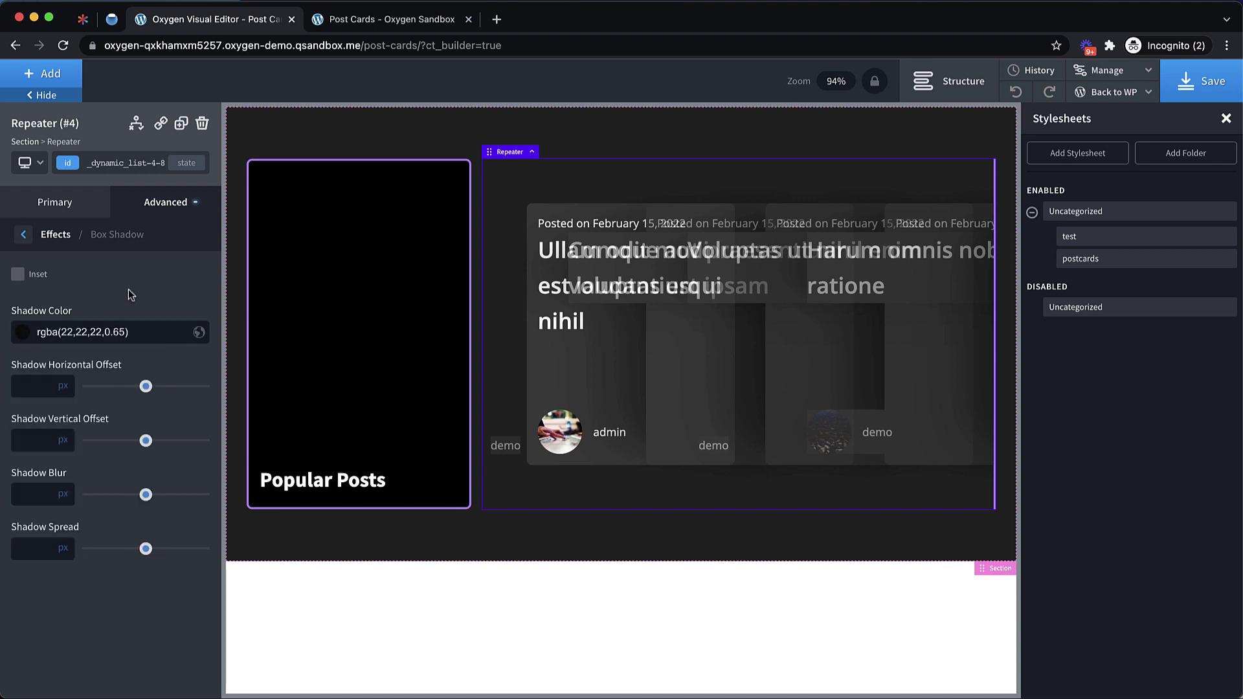
left_click(17, 274)
- Set the shadow to -128 px horizontal, 0 vertical, 86 px blur, -100 px spread, then preview
left_click_drag(146, 386, 88, 387)
type("-32")
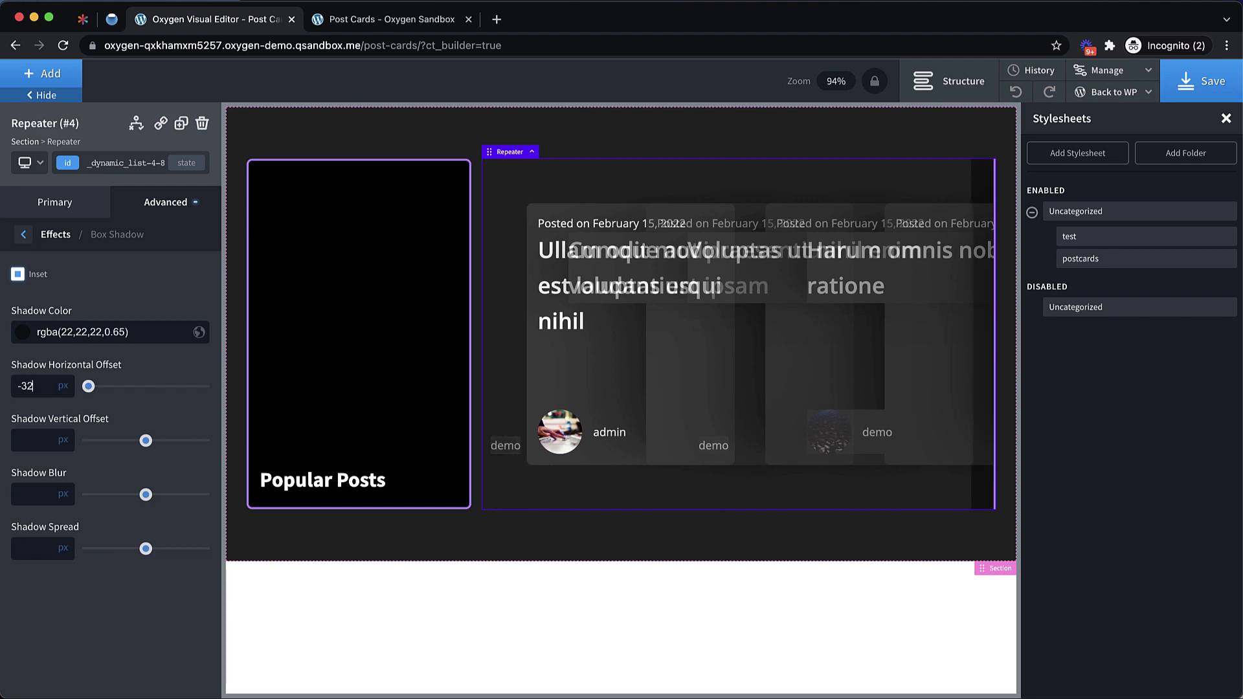
key("BackSpace")
key("BackSpace")
type("128")
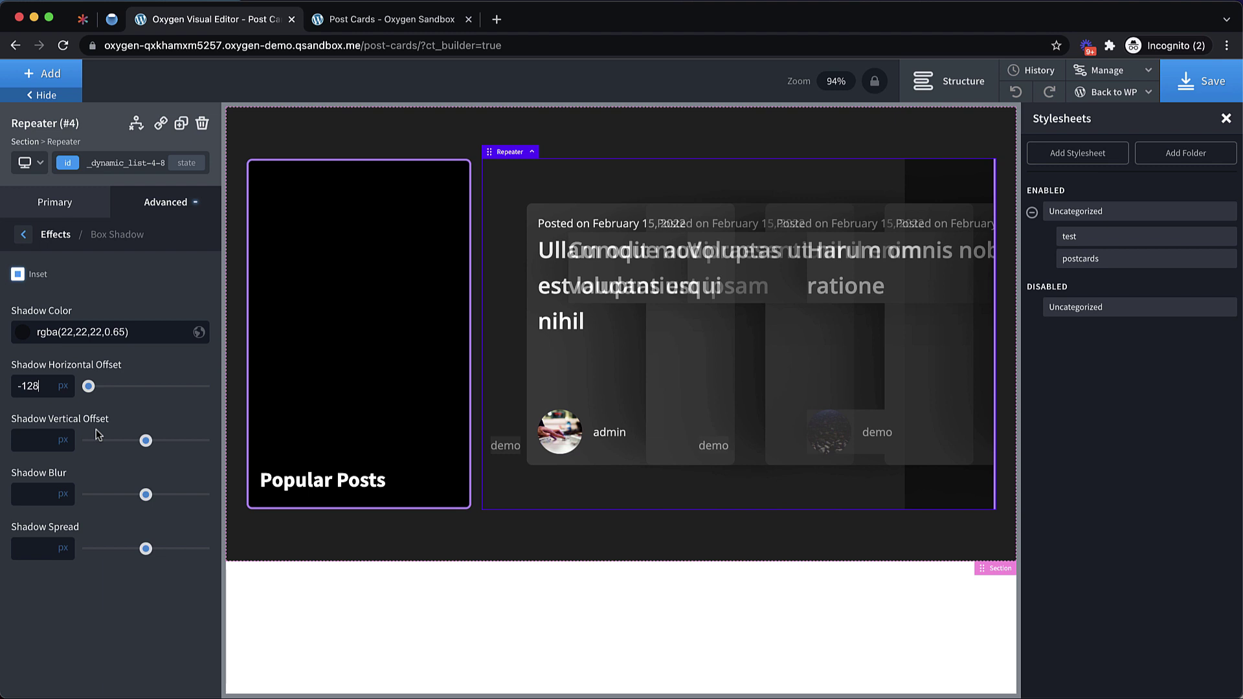
left_click_drag(147, 442, 88, 442)
left_click_drag(146, 494, 187, 504)
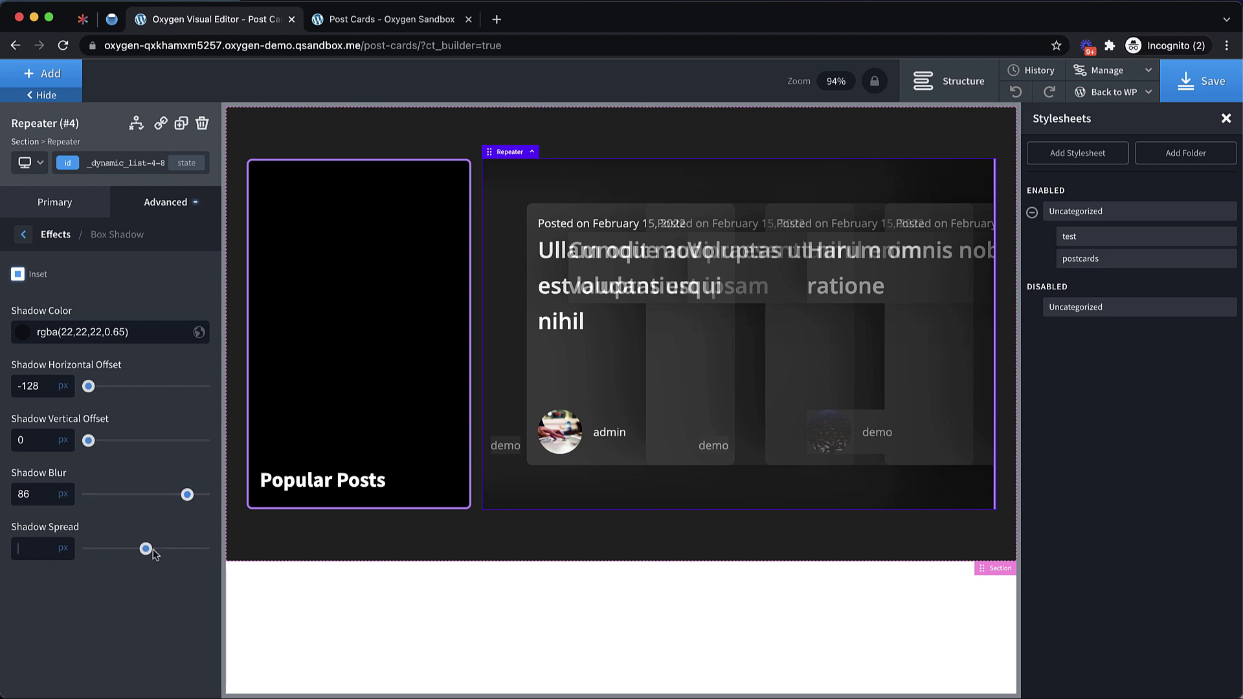
left_click_drag(146, 548, 88, 548)
double_click(32, 555)
type("-100")
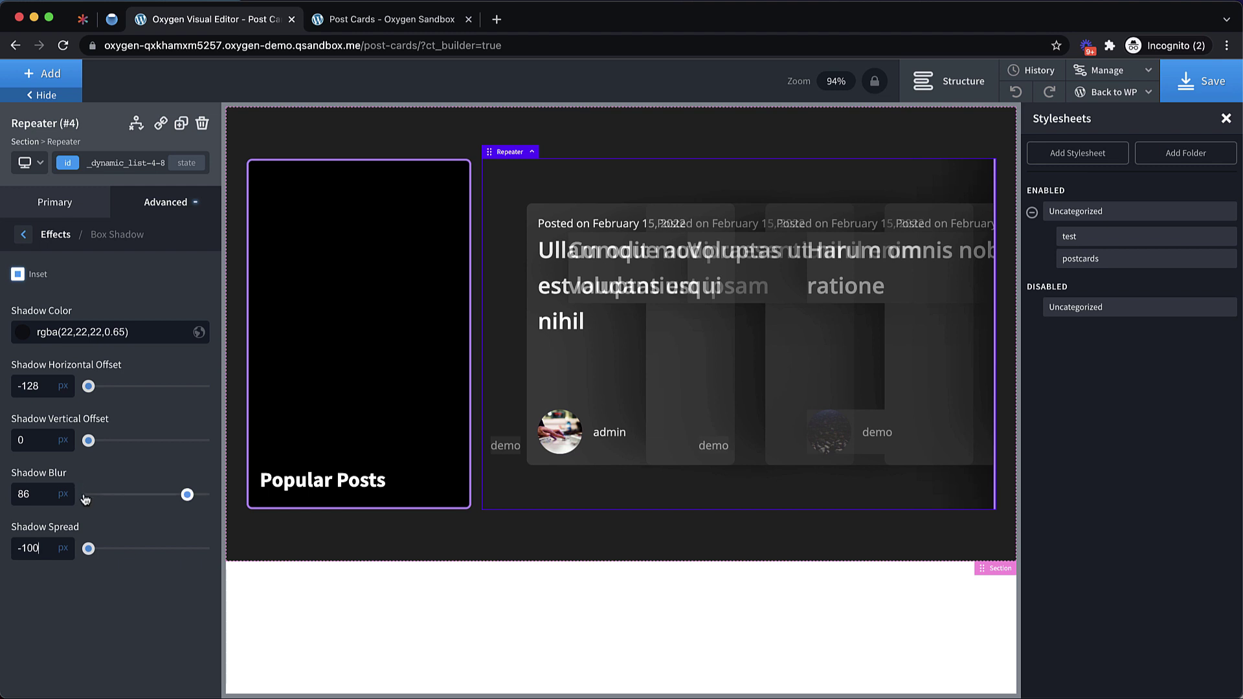
left_click(801, 541)
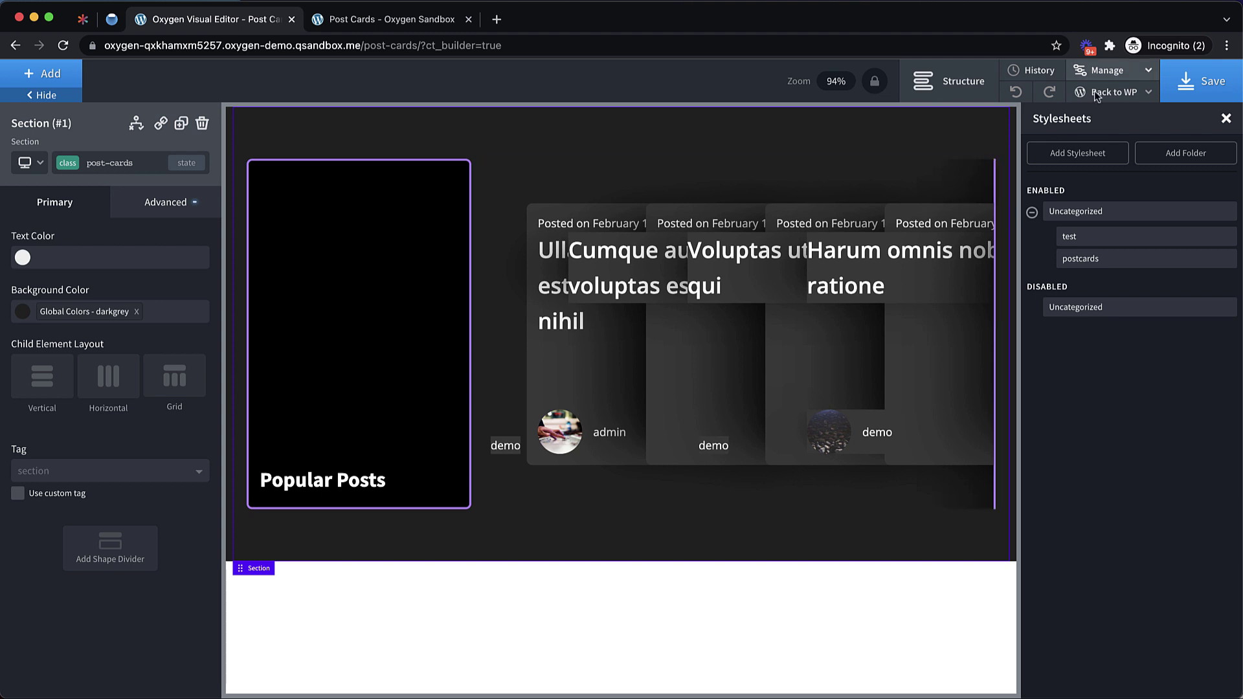
- Save, reload the live Post Cards page, and scroll the cards to check the inset shadow
left_click(1186, 85)
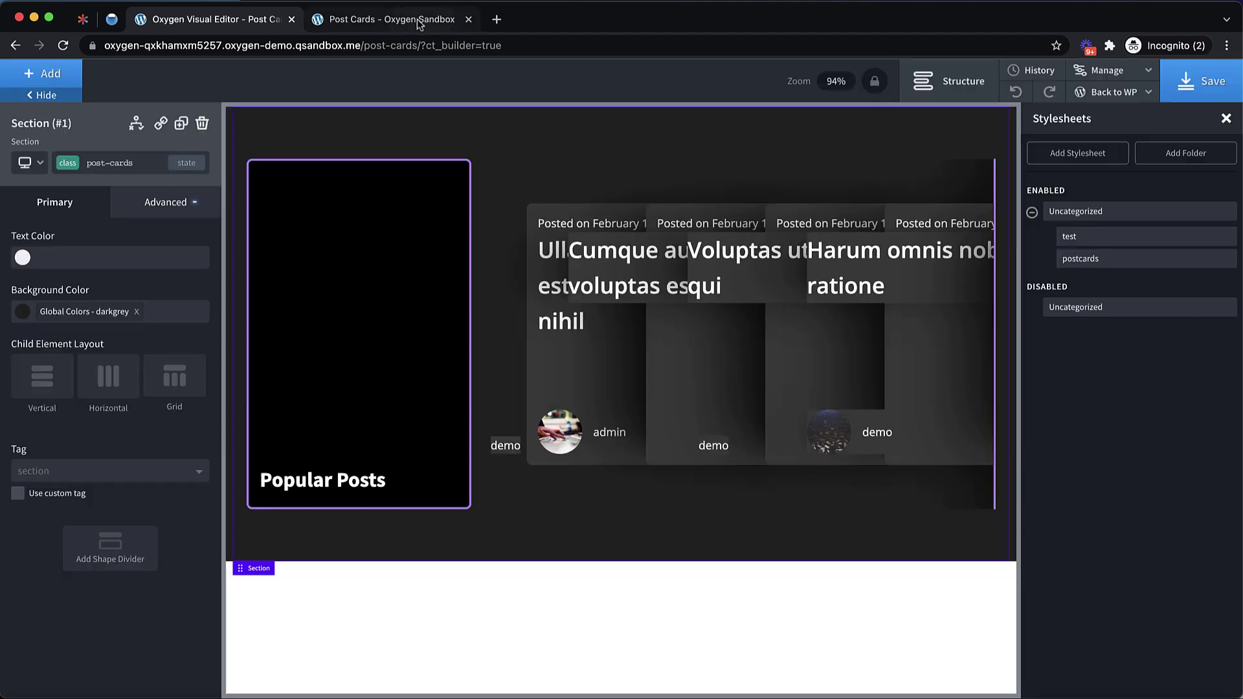
left_click(403, 20)
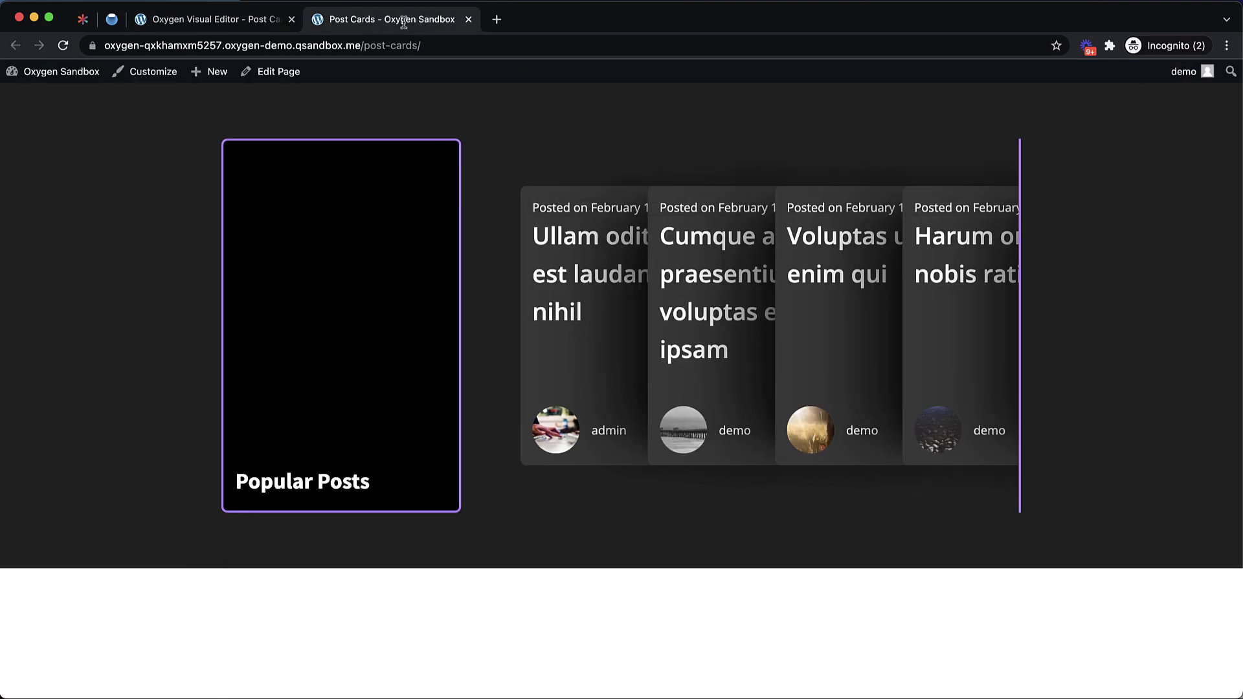
left_click(63, 45)
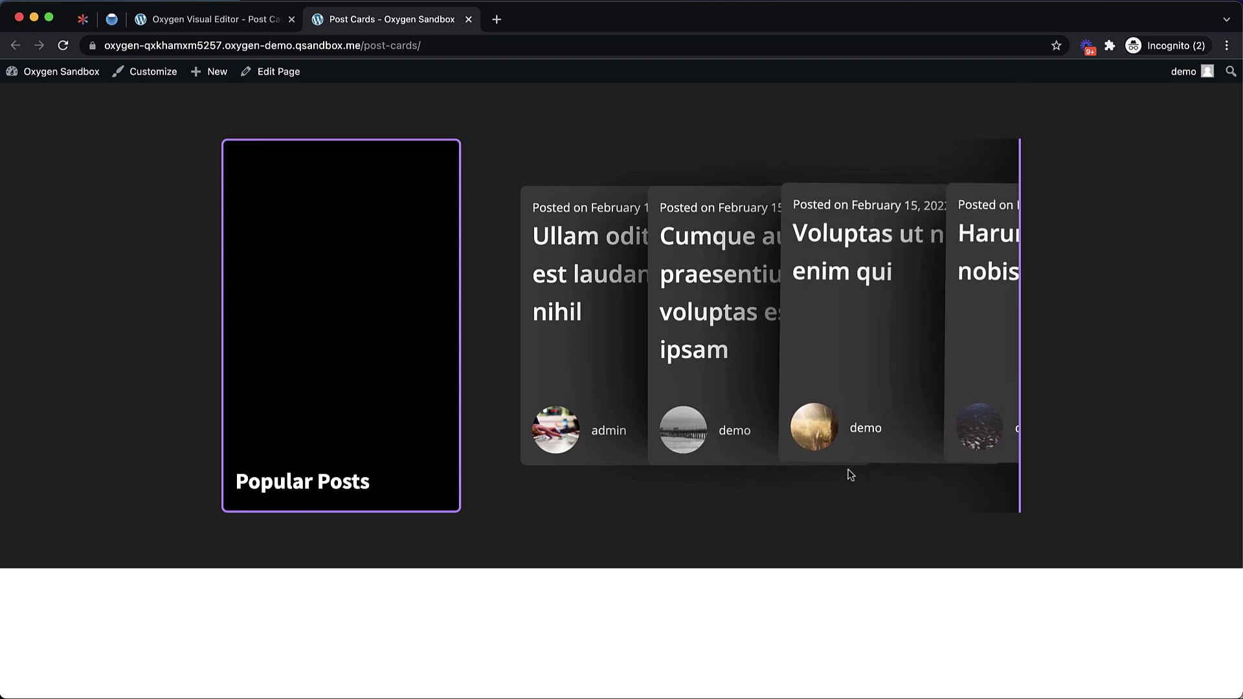
scroll(826, 502, "right", 2)
scroll(826, 501, "right", 3)
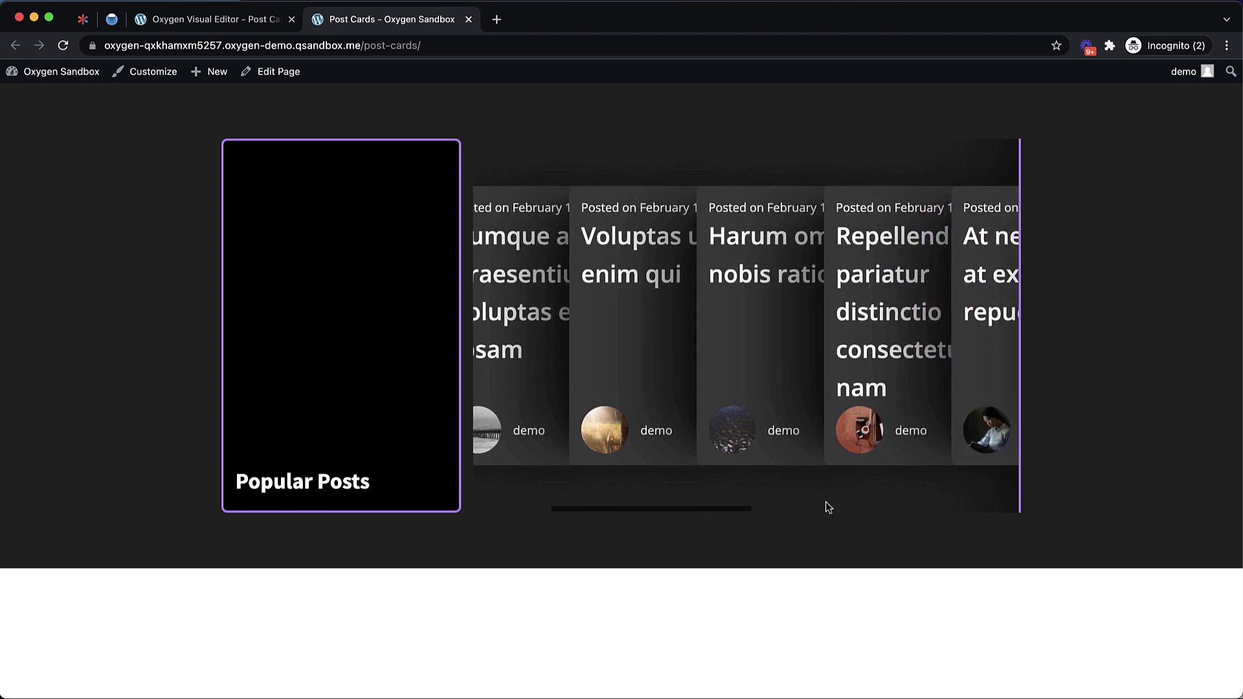
scroll(826, 501, "left", 2)
scroll(825, 501, "left", 3)
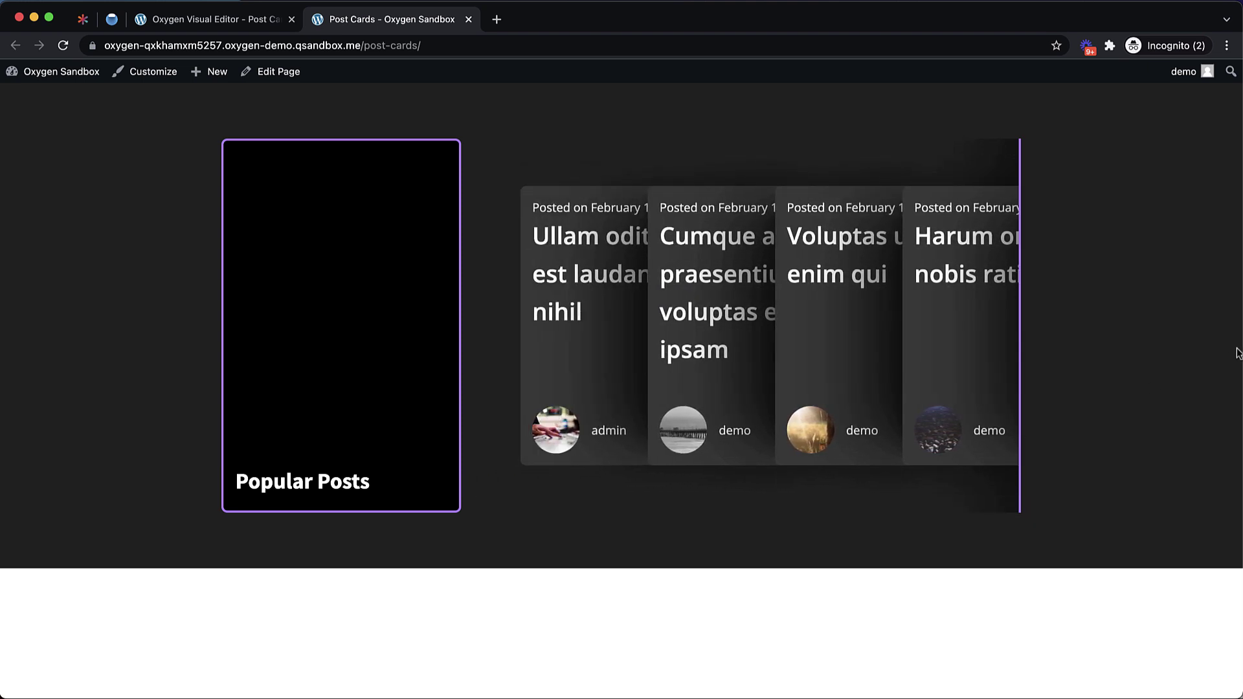
scroll(733, 495, "right", 10)
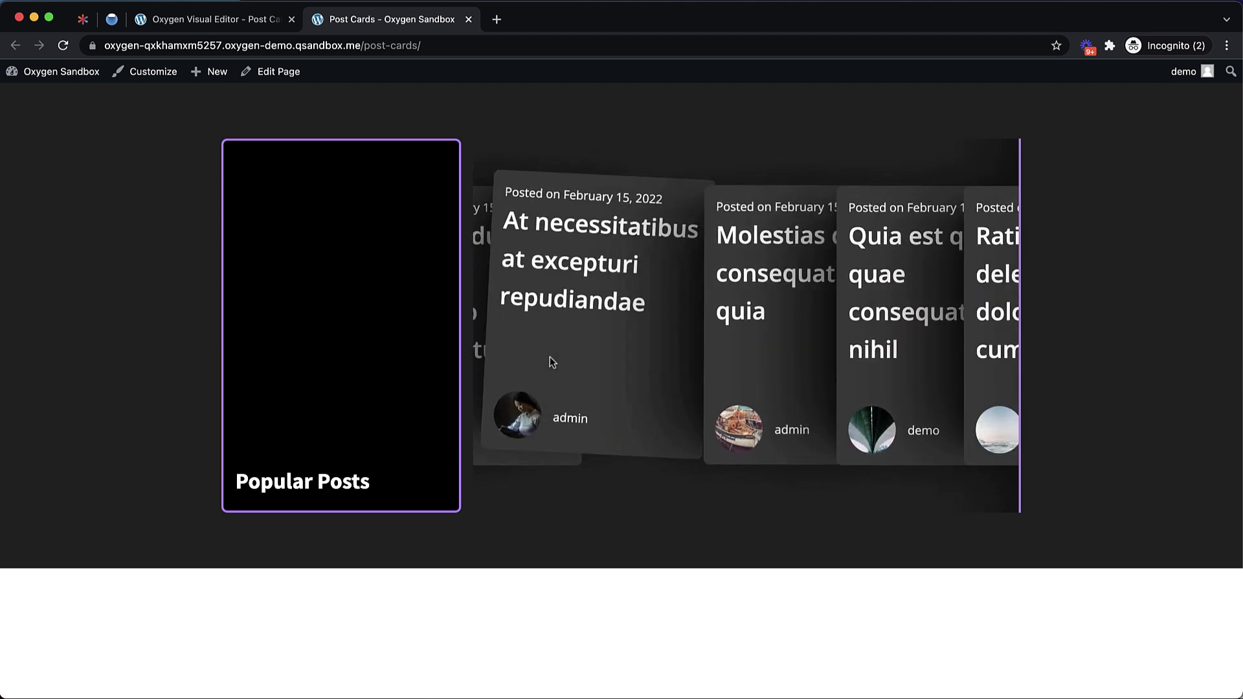
scroll(550, 361, "left", 5)
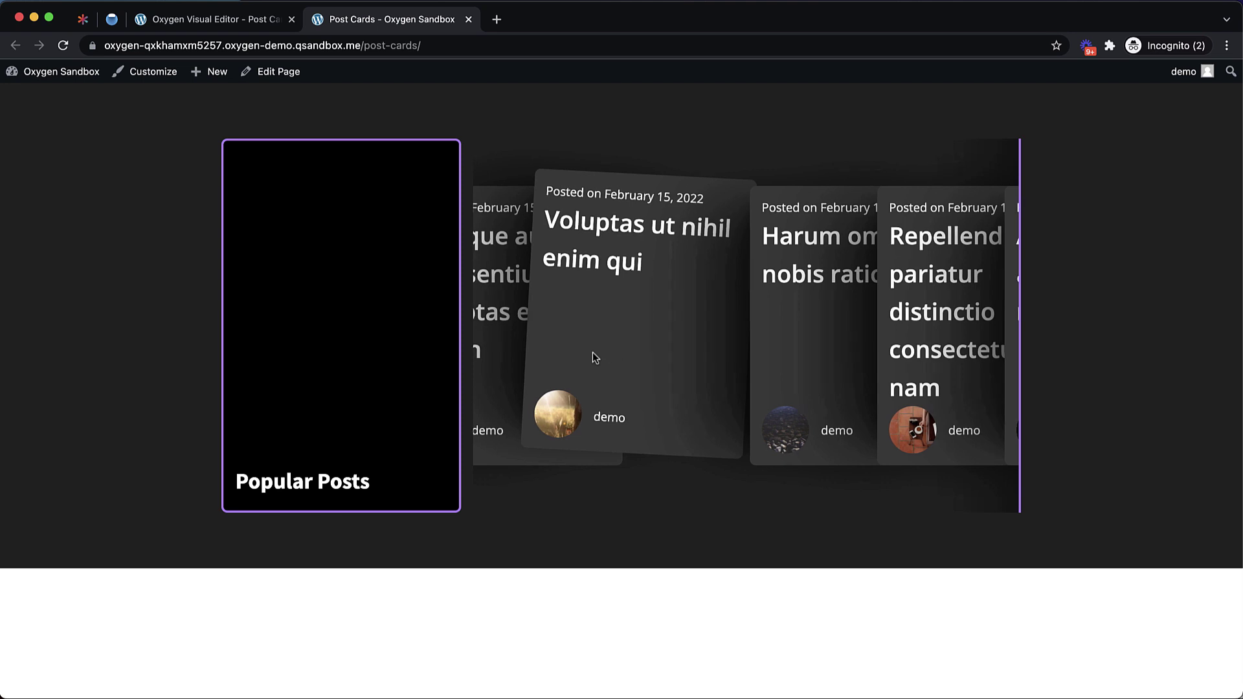
scroll(602, 355, "left", 3)
scroll(650, 342, "right", 8)
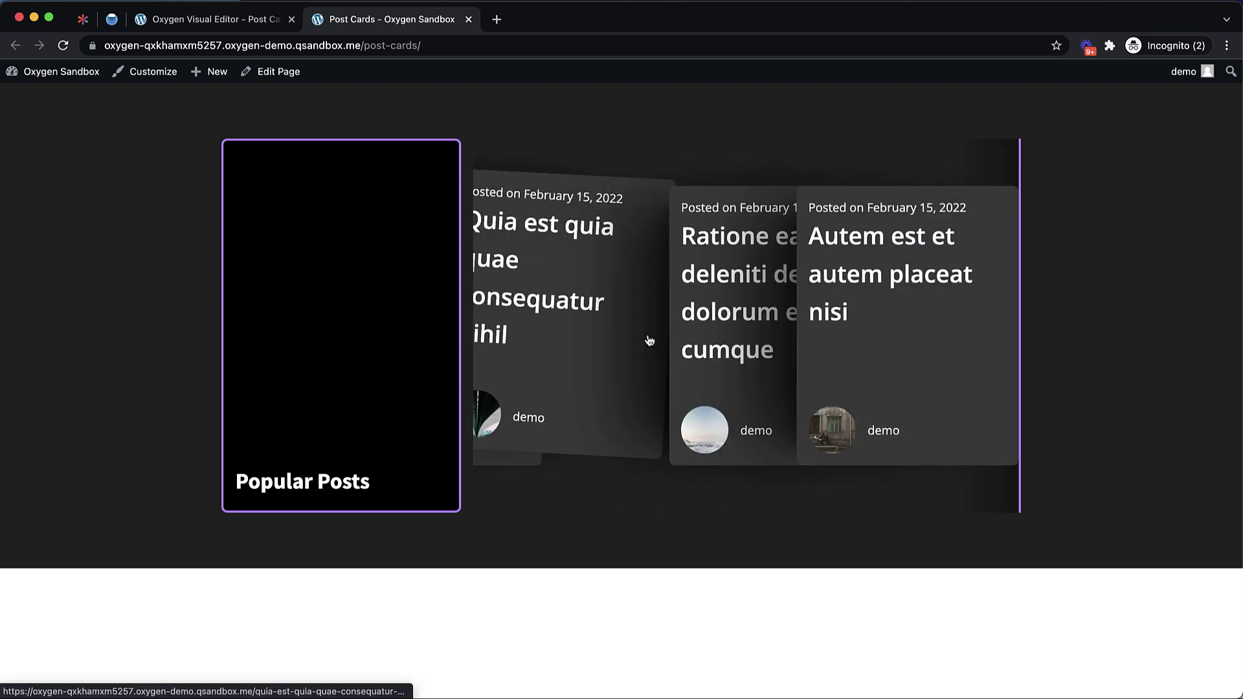
scroll(649, 341, "left", 5)
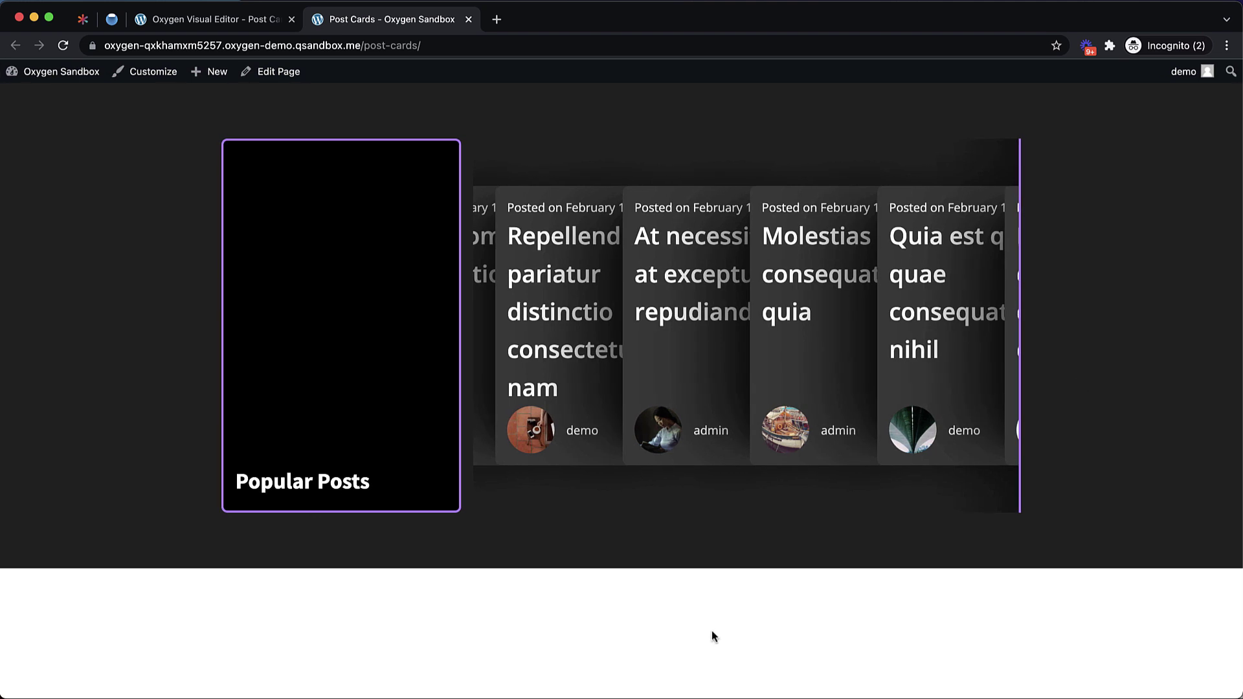
scroll(722, 387, "left", 3)
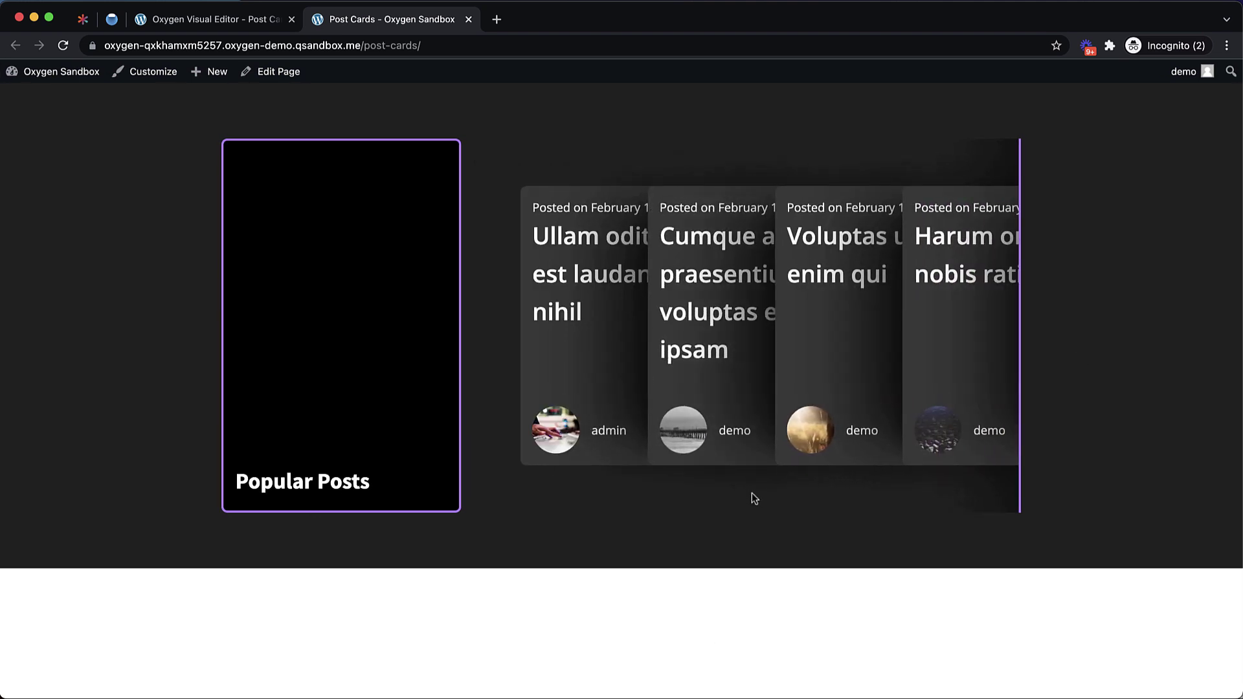